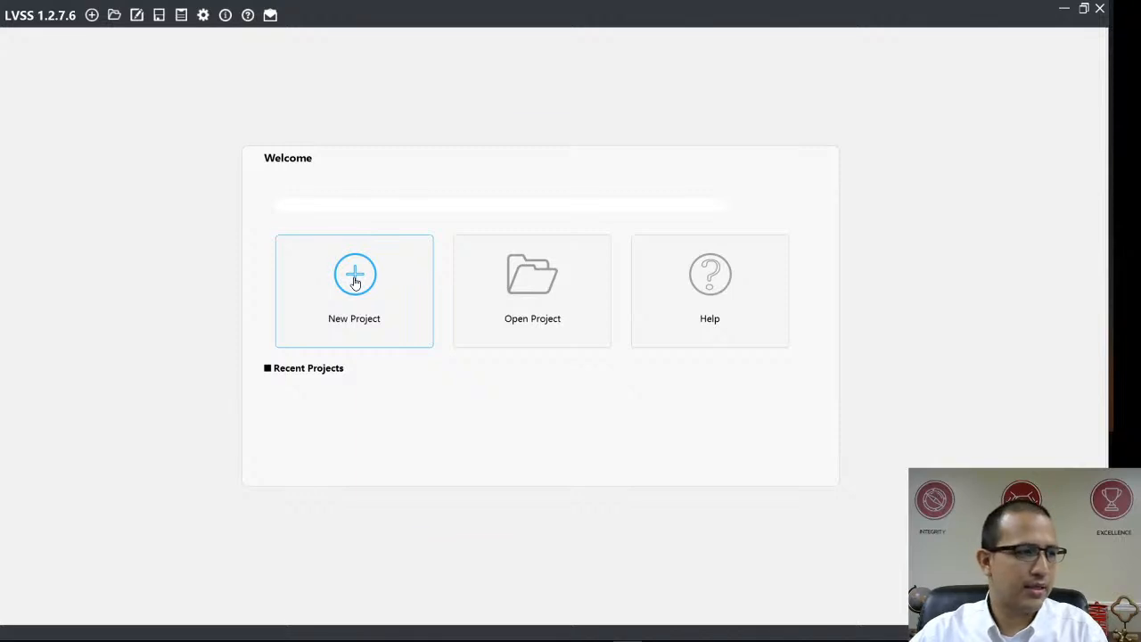
Step: Start a new project with the Standard area and name it "Webinar March 18"
click(355, 282)
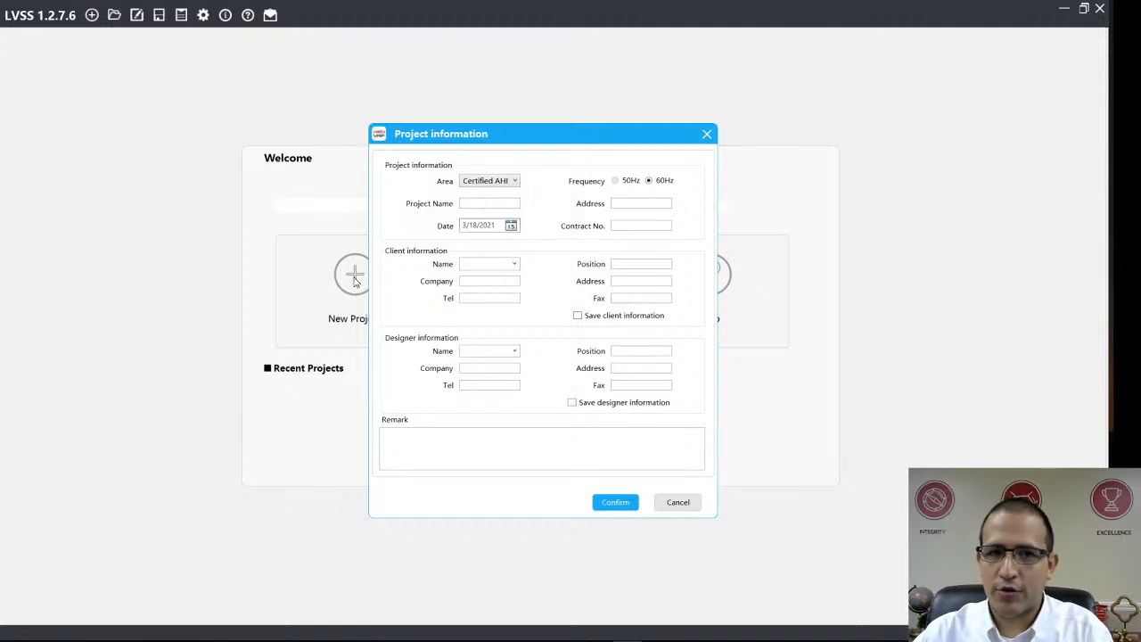
click(504, 185)
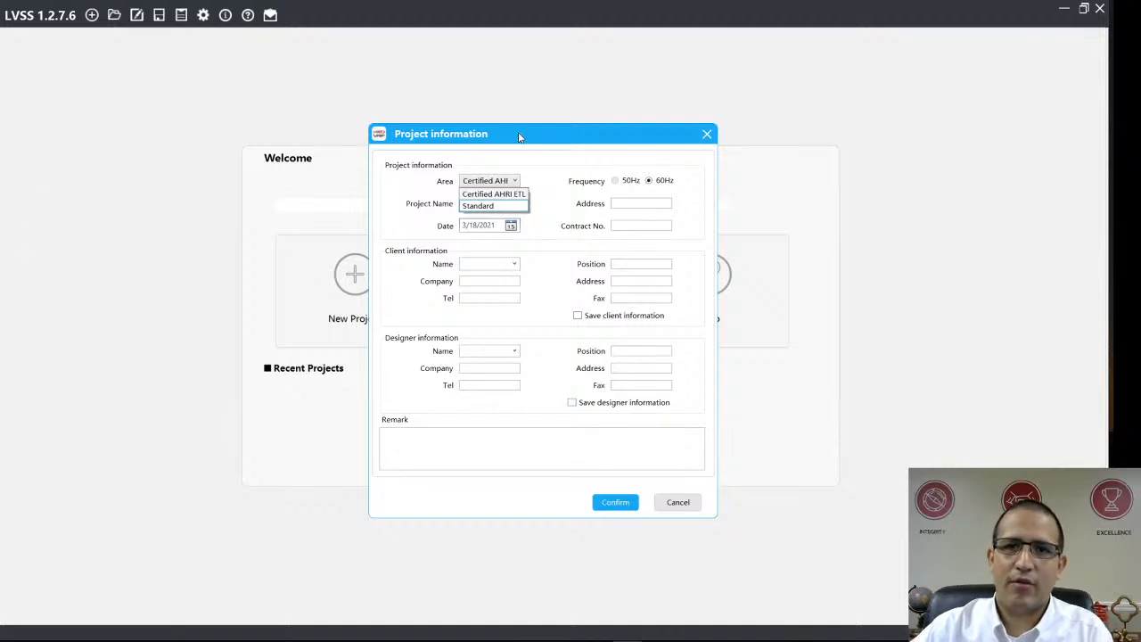
click(514, 208)
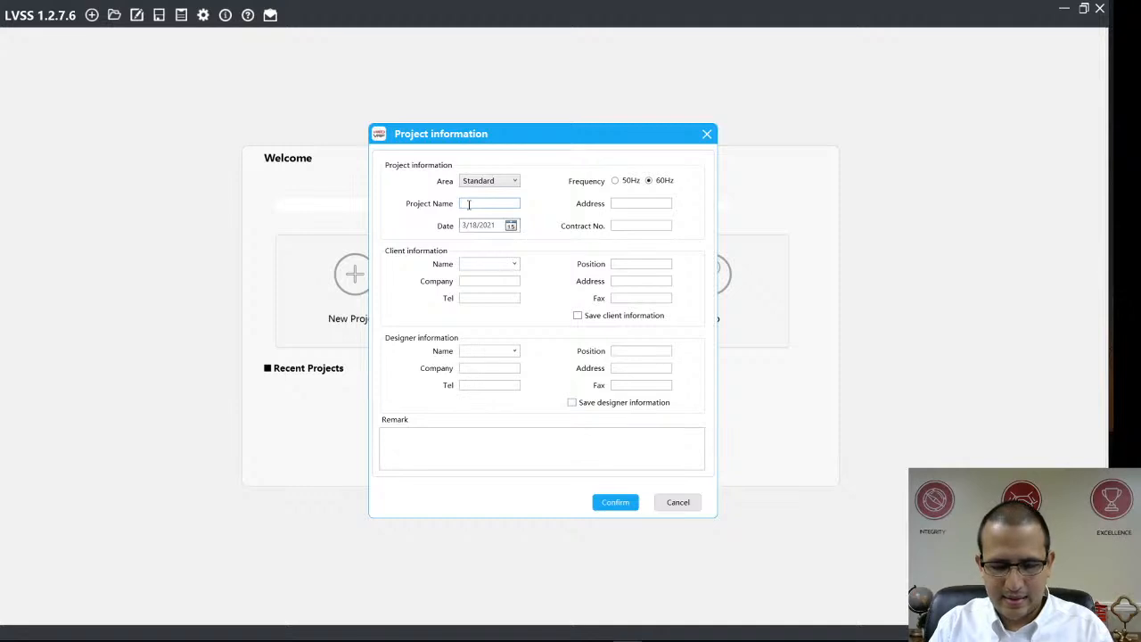
text(Webinar)
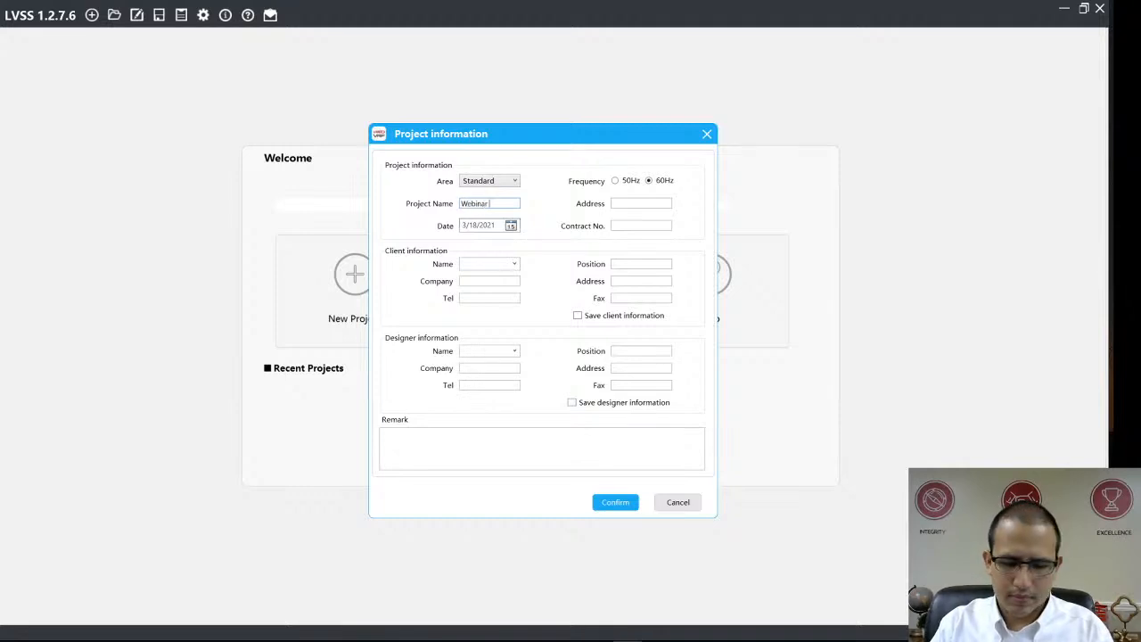
text( March 18)
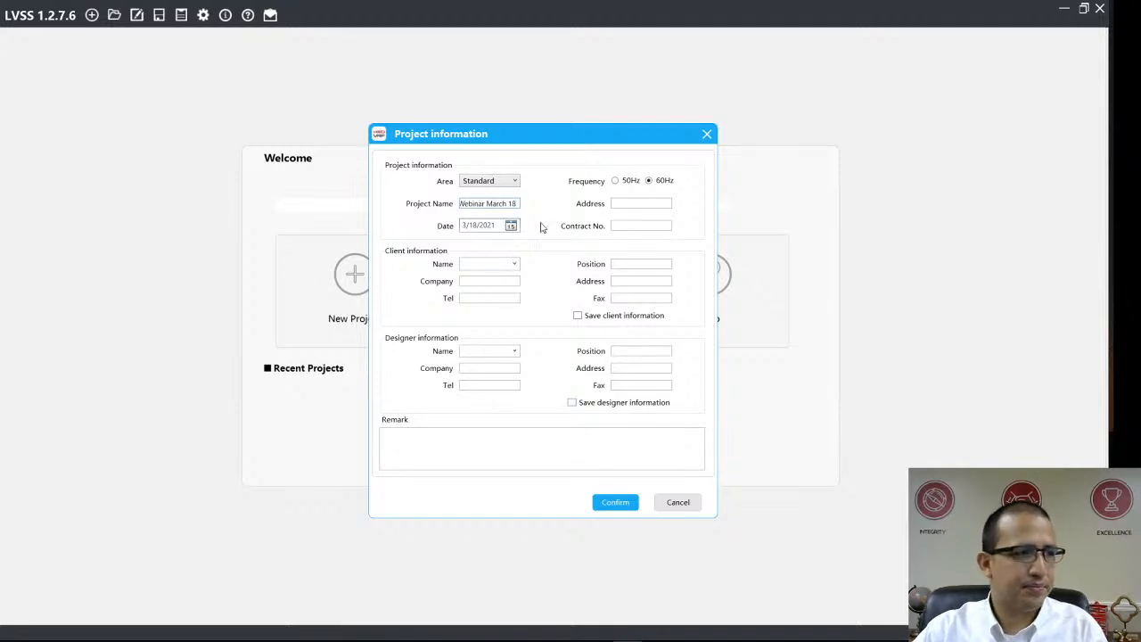
Step: Fill in the project's address and contract number
click(618, 202)
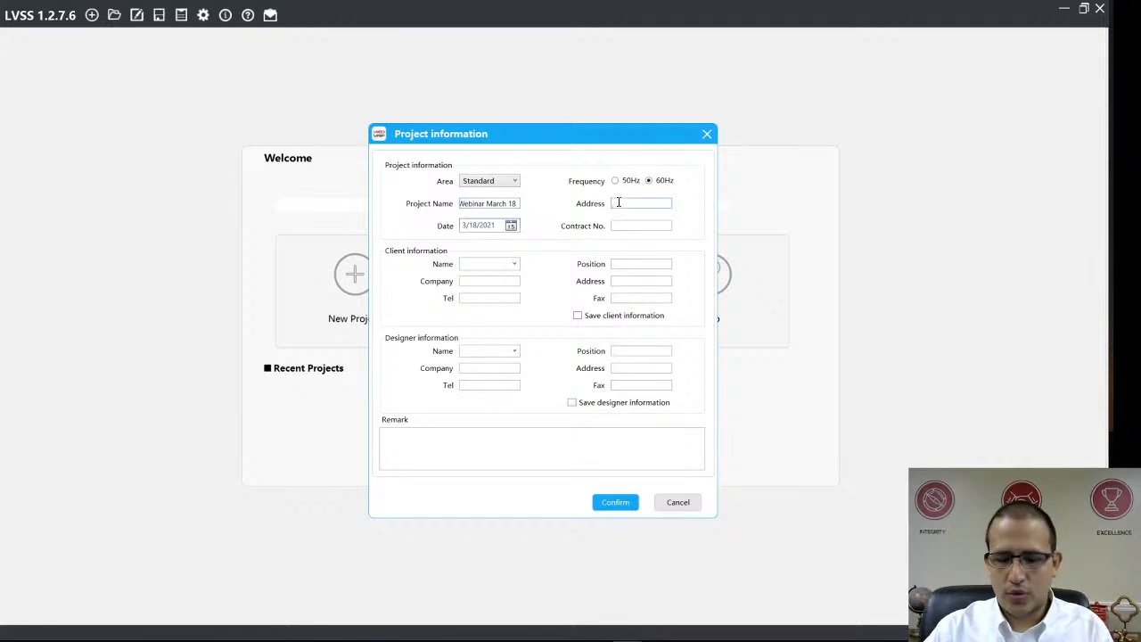
text(Miami)
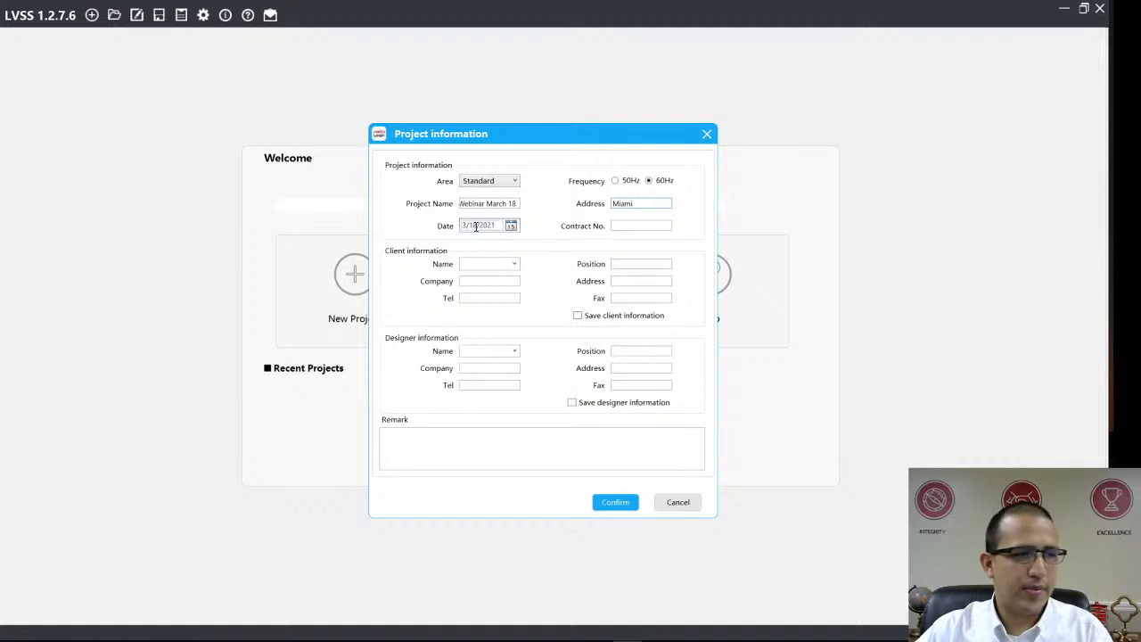
click(625, 227)
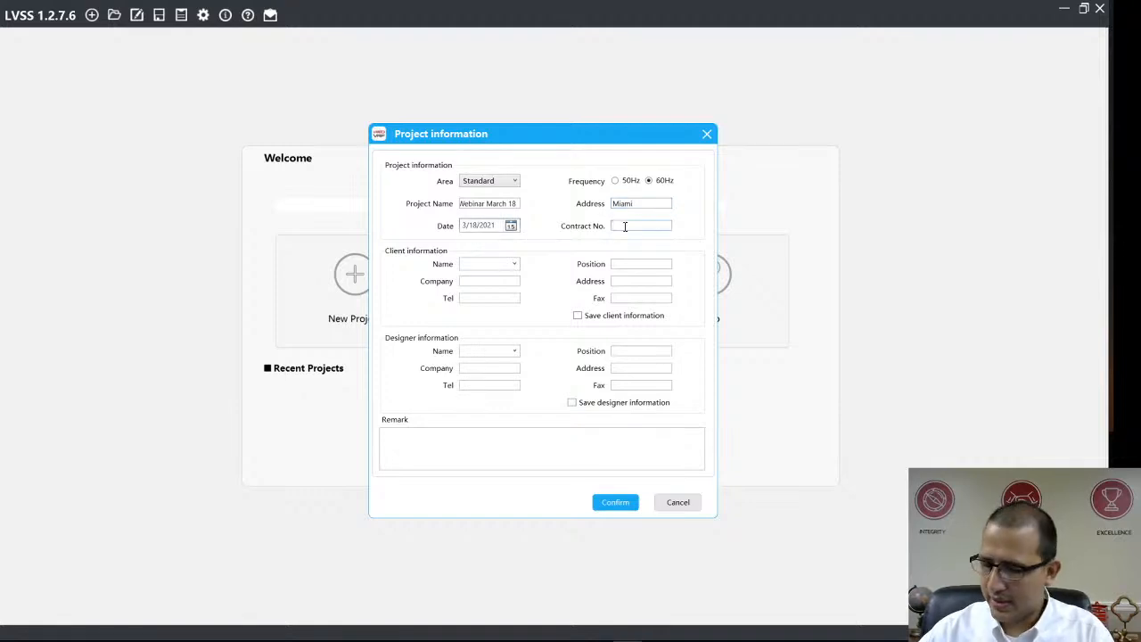
text(123)
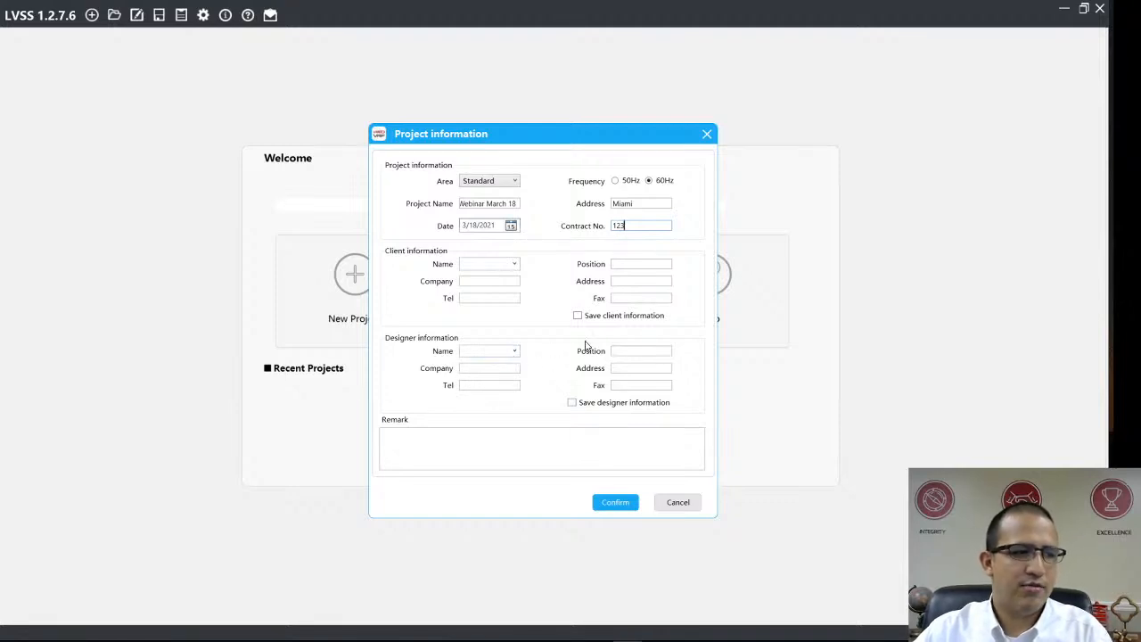
Step: Add the project remark "This is a test for a webinar on March 18, 2021." and confirm the project information
click(515, 353)
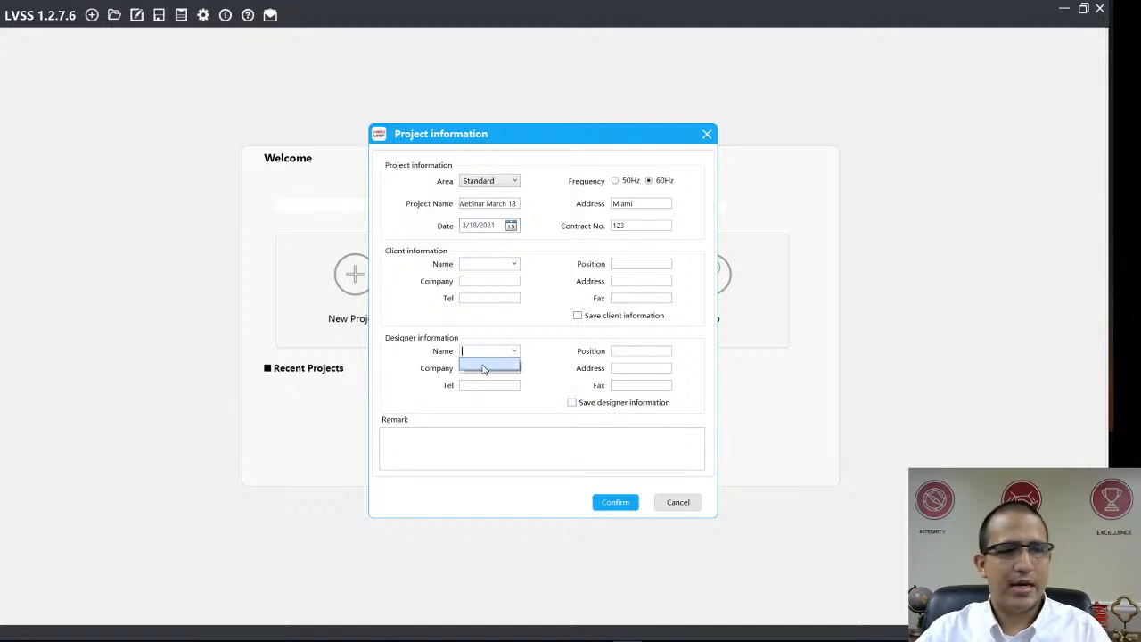
click(535, 363)
click(475, 443)
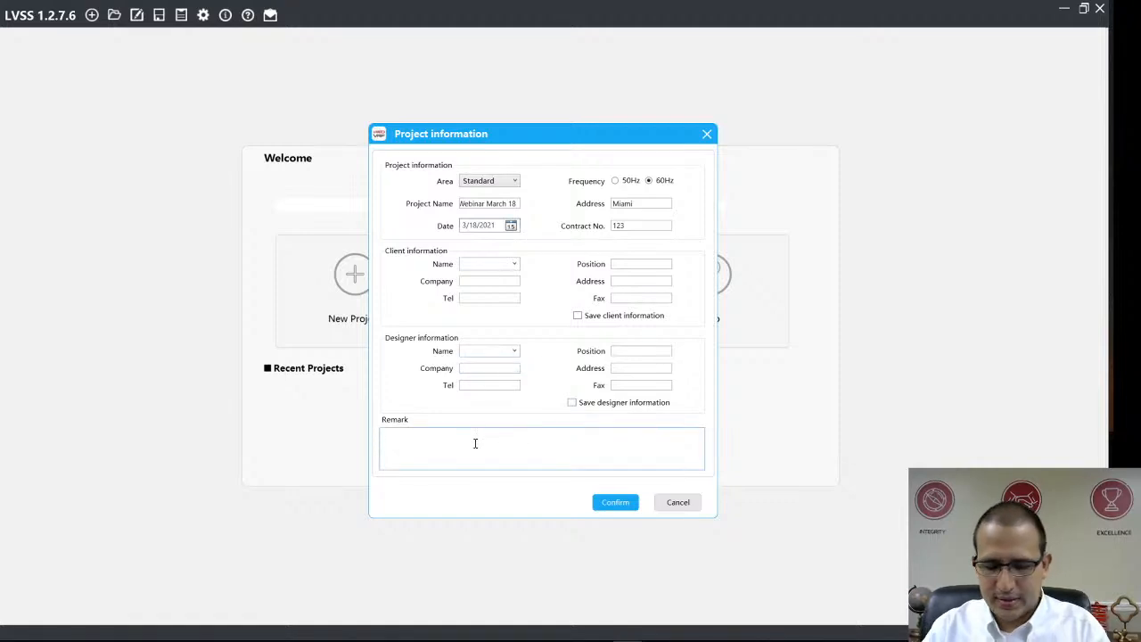
text(This is a)
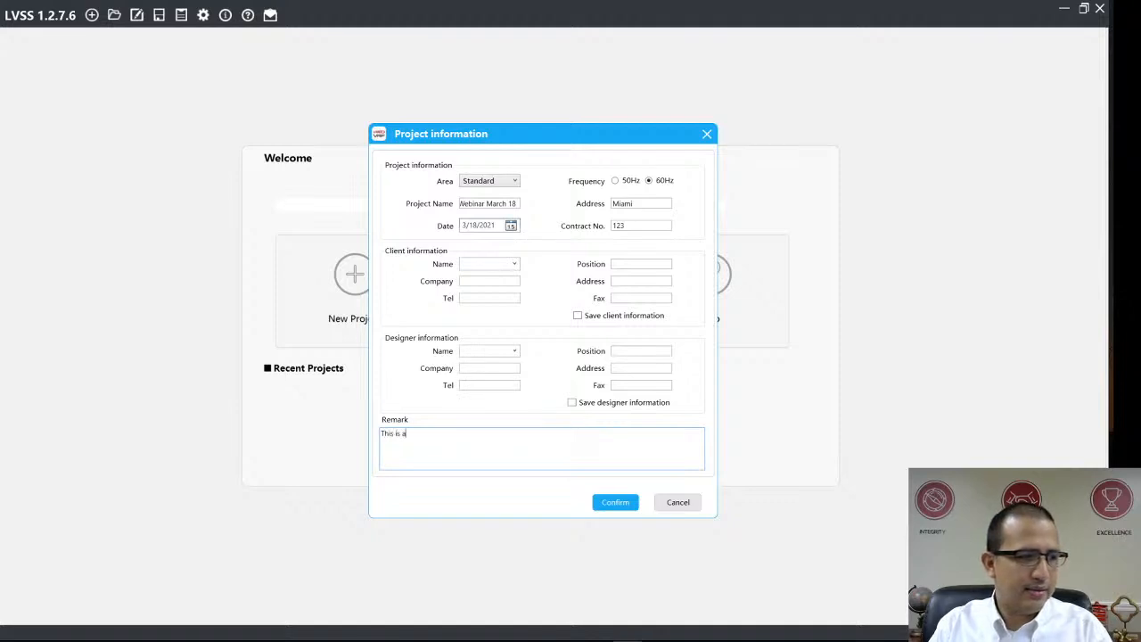
text( test for a w)
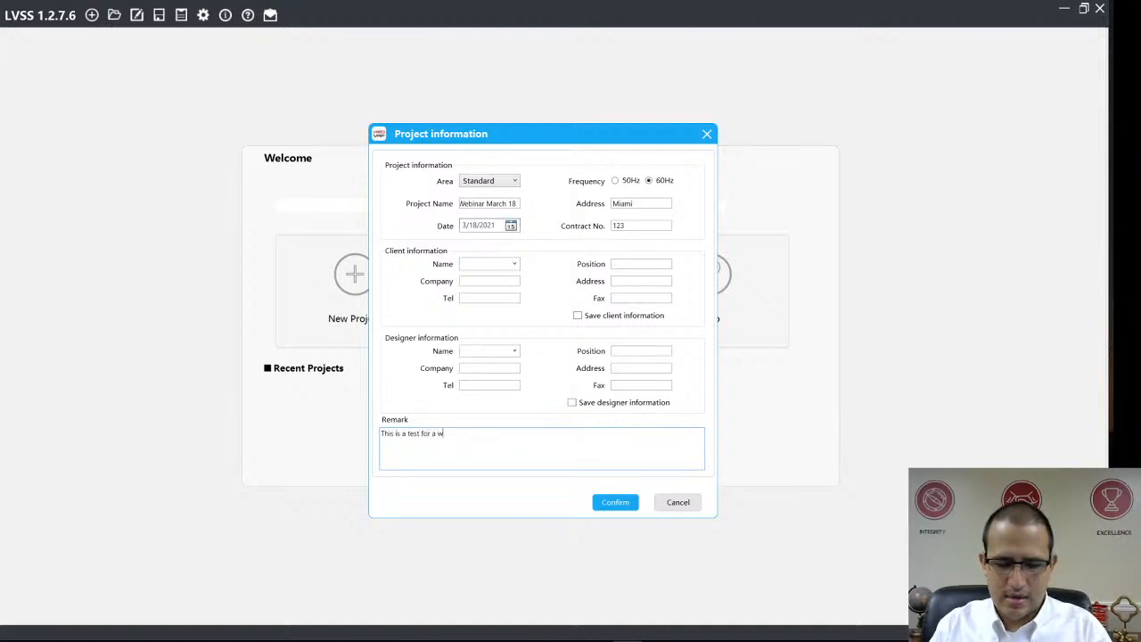
text(ebinar on Mar)
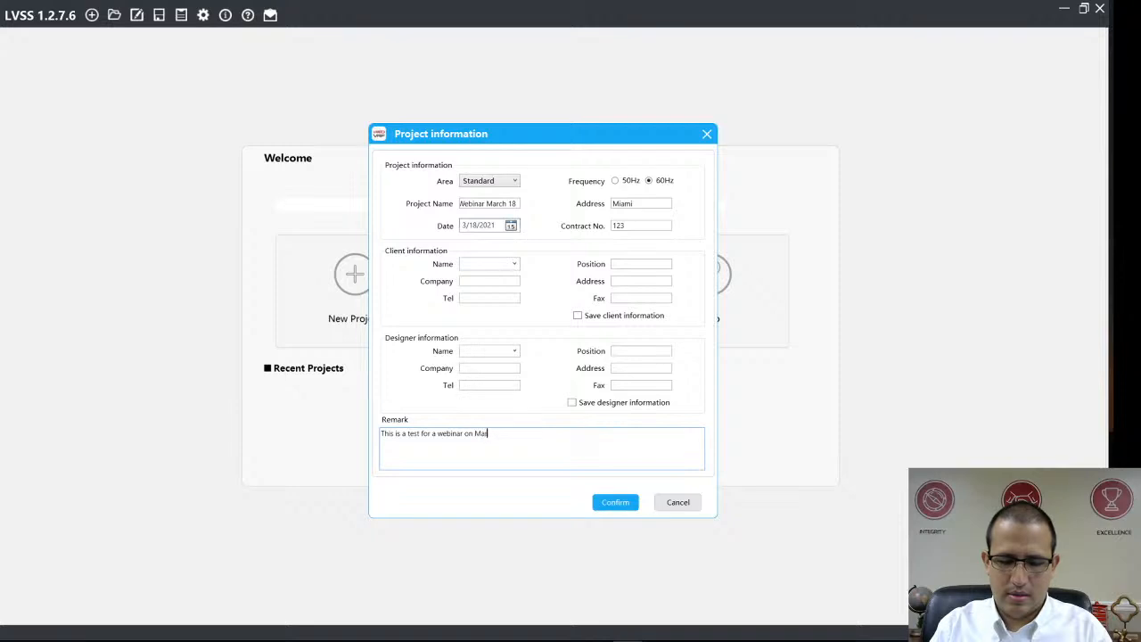
text(ch 18, 2021)
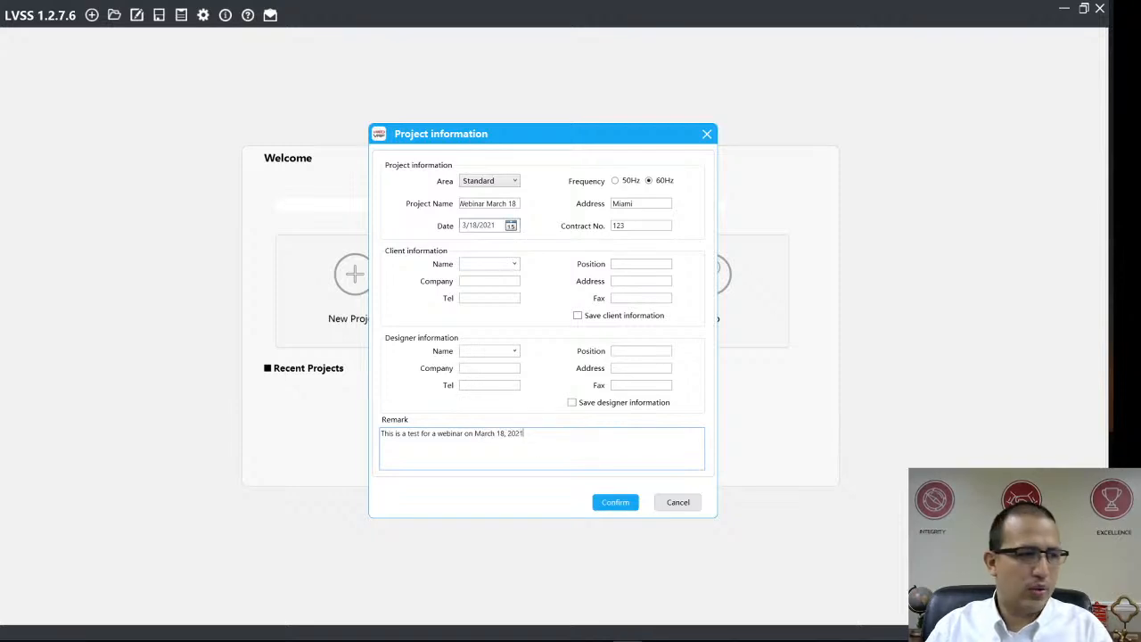
text(.)
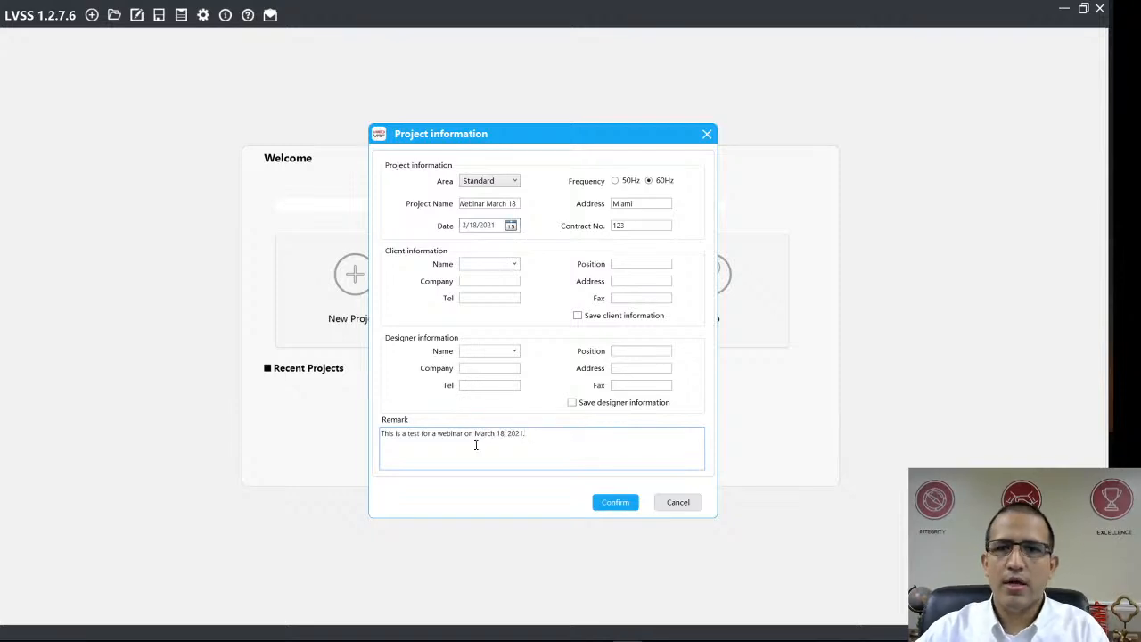
click(616, 503)
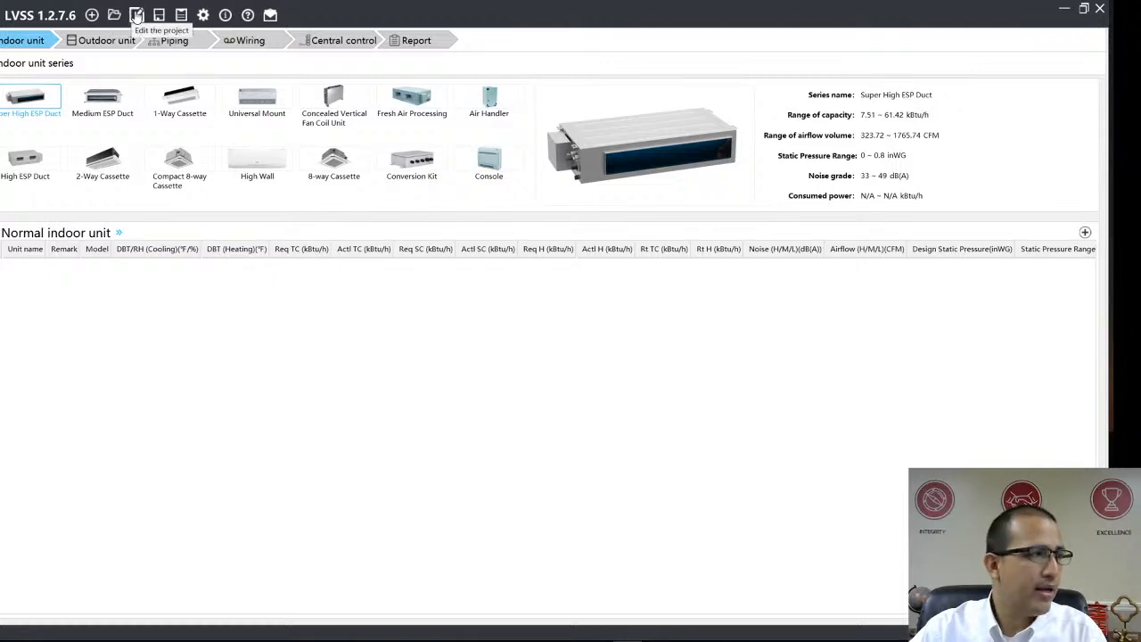
Step: Set the weight unit to Lbs. in the software's unit settings and confirm
click(205, 18)
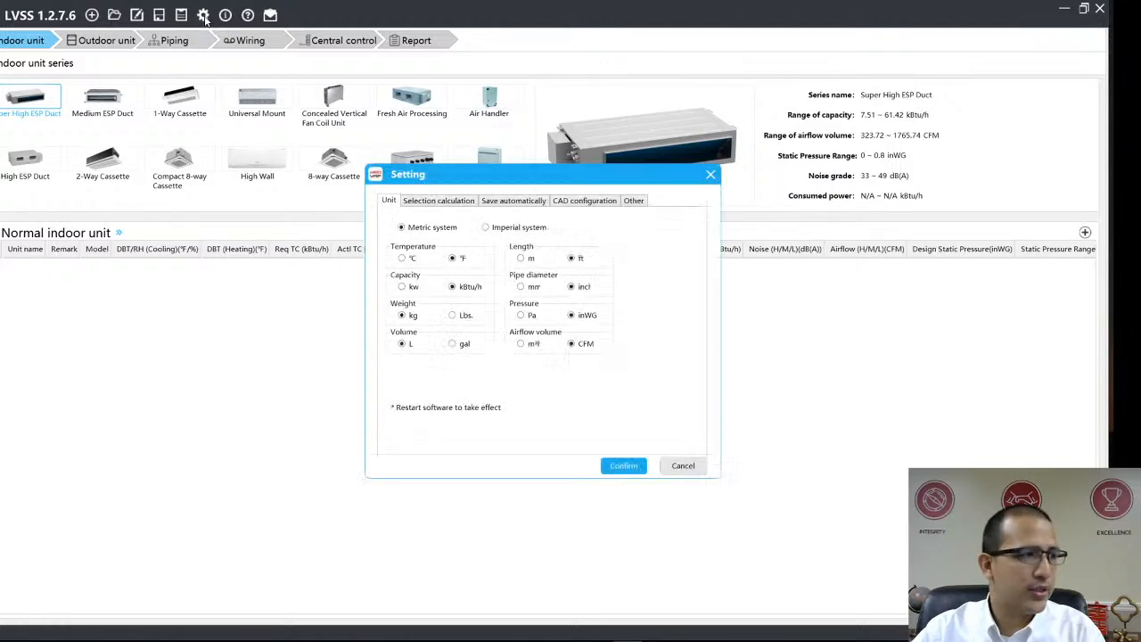
drag(591, 174, 455, 141)
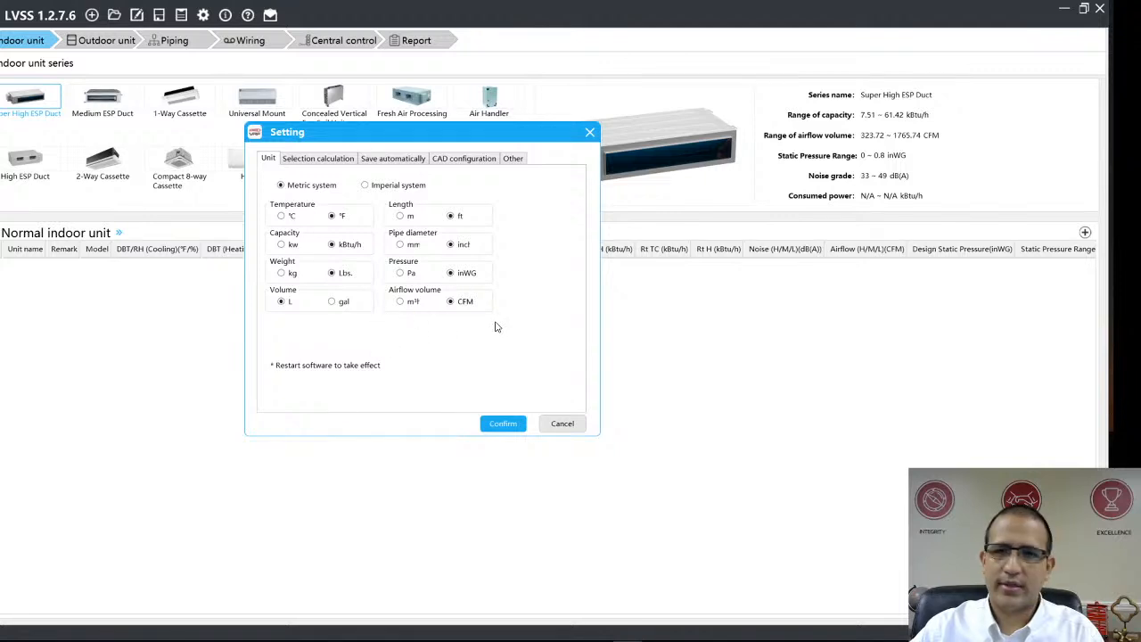
click(504, 426)
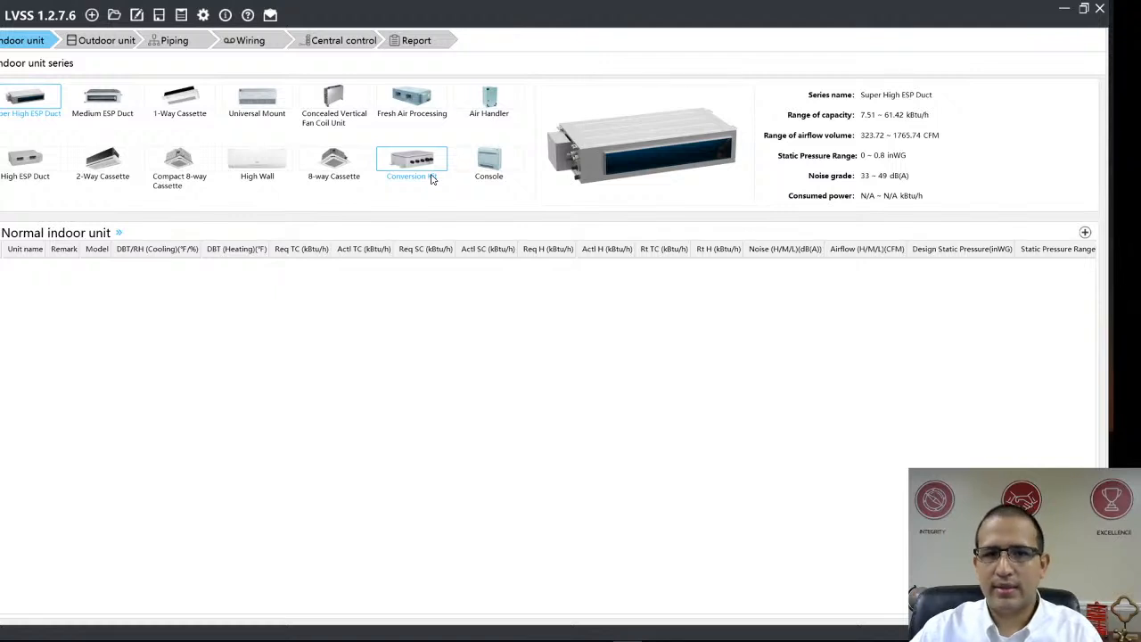
Step: Begin a Super High ESP Duct indoor unit named "Lobby" with the remark "Door L"
double_click(30, 106)
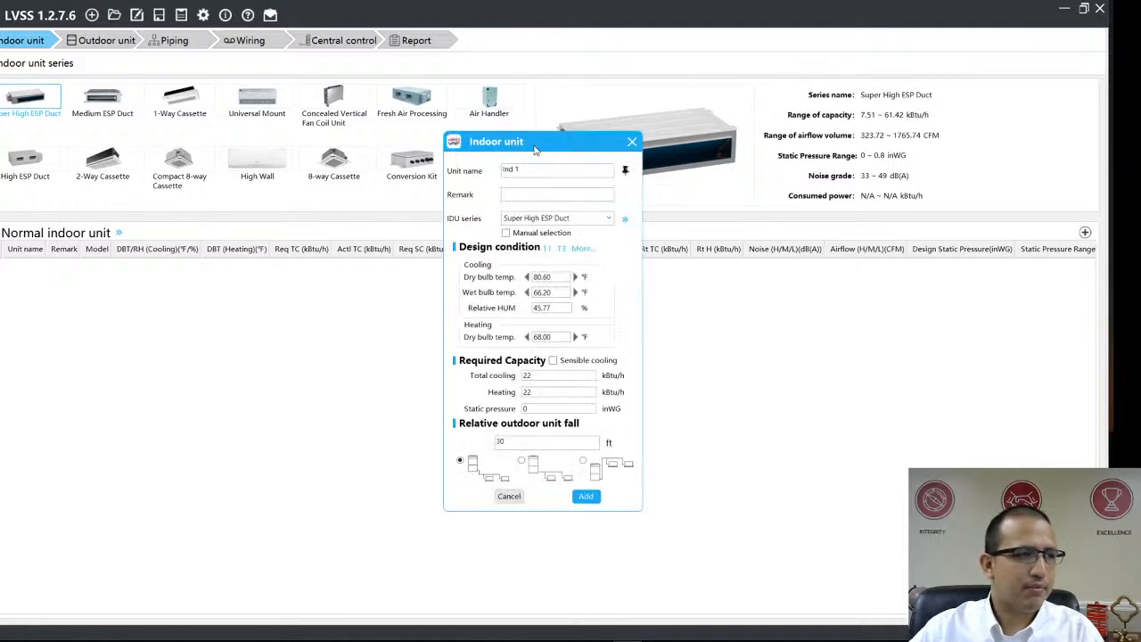
drag(535, 150, 522, 130)
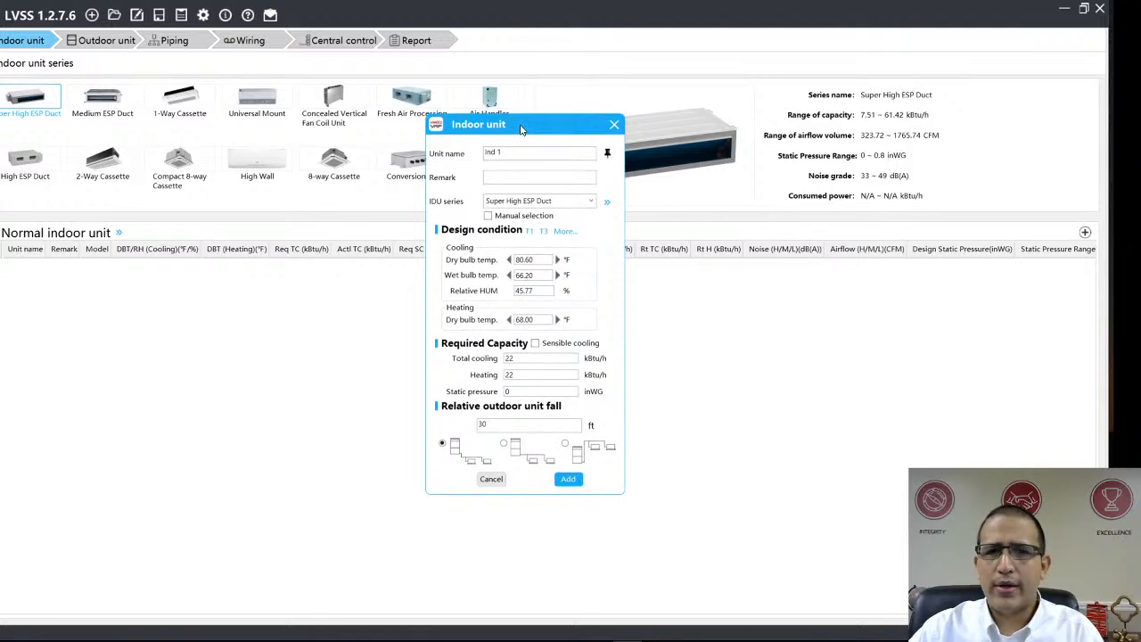
click(591, 202)
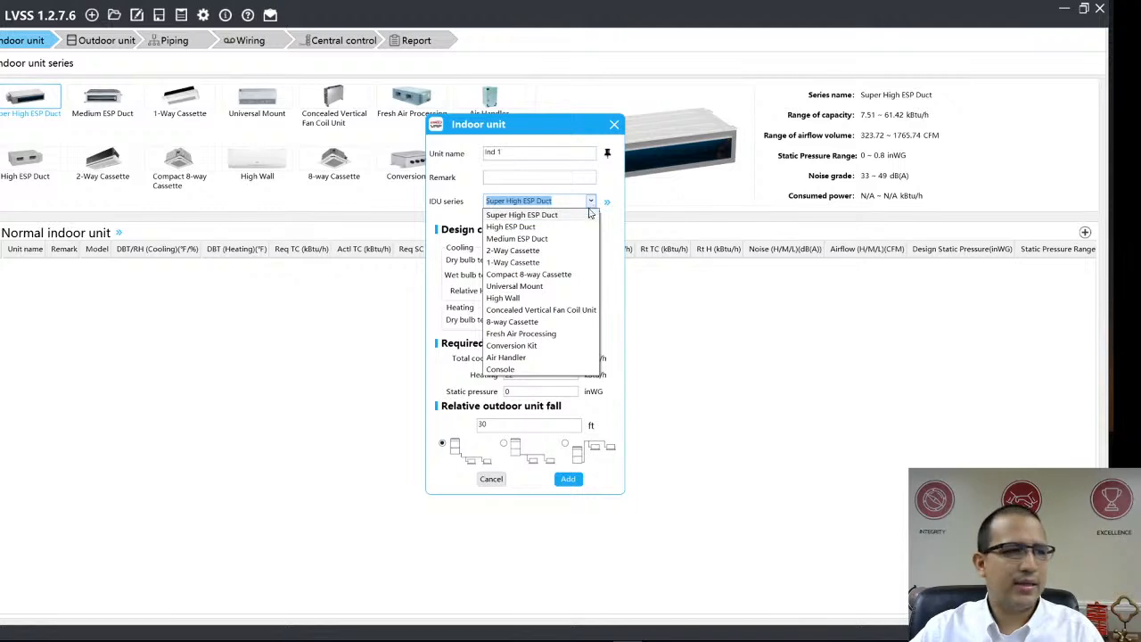
click(619, 195)
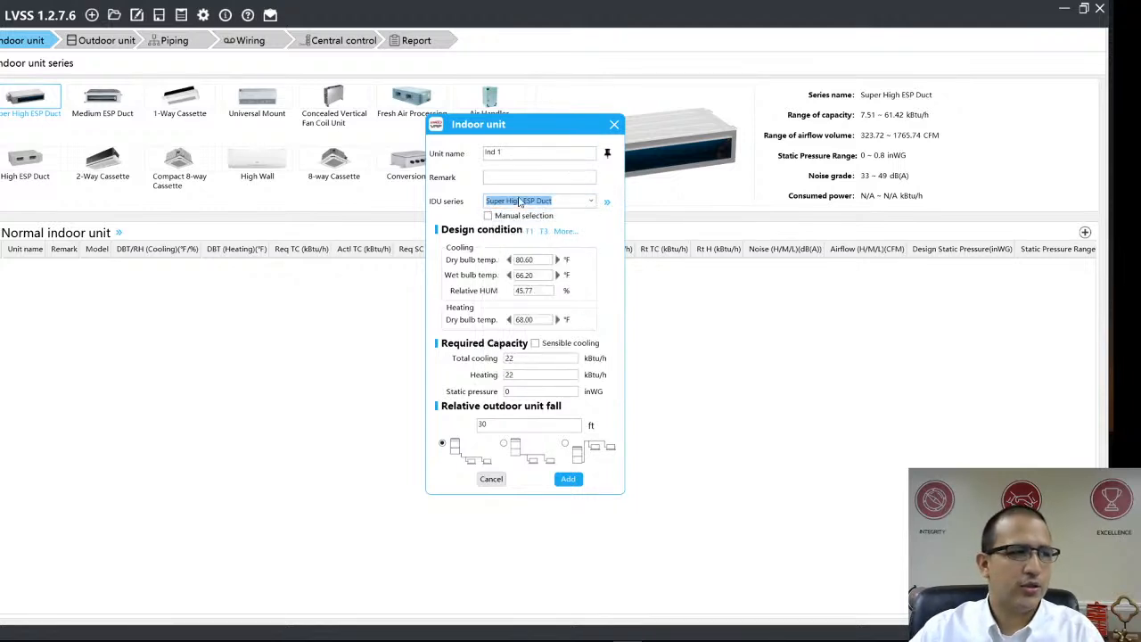
drag(517, 153, 450, 163)
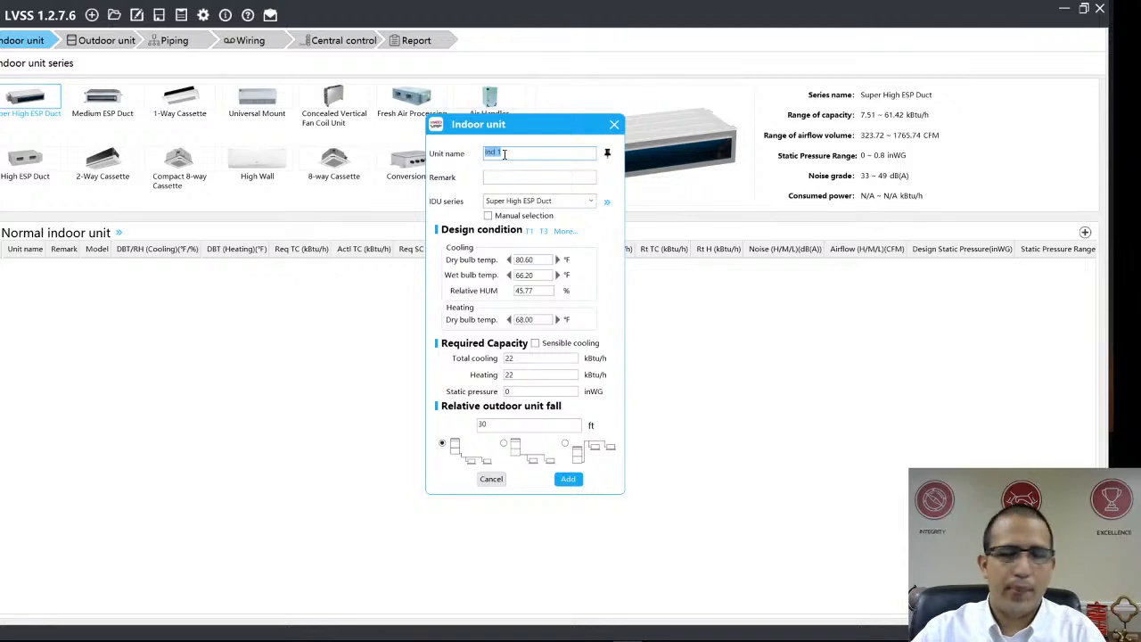
text(Lobby)
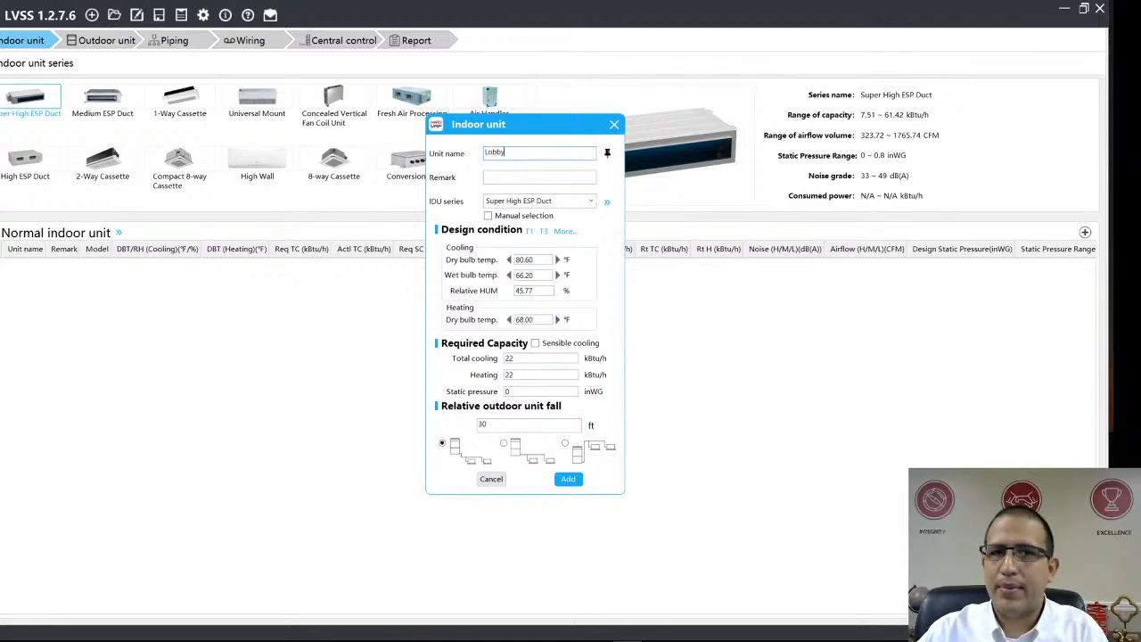
click(514, 176)
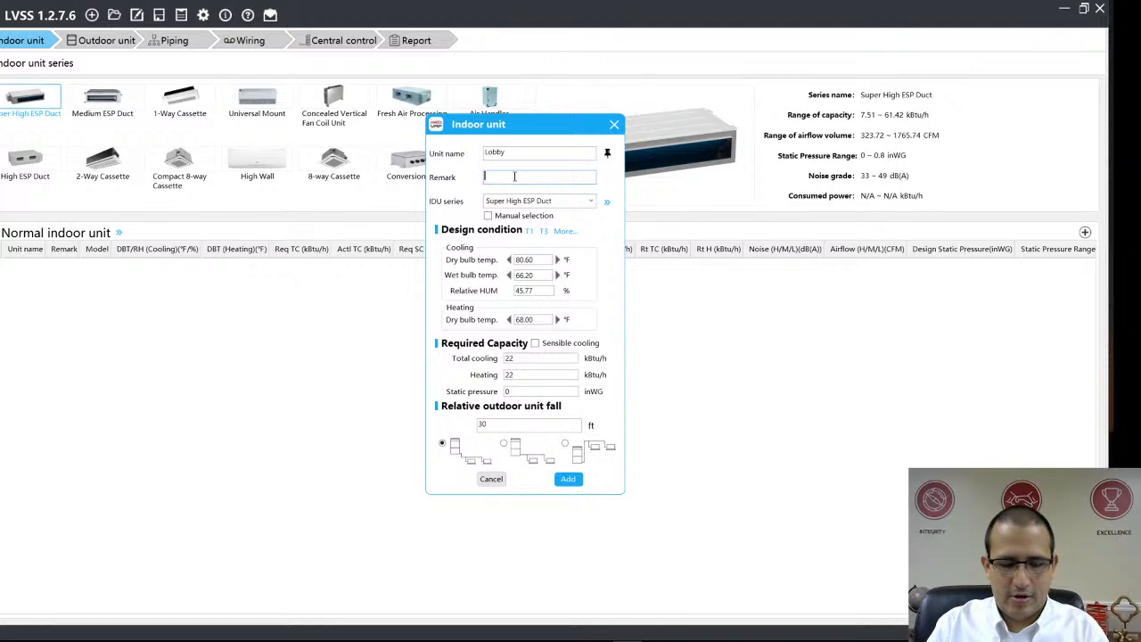
text(D)
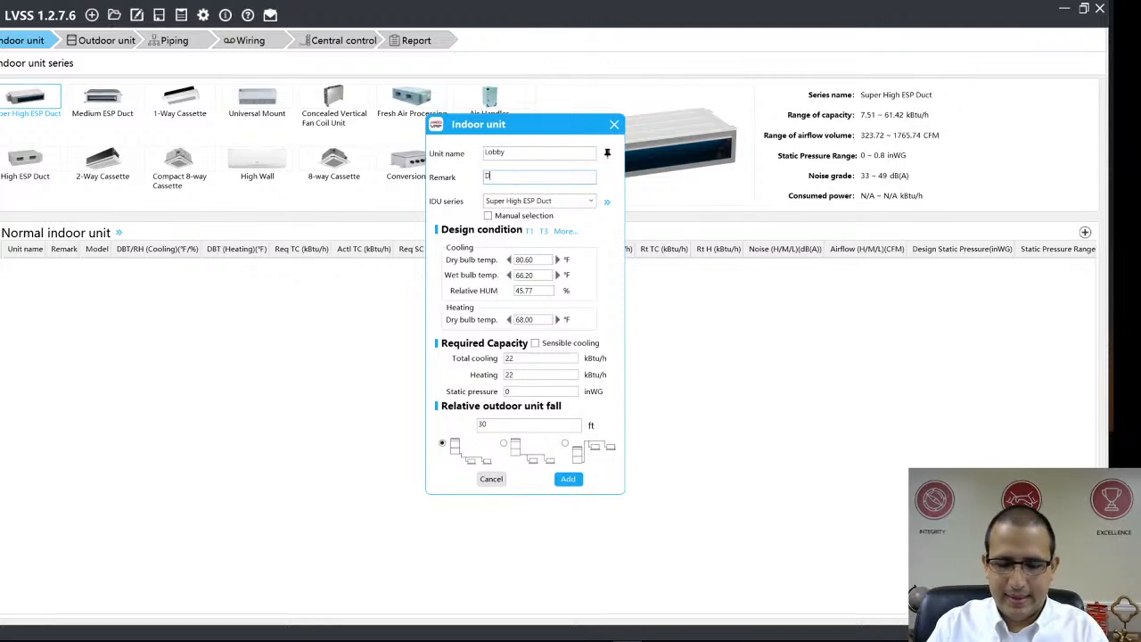
text(oor)
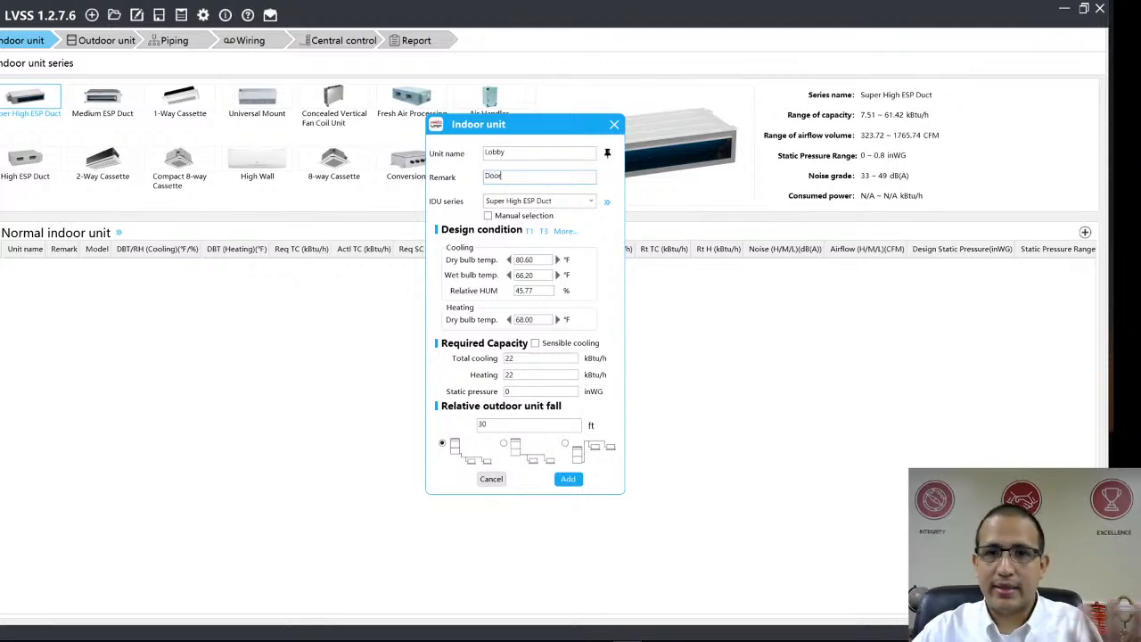
text( 1)
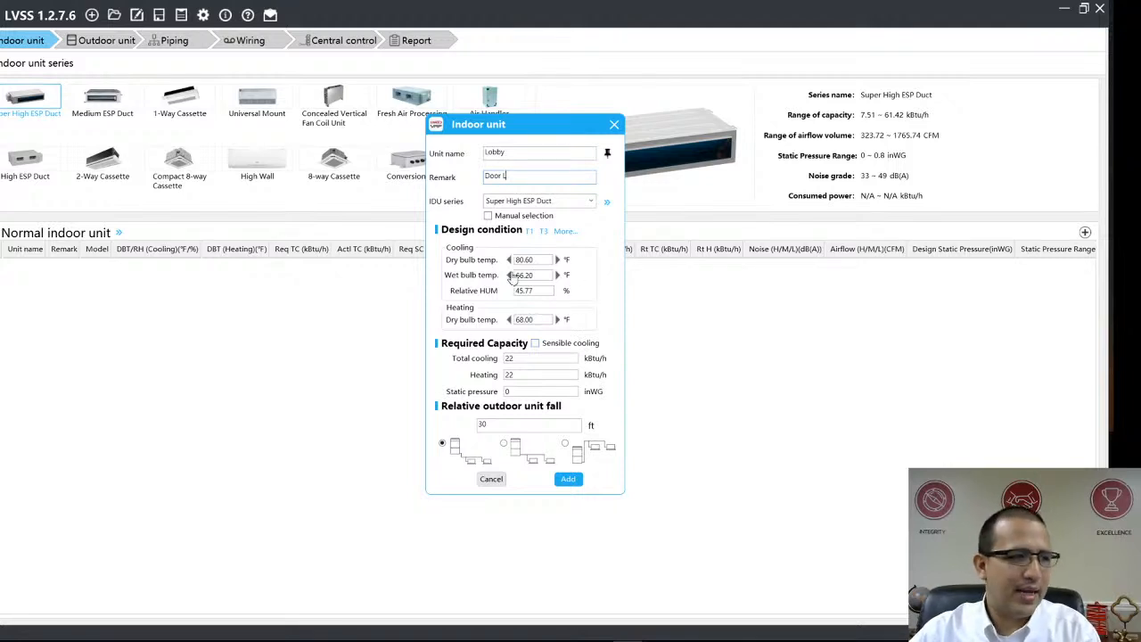
Step: Set the Lobby unit's required total cooling and heating capacities to 24 kBtu/h each
click(524, 359)
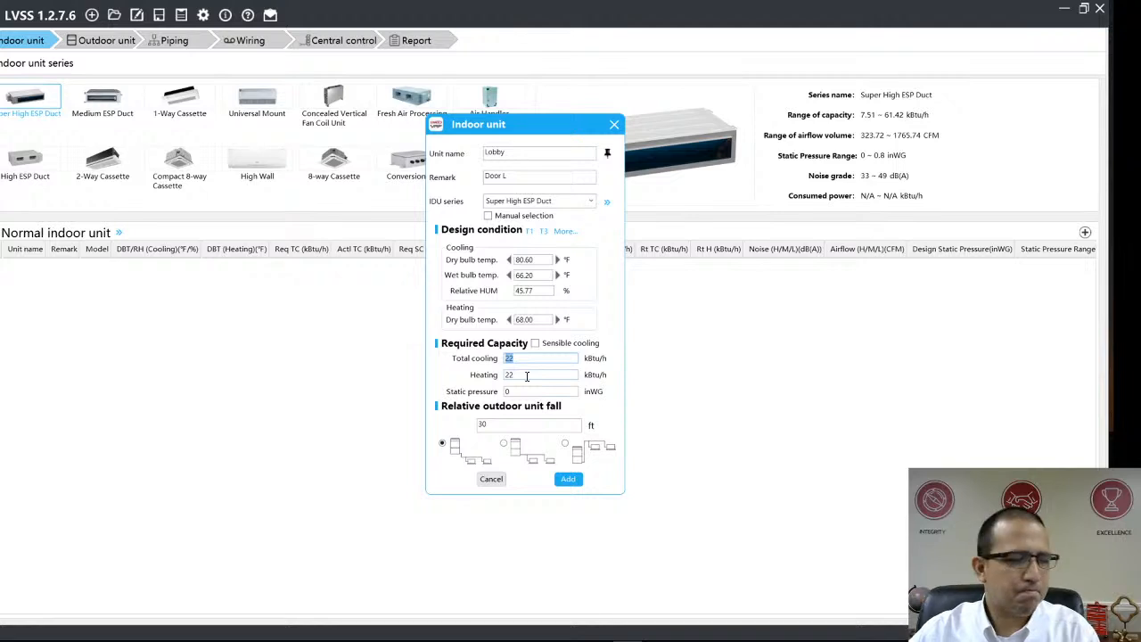
text(24)
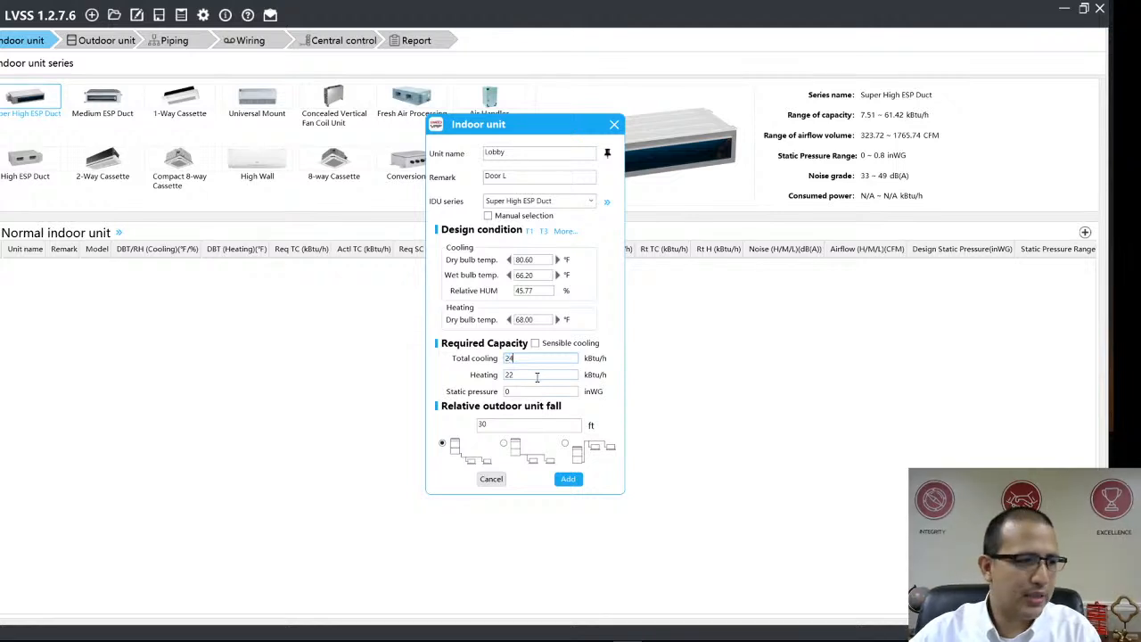
click(525, 375)
drag(525, 375, 491, 382)
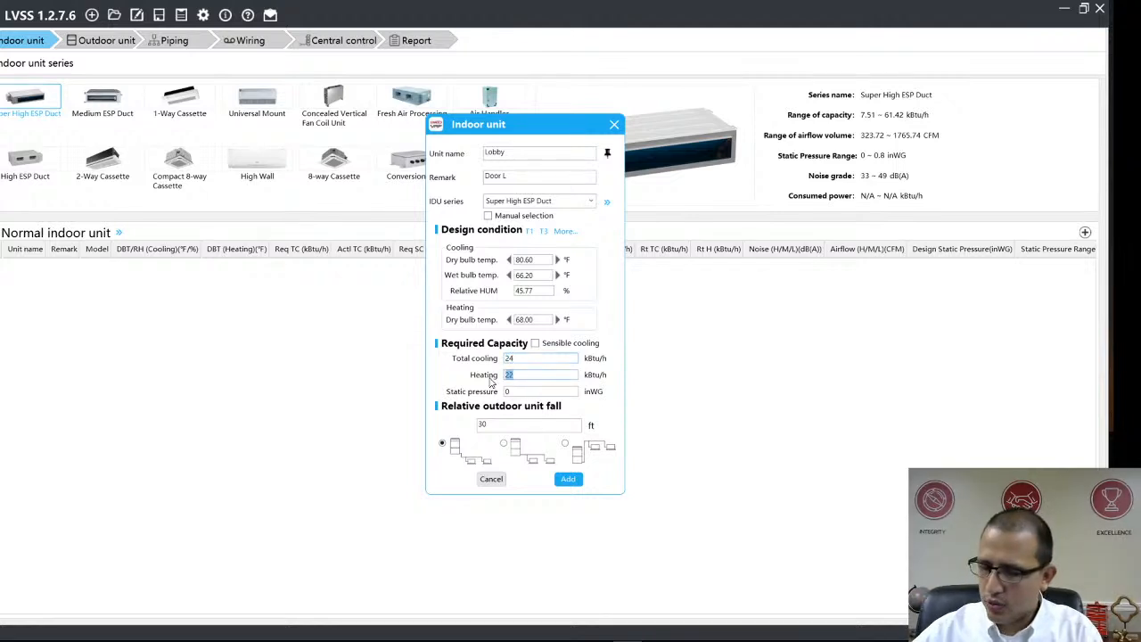
text(24)
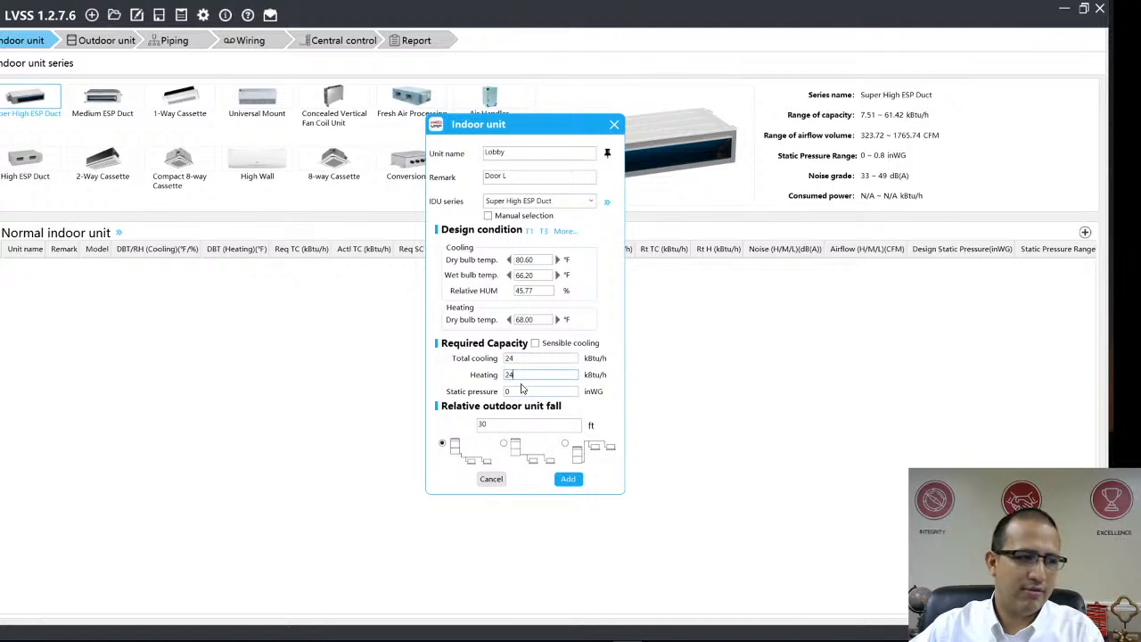
Step: Set the Lobby unit's relative outdoor unit fall to 10 ft and add the unit to the project
drag(524, 374, 490, 382)
click(507, 393)
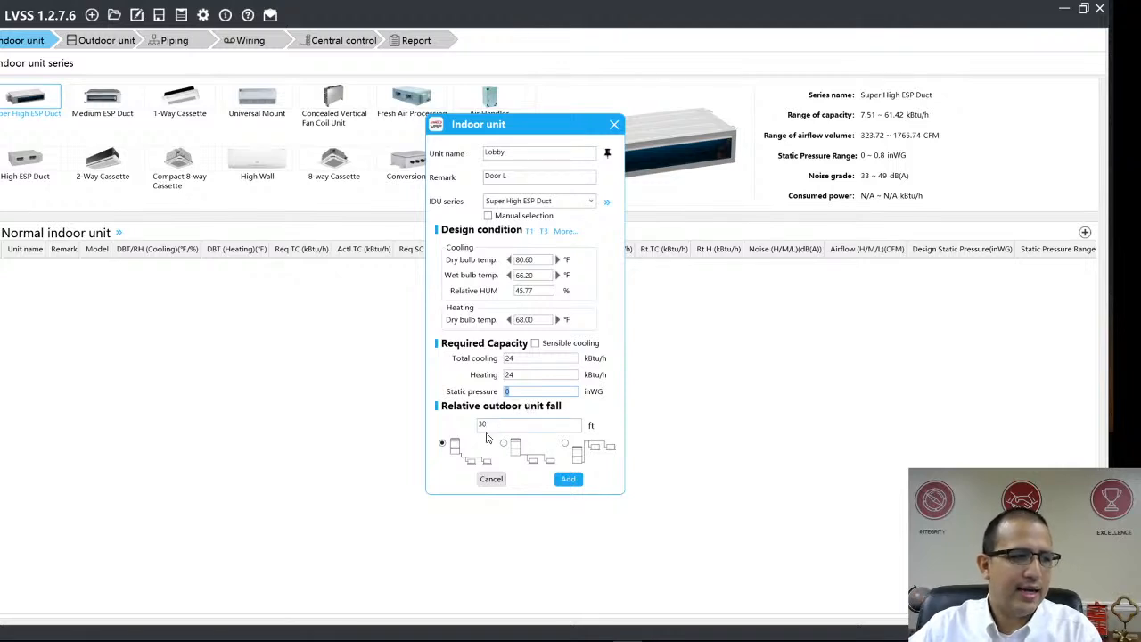
drag(488, 425, 463, 430)
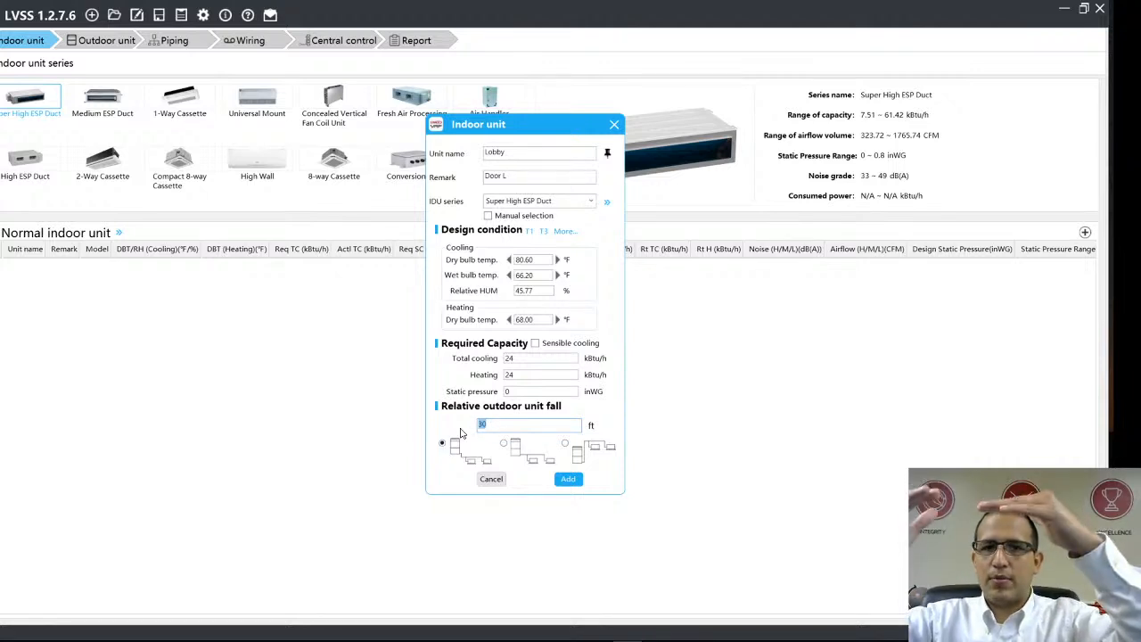
text(10)
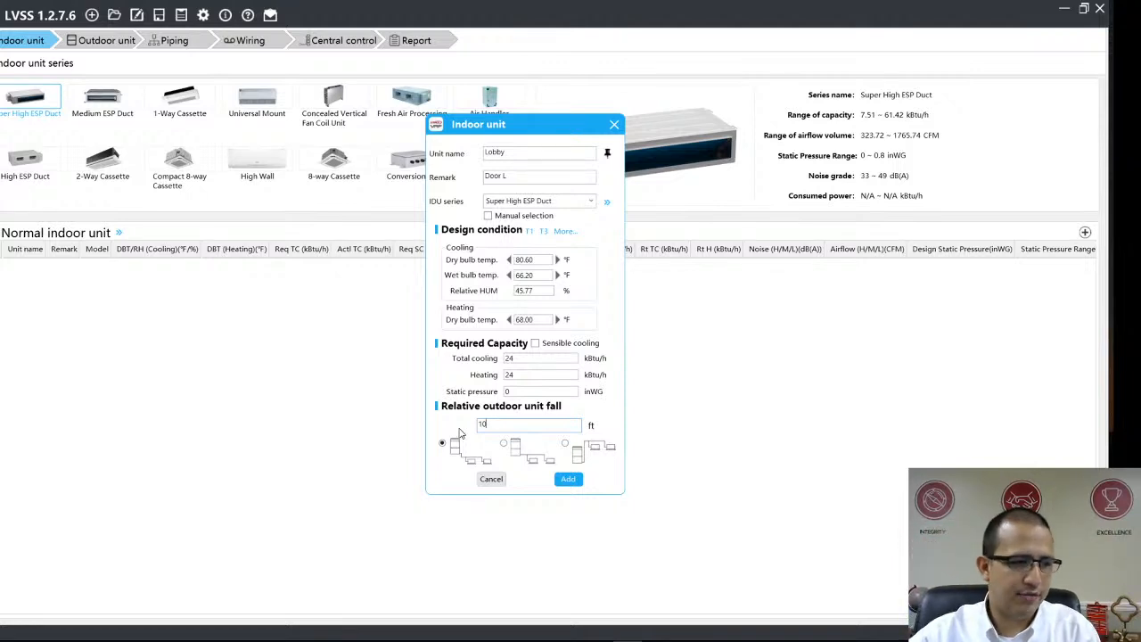
click(567, 484)
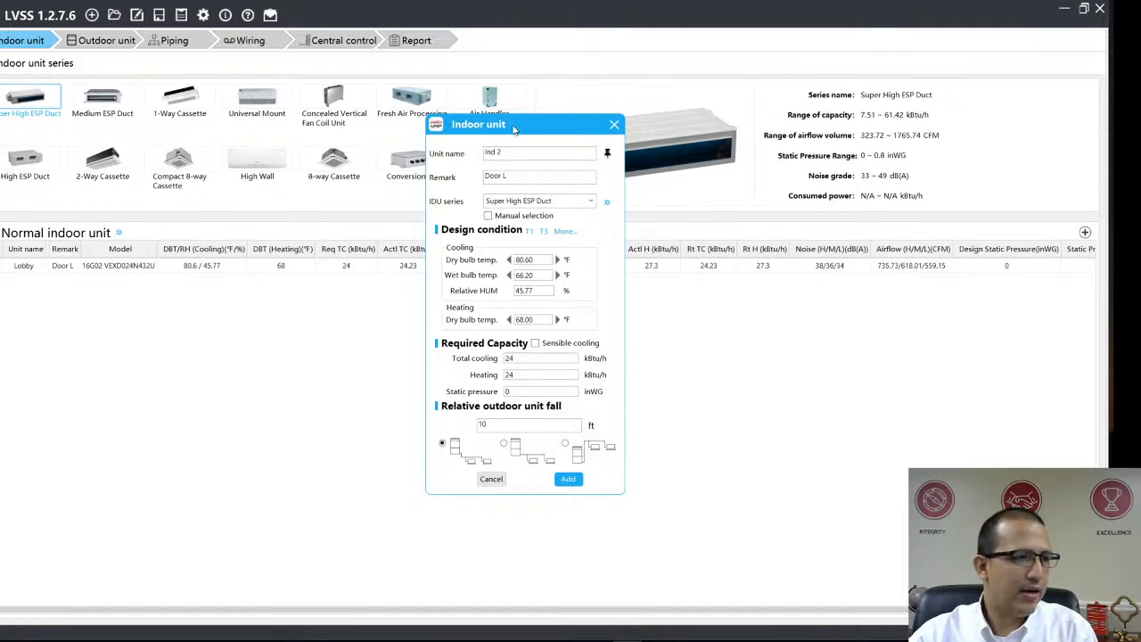
Step: Add a second Super High ESP Duct unit with the same settings and the remark "Door R"
mouse_move(514, 129)
mouse_down()
mouse_move(343, 288)
mouse_move(266, 298)
mouse_move(335, 300)
mouse_move(239, 303)
mouse_move(236, 290)
mouse_move(251, 288)
mouse_move(720, 292)
mouse_move(601, 243)
mouse_move(512, 147)
mouse_move(505, 117)
mouse_up()
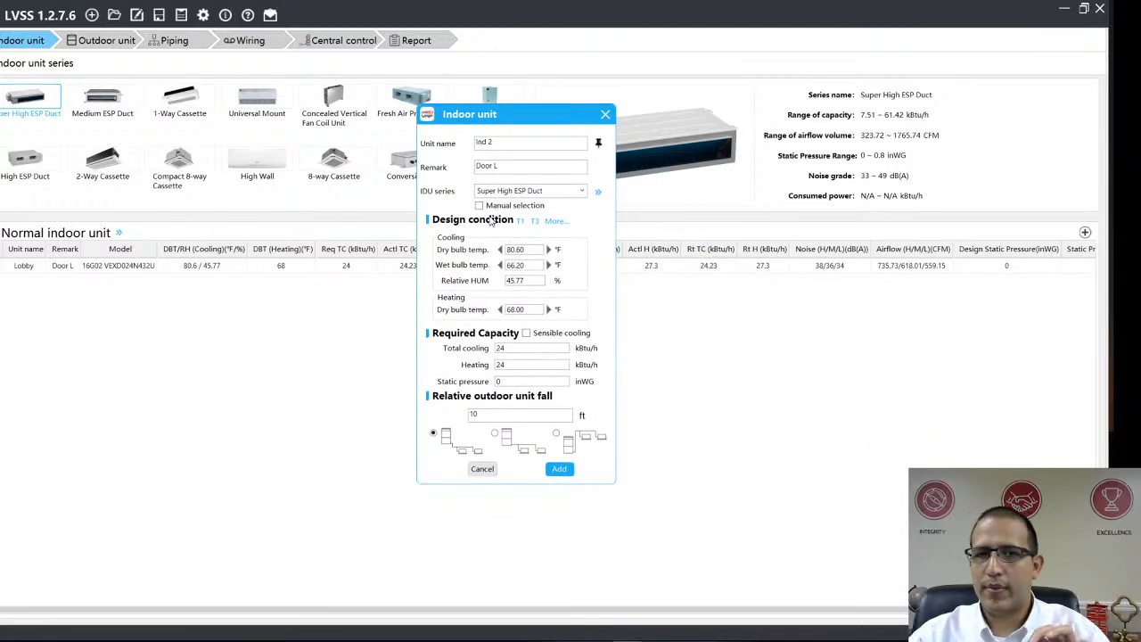
click(513, 166)
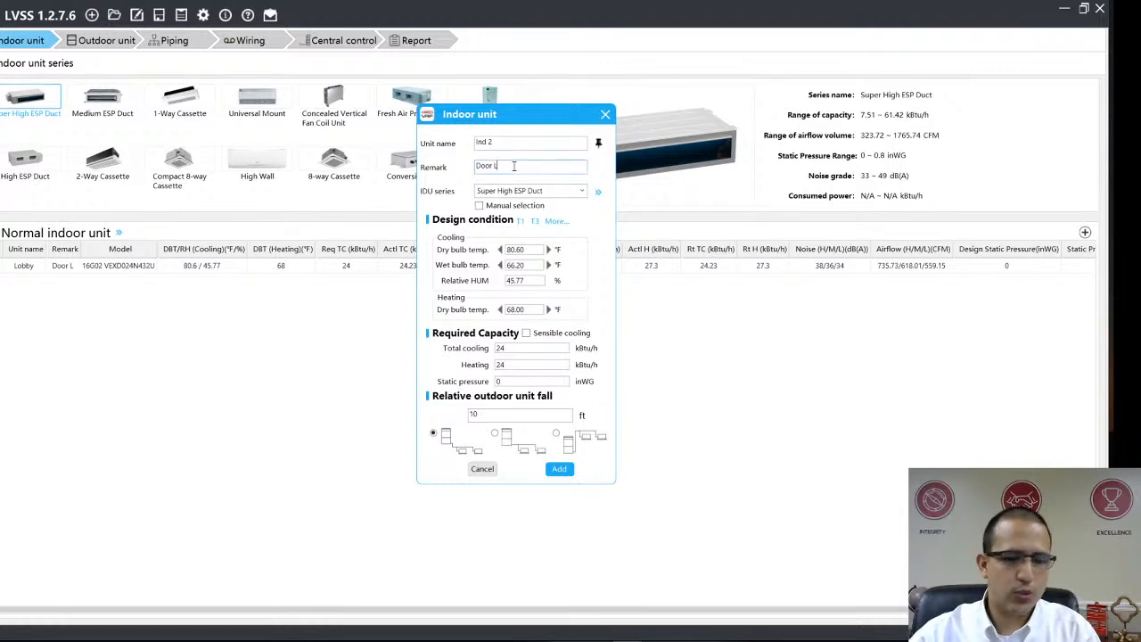
text(R)
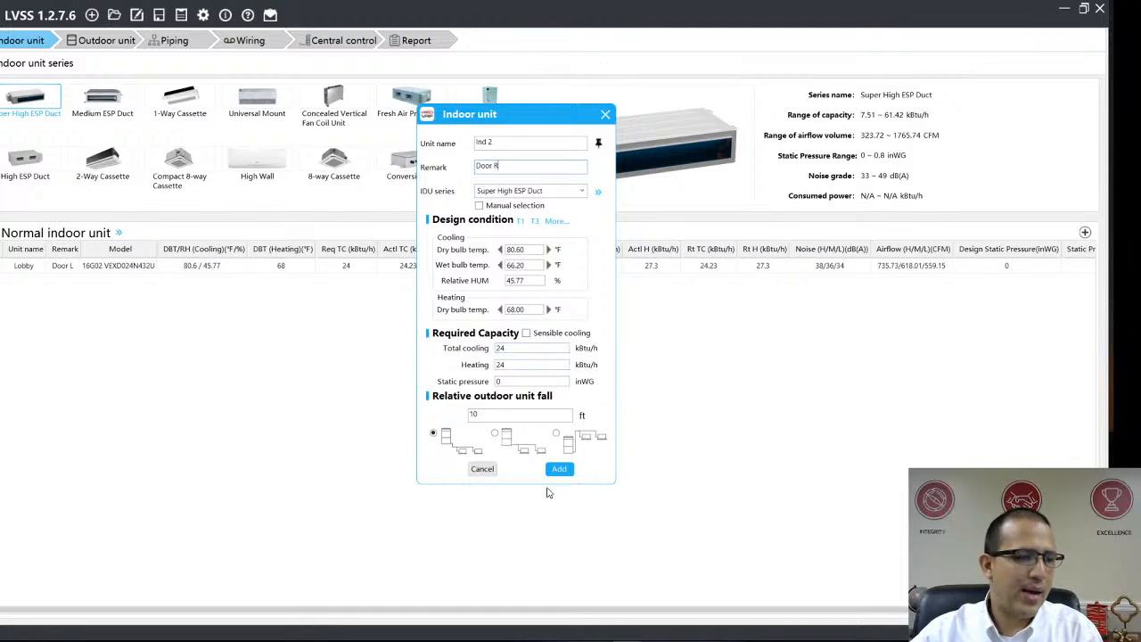
click(560, 470)
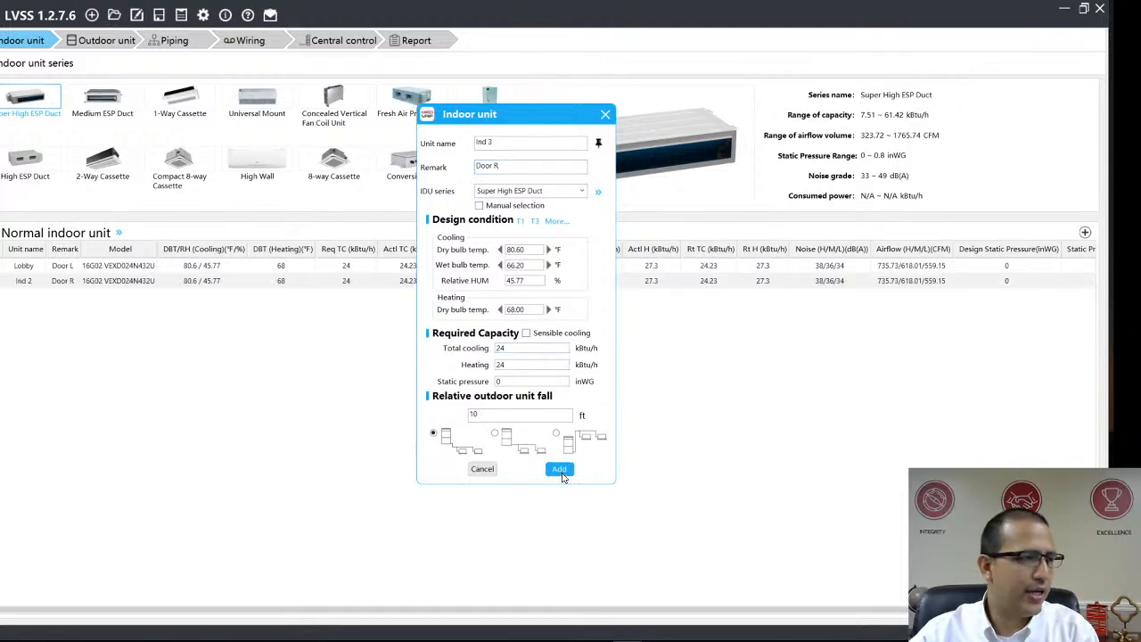
Step: Switch the next indoor unit to the 8-way Cassette series and give it the remark "Office 1"
click(585, 198)
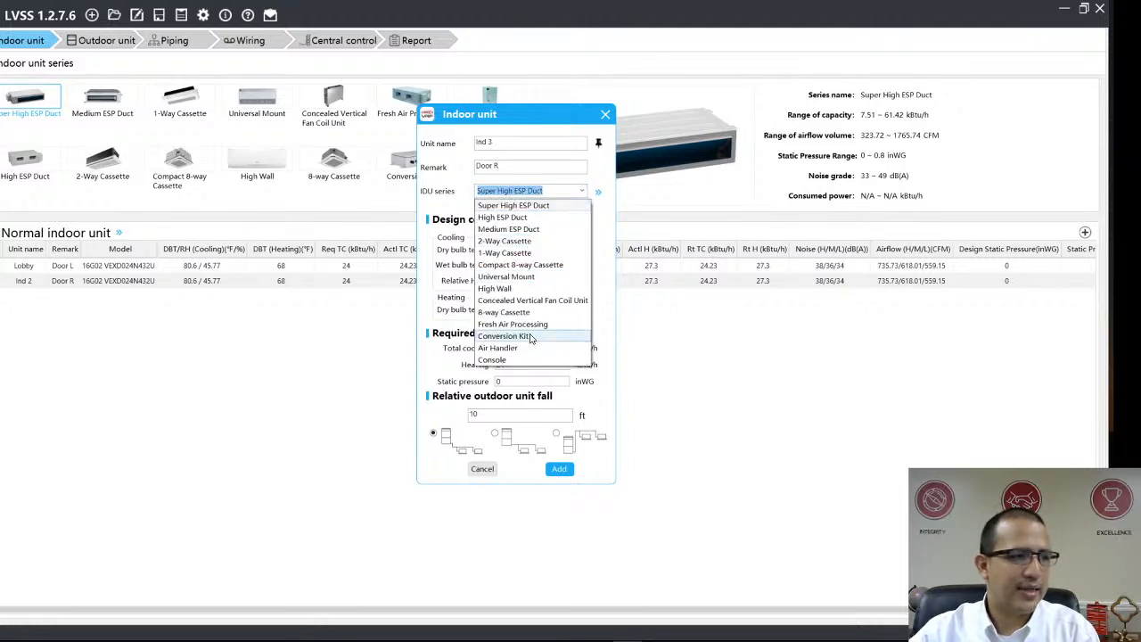
click(520, 312)
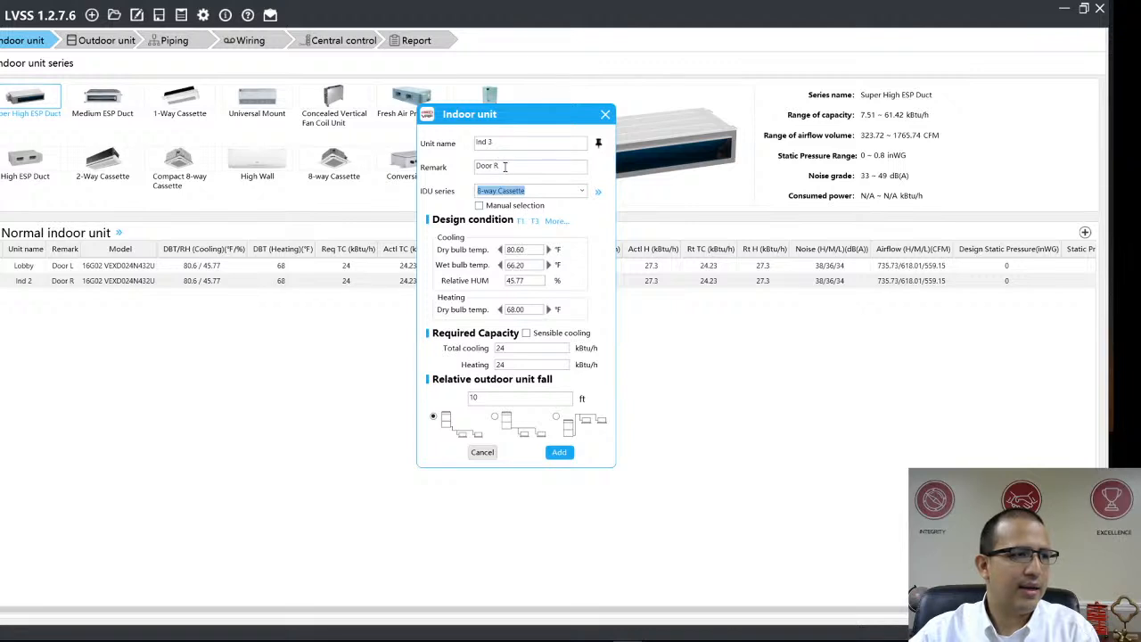
drag(505, 166, 433, 169)
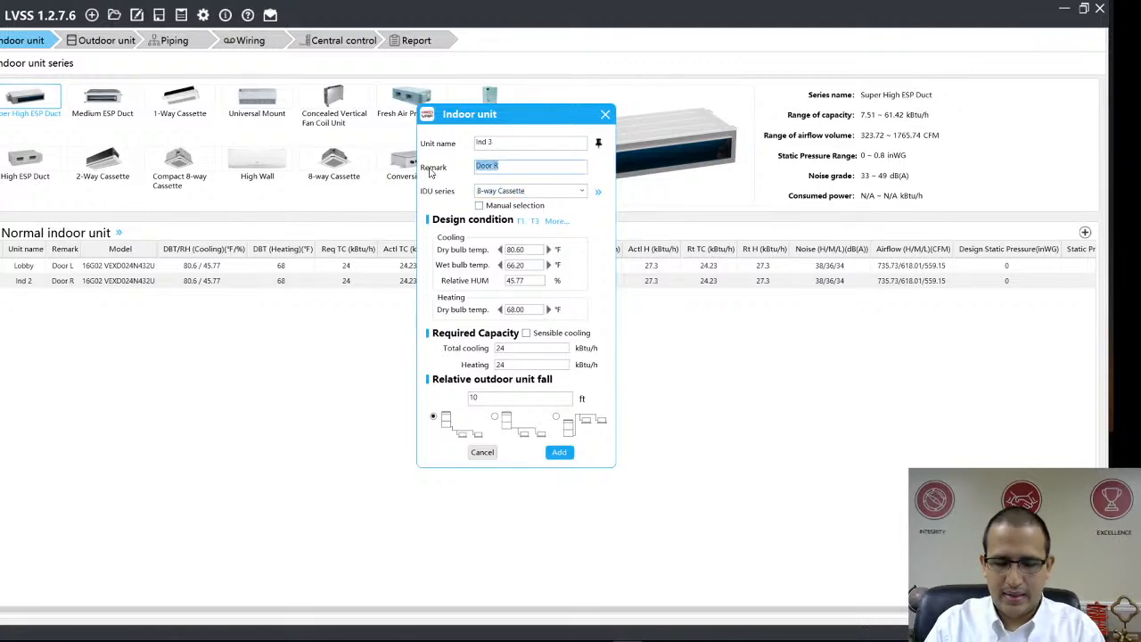
text(Office 1)
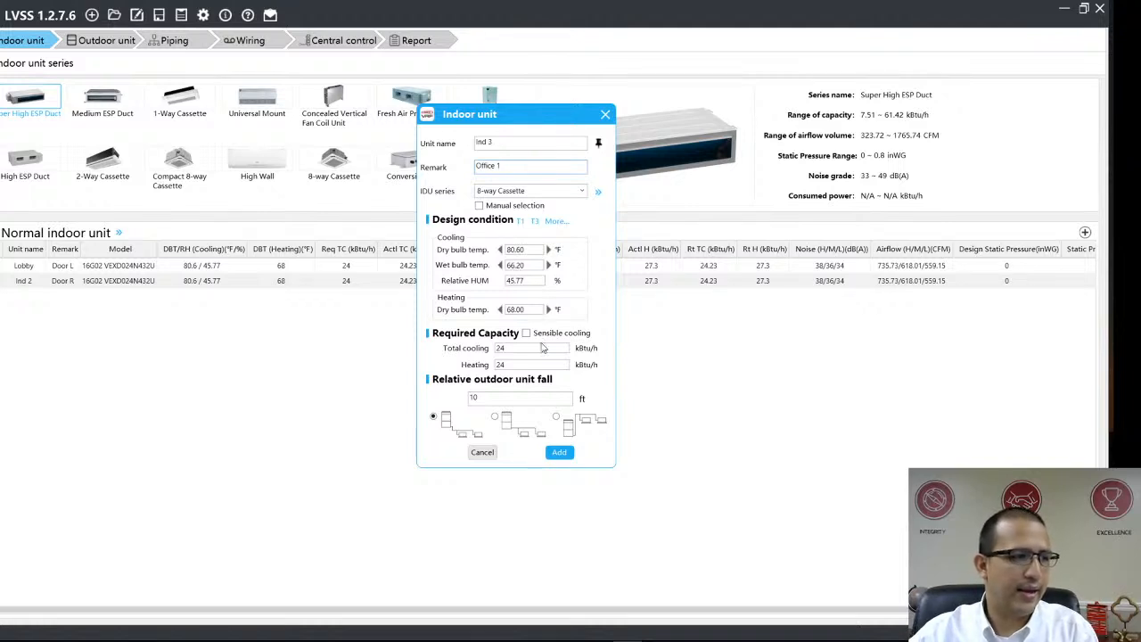
Step: Set the Office 1 cassette's required total cooling and heating to 38 kBtu/h each and add the unit
drag(520, 350, 475, 357)
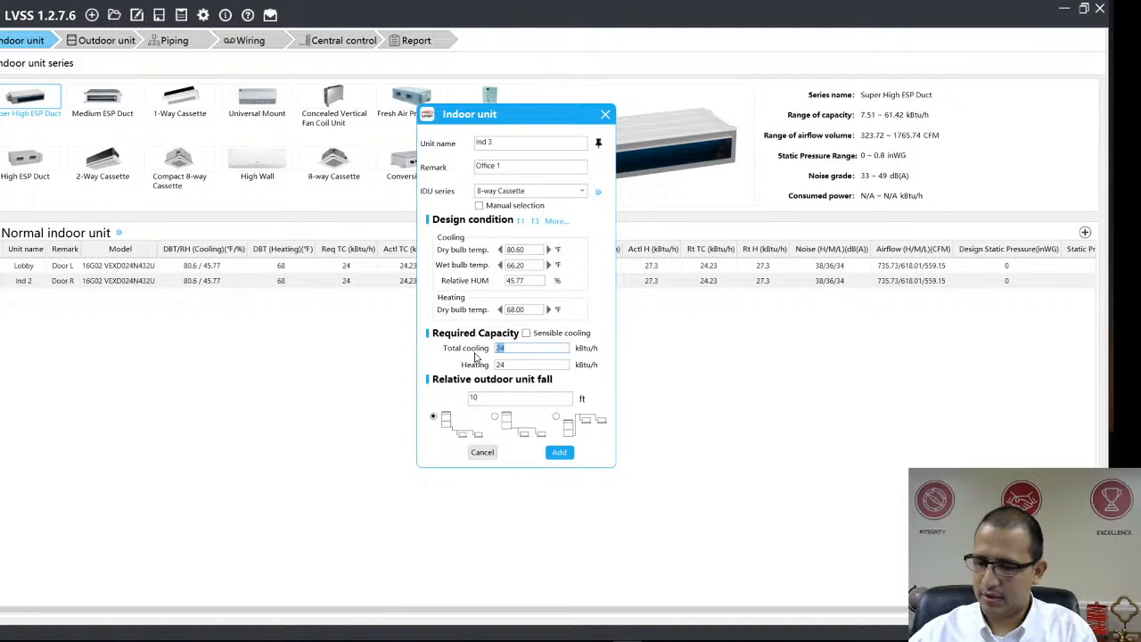
text(38)
key(Tab)
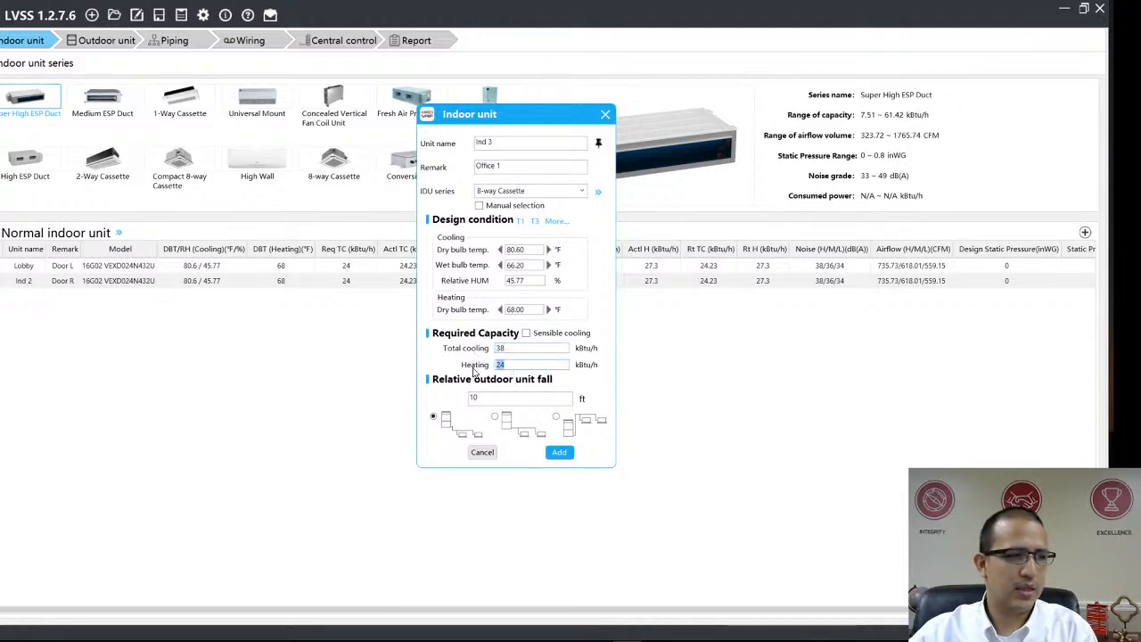
text(38)
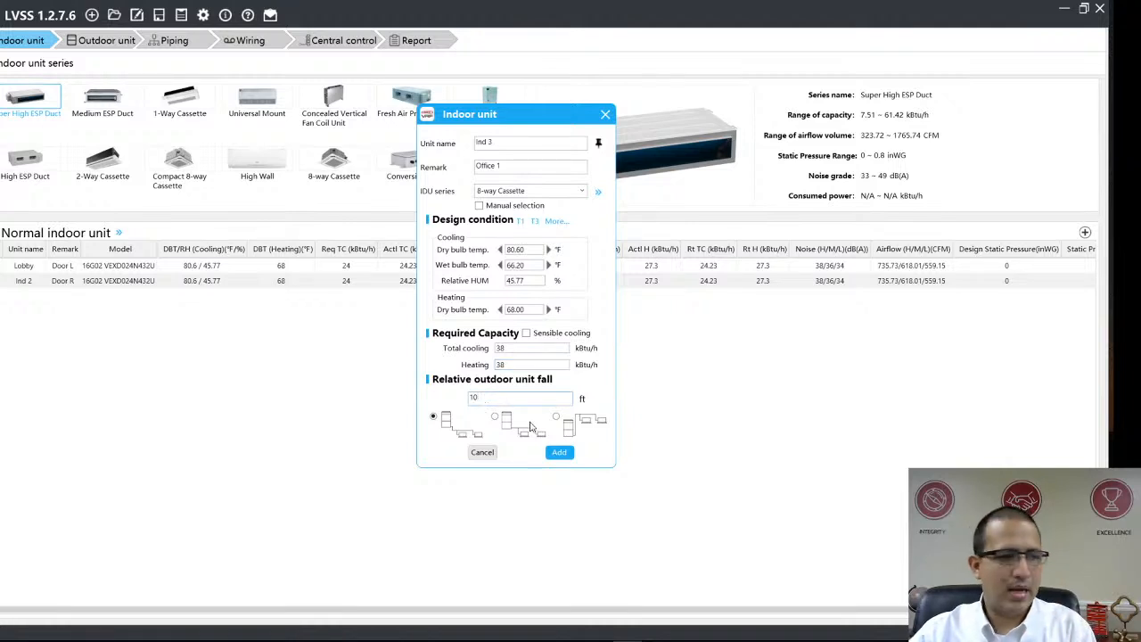
click(556, 454)
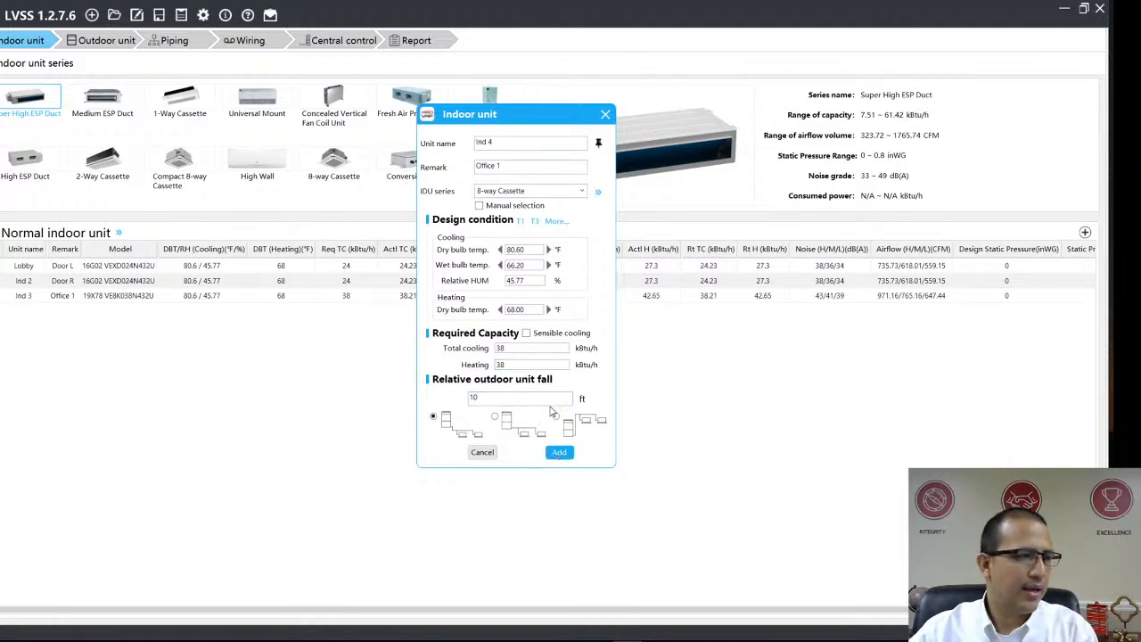
Step: Add two more 8-way Cassette units with the same capacities, using the remarks "Office 2" and "Office 3"
click(515, 169)
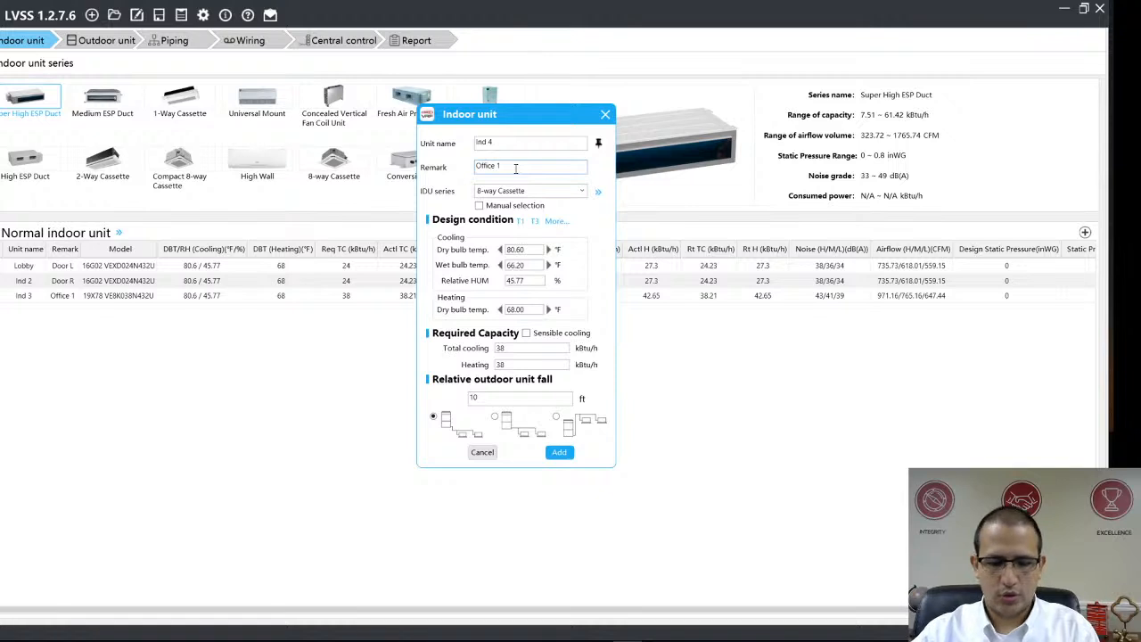
text(2)
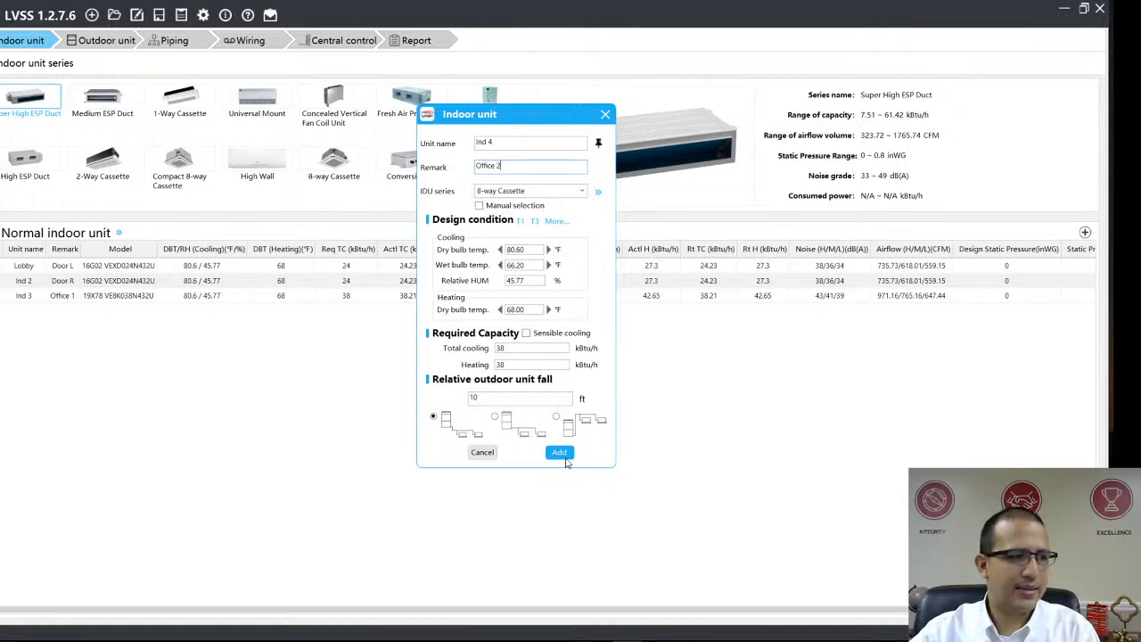
click(560, 455)
click(514, 168)
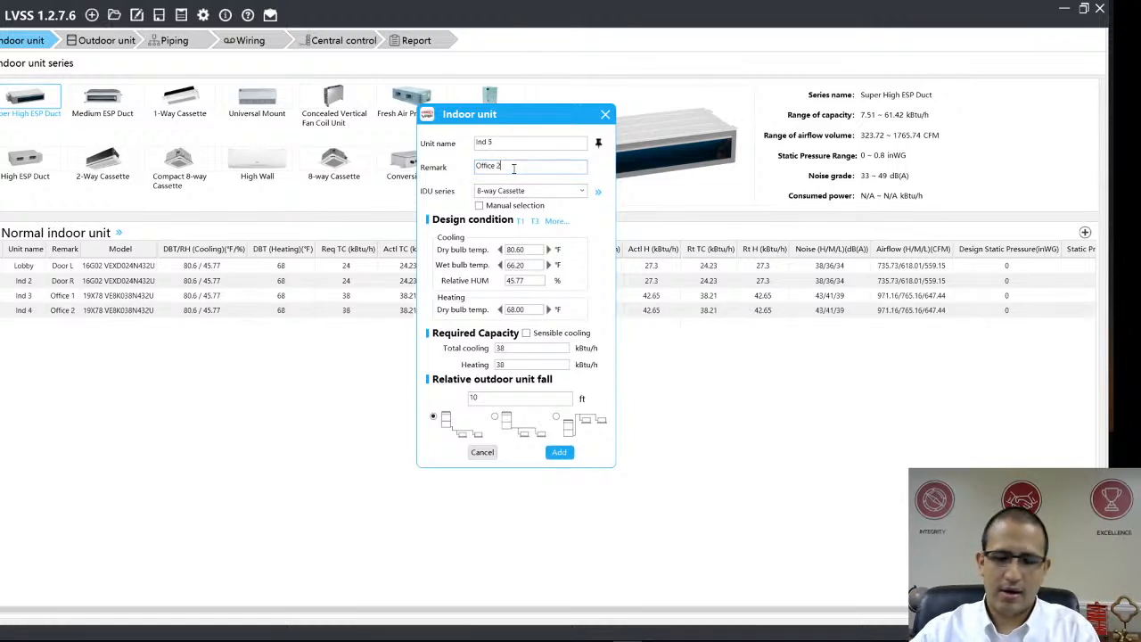
key(BackSpace)
text(3)
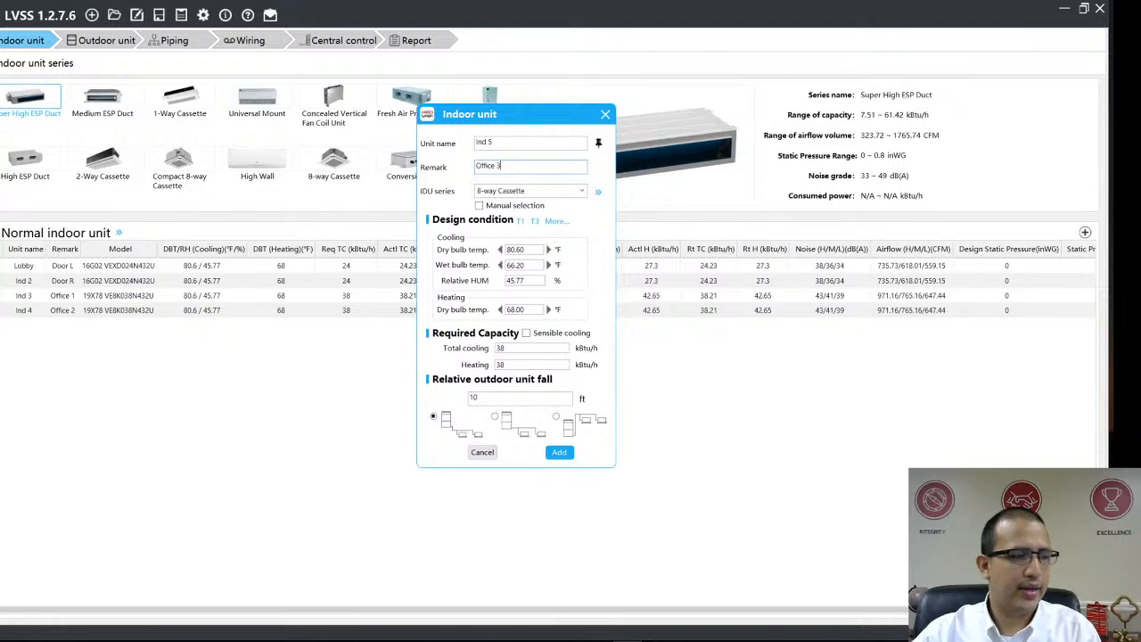
click(559, 453)
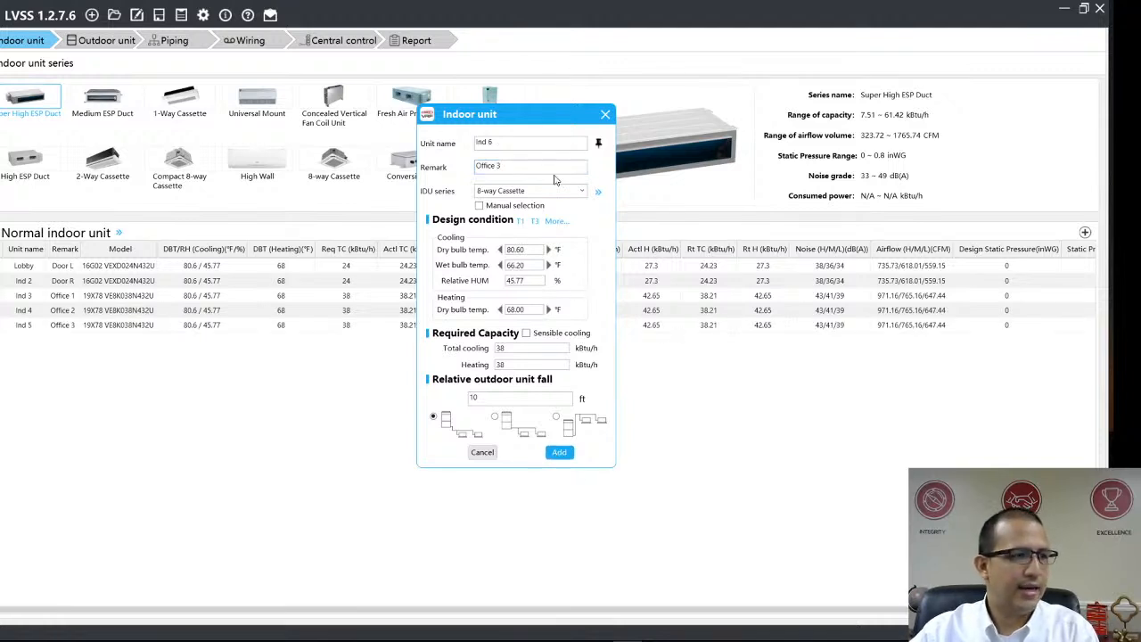
Step: Switch the next indoor unit to the High ESP Duct series and change its remark to "Conf room"
click(584, 191)
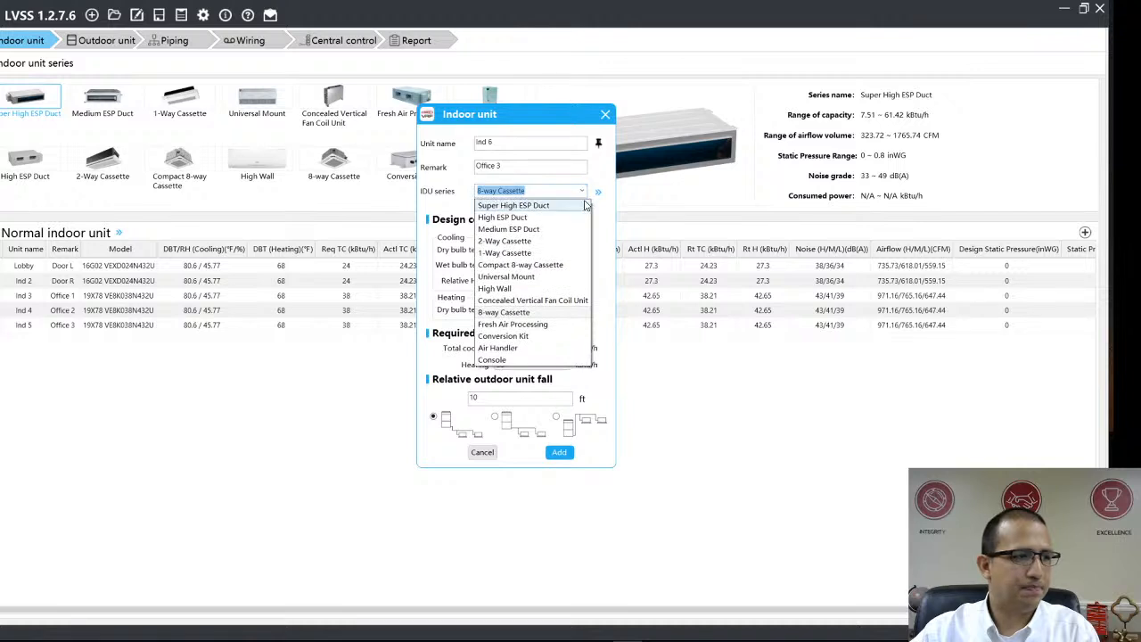
click(534, 216)
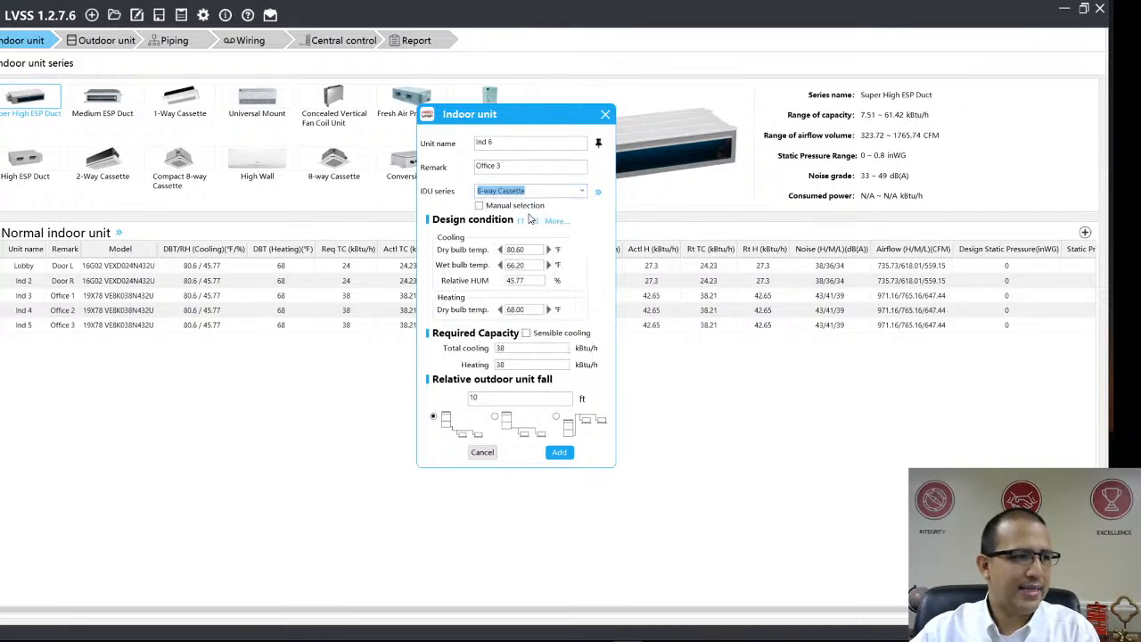
click(510, 166)
key(BackSpace)
key(BackSpace)
key(BackSpace)
key(BackSpace)
key(BackSpace)
key(BackSpace)
key(BackSpace)
key(BackSpace)
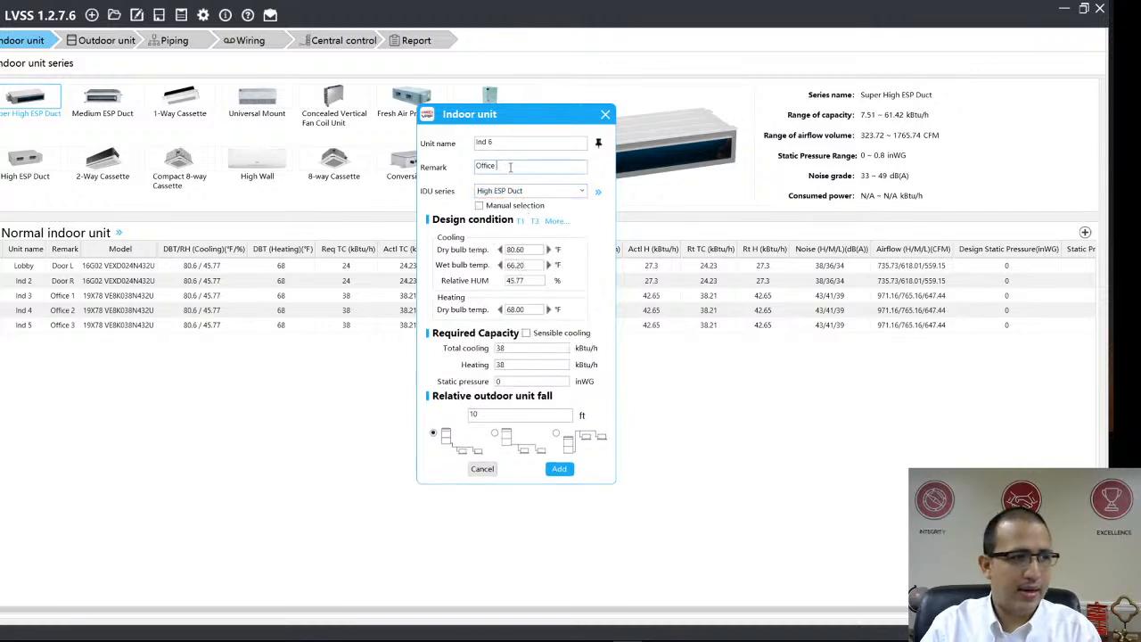
text(con)
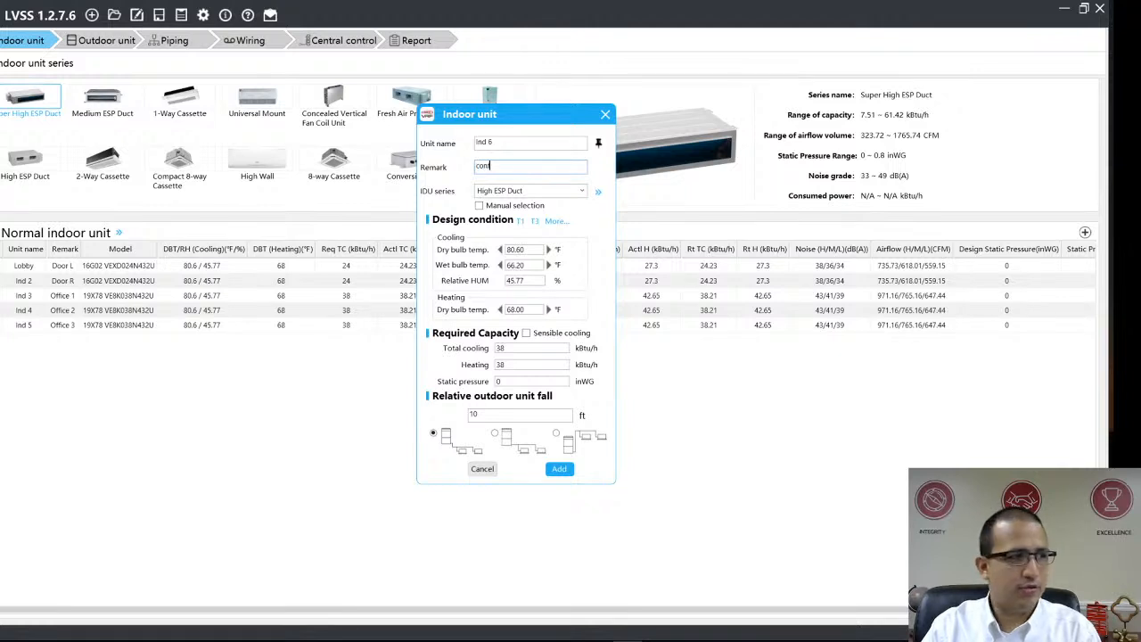
text(f)
key(BackSpace)
key(BackSpace)
key(BackSpace)
key(BackSpace)
text(Con)
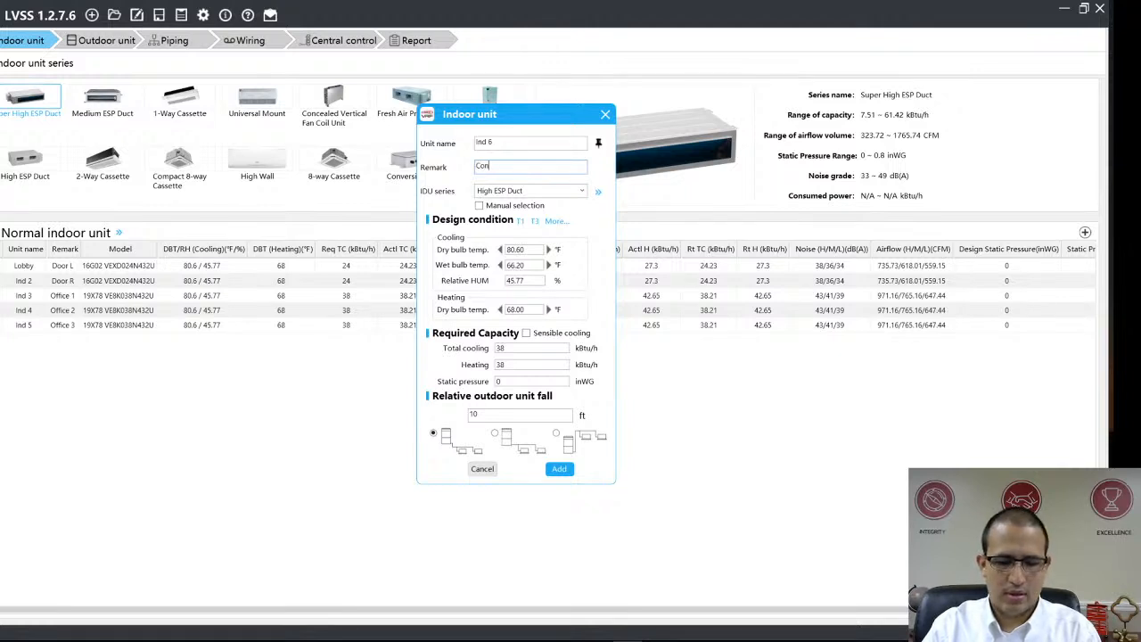
text(fi room)
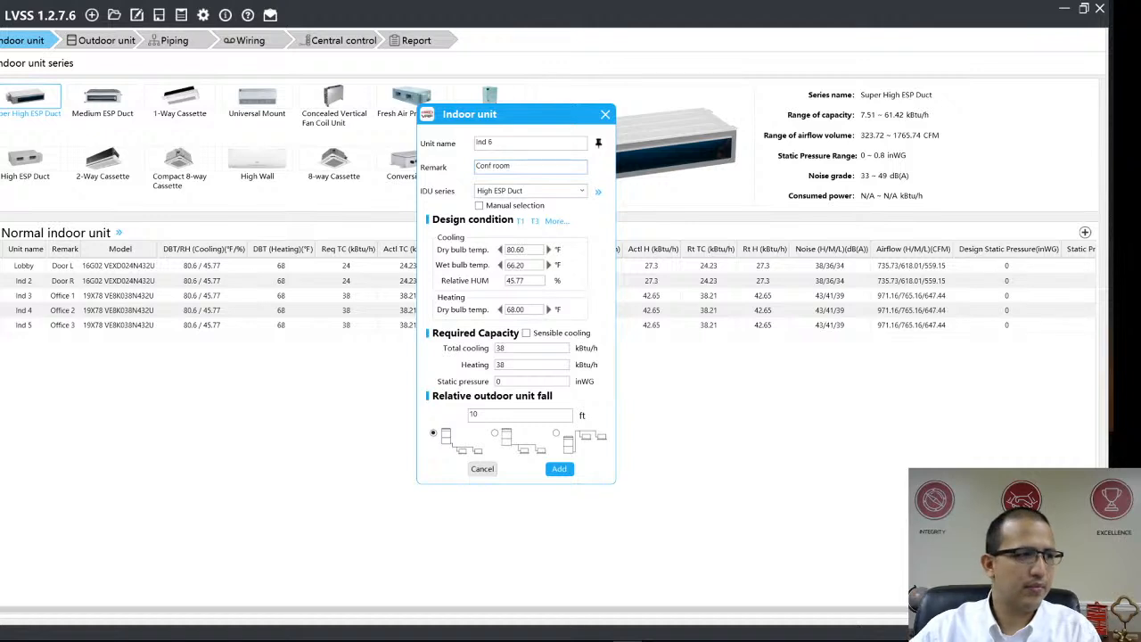
Step: Set the Conf room unit's required total cooling and heating to 55 kBtu/h each and add the unit
drag(518, 350, 475, 369)
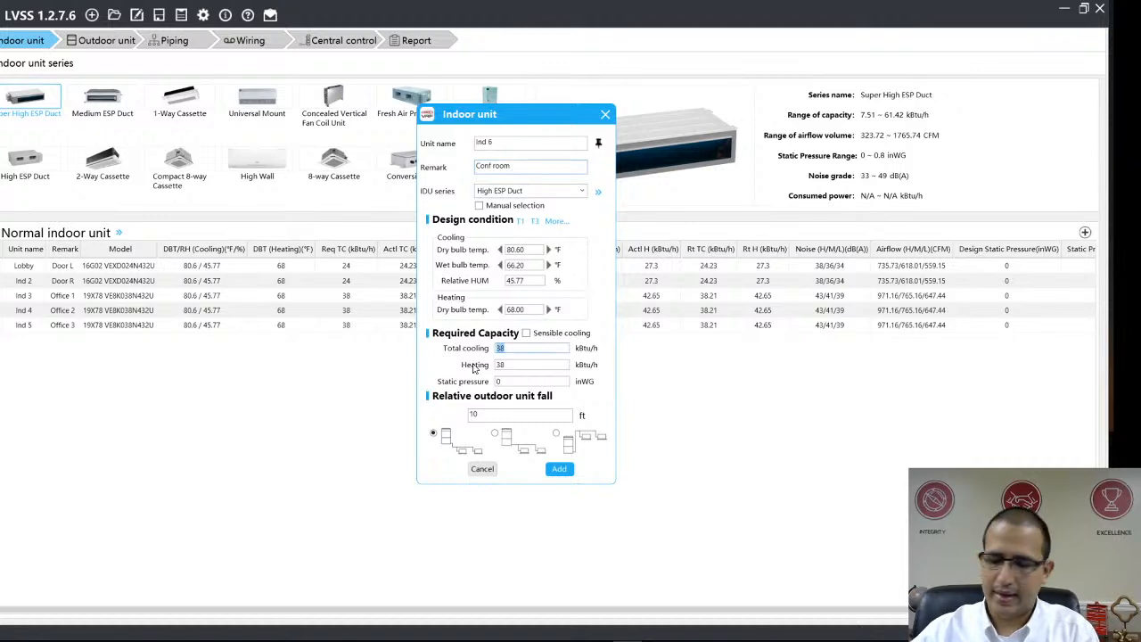
text(5)
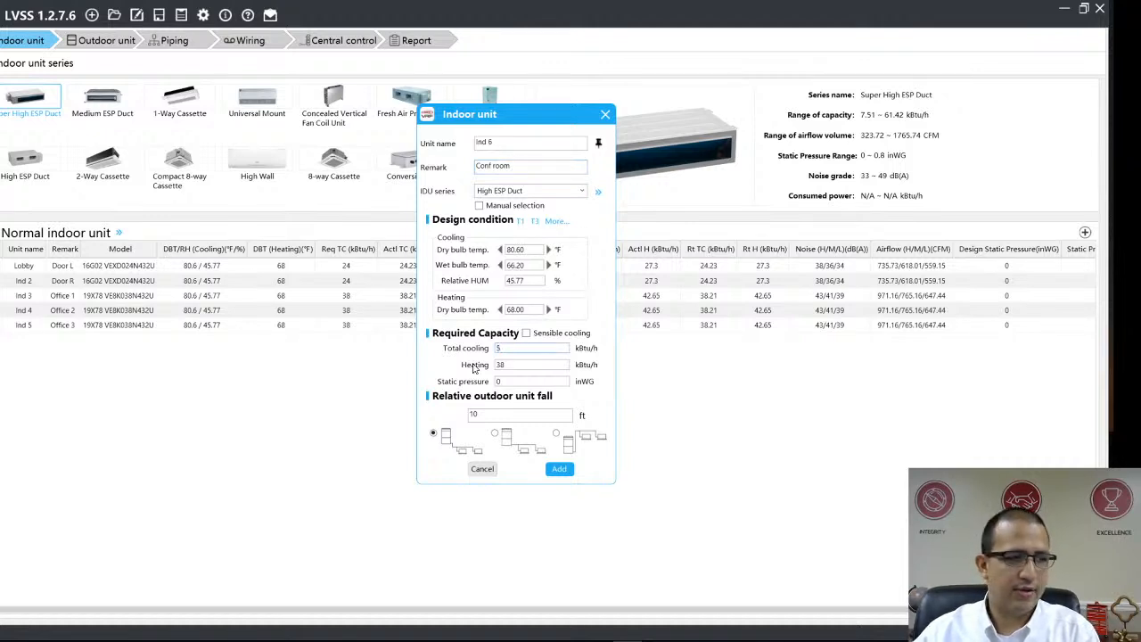
text(5)
drag(507, 365, 479, 378)
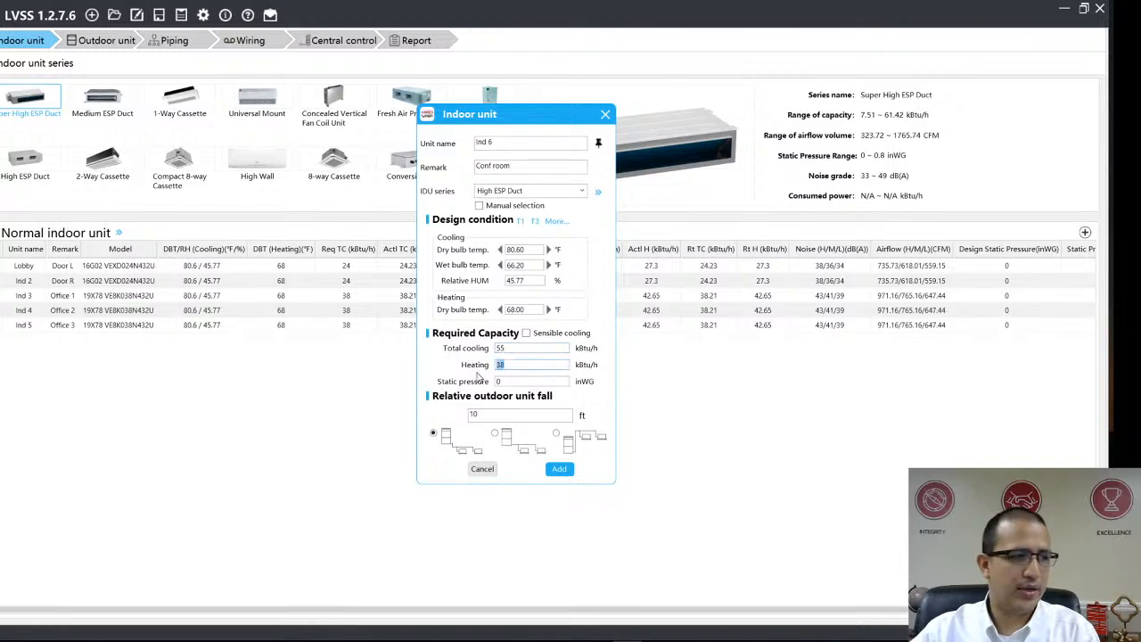
text(35)
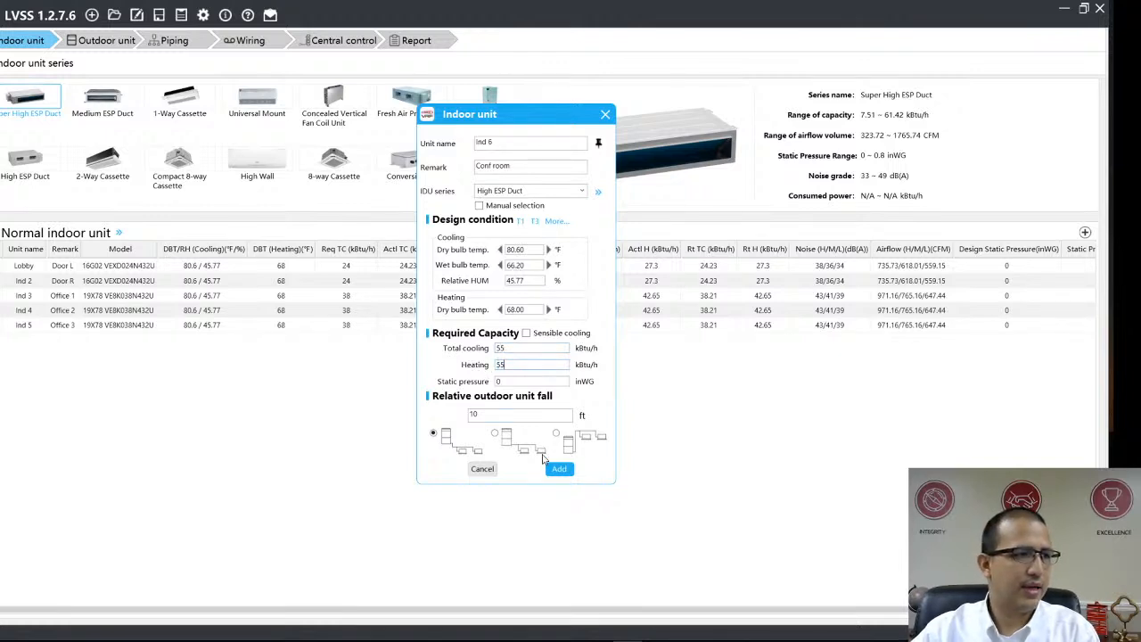
click(564, 472)
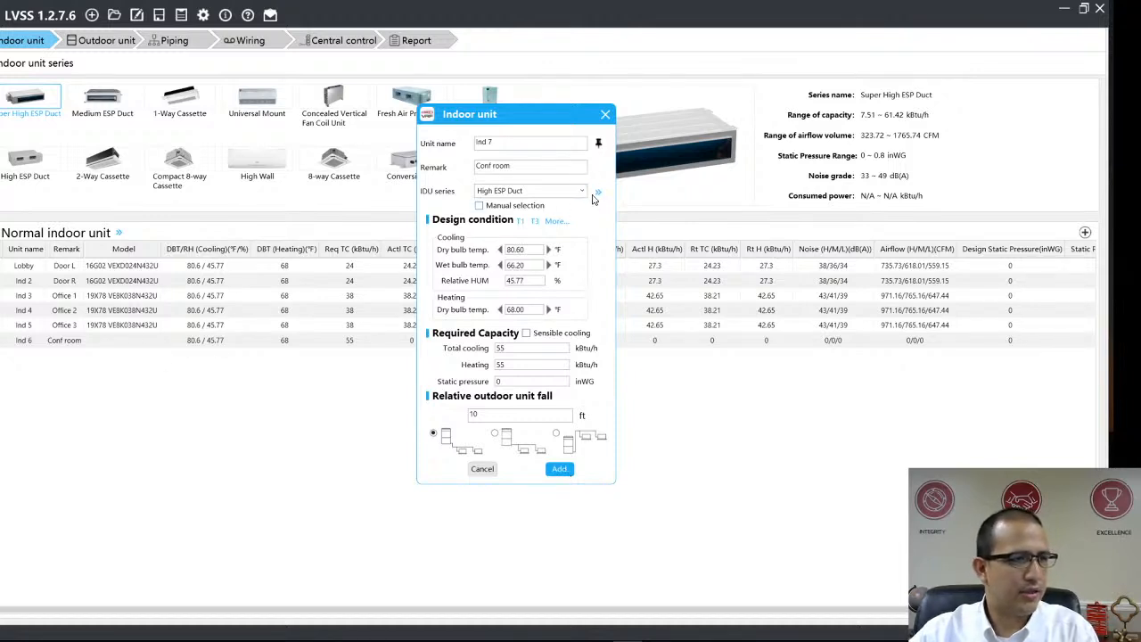
Step: Open the indoor unit series overview to examine the available High ESP Duct models and their capacities
click(600, 194)
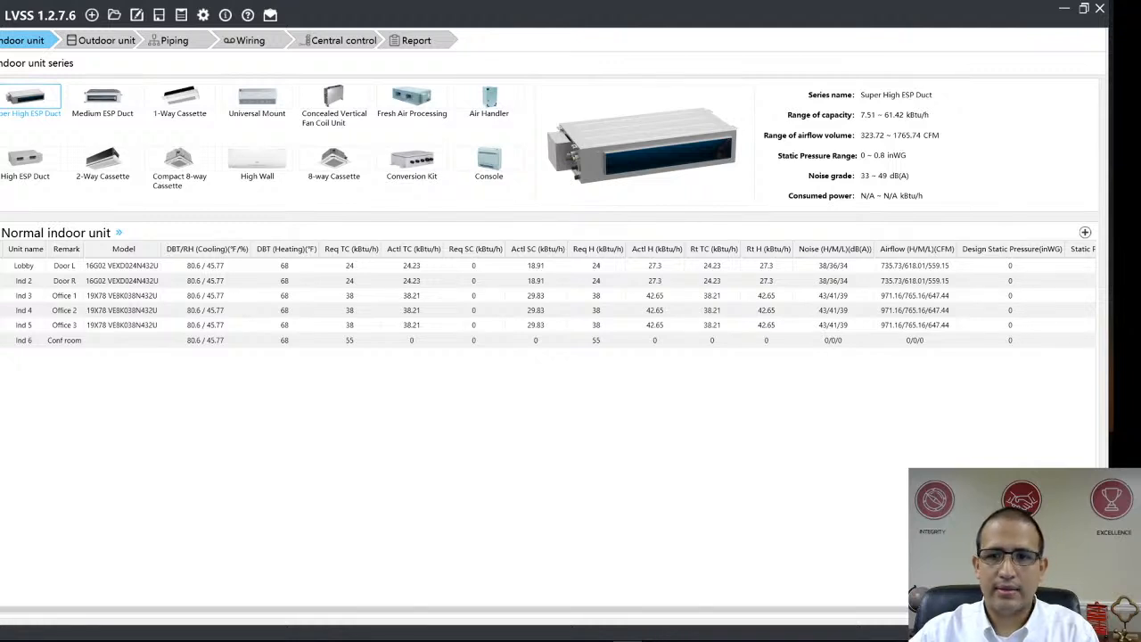
drag(1105, 233, 616, 213)
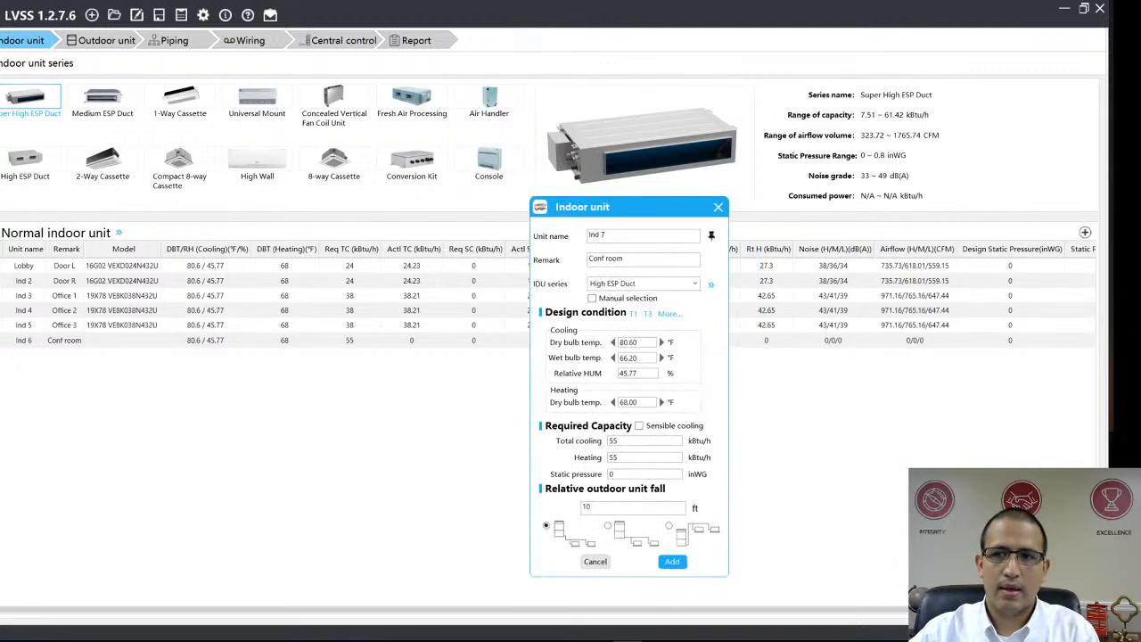
click(711, 284)
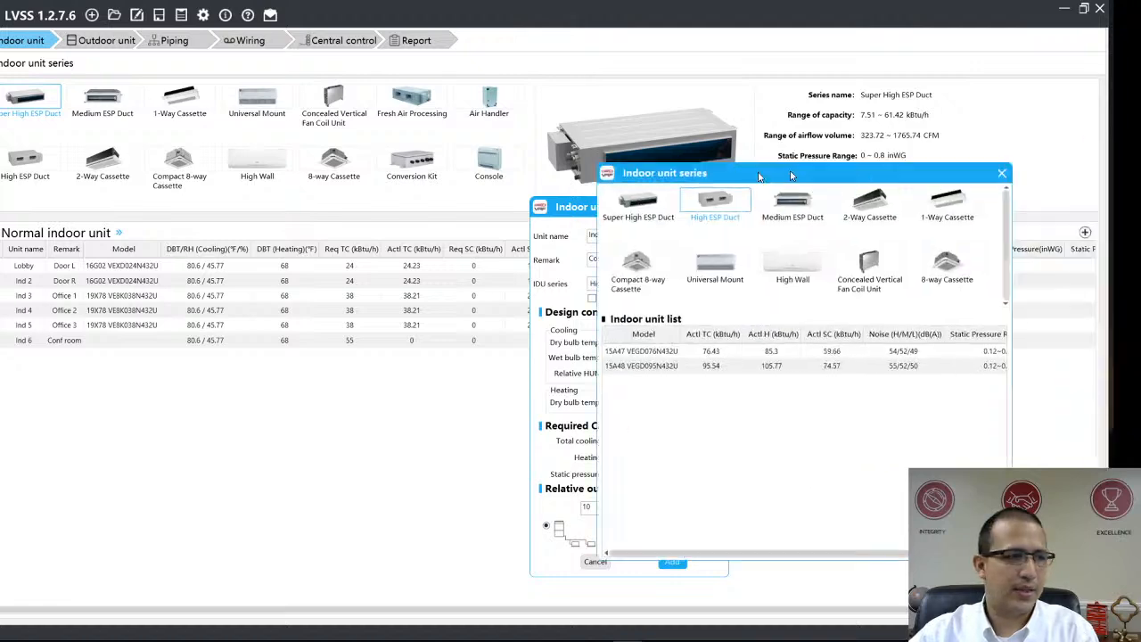
Step: Switch the new Conf room unit to the Super High ESP Duct series with the series overview kept visible beside it
drag(790, 170, 330, 144)
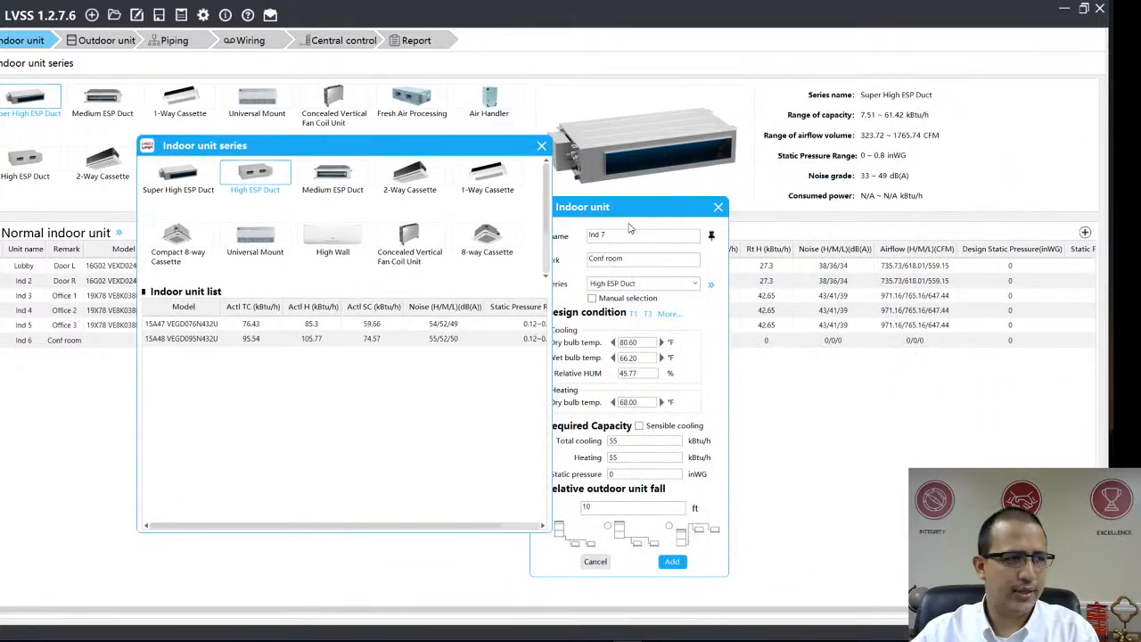
drag(631, 209, 647, 172)
click(715, 253)
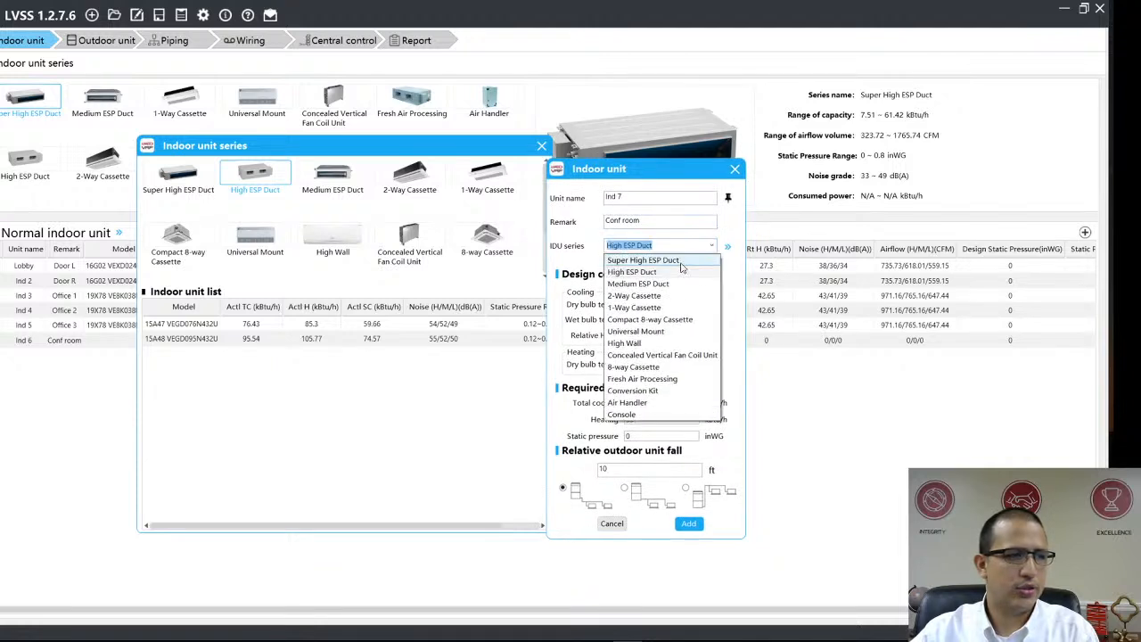
click(682, 264)
Step: Take the required capacities for the Conf room unit from model 16G09 VEXD055N432U, add the unit and finish adding
scroll(309, 403, down, 3)
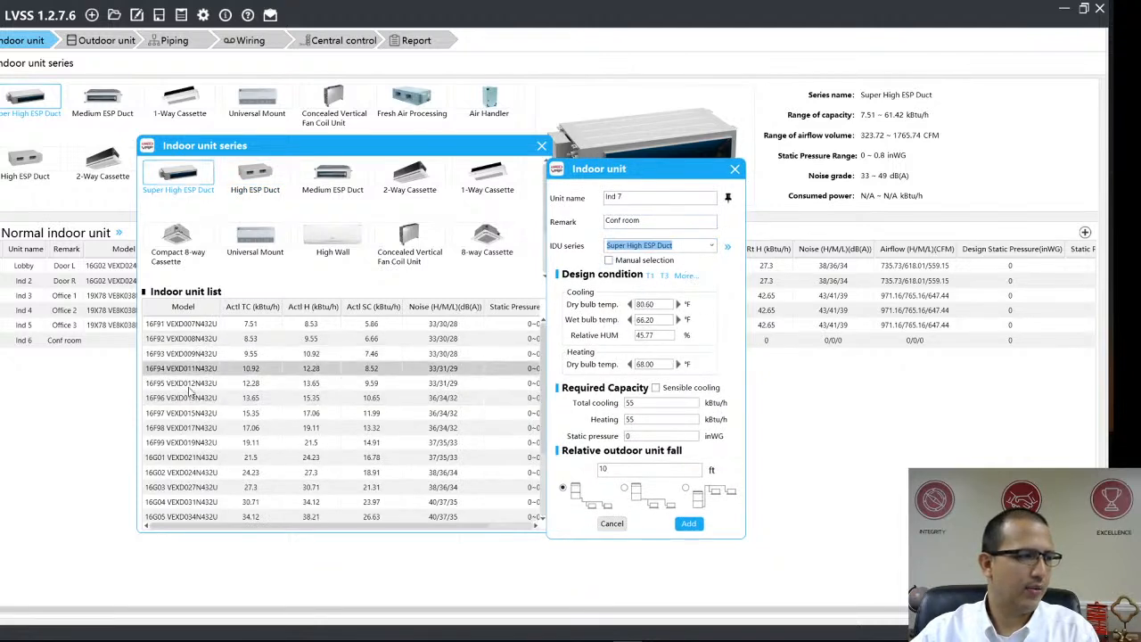
click(192, 490)
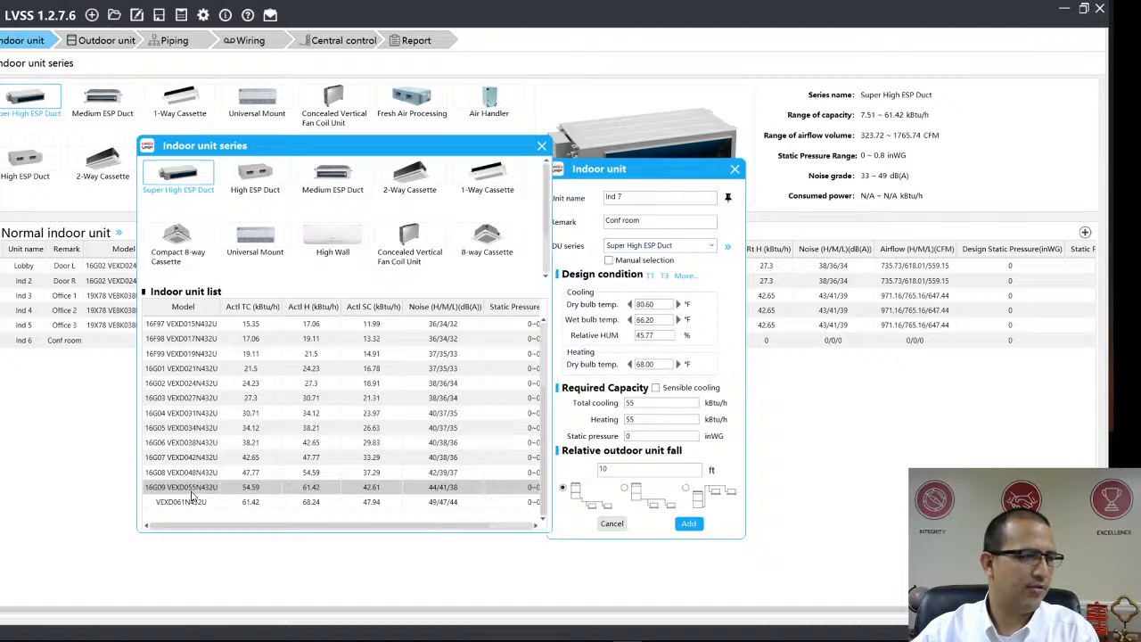
click(687, 524)
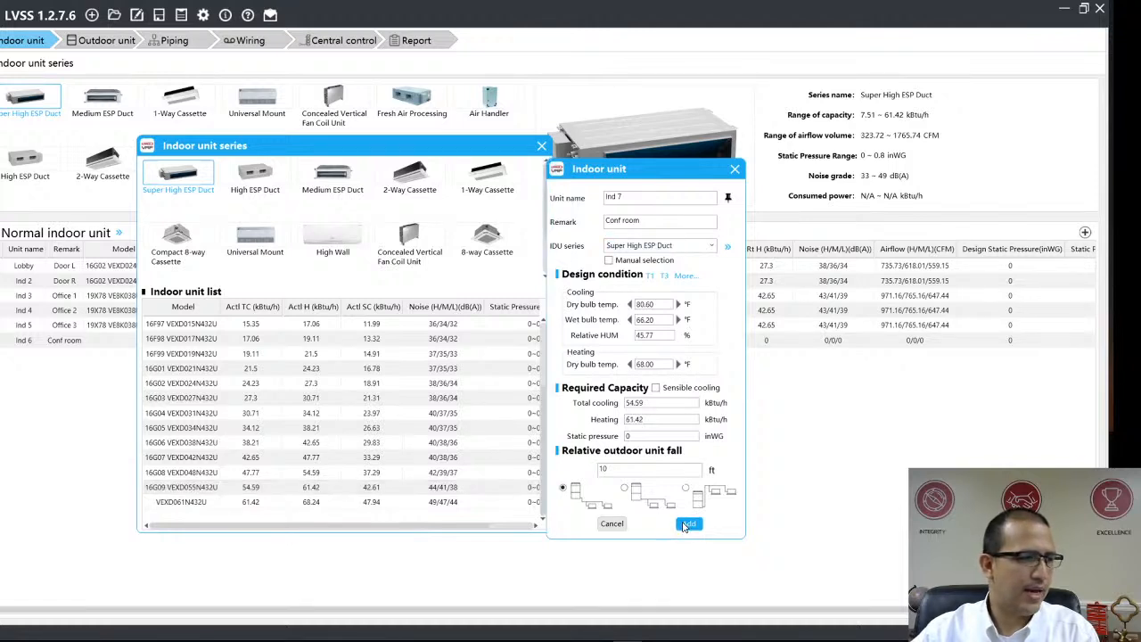
click(612, 524)
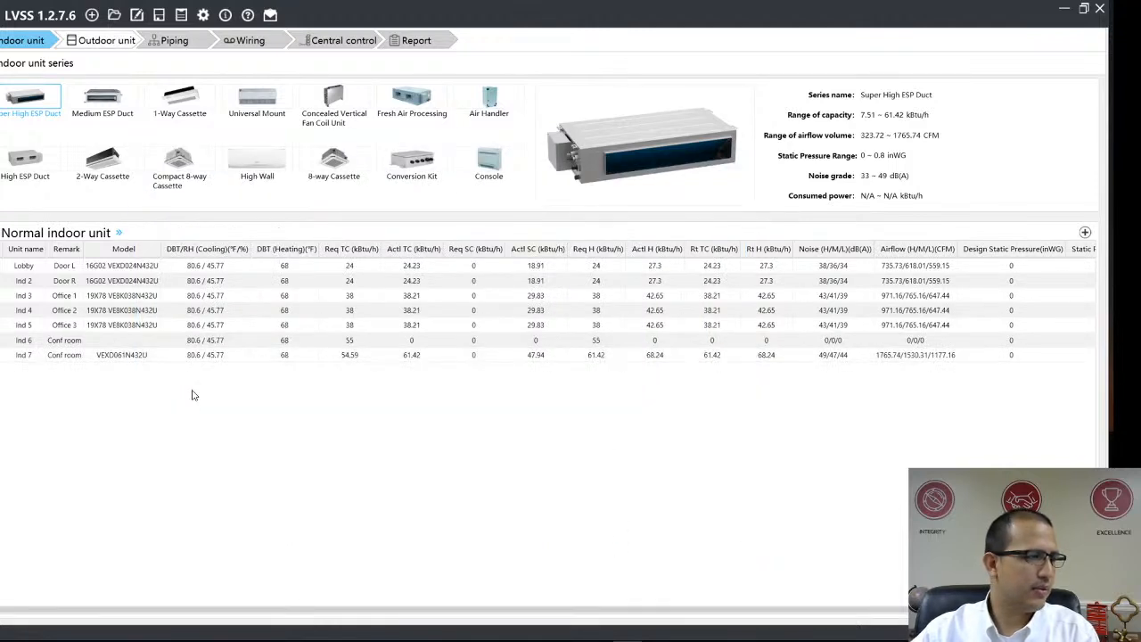
Step: Delete the Conf room unit that has no model and rename the remaining Conf room unit to "Ind 6"
click(122, 348)
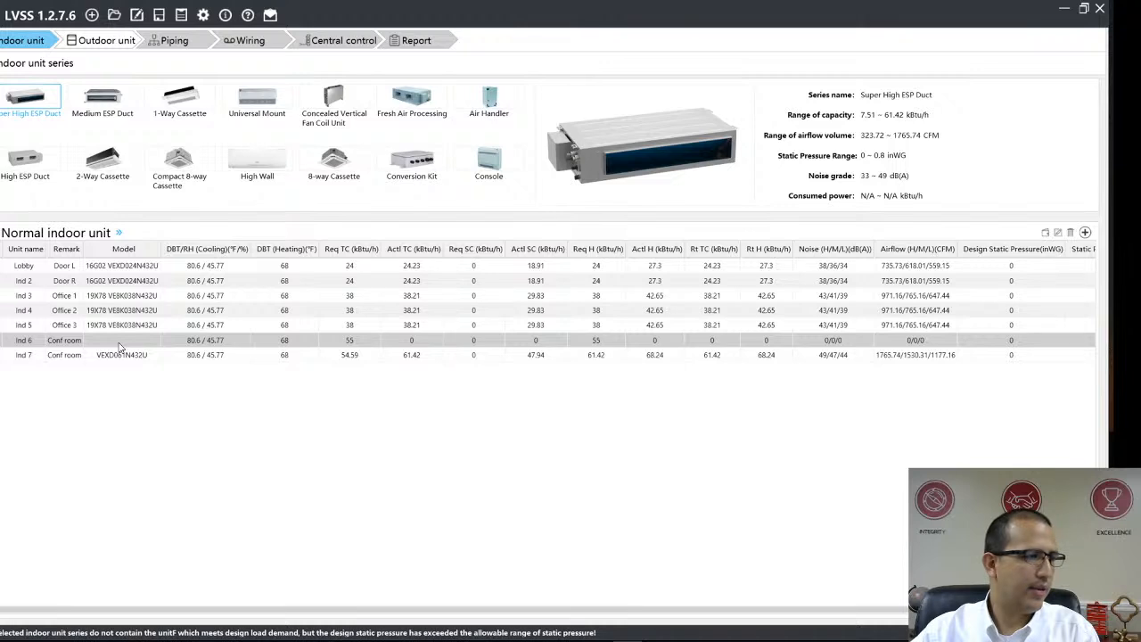
click(1072, 234)
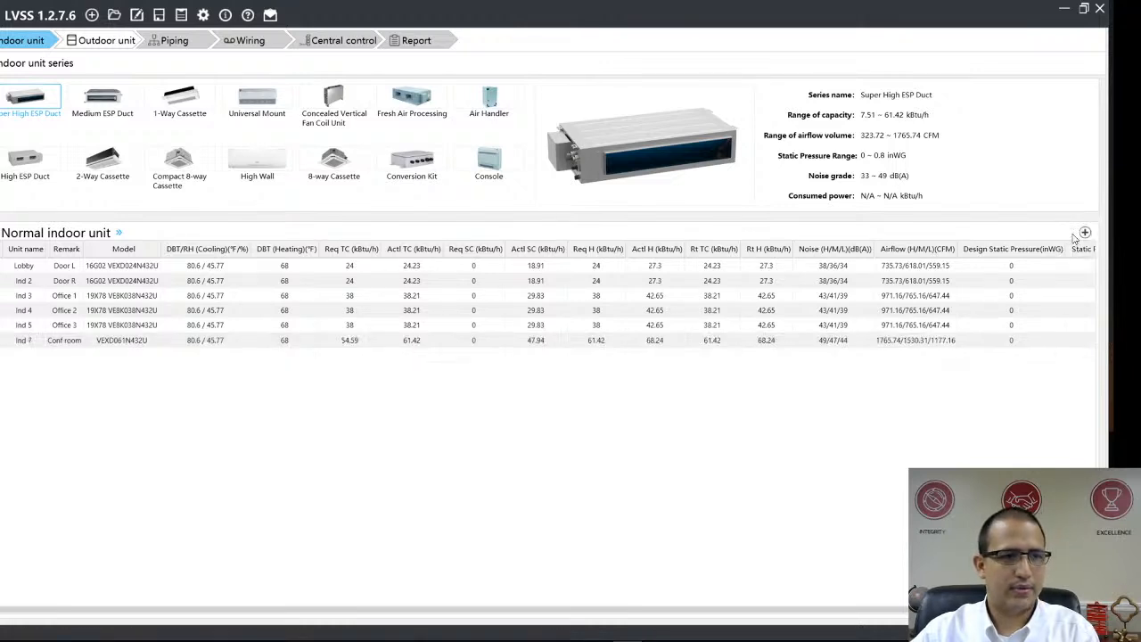
click(87, 346)
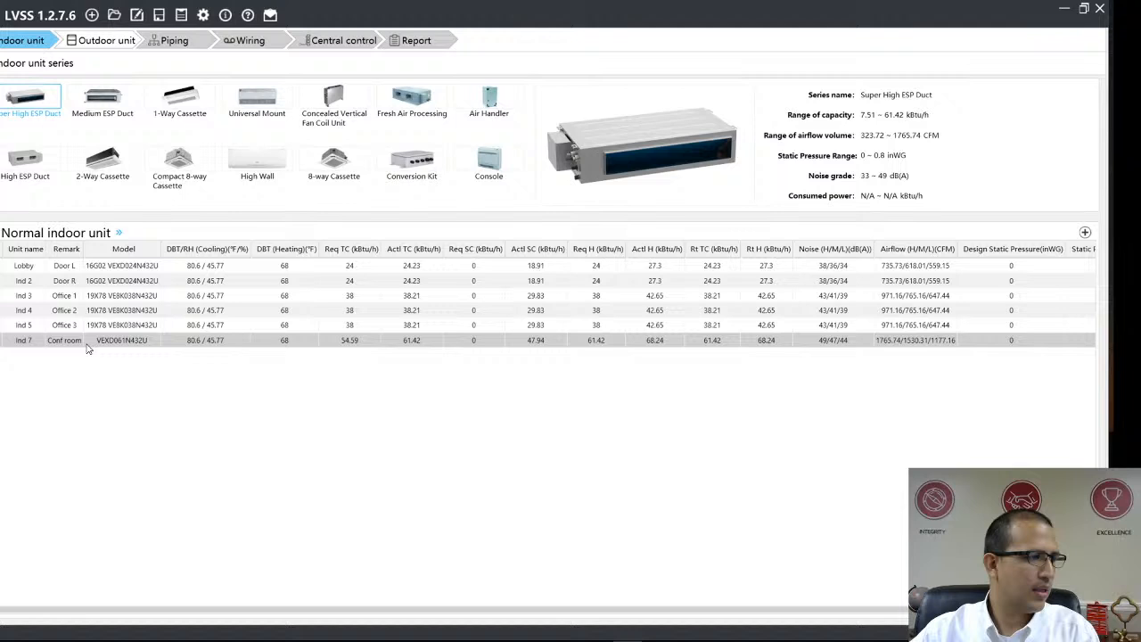
double_click(33, 345)
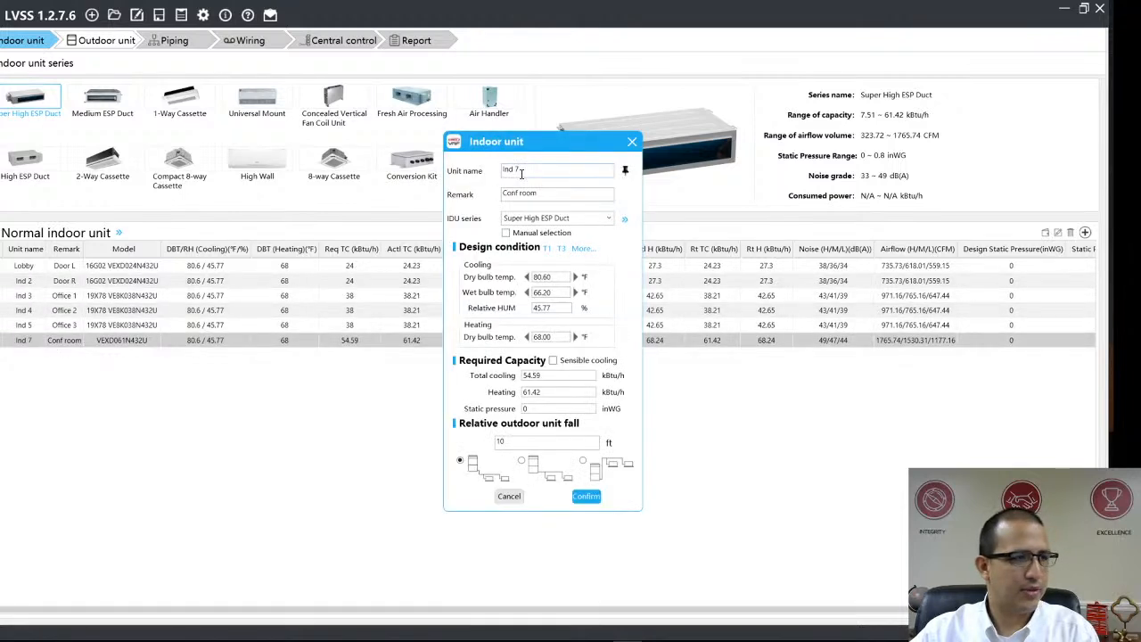
double_click(517, 169)
text(6)
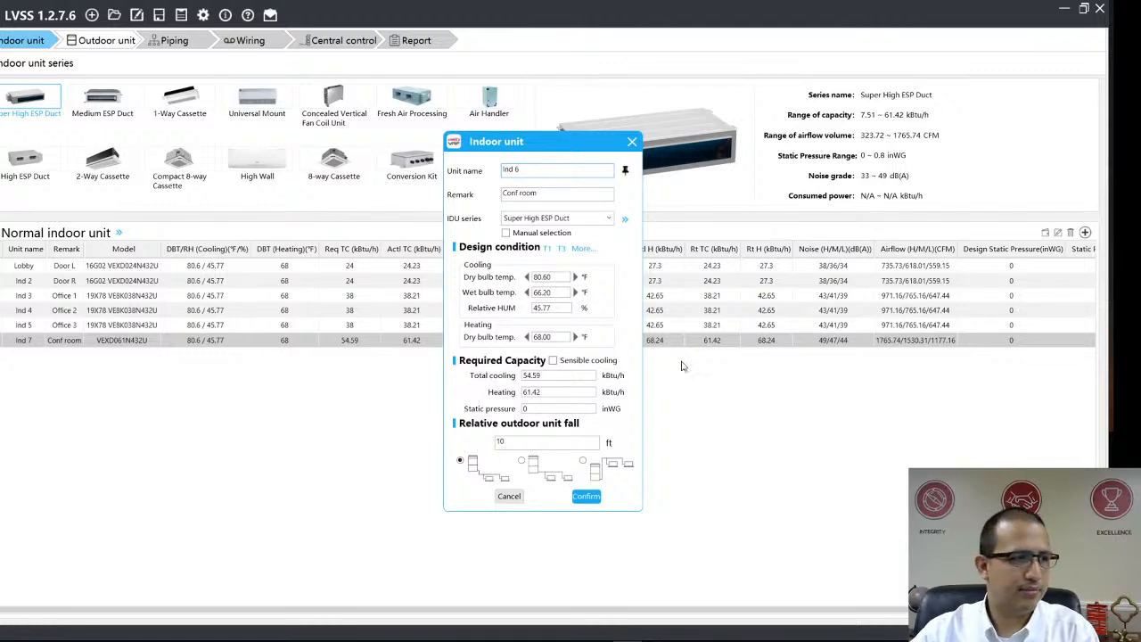
click(587, 495)
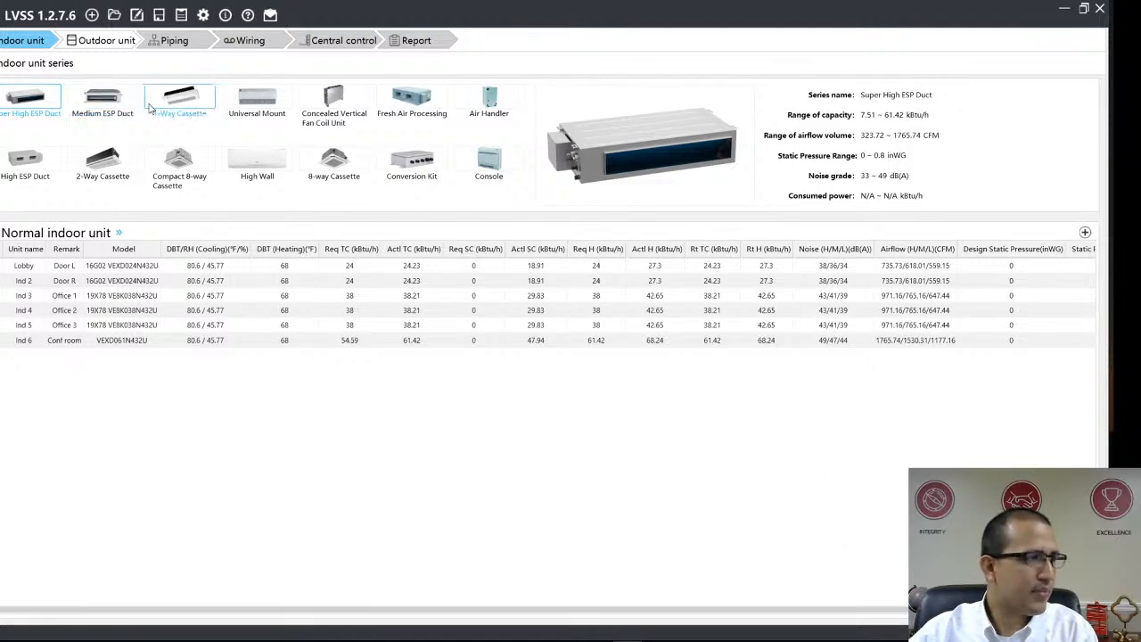
Step: Add a Medium ESP Duct indoor unit with required total cooling and heating of 12 kBtu/h each
double_click(101, 101)
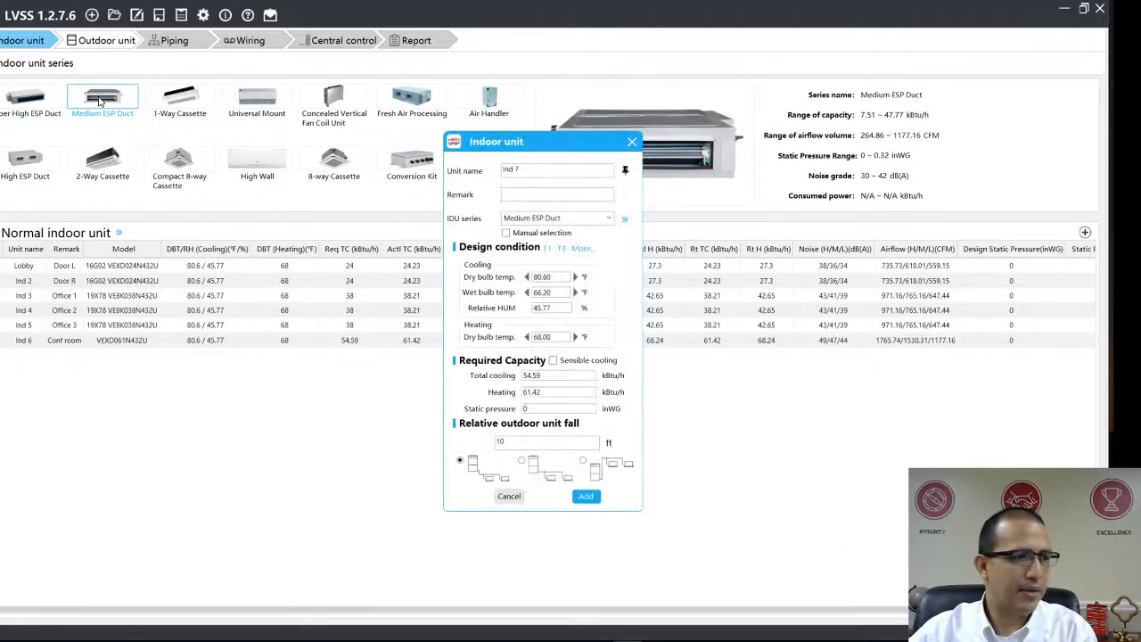
double_click(531, 375)
text(12)
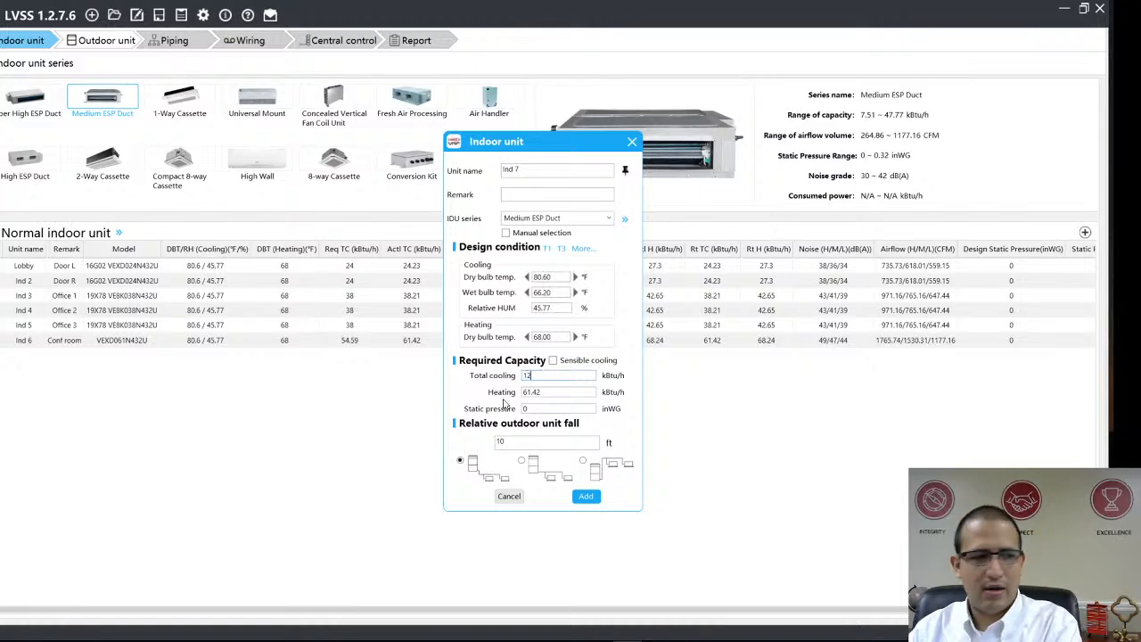
key(Tab)
text(12)
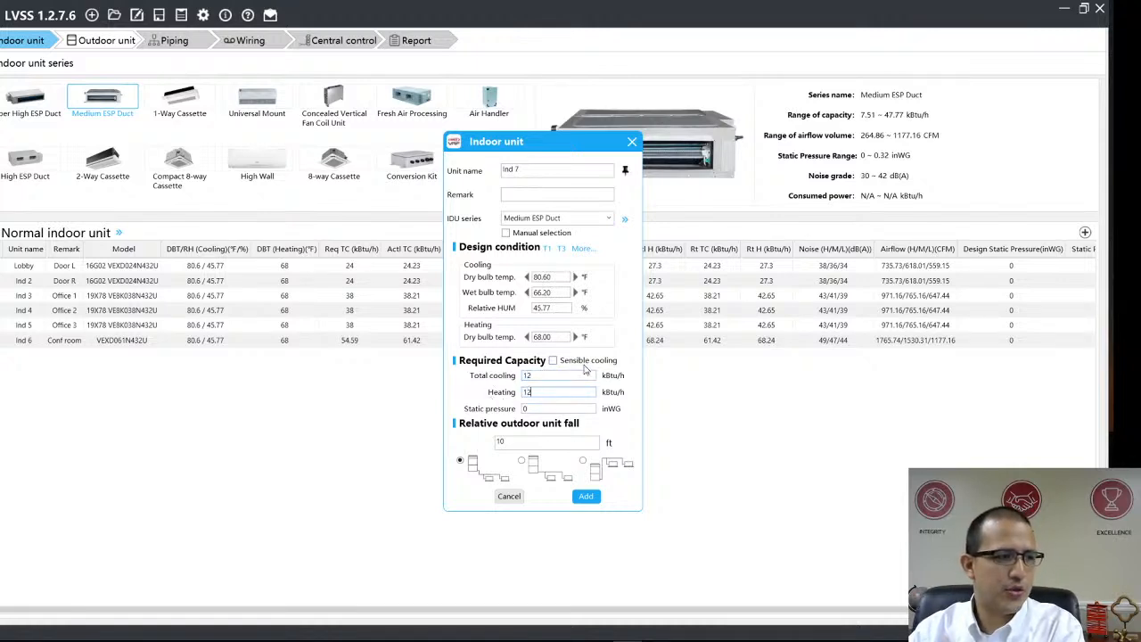
click(587, 497)
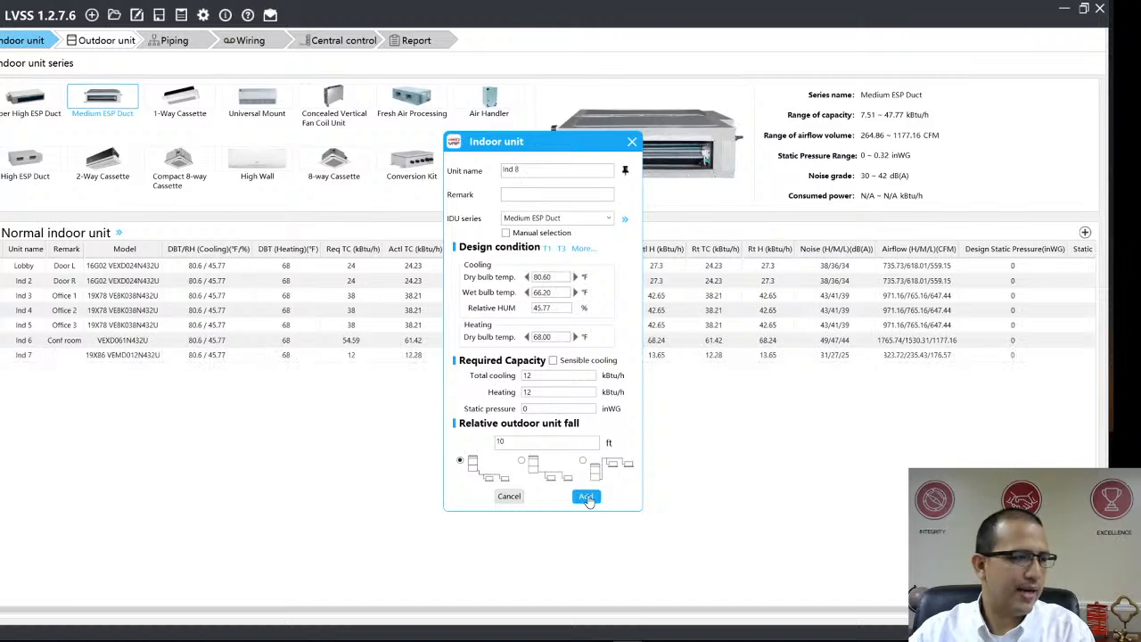
Step: Add nine more identical Medium ESP Duct units up to Ind 16 and finish adding
click(587, 497)
click(587, 497)
click(586, 497)
click(587, 497)
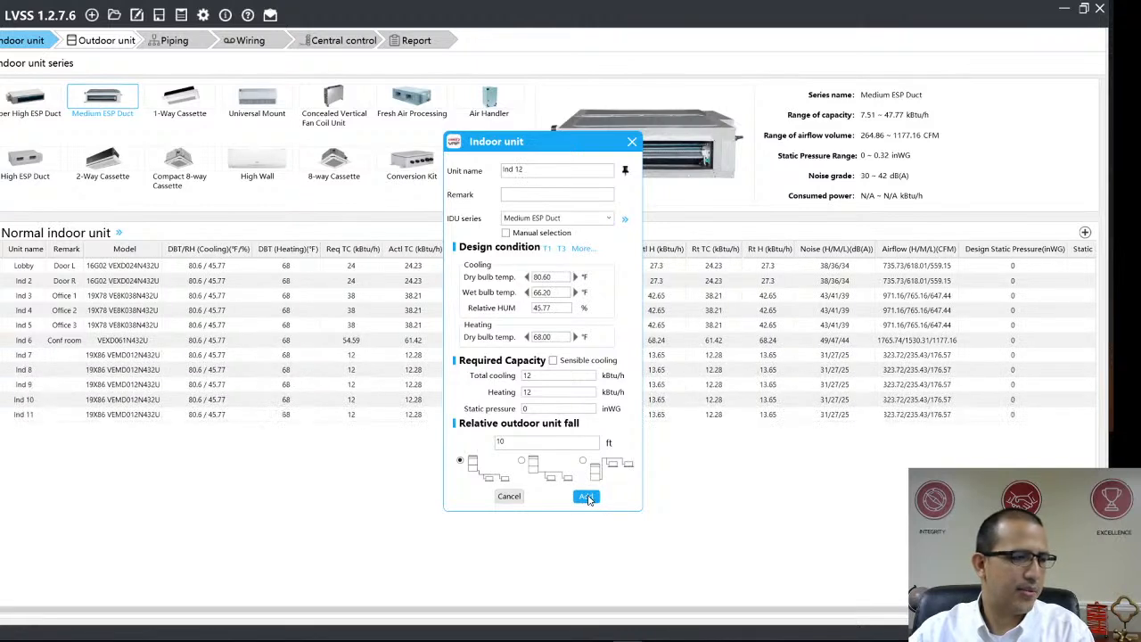
click(587, 497)
click(587, 497)
click(587, 497)
click(586, 497)
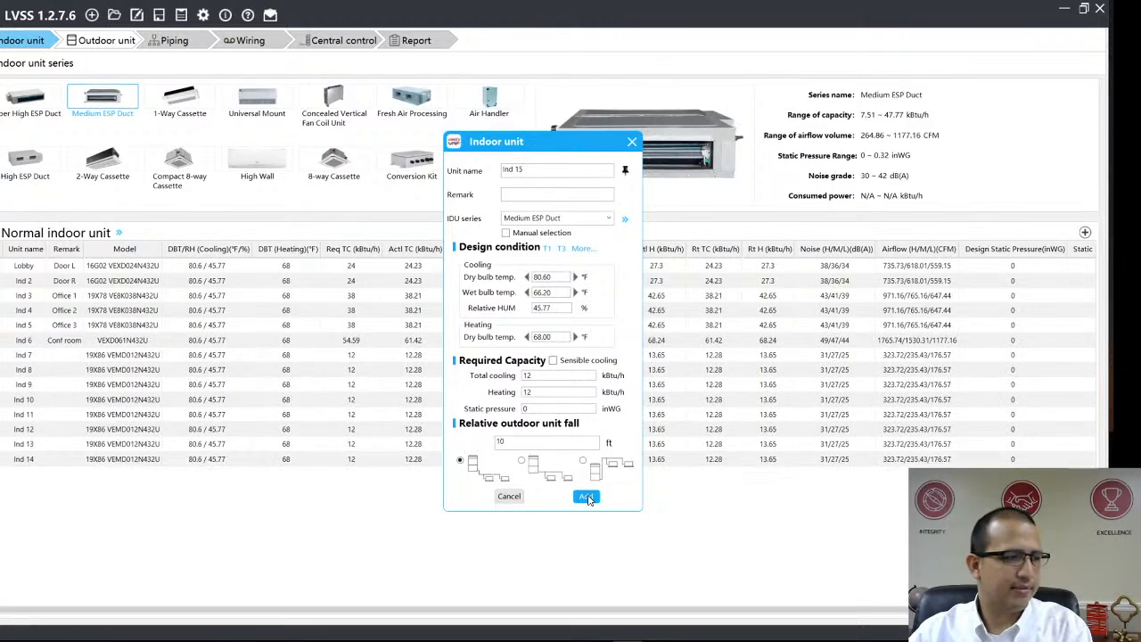
click(510, 497)
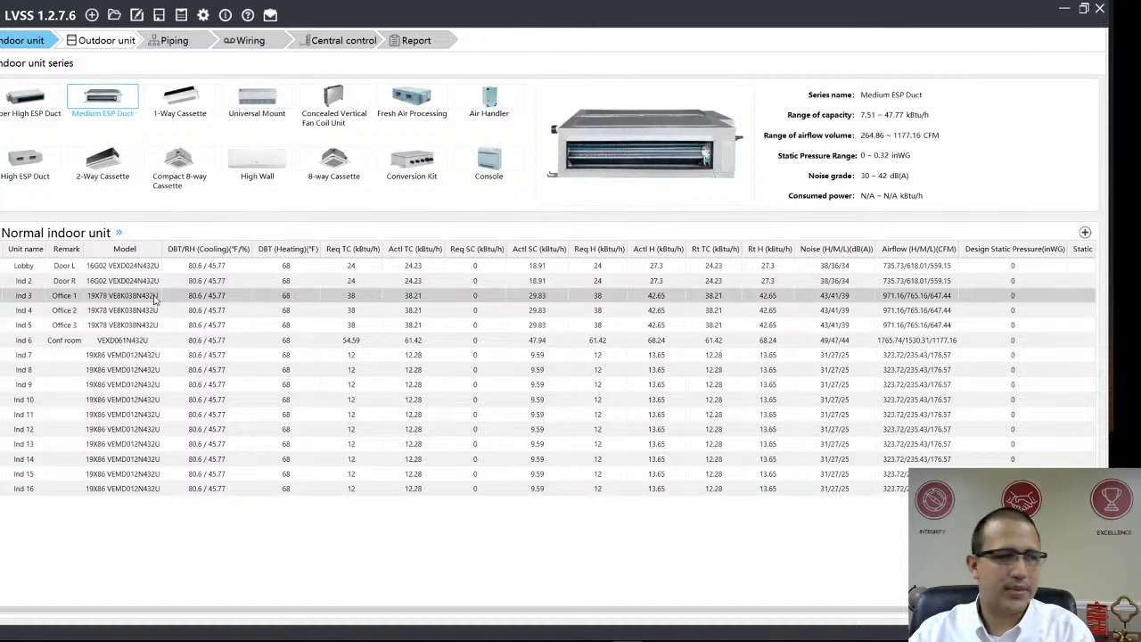
Step: Highlight the Lobby to Ind 6 units as one group and Ind 7 to Ind 16 as another to review them
click(101, 268)
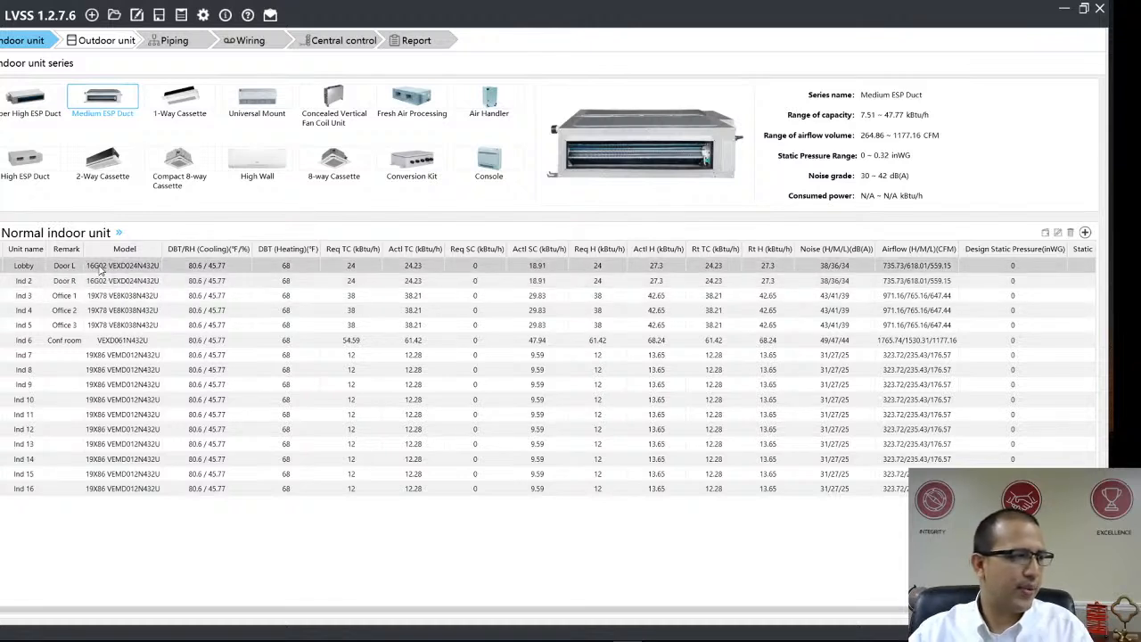
shift+click(118, 344)
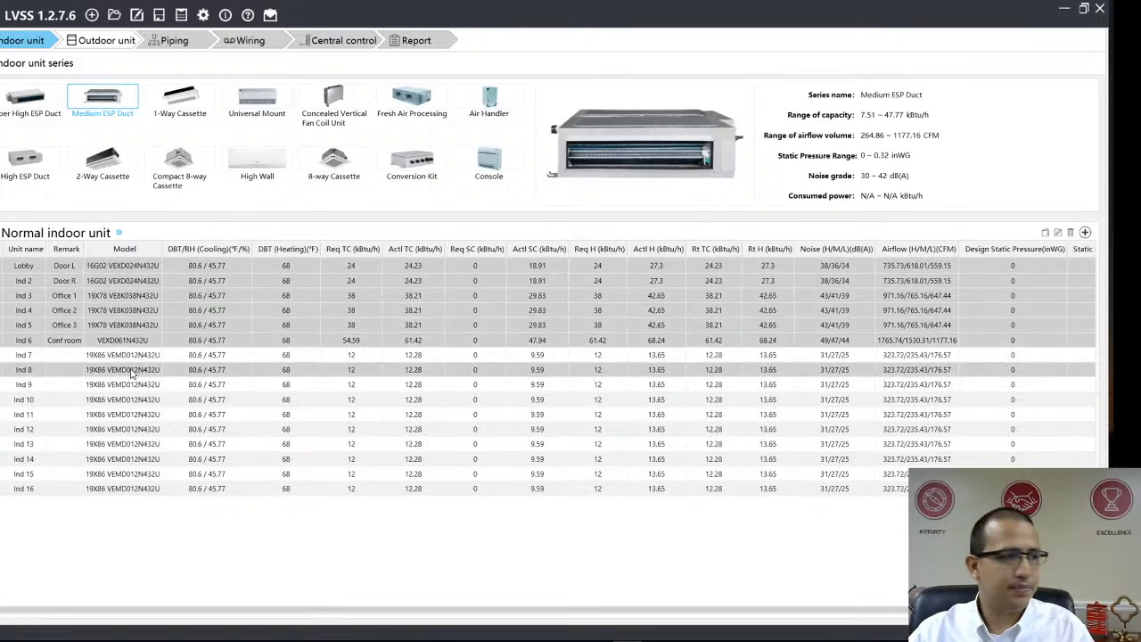
click(116, 354)
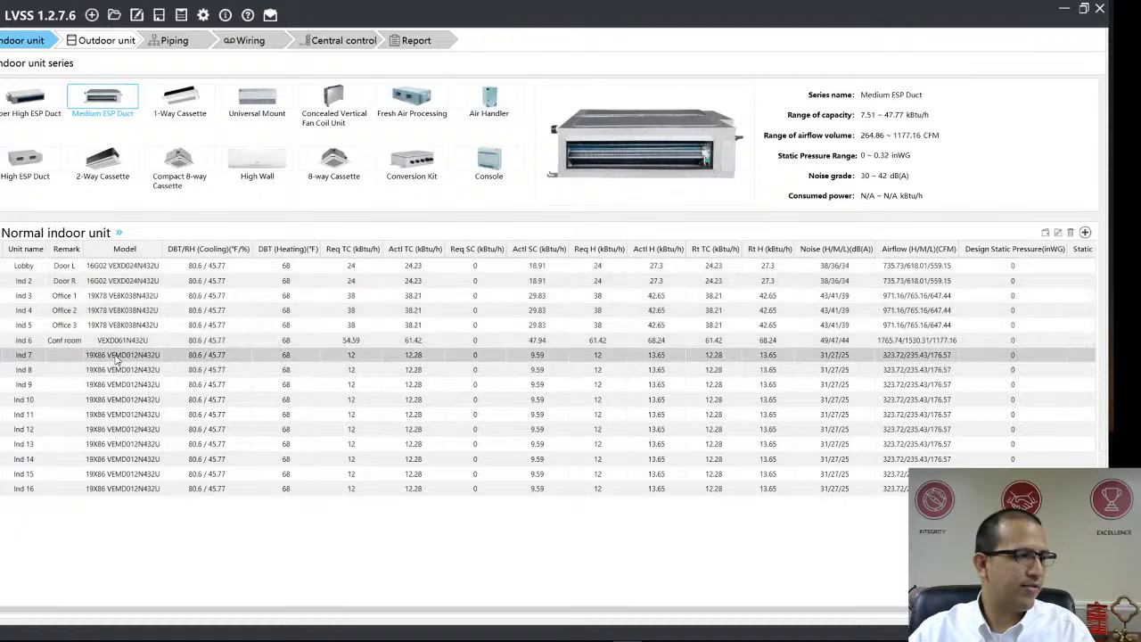
shift+click(148, 490)
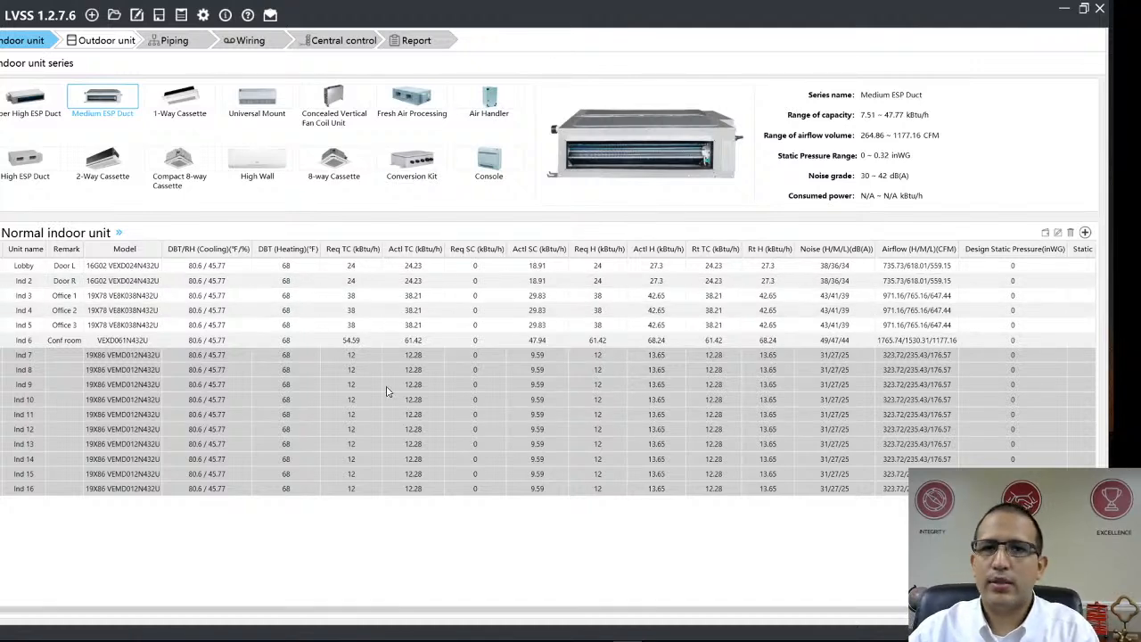
Step: Go on to outdoor unit selection, review the unconnected indoor units and start a new outdoor unit named "System 1"
click(92, 46)
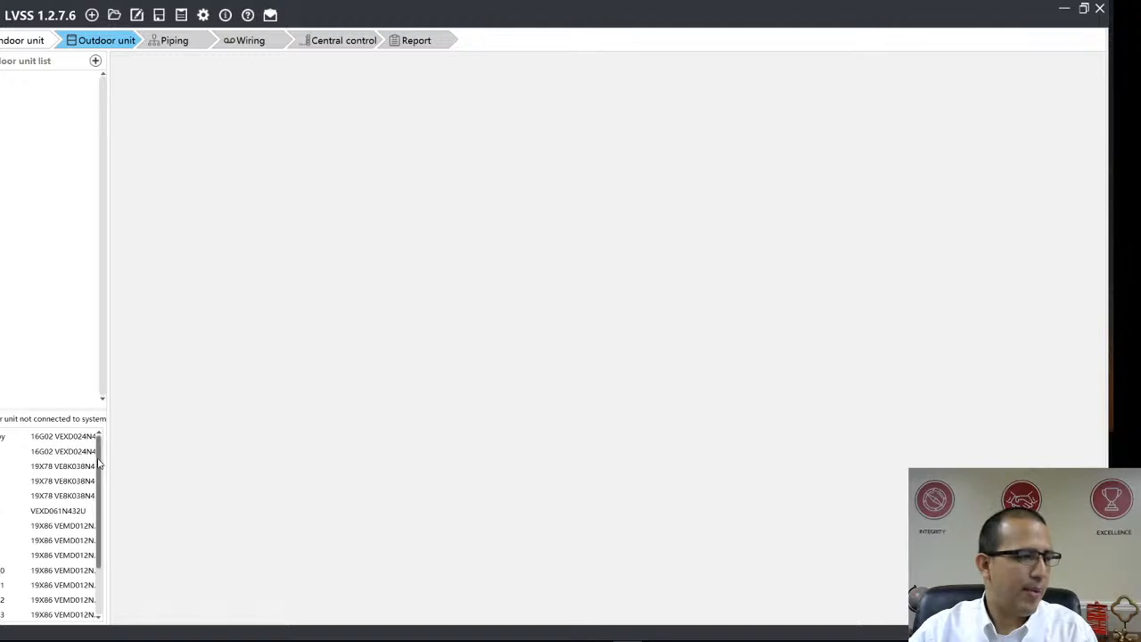
drag(98, 463, 96, 548)
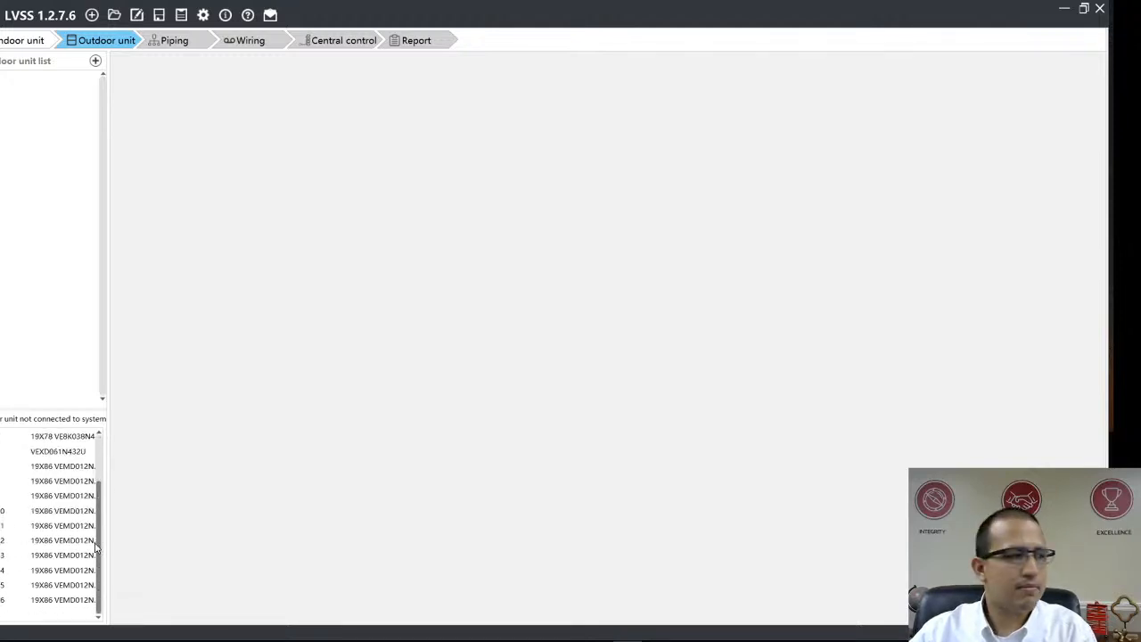
click(96, 61)
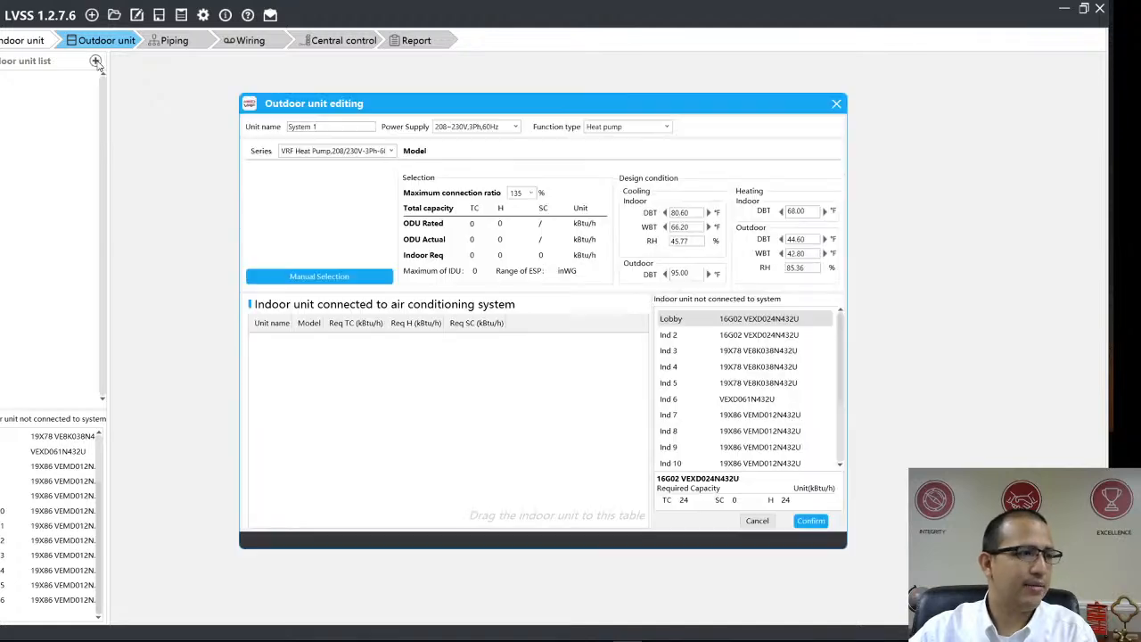
click(342, 126)
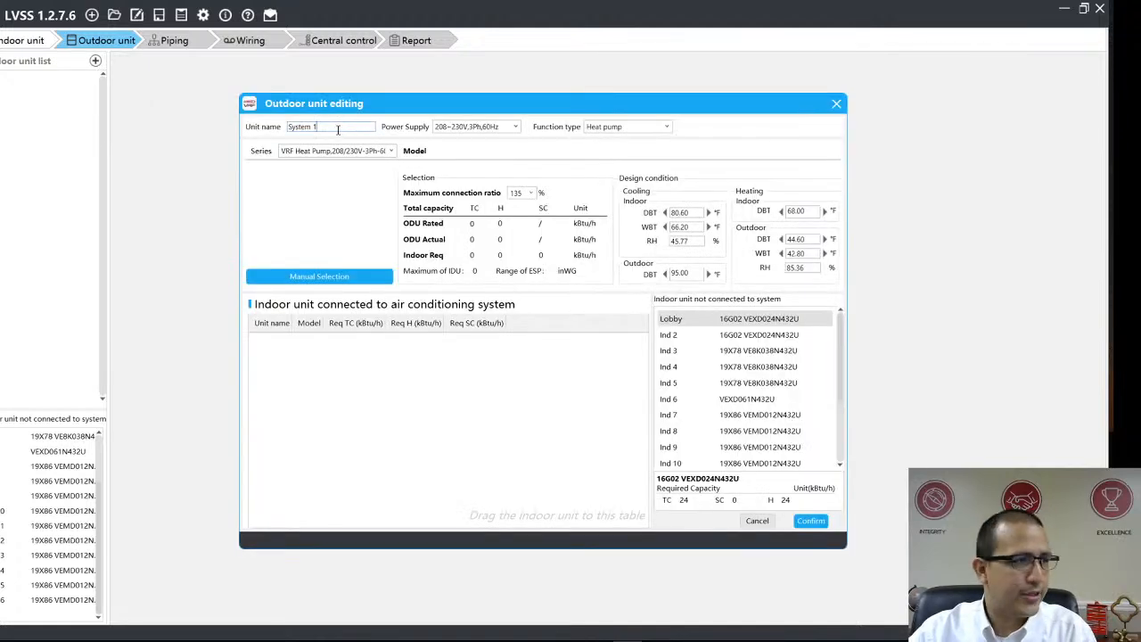
drag(338, 130, 272, 134)
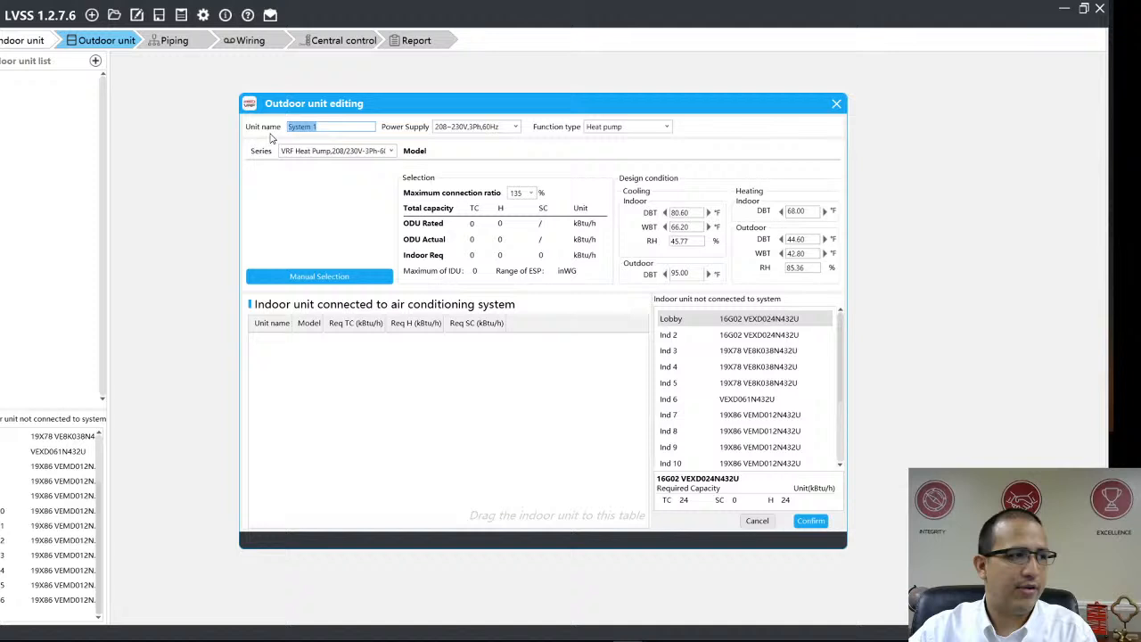
Step: Use the 208~230V,3Ph,60Hz power supply for System 1 and set its series to VRF Slim Heat pump,208/230V-3Ph-60Hz
click(514, 127)
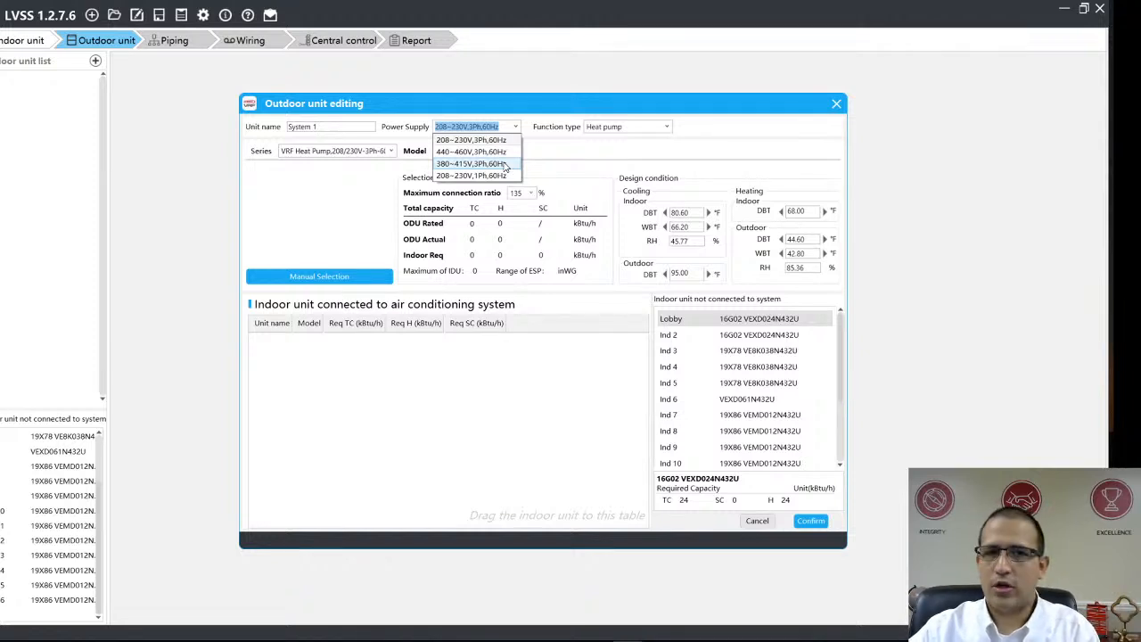
click(474, 141)
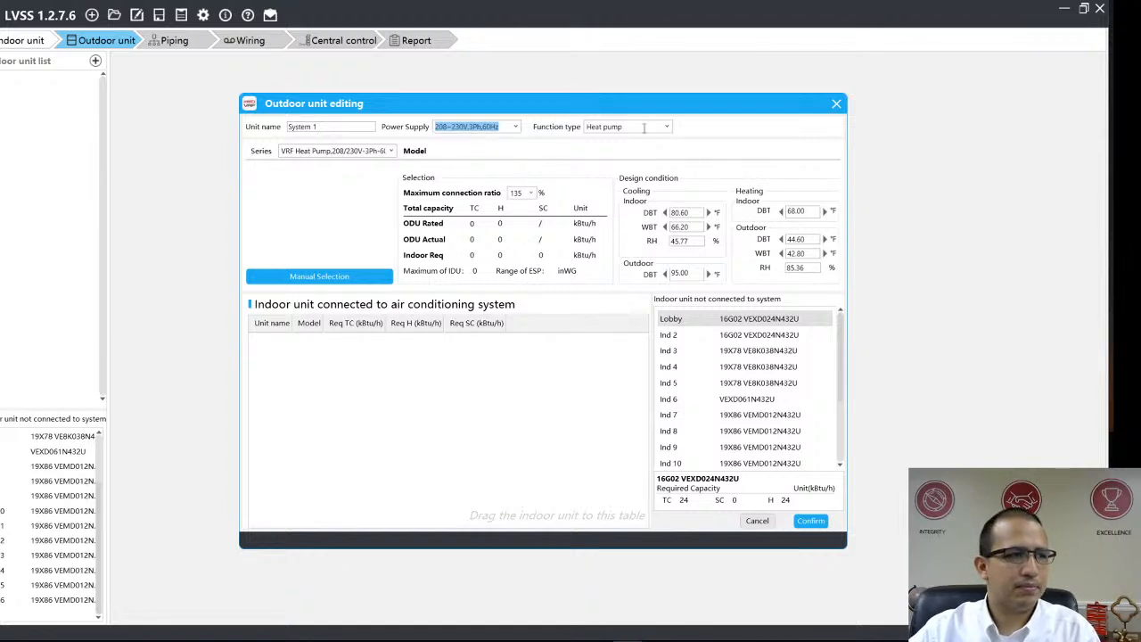
click(391, 151)
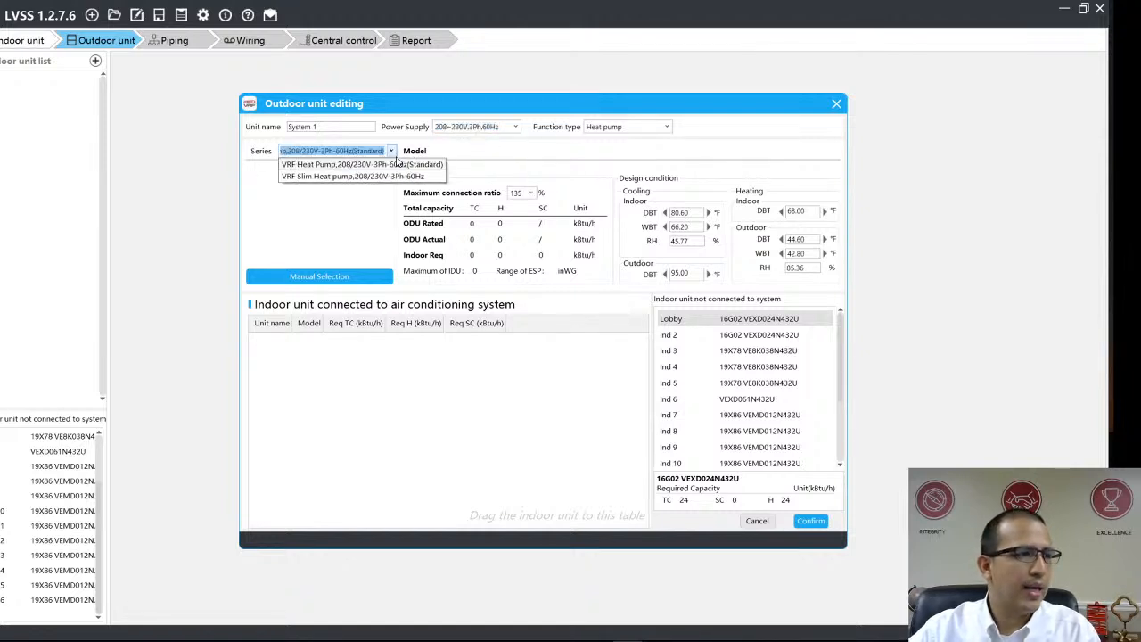
click(355, 177)
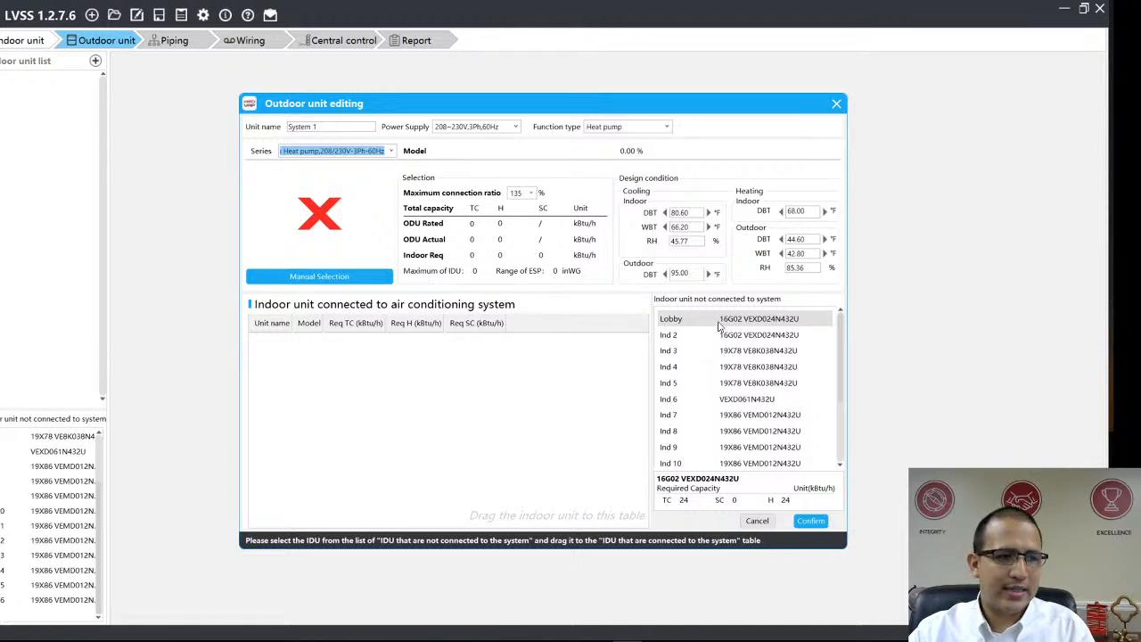
Step: Connect the Lobby and Ind 2 indoor units to System 1, and take Ind 2 back out of the system
drag(722, 321, 335, 390)
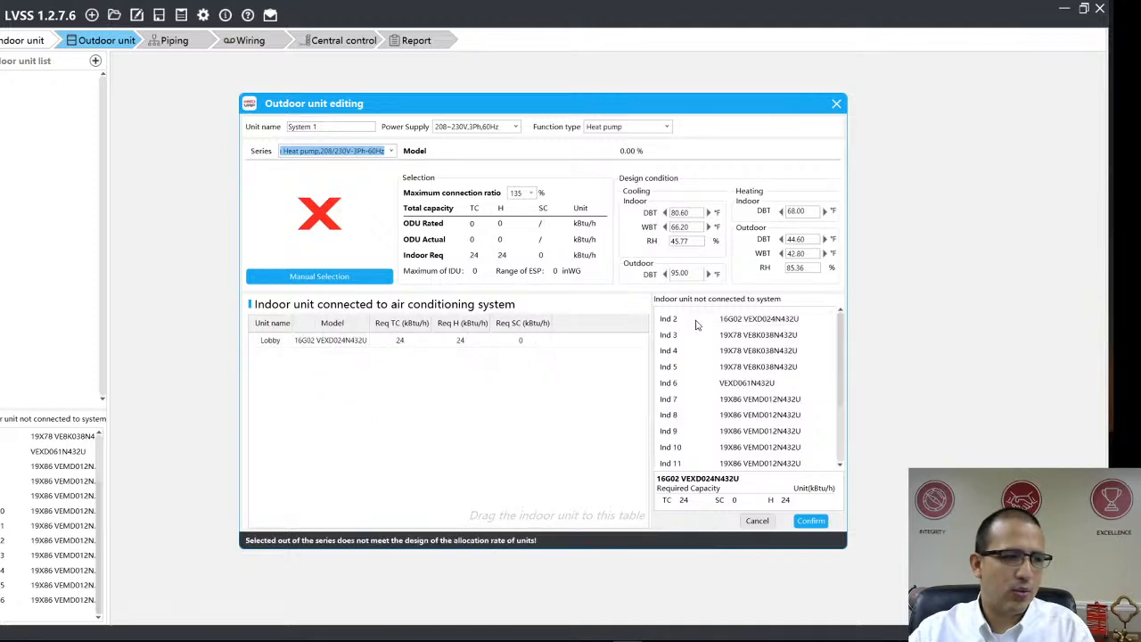
drag(670, 324, 408, 404)
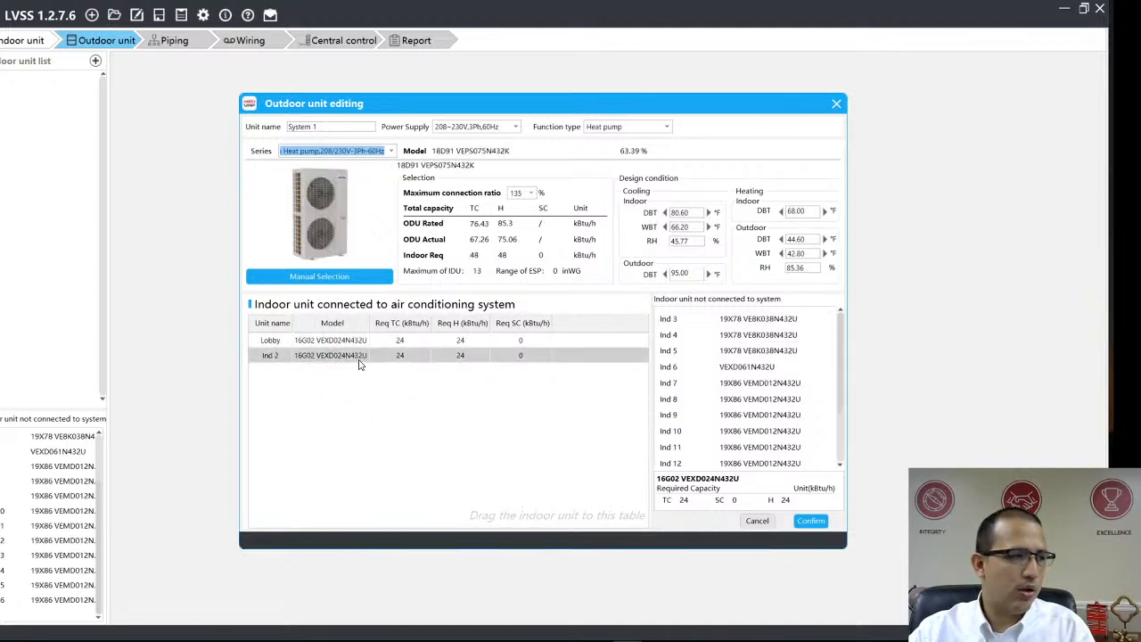
drag(336, 365, 687, 350)
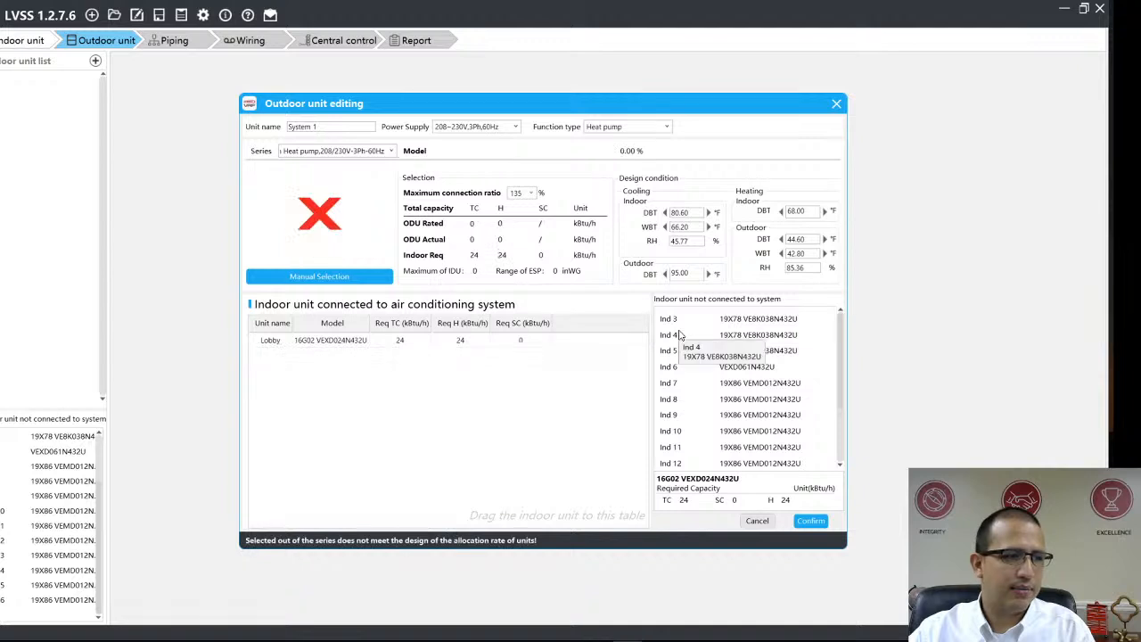
Step: Connect indoor units Ind 2 through Ind 6 to System 1, and take Ind 6 back out of the system
scroll(700, 403, down, 3)
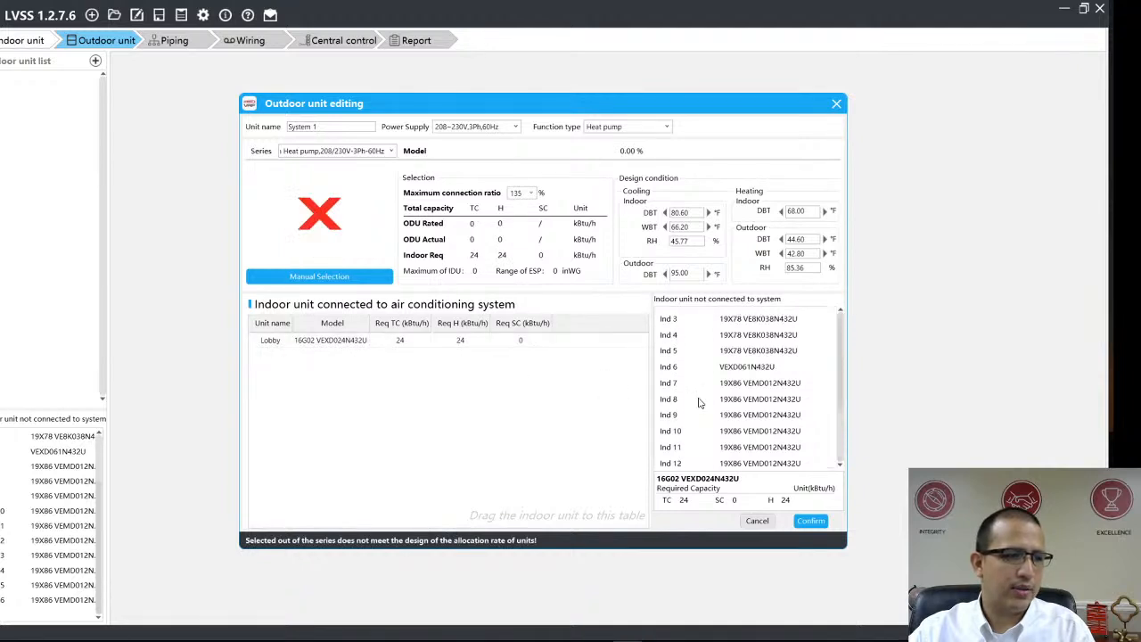
drag(705, 456, 390, 412)
scroll(740, 371, up, 3)
click(695, 321)
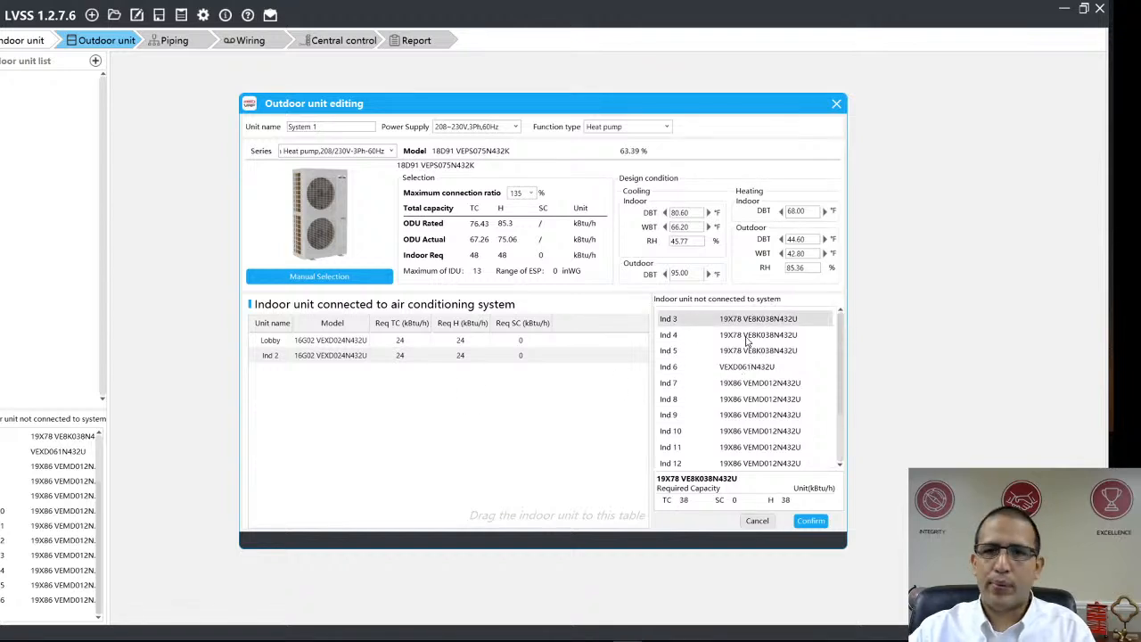
shift+click(681, 373)
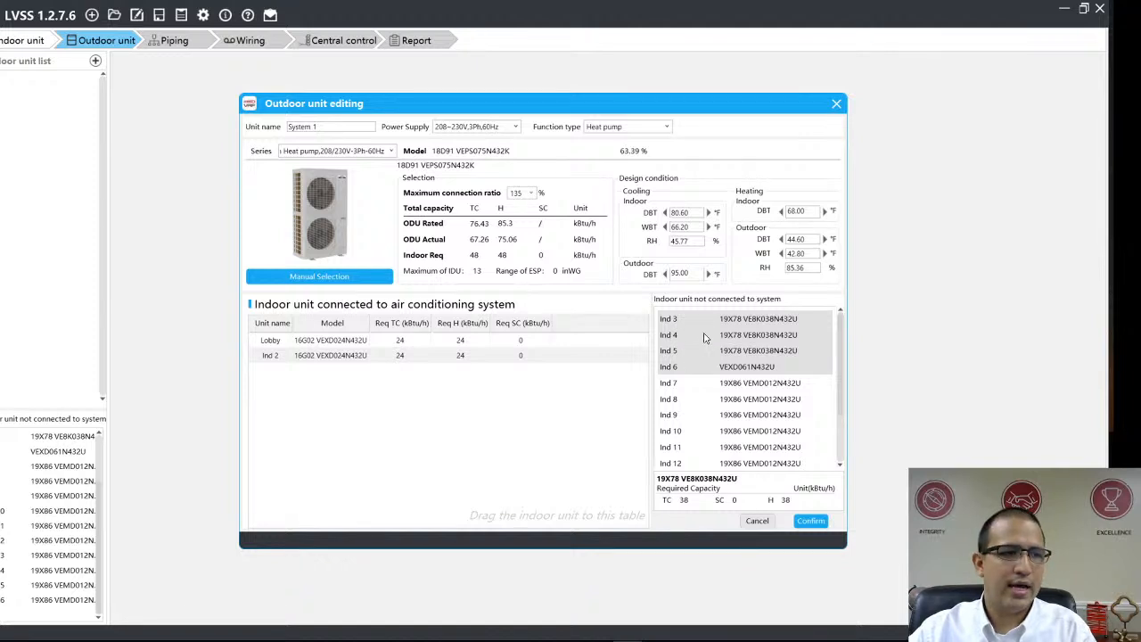
drag(705, 338, 376, 438)
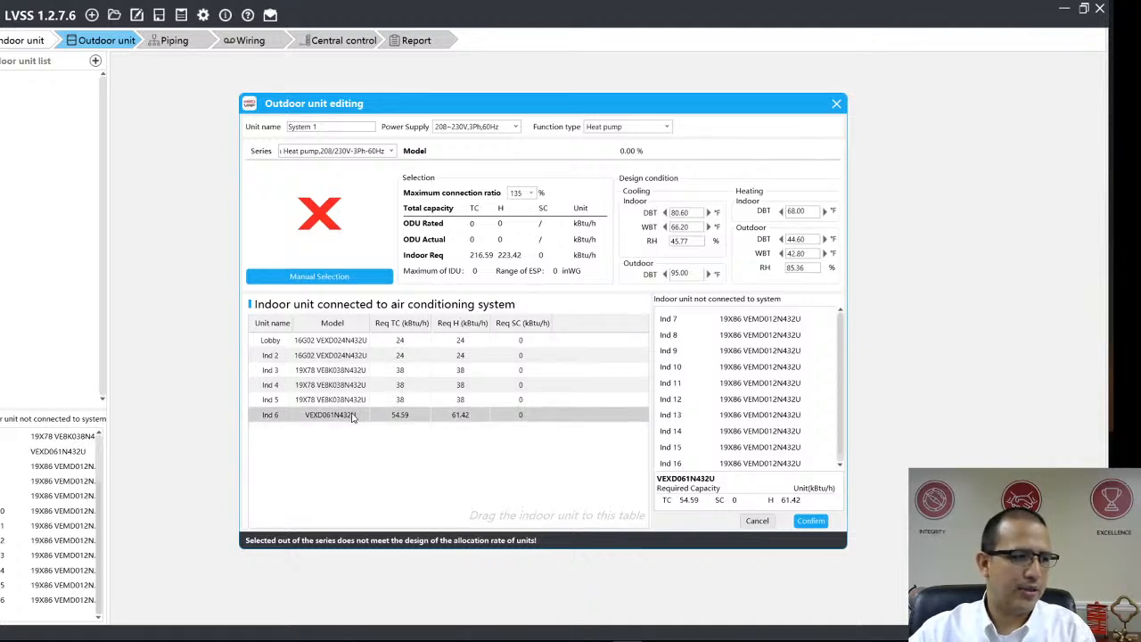
drag(337, 422, 669, 364)
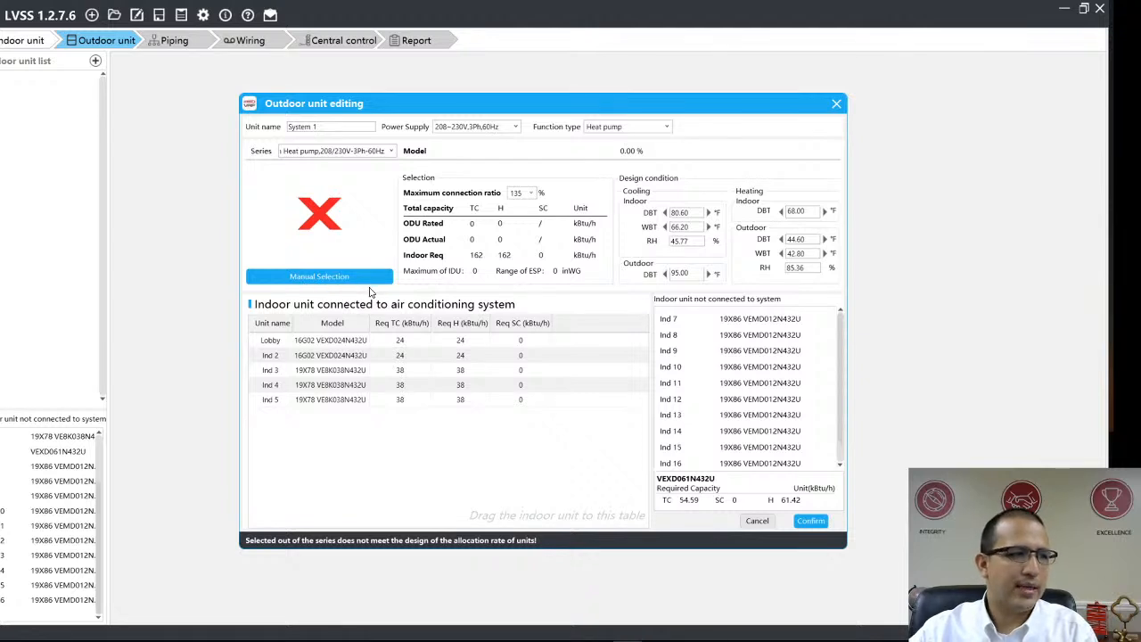
Step: Try manual outdoor unit selection for System 1 with the connection ratio range set from 50% to 135%, and leave it without choosing a model
click(328, 278)
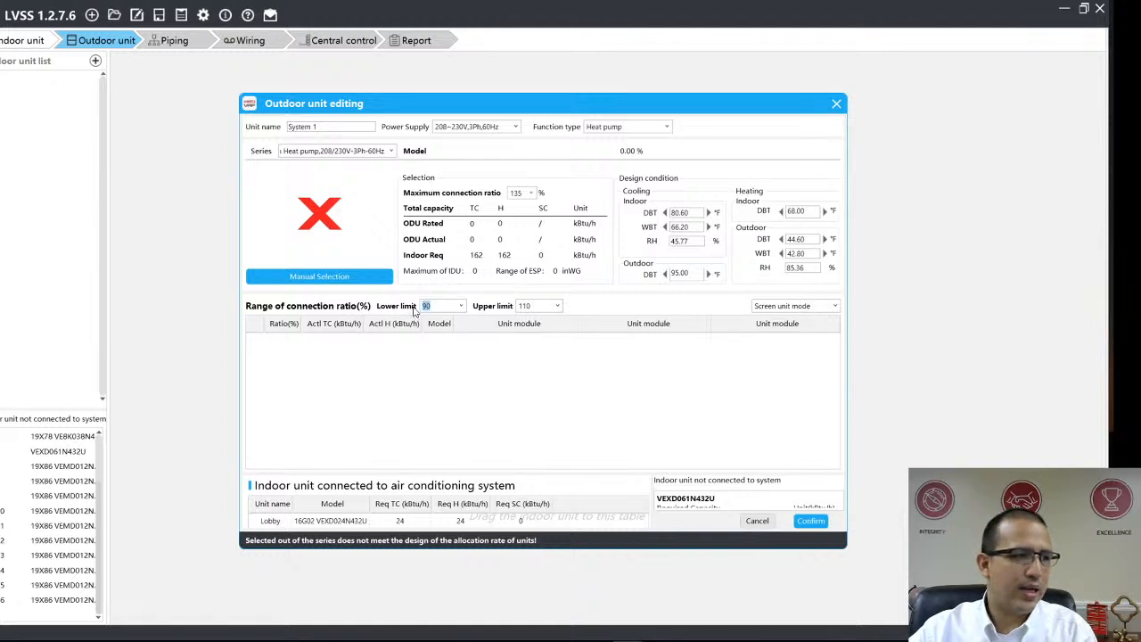
double_click(532, 305)
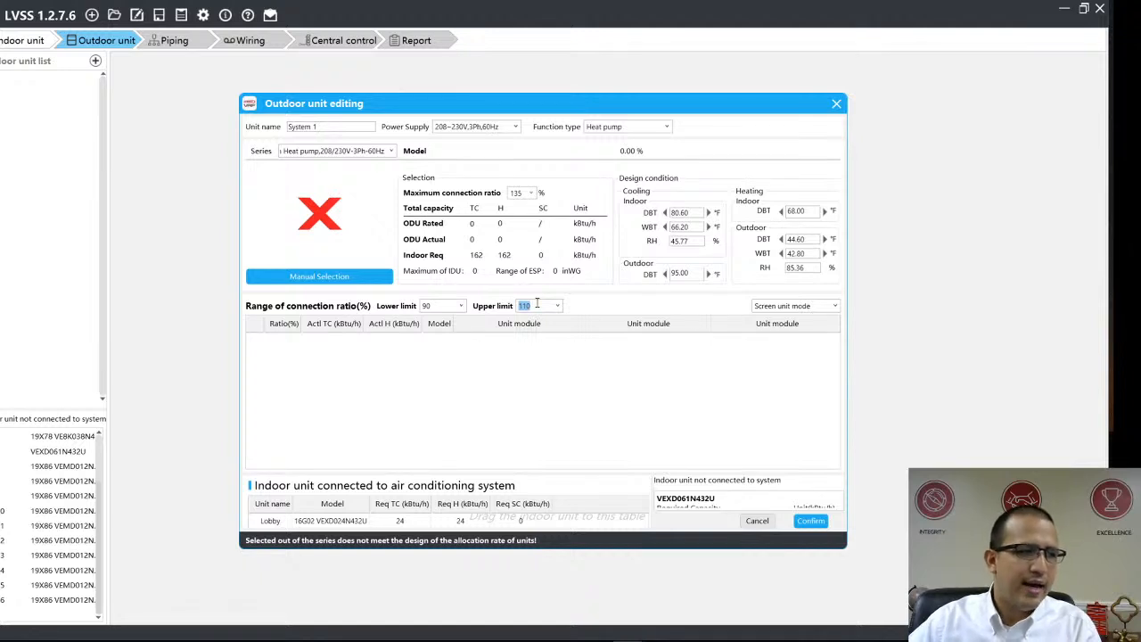
key(shift+Tab)
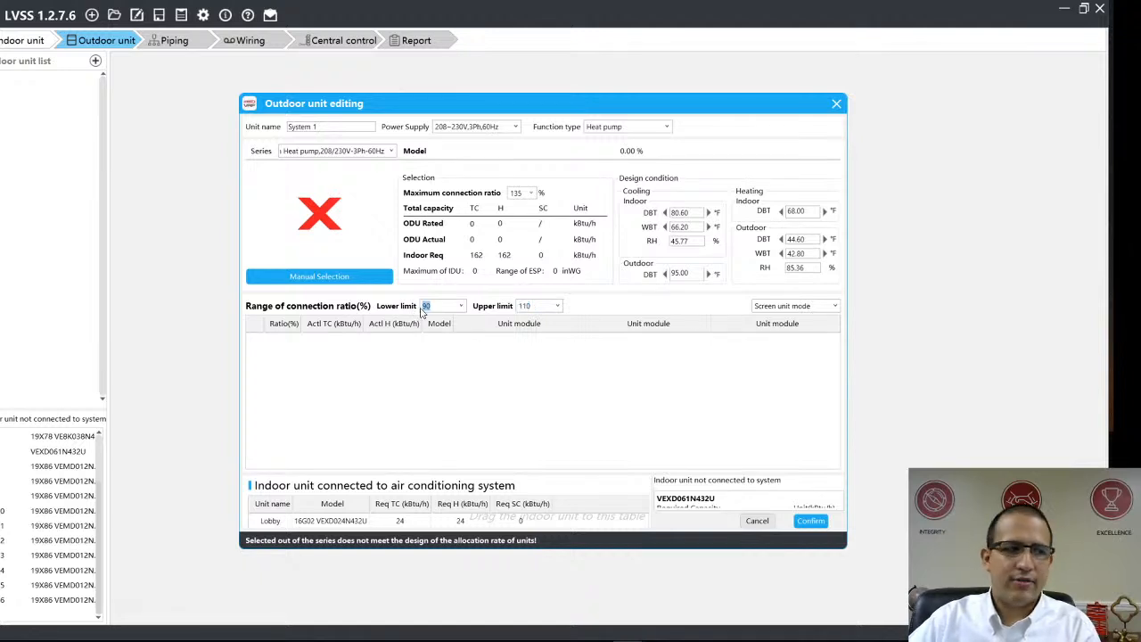
key(Tab)
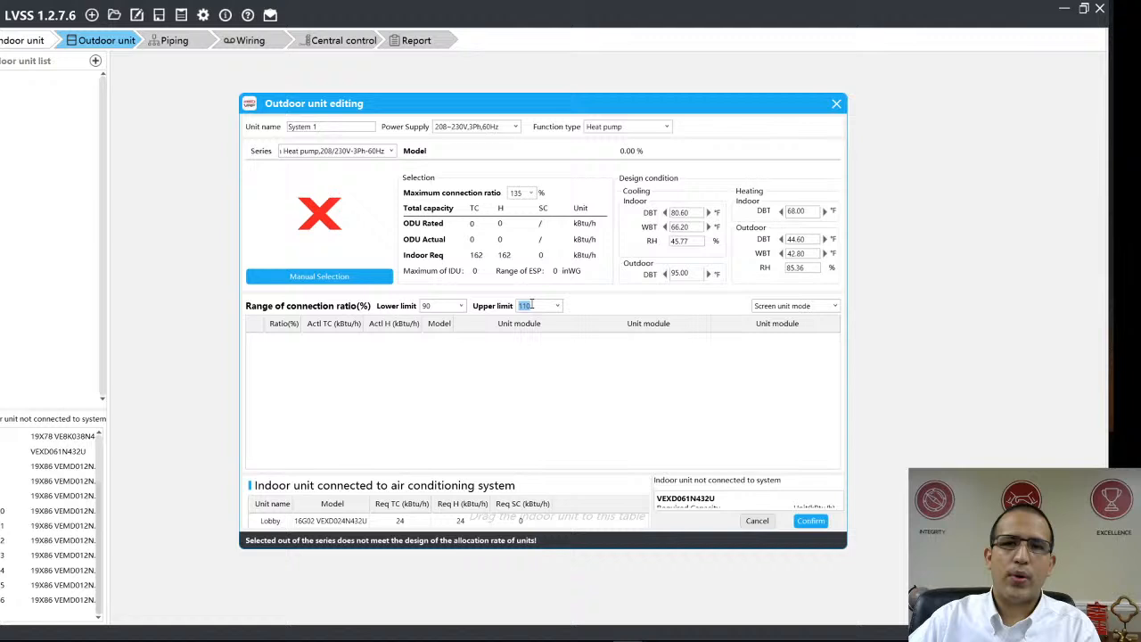
click(462, 306)
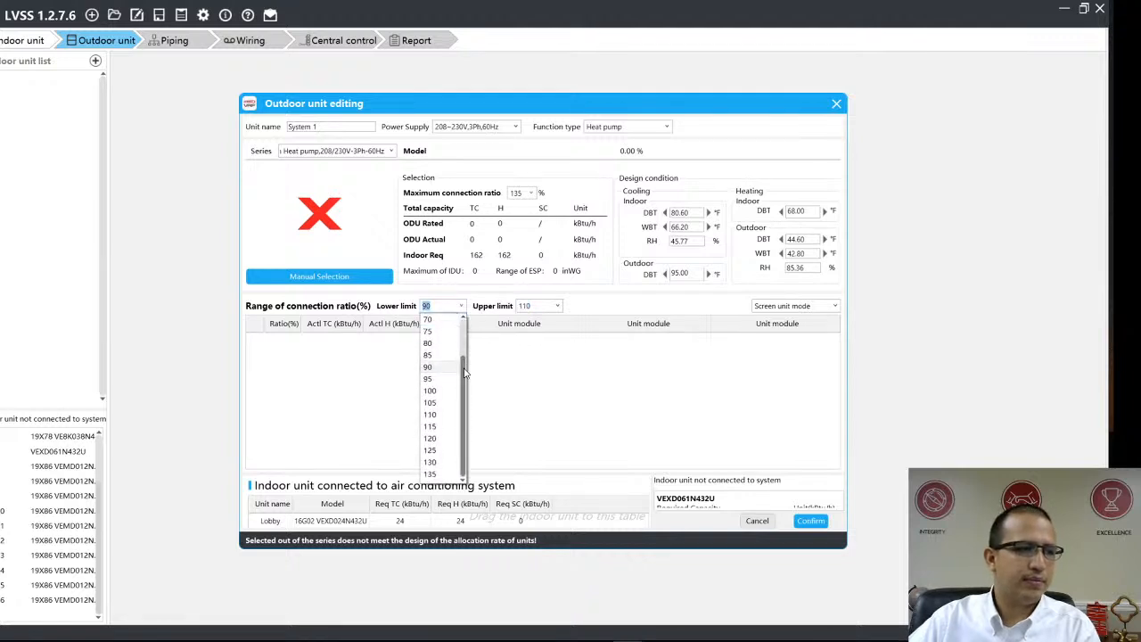
drag(463, 361, 458, 320)
click(437, 322)
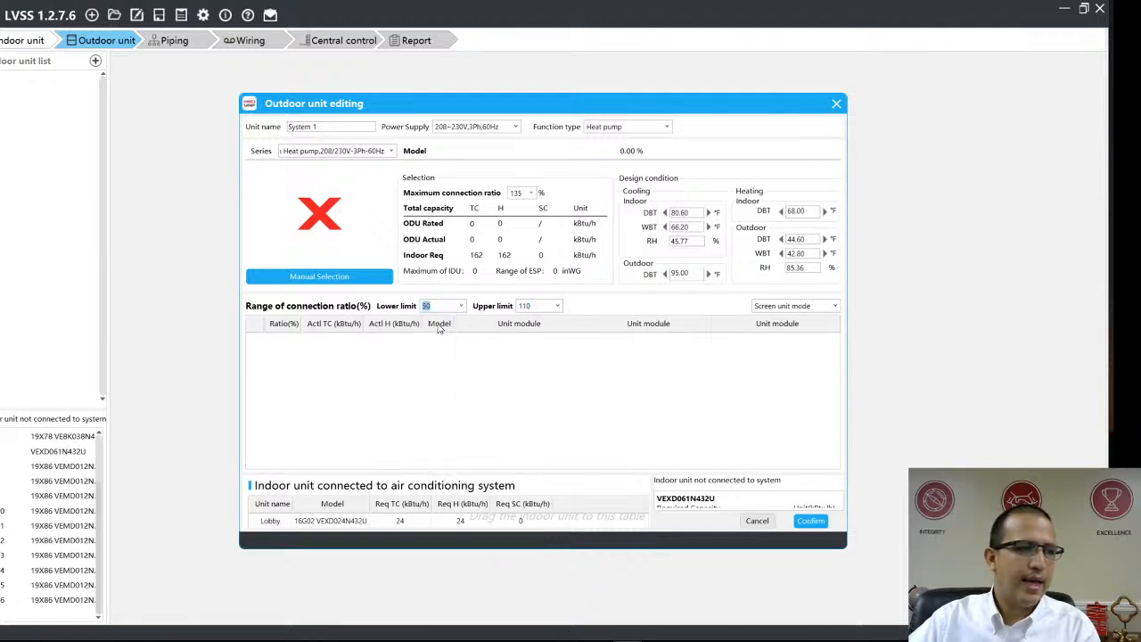
click(558, 306)
click(542, 478)
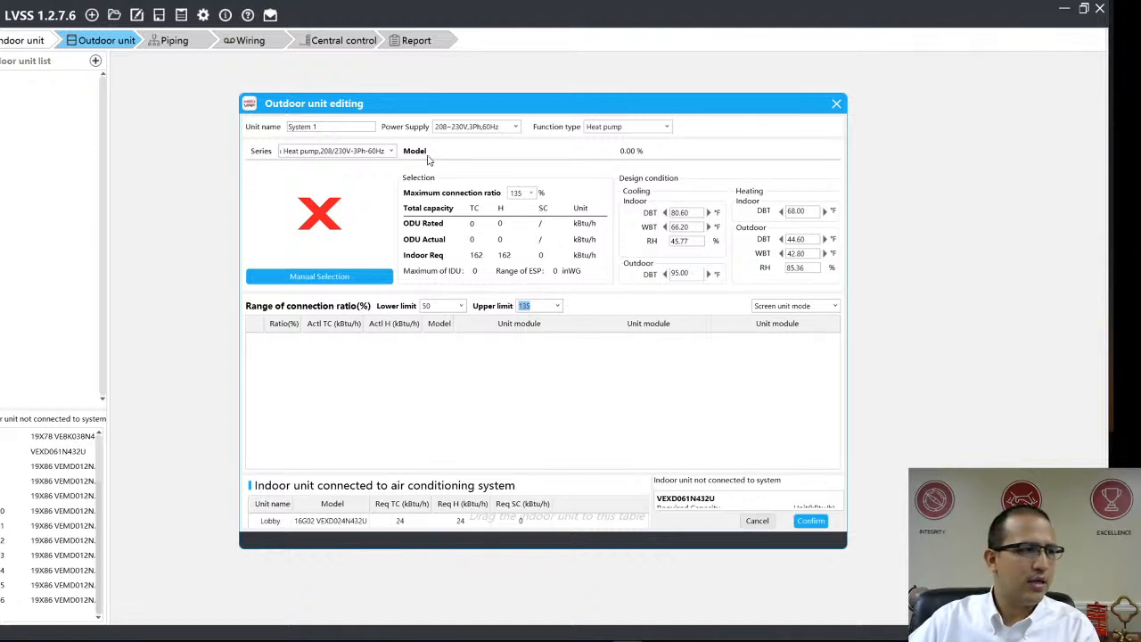
click(341, 277)
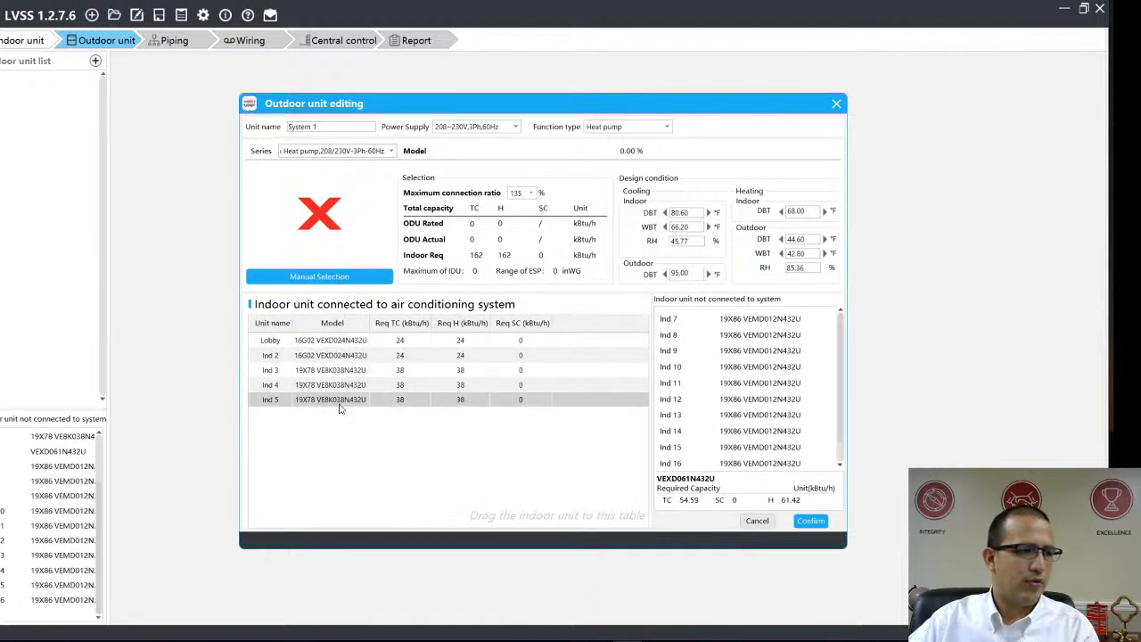
Step: Take Ind 5 and Ind 4 out of System 1 and confirm the system with Lobby, Ind 2 and Ind 3 connected
drag(340, 403, 693, 366)
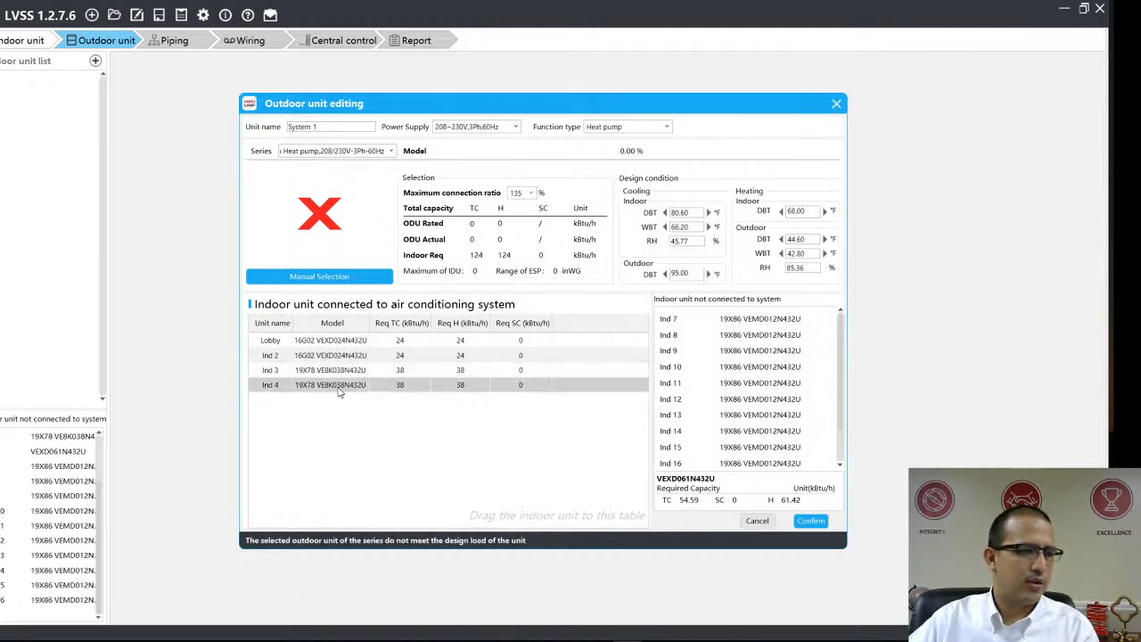
drag(339, 393, 698, 380)
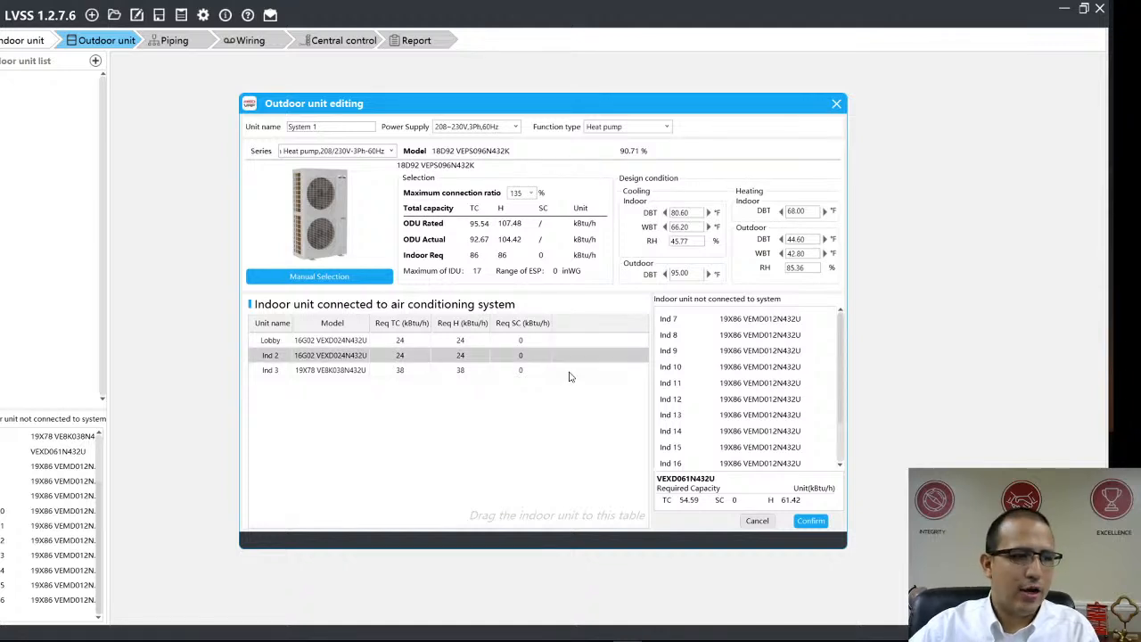
click(813, 525)
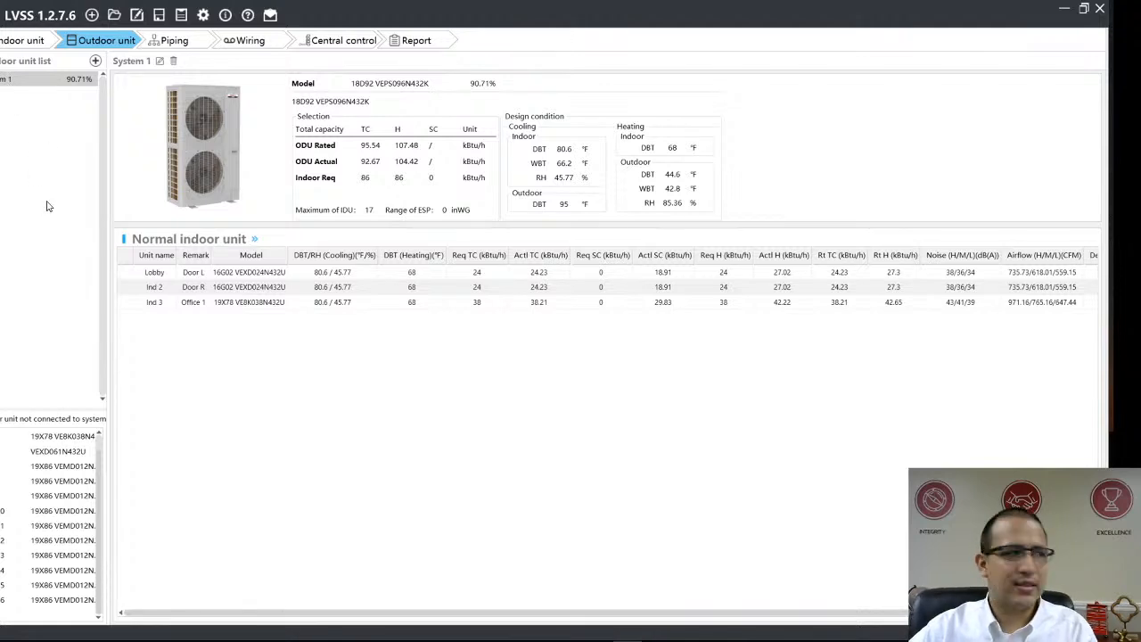
Step: Add a second outdoor unit named "System 2" and connect indoor units Ind 4, Ind 5 and Ind 6 to it
click(96, 62)
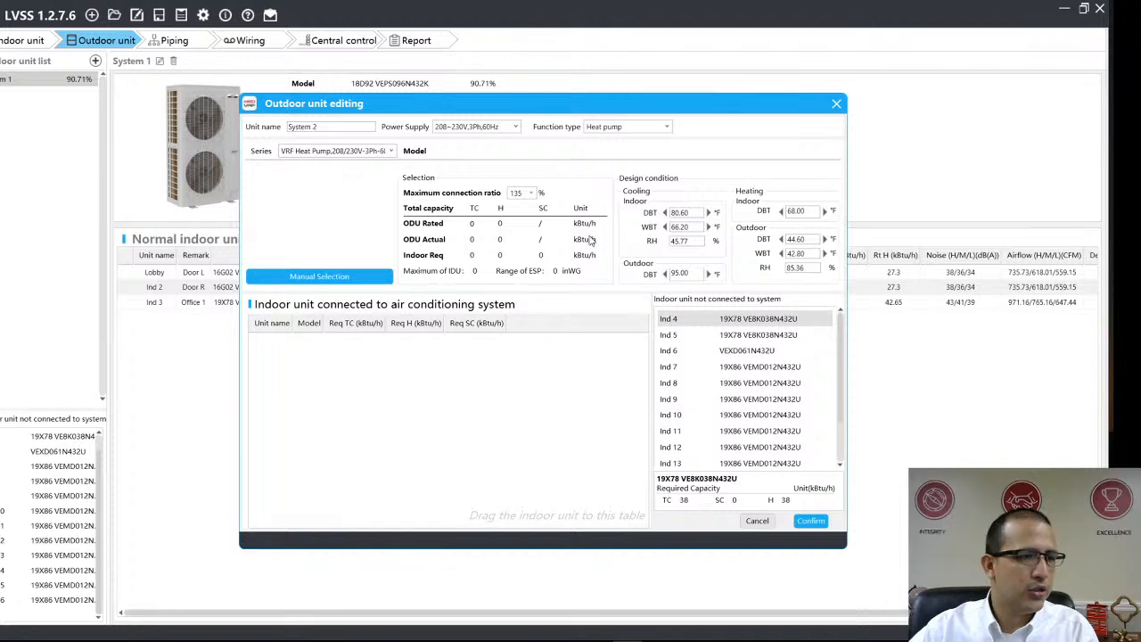
shift+click(753, 351)
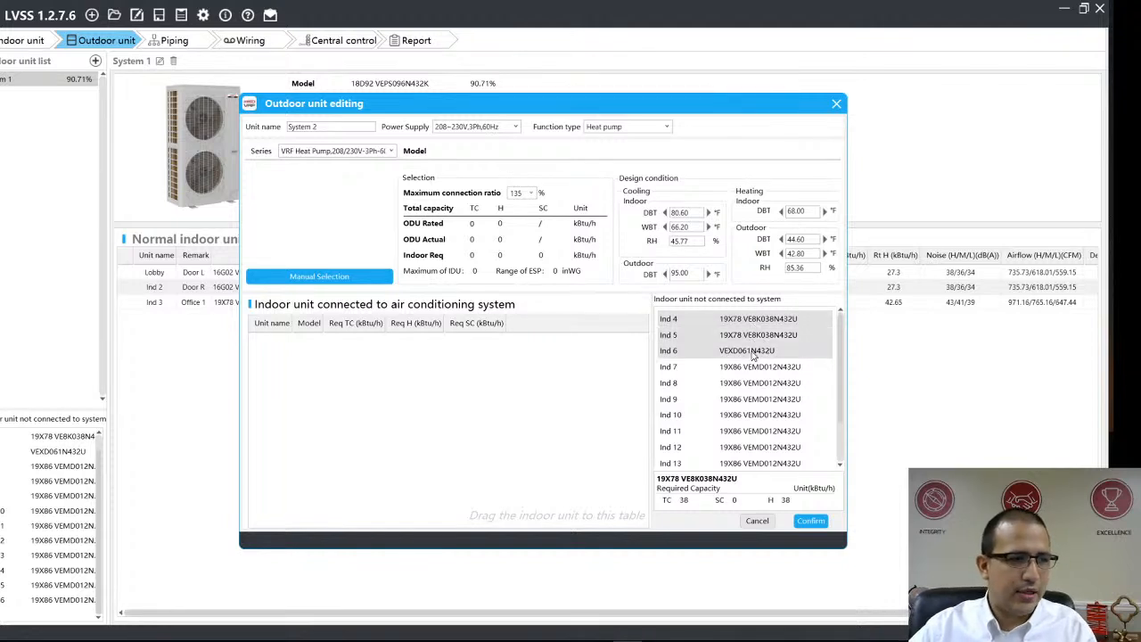
drag(756, 340, 382, 400)
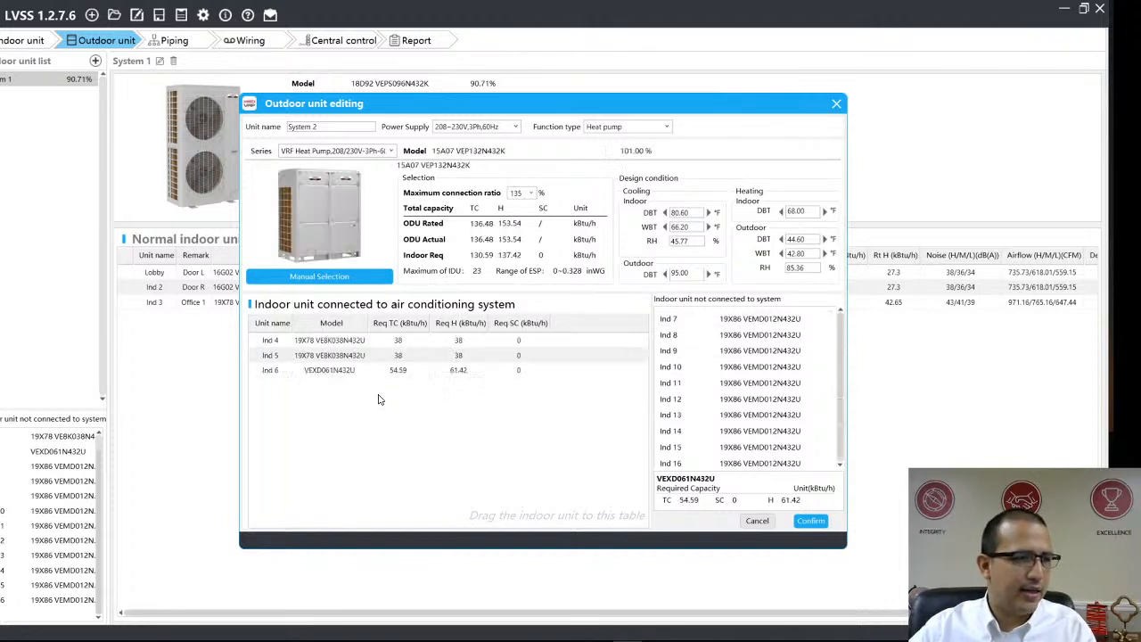
scroll(727, 395, down, 1)
scroll(727, 395, up, 1)
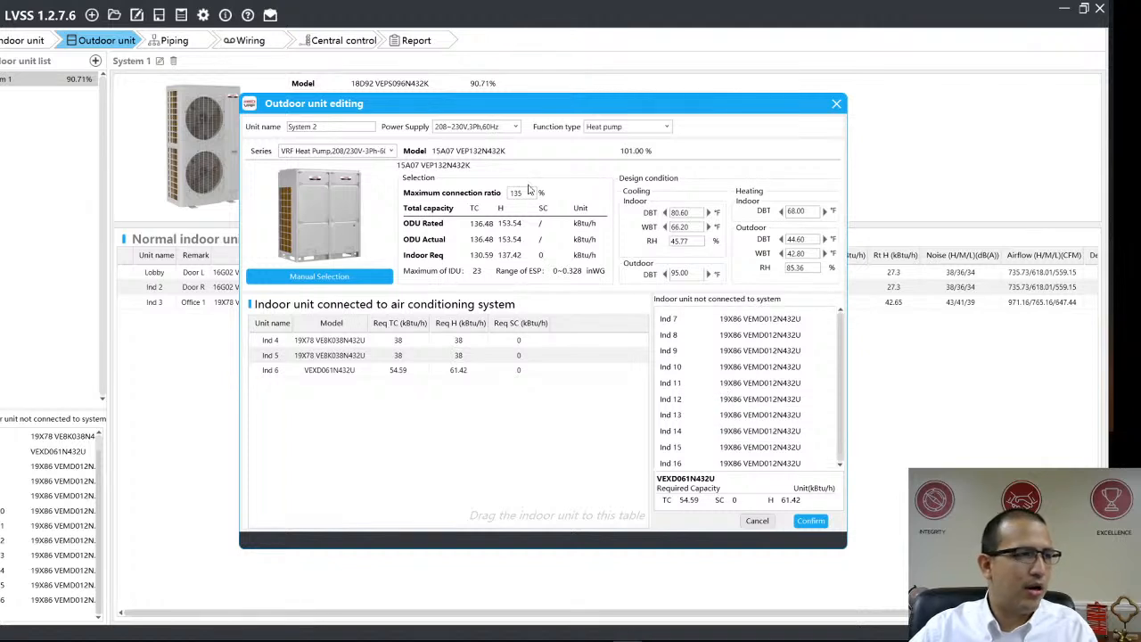
Step: Set System 2's series to VRF Slim Heat pump,208/230V-3Ph-60Hz and manually assign model 18D93 VEPS120N432K, using an upper connection ratio limit of 135%
click(386, 150)
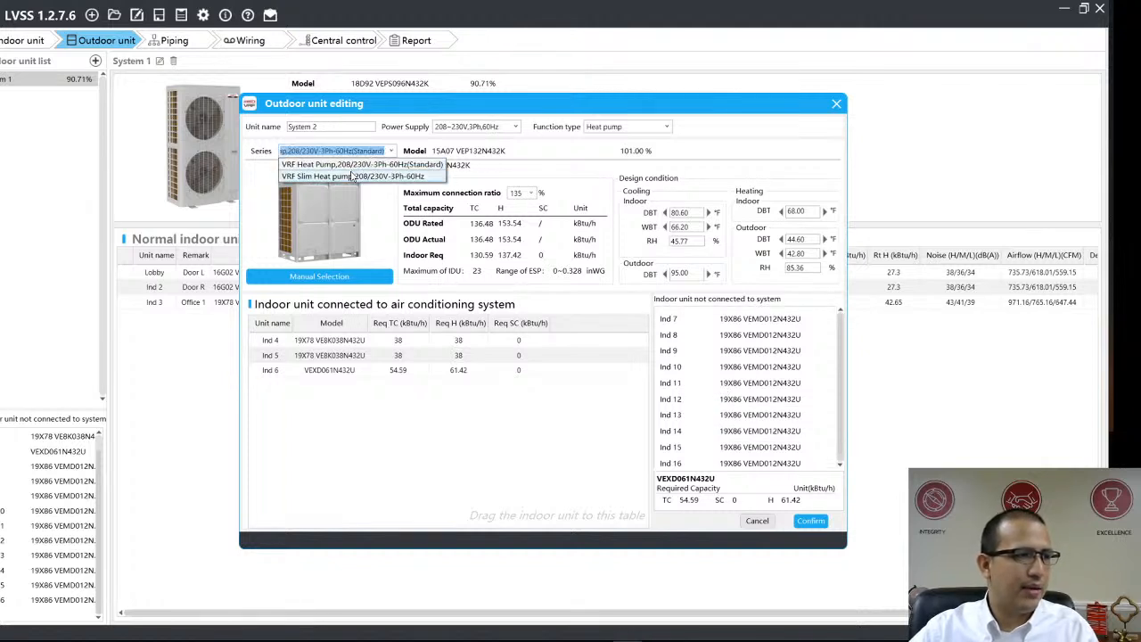
click(350, 182)
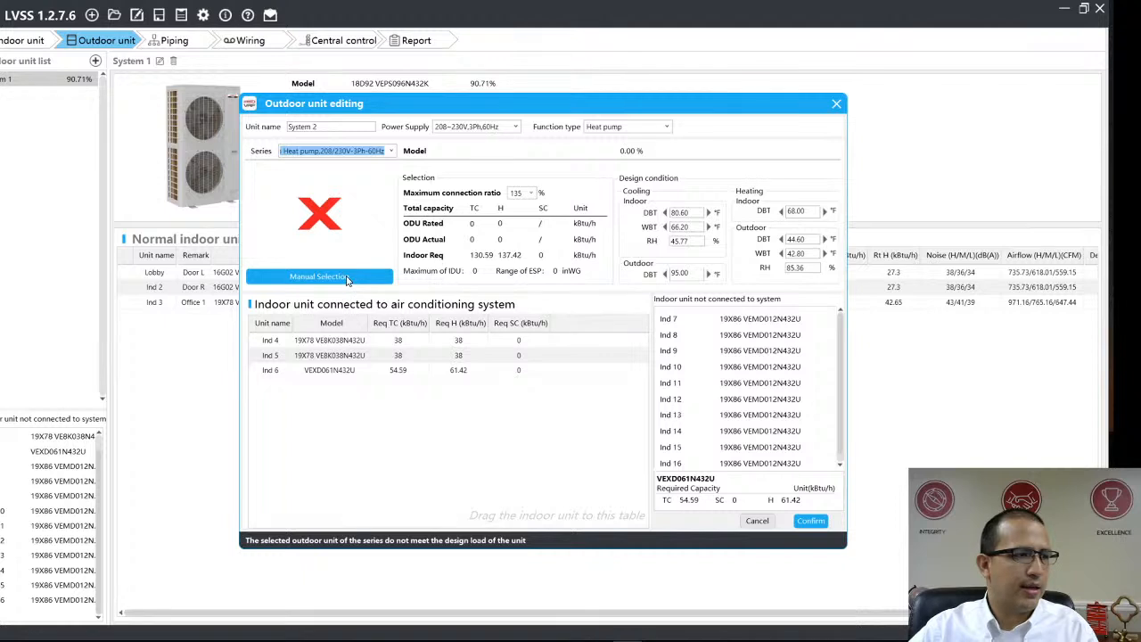
click(348, 280)
click(546, 306)
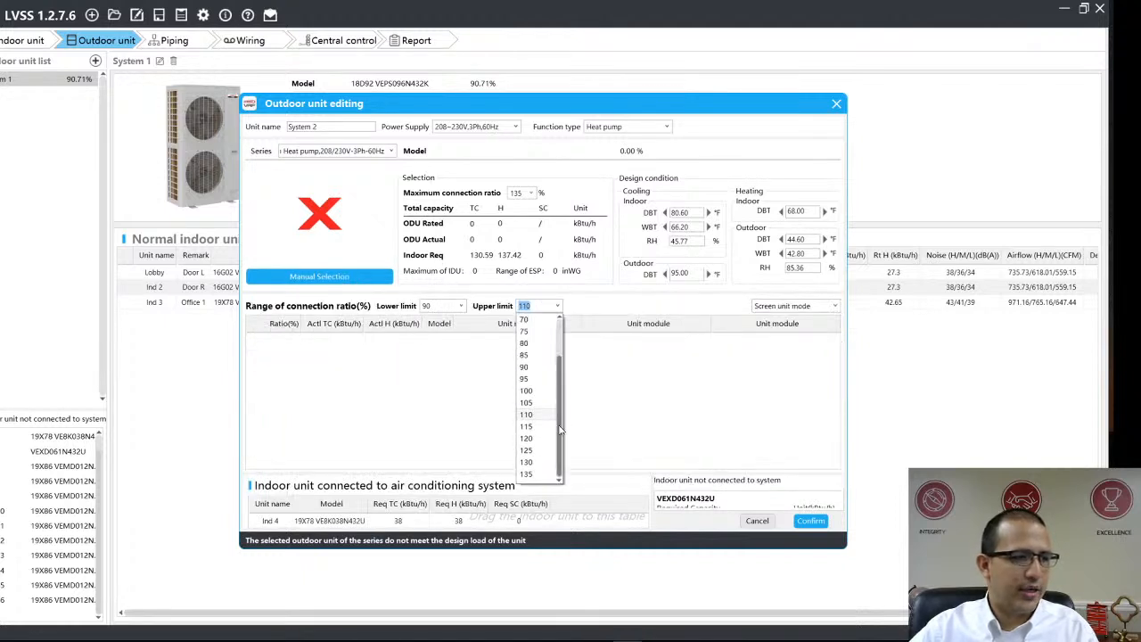
click(537, 478)
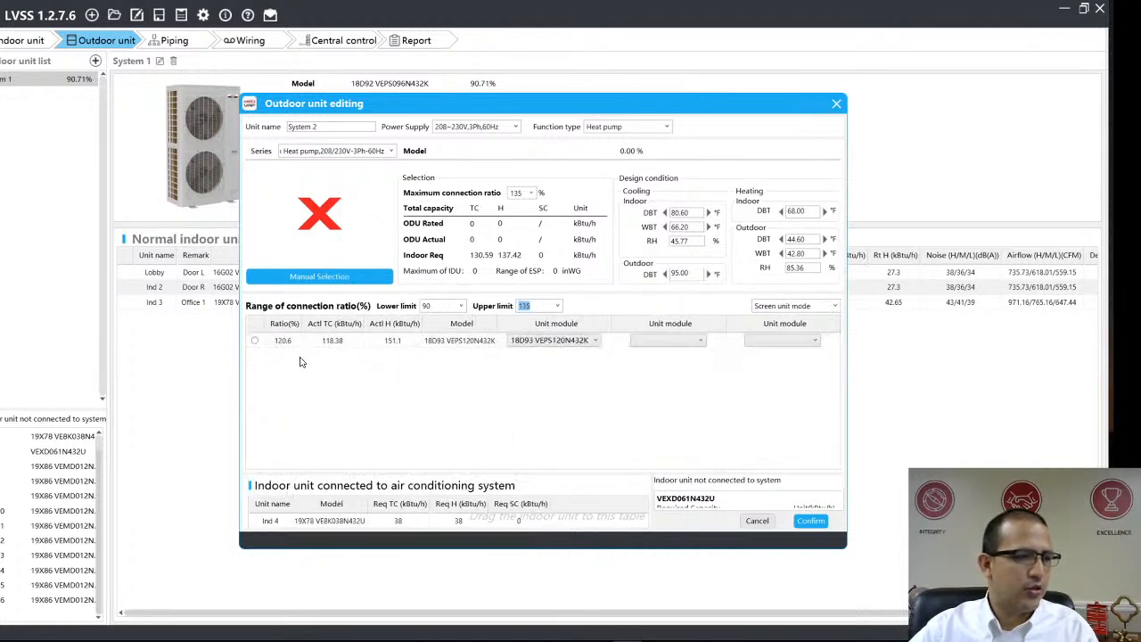
click(255, 342)
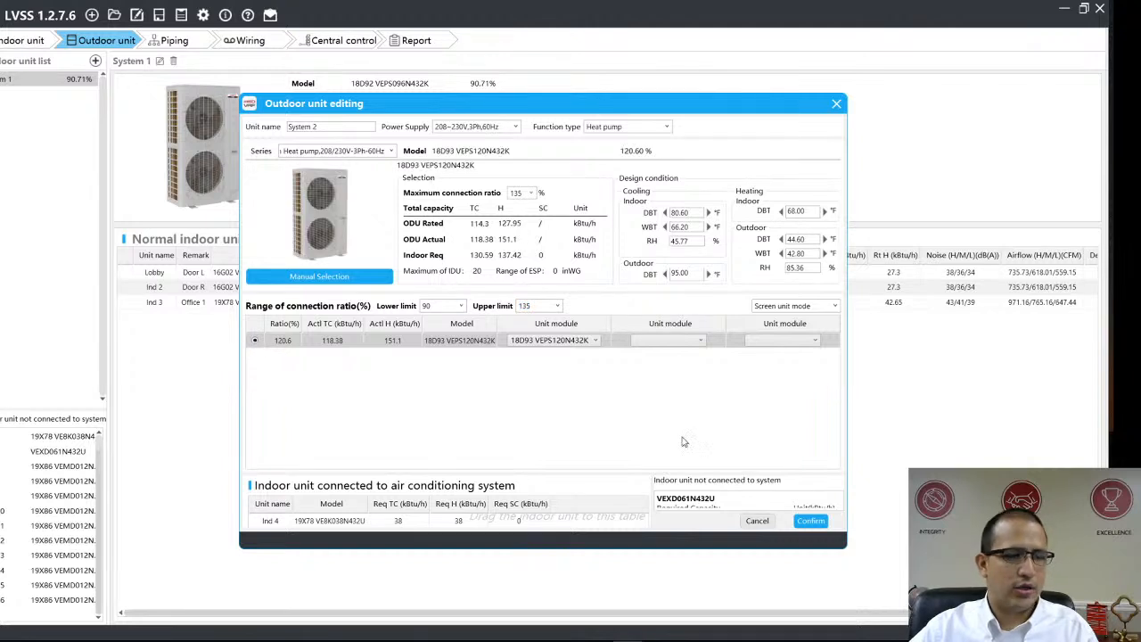
click(817, 522)
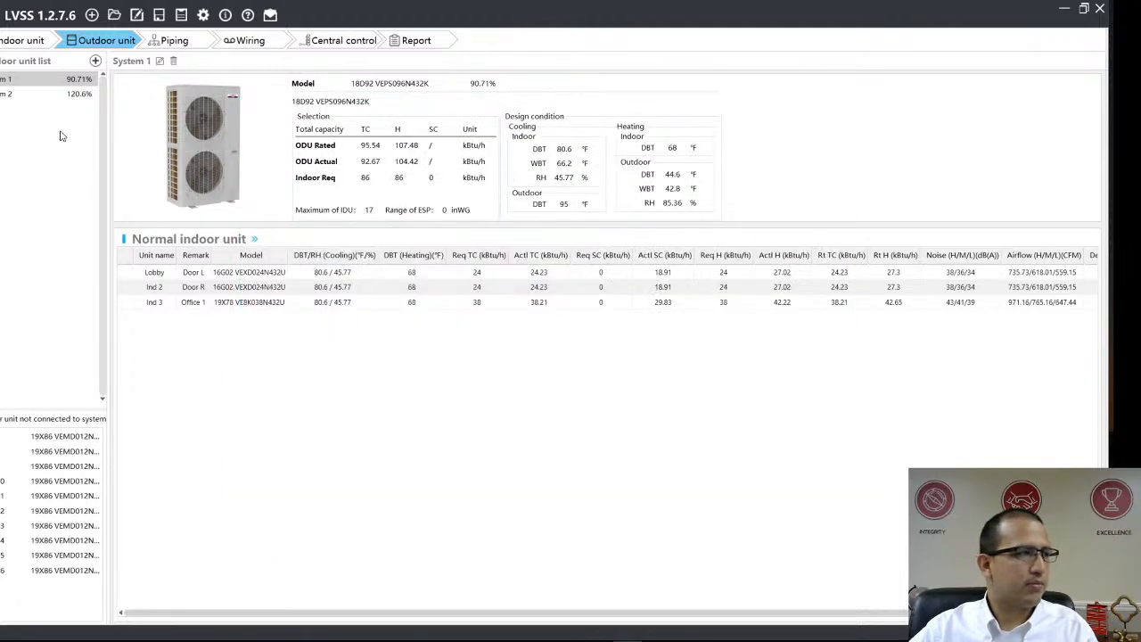
Step: Compare the outdoor unit models, connection ratios and connected indoor units of System 1 and System 2
click(19, 95)
click(25, 82)
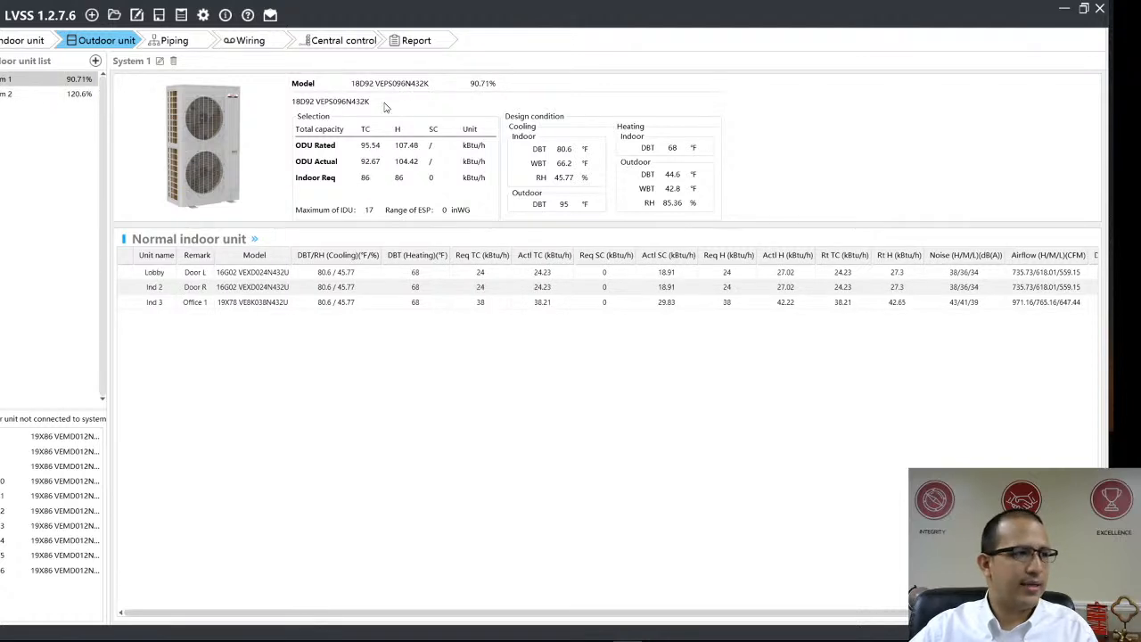
click(43, 95)
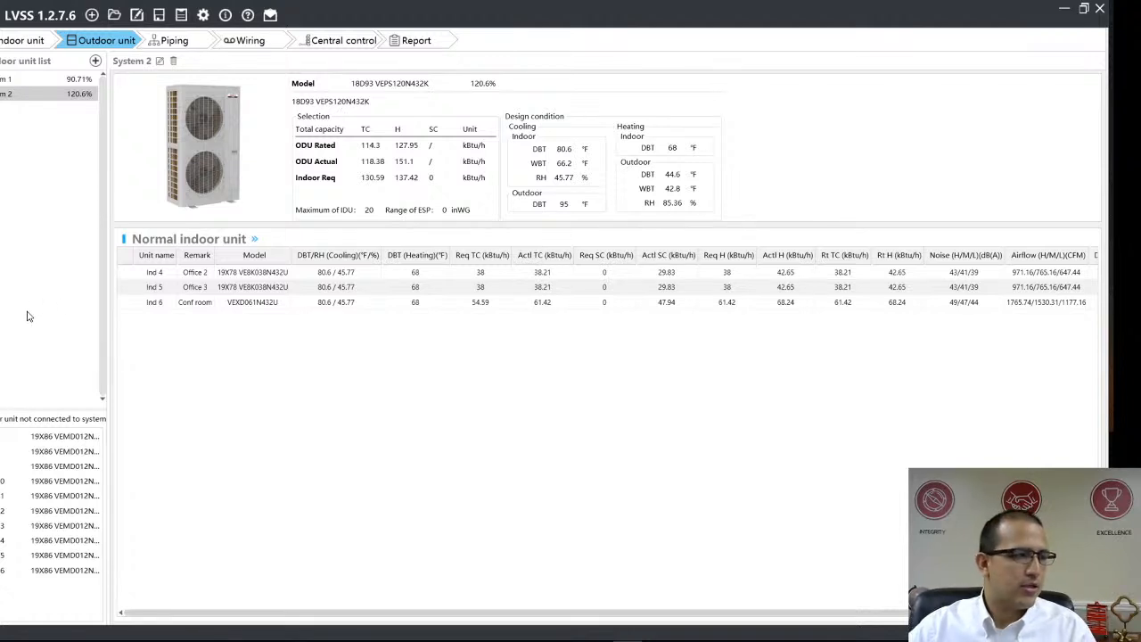
click(55, 81)
click(55, 95)
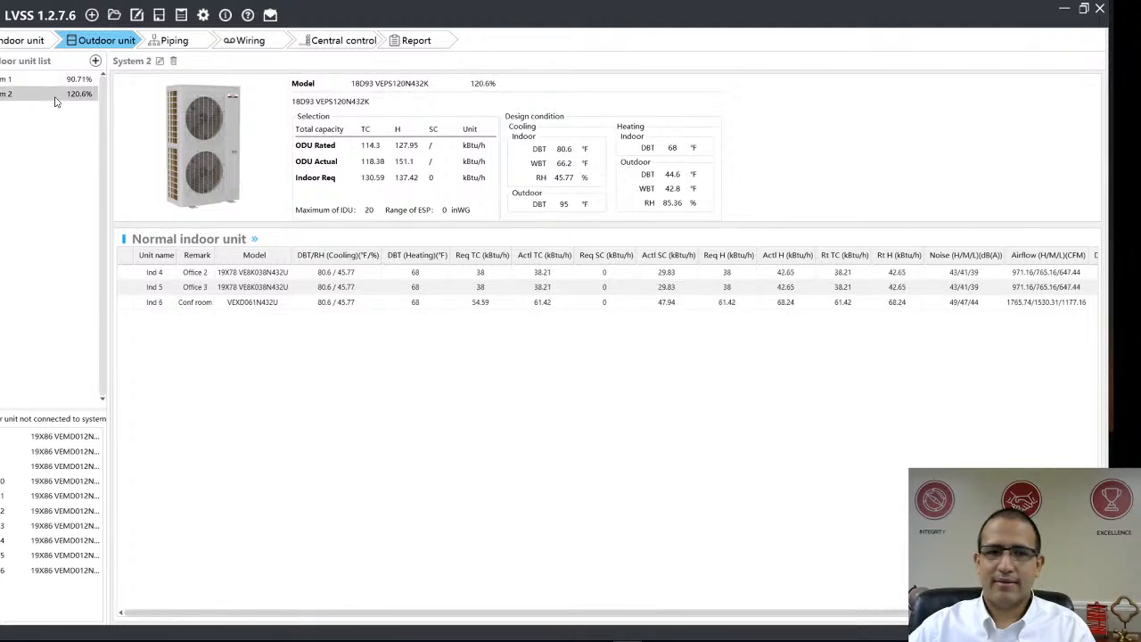
Step: Add a third outdoor unit named "System 3" and connect indoor units Ind 7 through Ind 16 to it
click(95, 62)
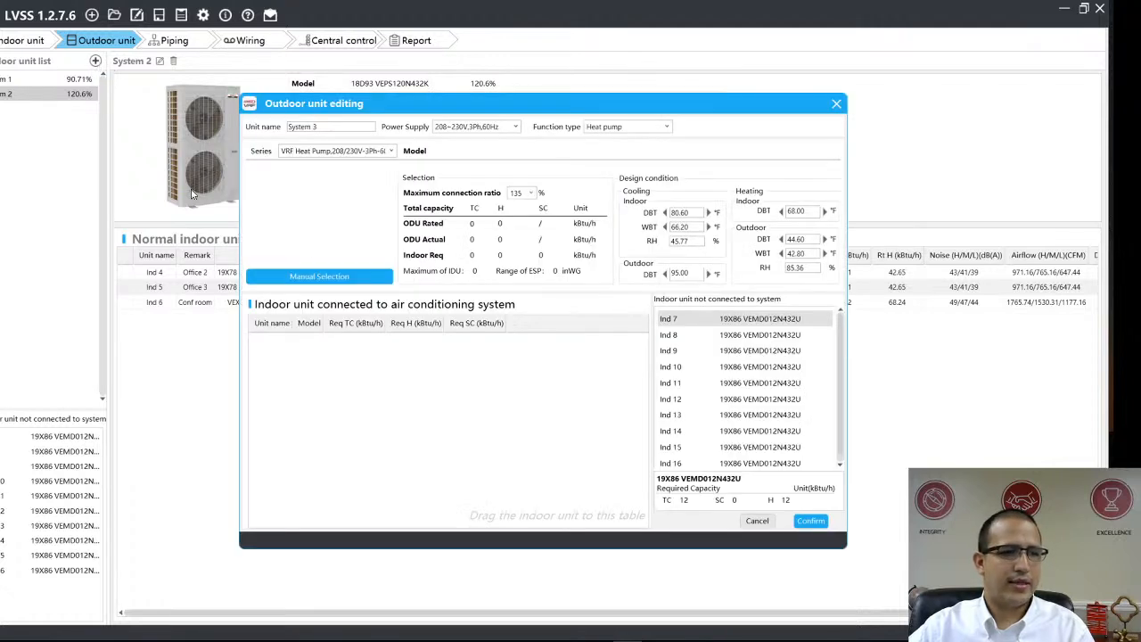
scroll(771, 371, down, 1)
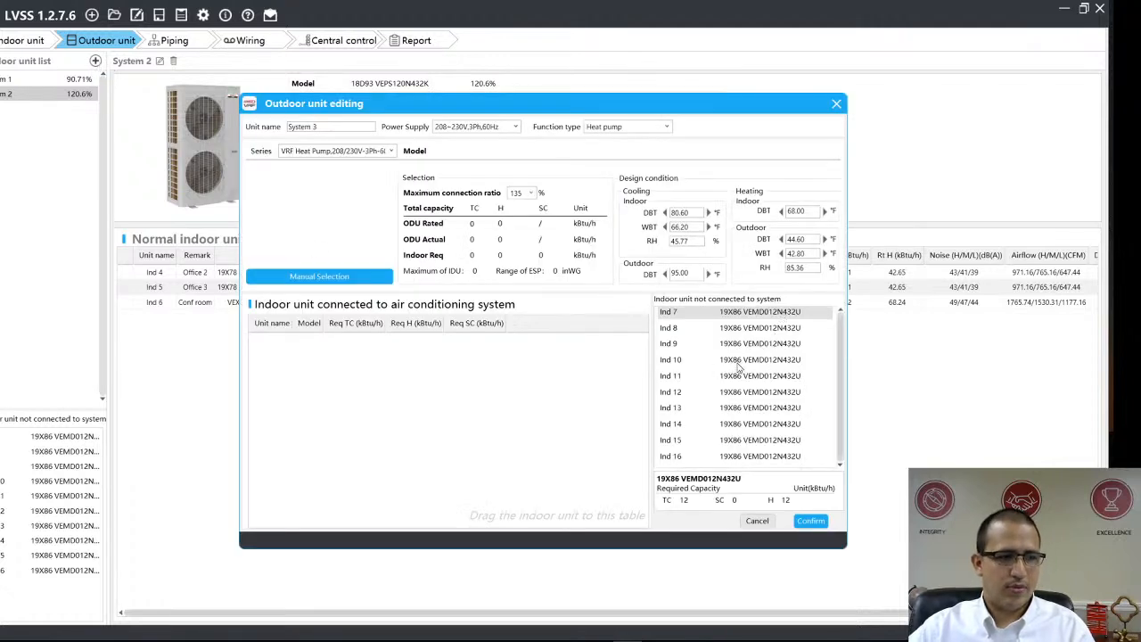
shift+click(769, 458)
drag(771, 364, 368, 403)
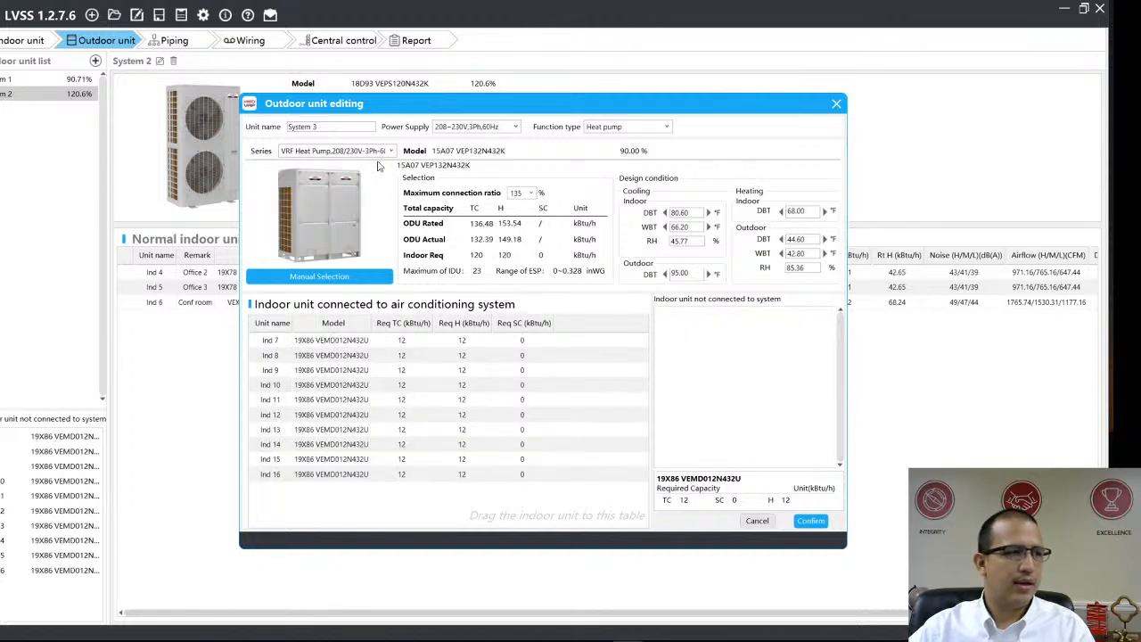
Step: Manually assign model 15A06 VEP120N432K to System 3, using an upper connection ratio limit of 130%
click(452, 127)
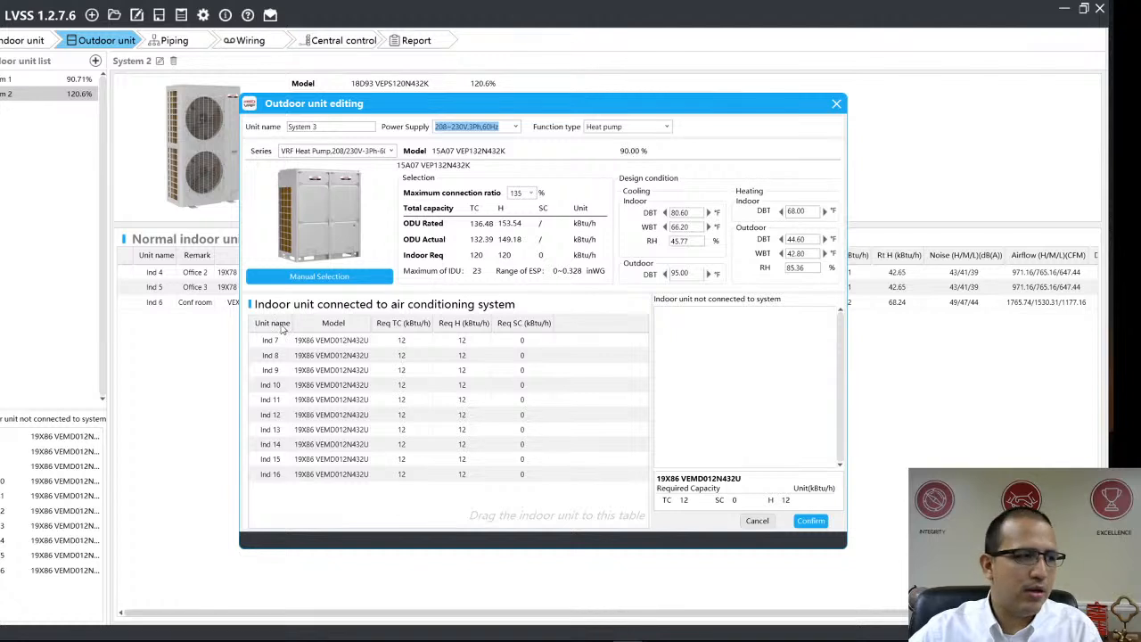
click(330, 282)
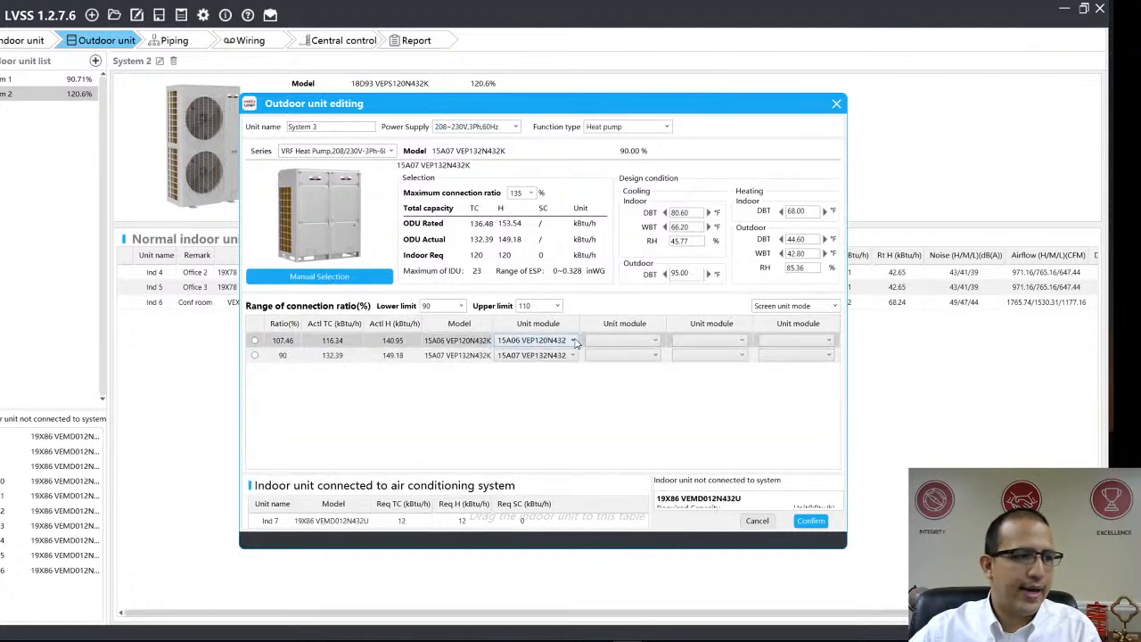
click(558, 306)
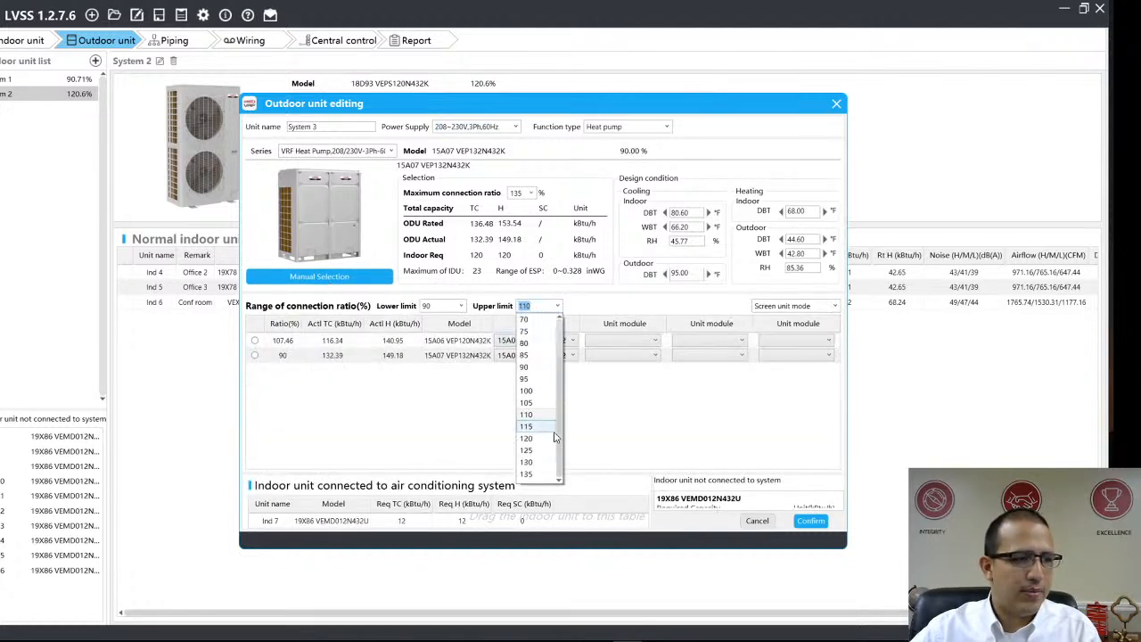
click(542, 462)
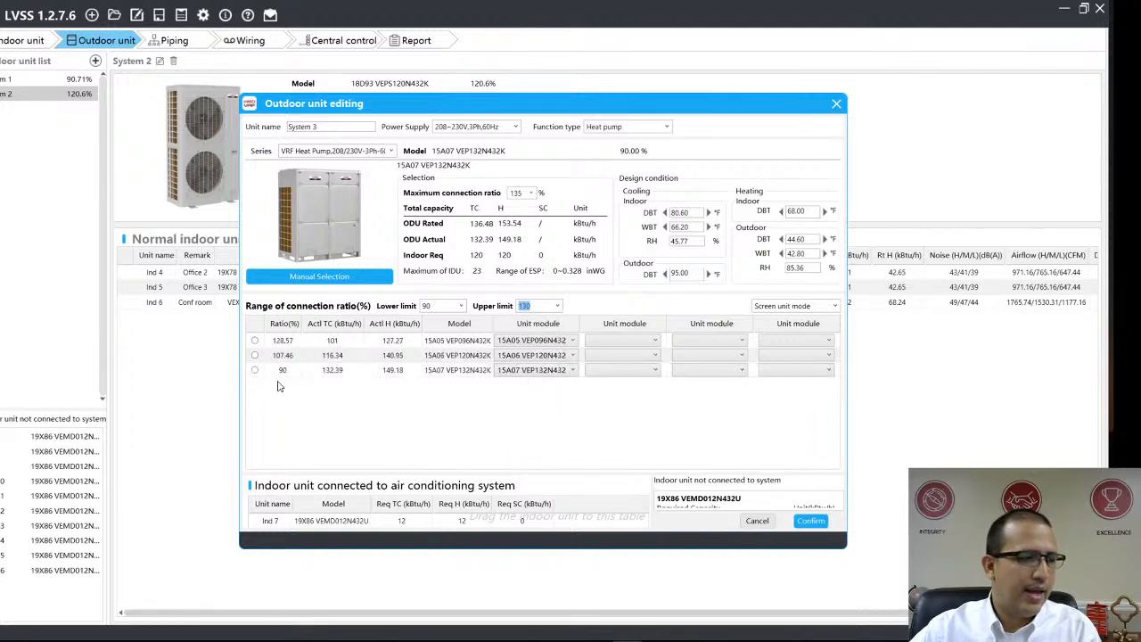
click(255, 356)
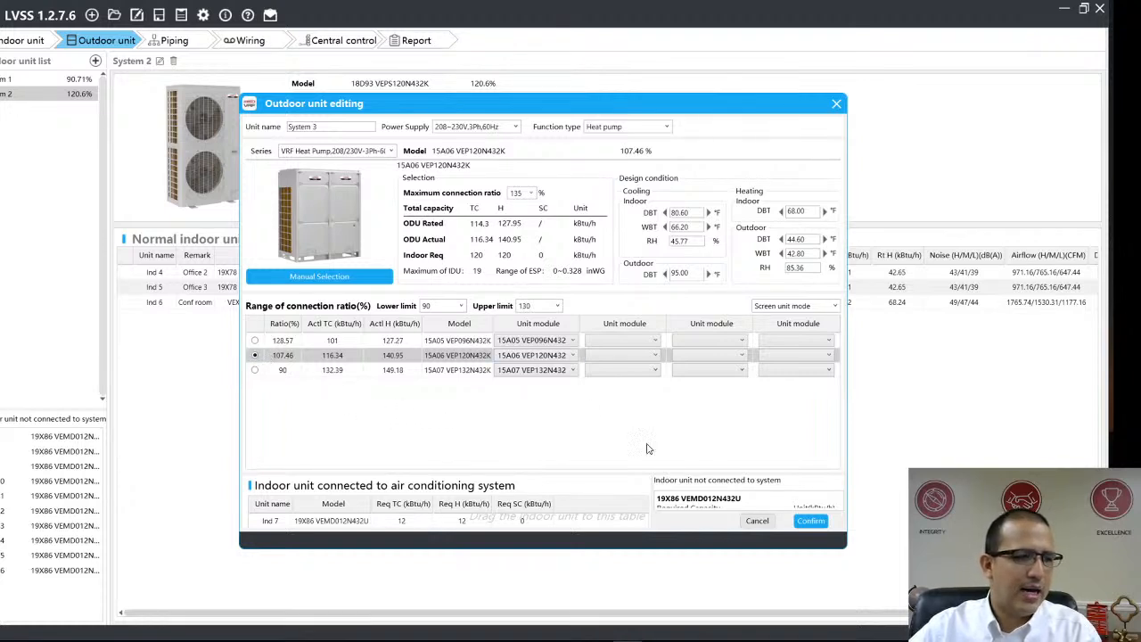
click(819, 526)
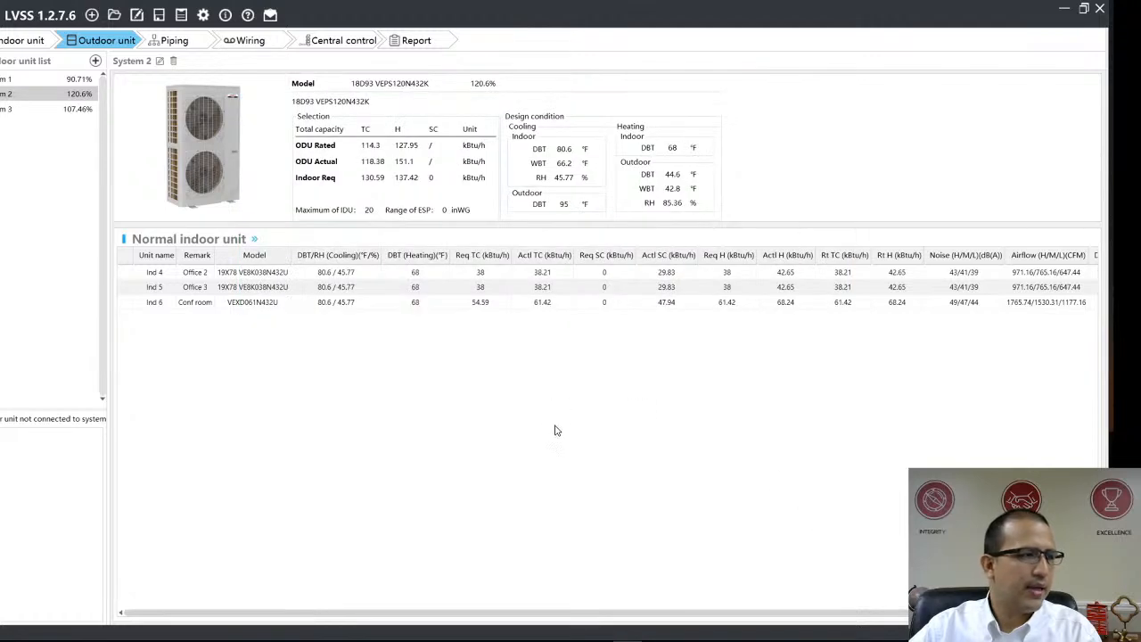
Step: Review the outdoor unit data of Systems 1, 2 and 3 and the piping diagrams generated for them
click(23, 83)
click(23, 93)
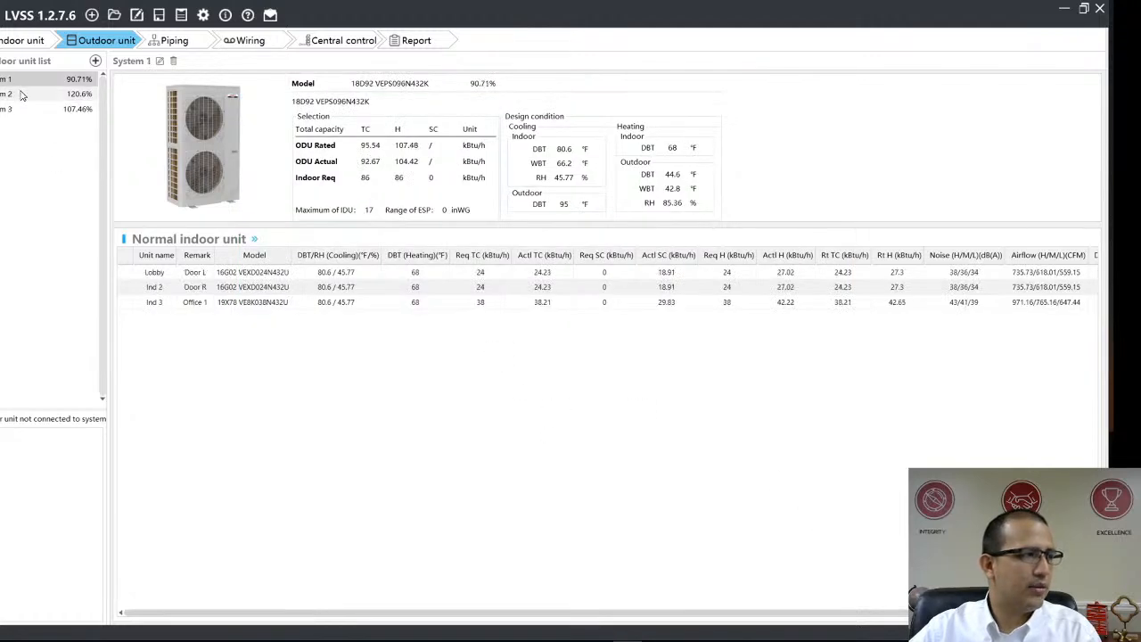
click(18, 110)
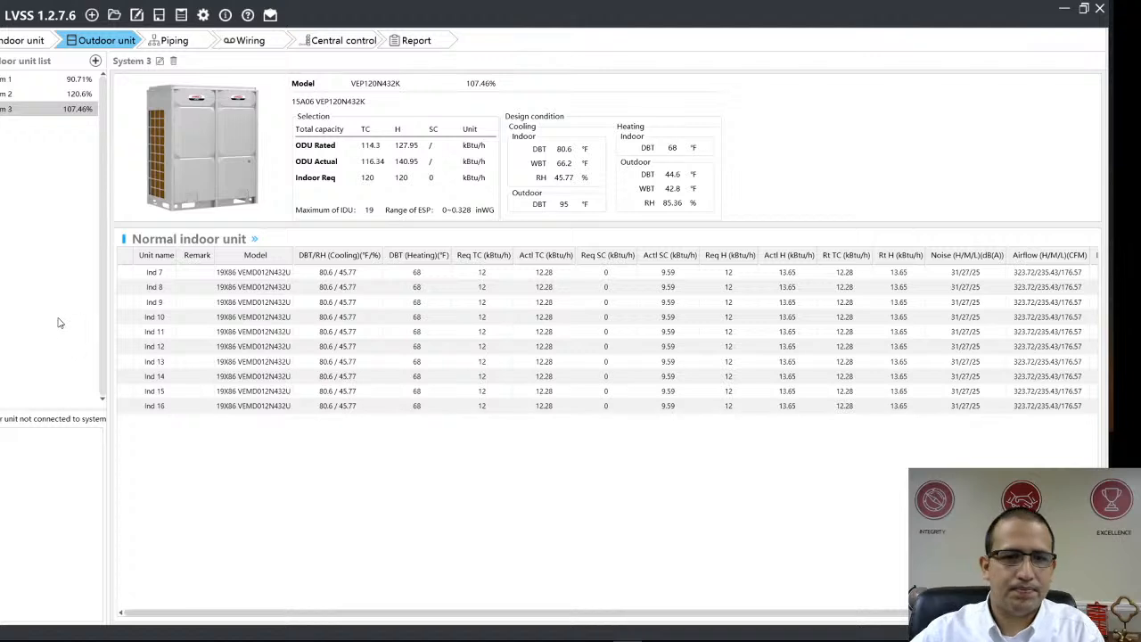
click(174, 41)
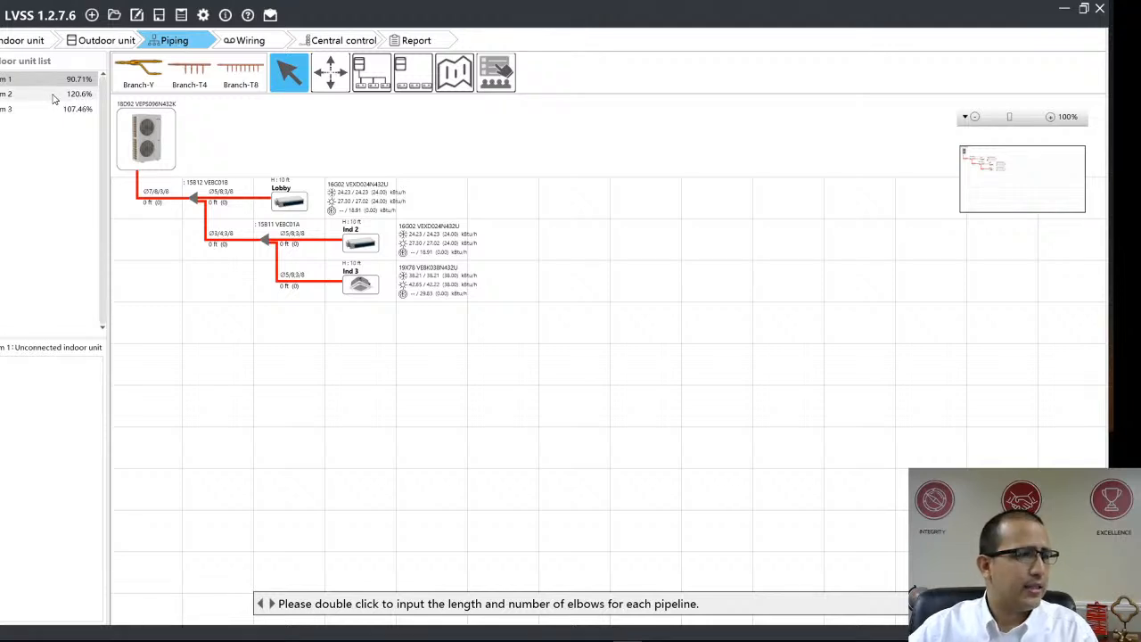
click(54, 96)
click(56, 111)
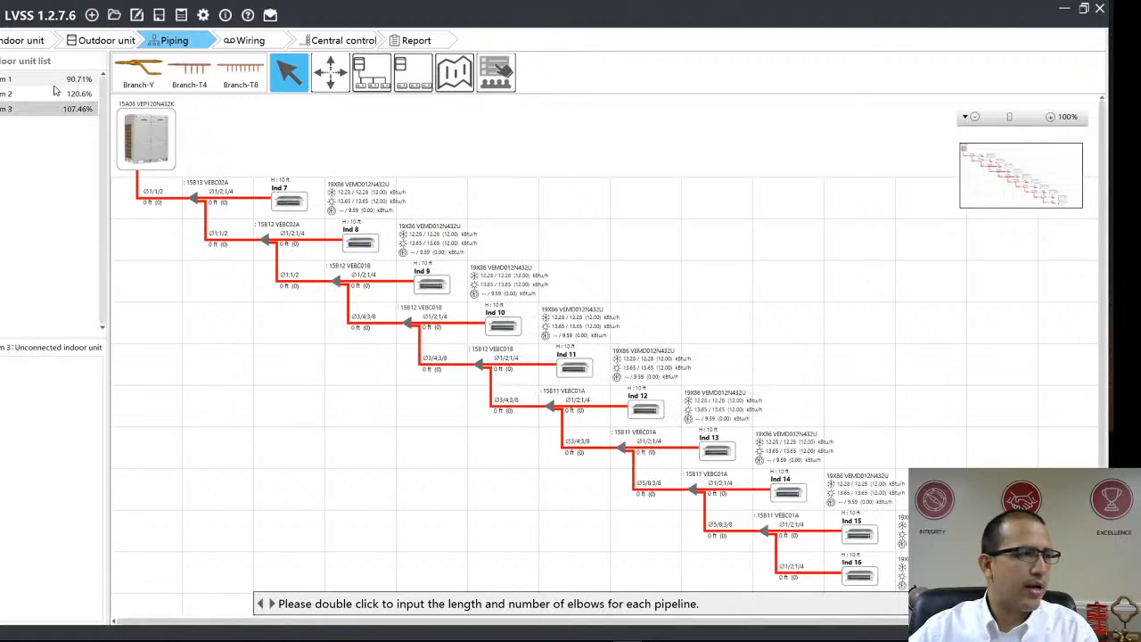
Step: In System 1's piping diagram, set the main pipe from the outdoor unit to 10 ft with 3 elbows
click(55, 80)
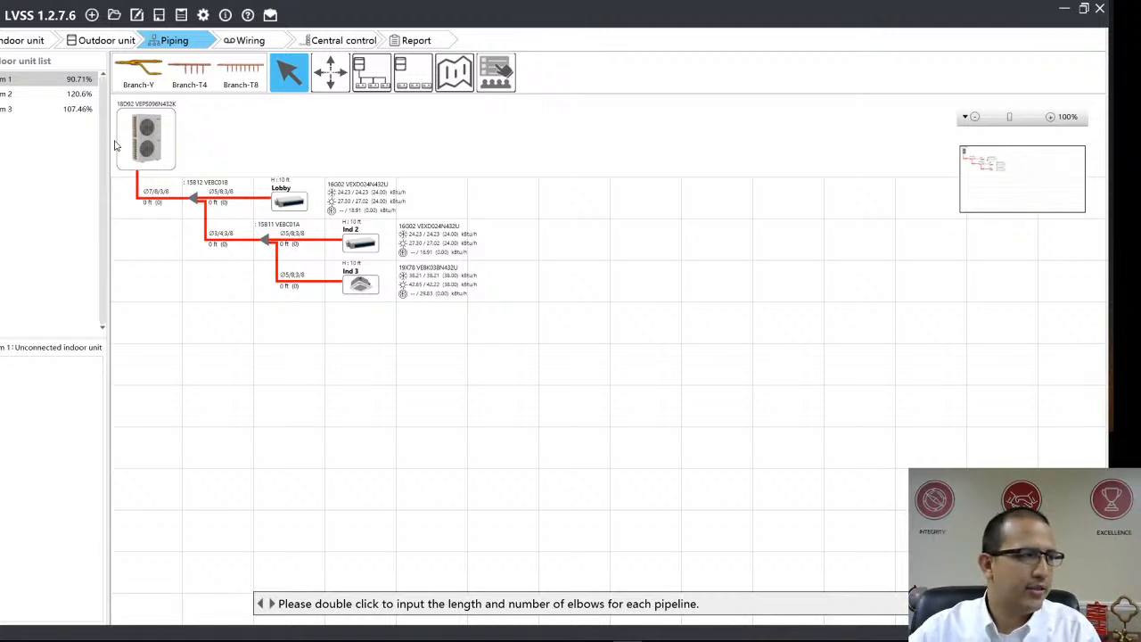
double_click(153, 201)
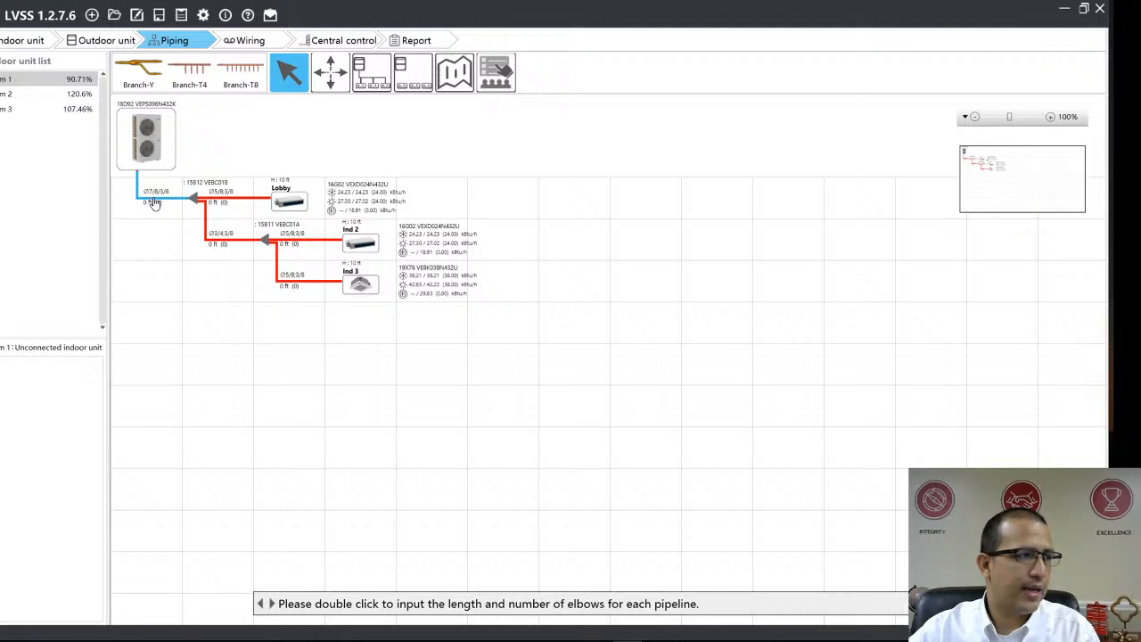
drag(273, 182, 505, 135)
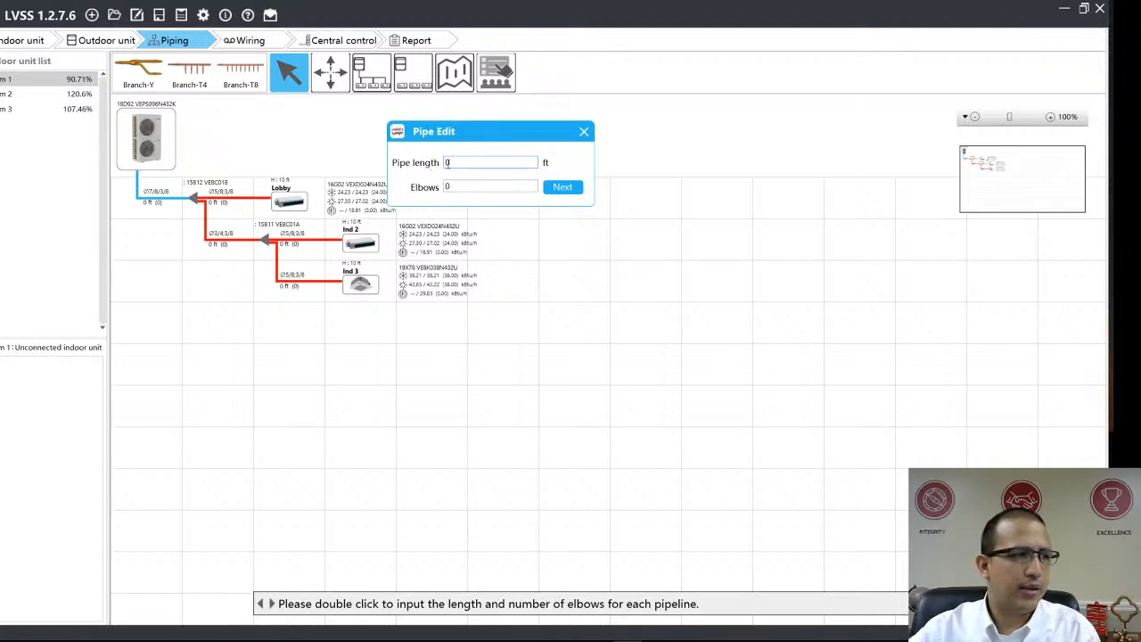
double_click(447, 163)
text(1)
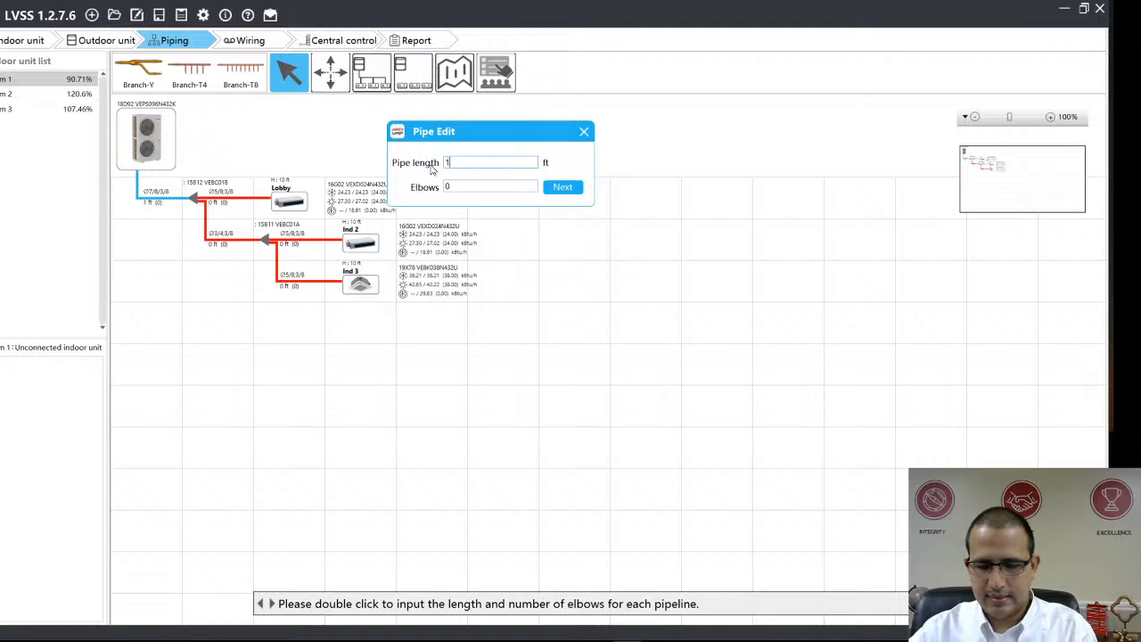
text(0)
double_click(447, 187)
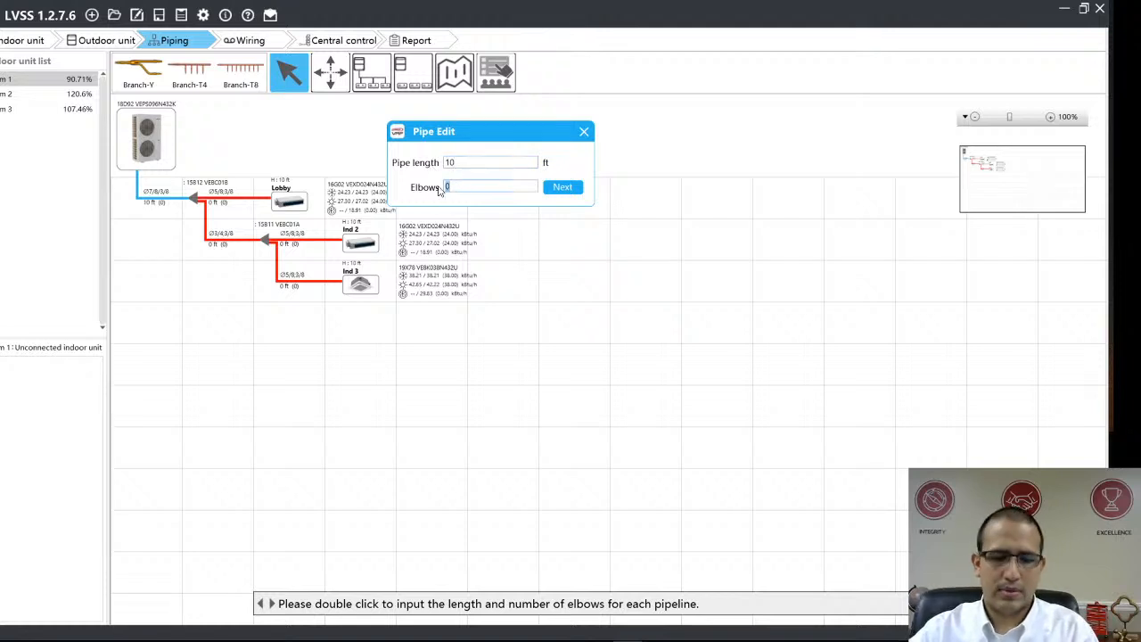
click(560, 187)
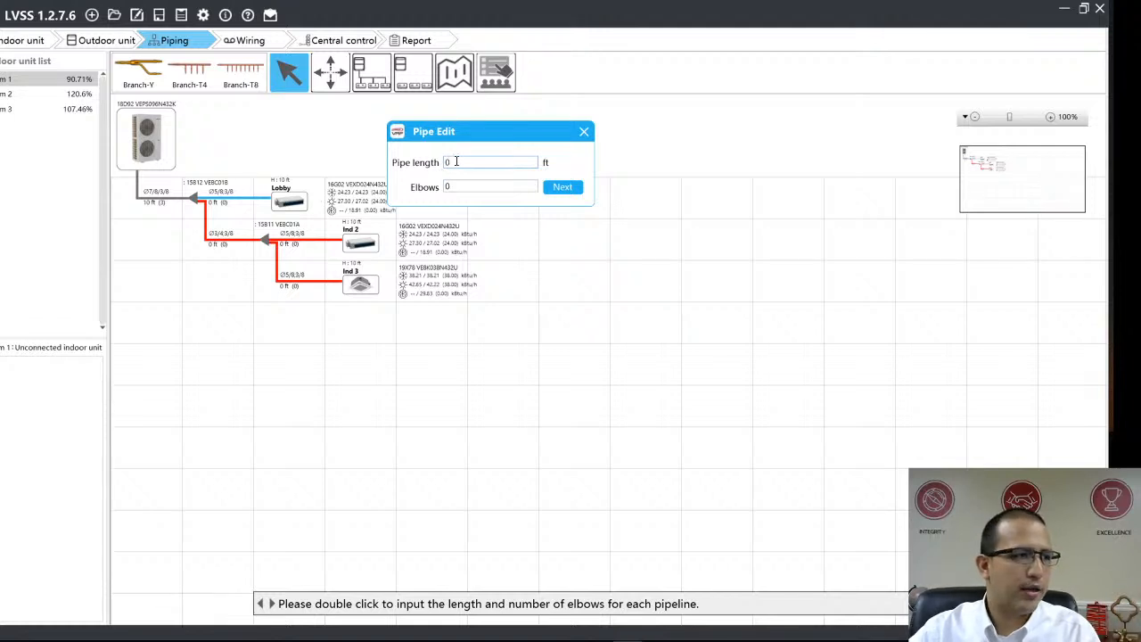
Step: Set the System 1 pipe leading to the Lobby unit to 5 ft with 1 elbow
drag(456, 161, 445, 167)
text(5)
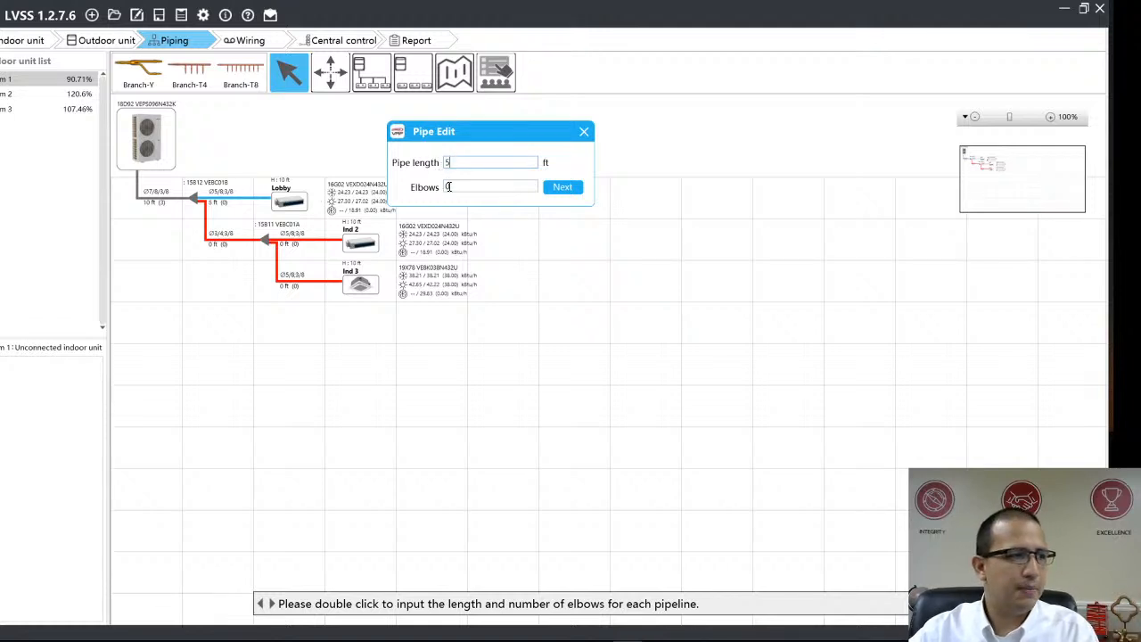
key(Tab)
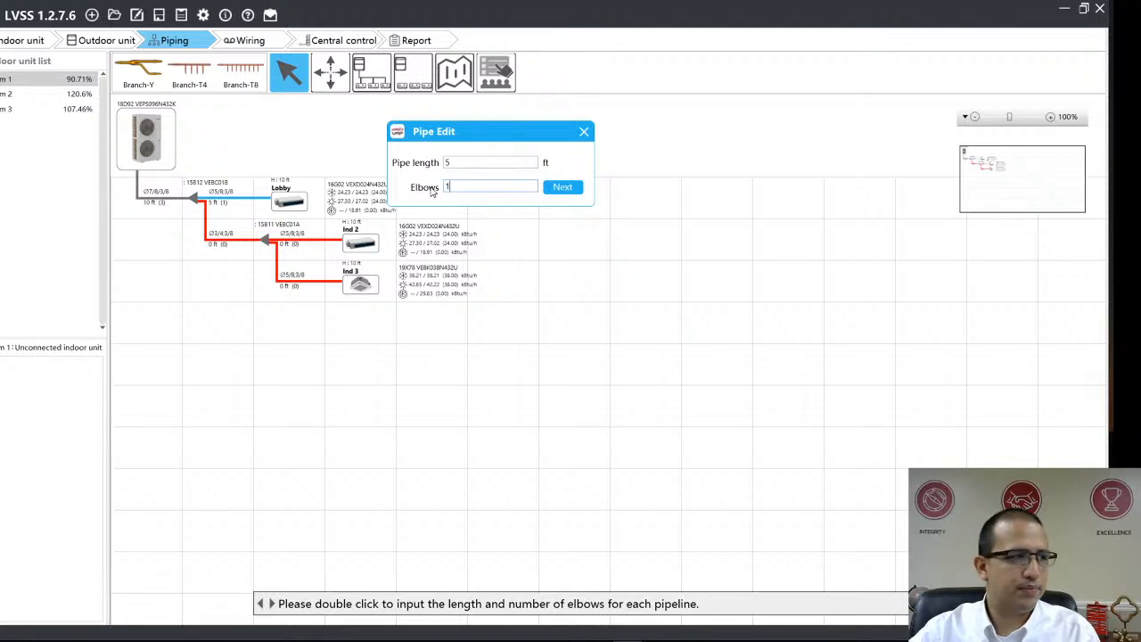
click(561, 187)
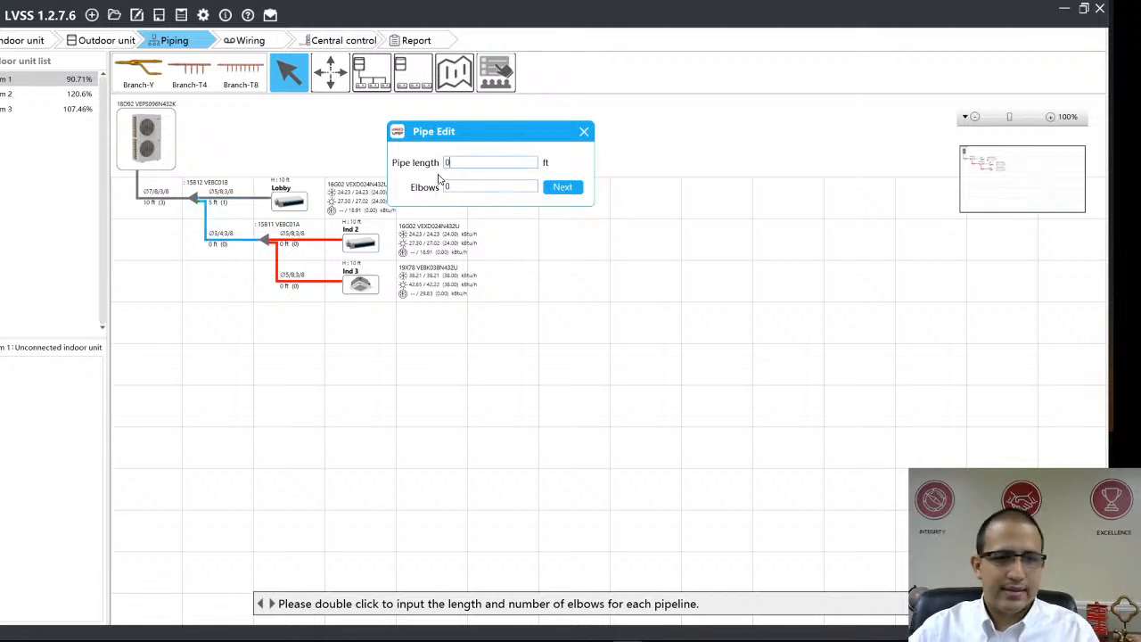
Step: Set System 1's pipe between the two branches to 20 ft and the pipe to Ind 2 to 3 ft
drag(452, 161, 443, 166)
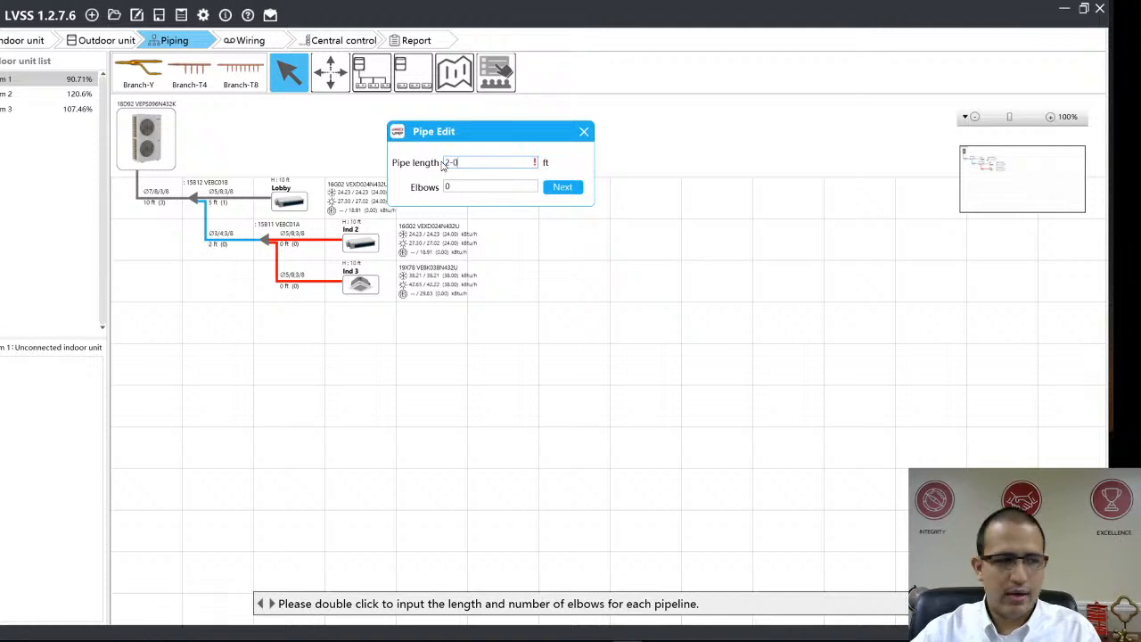
text(20)
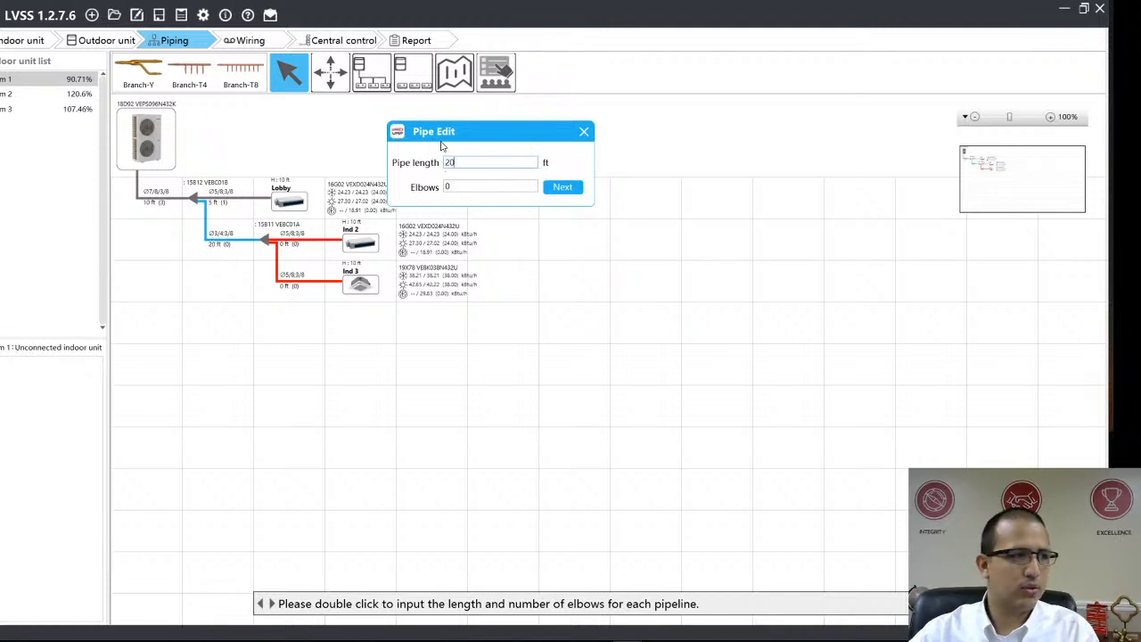
click(563, 192)
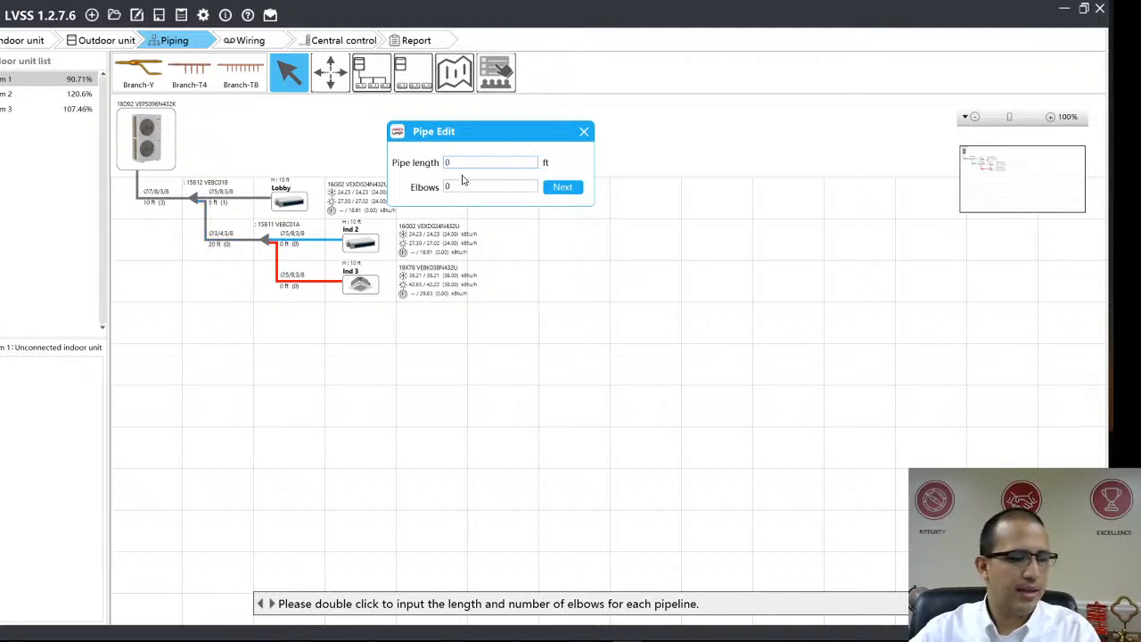
click(552, 192)
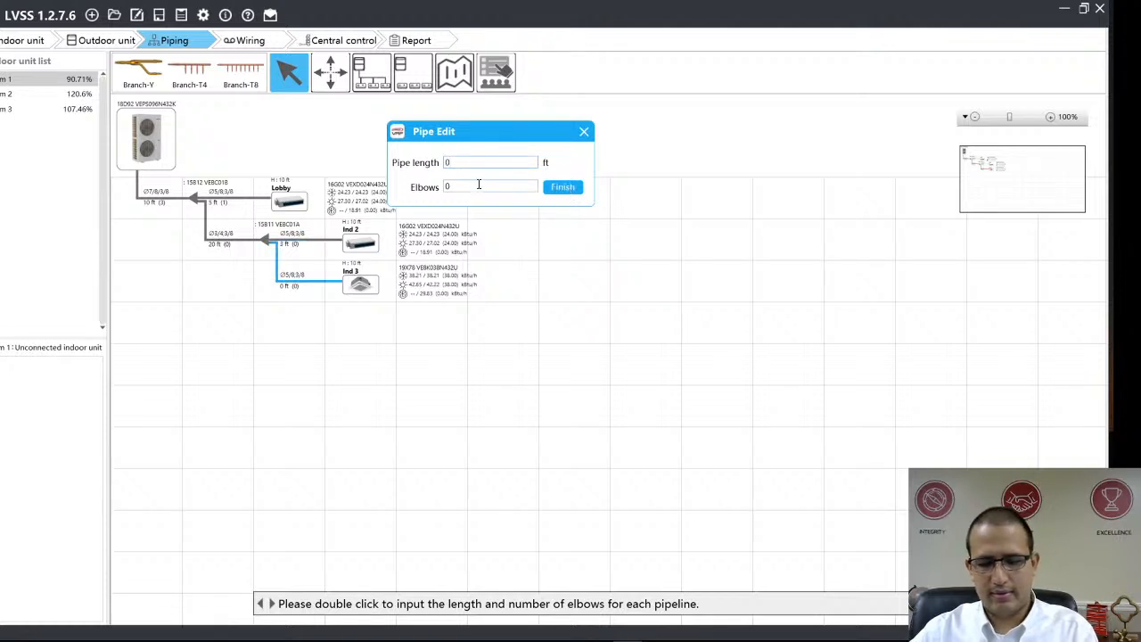
Step: Set the pipe to Ind 3 to 9 ft with 2 elbows and finish System 1's pipe data
double_click(447, 189)
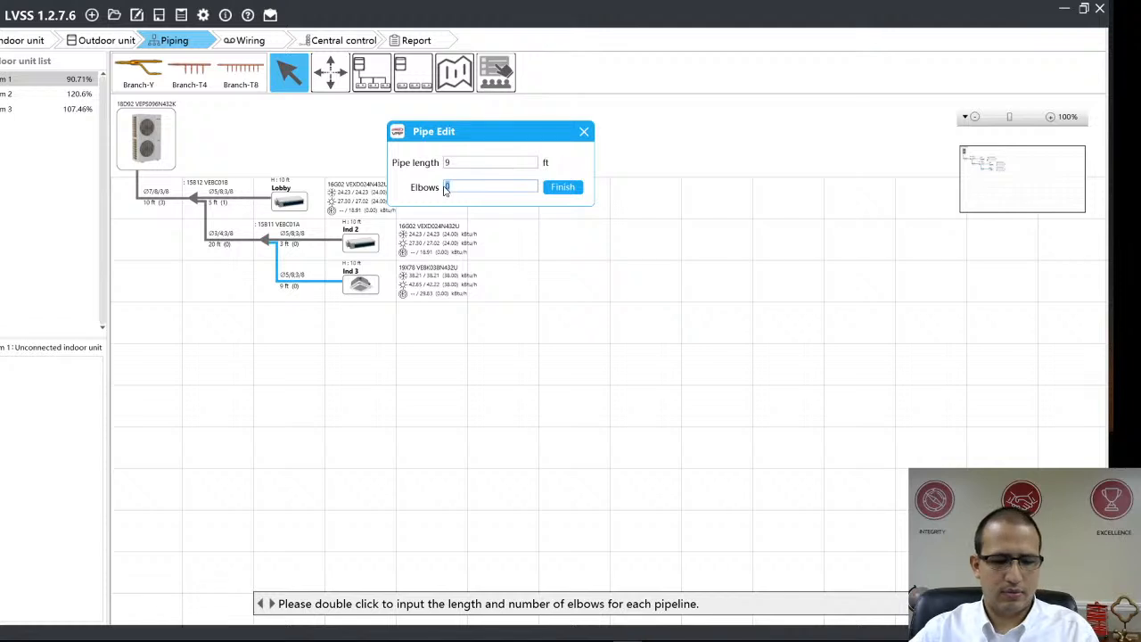
text(2)
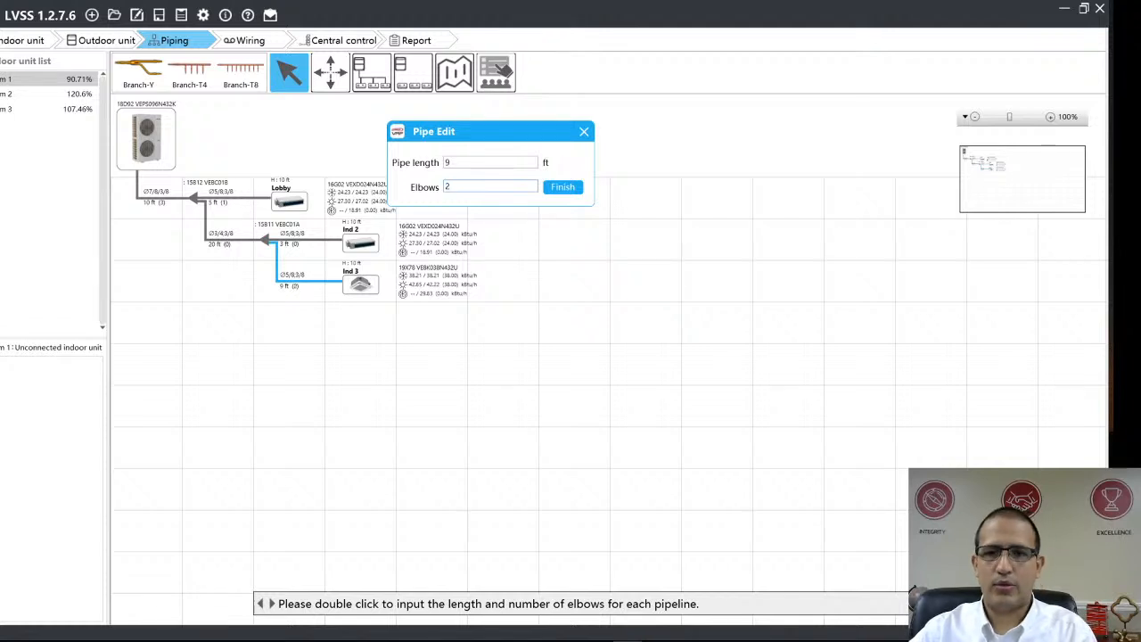
click(561, 191)
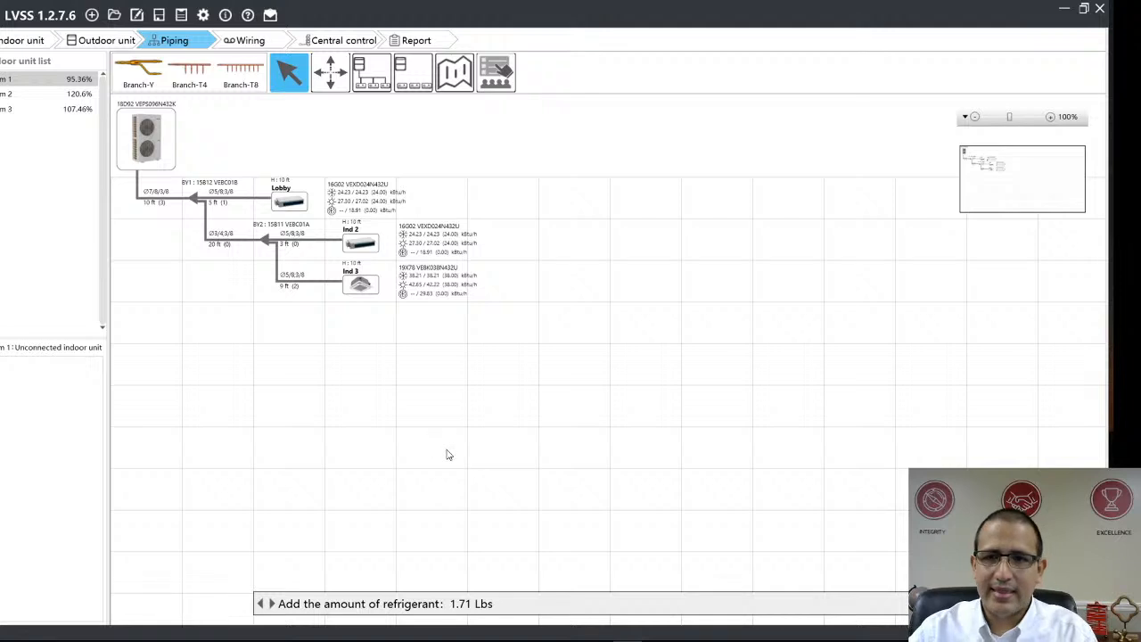
Step: Examine System 2's piping diagram
click(27, 95)
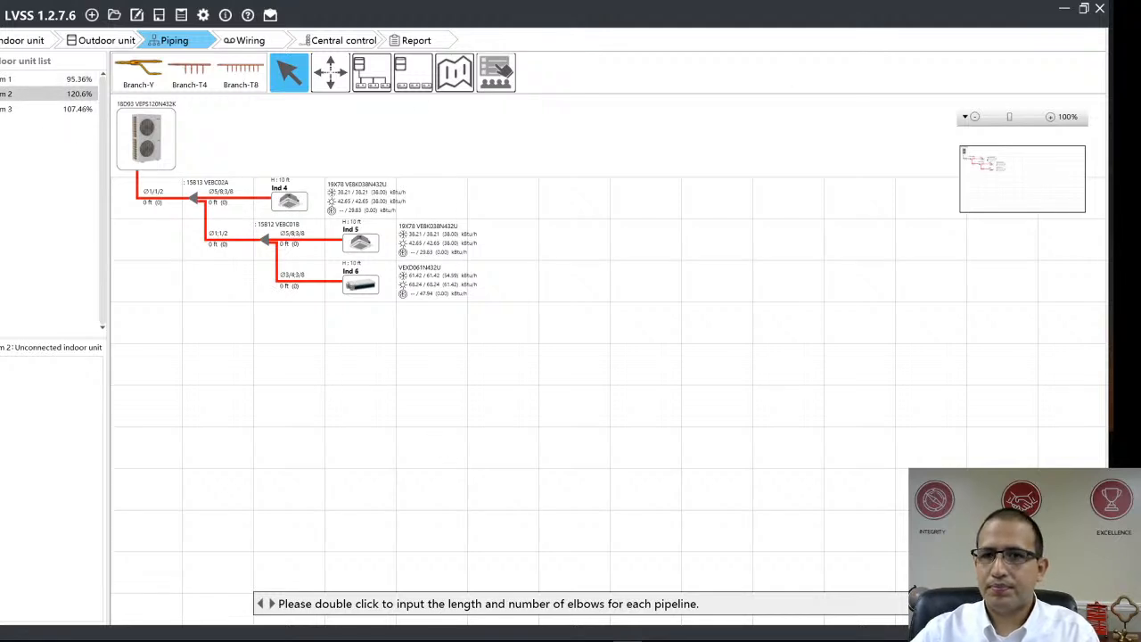
click(365, 640)
click(365, 640)
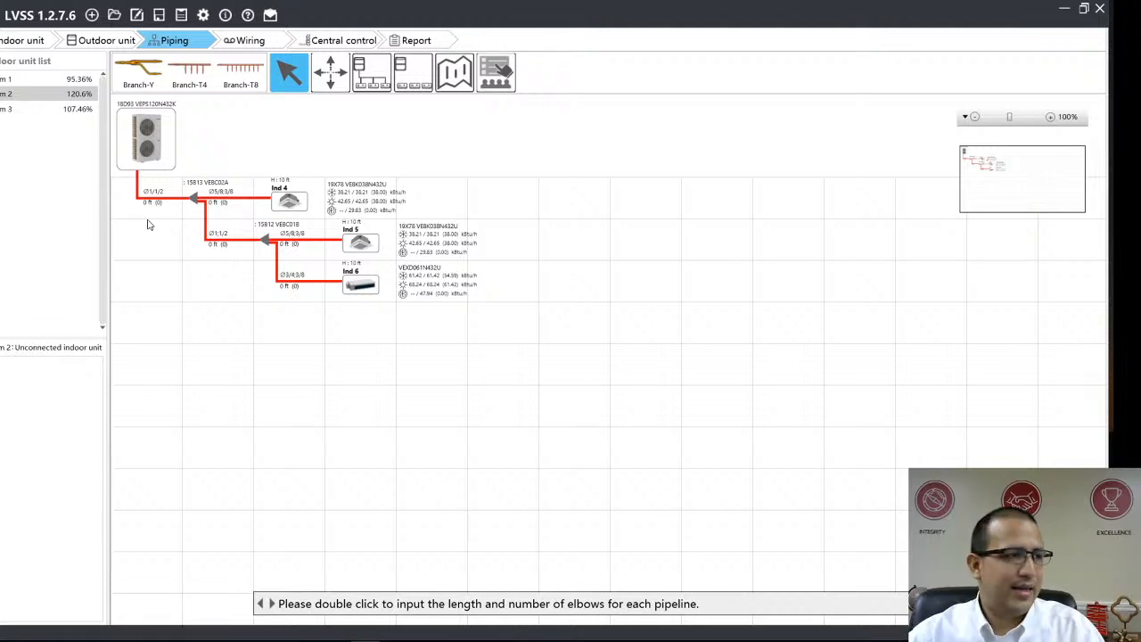
Step: Reset System 3's automatically generated piping design to an empty layout for manual connection of its indoor units
click(24, 110)
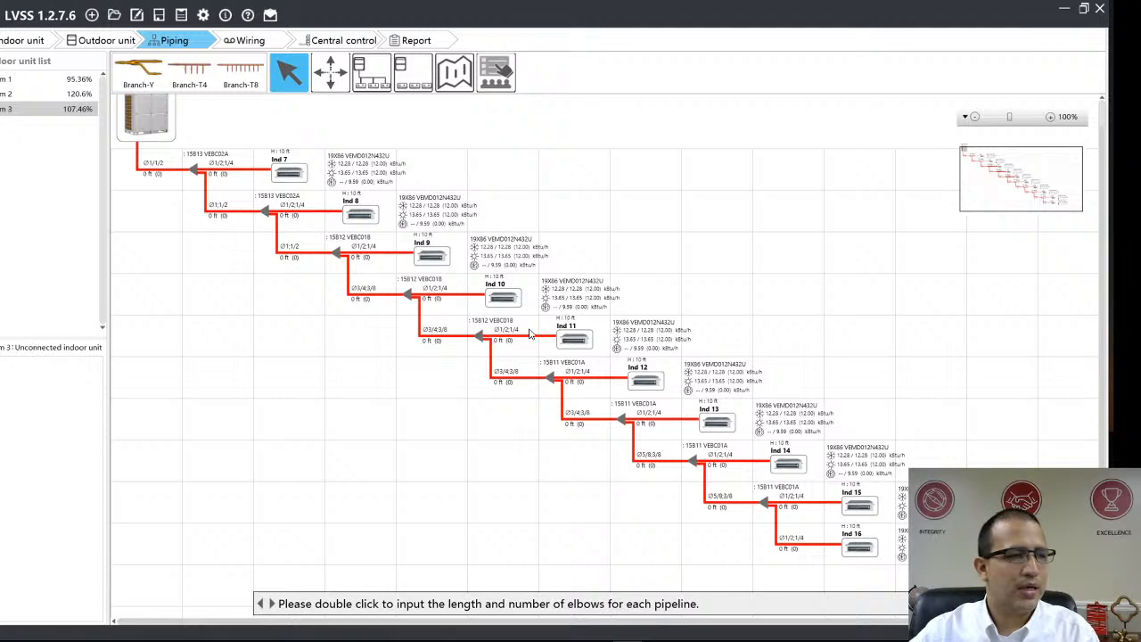
scroll(530, 332, up, 1)
scroll(533, 333, down, 1)
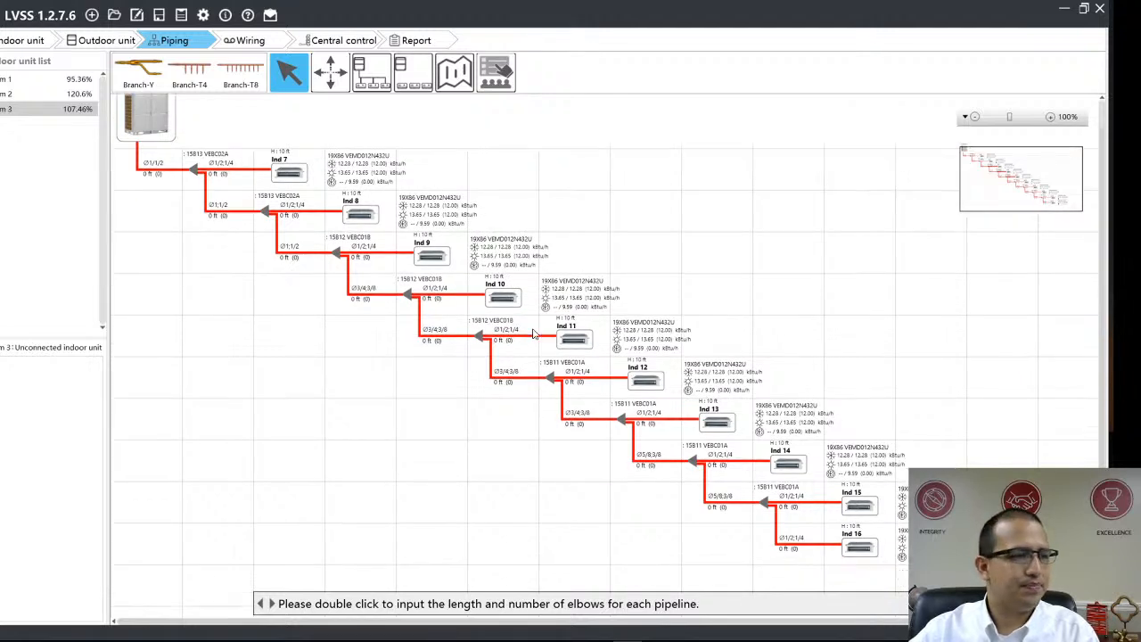
click(414, 84)
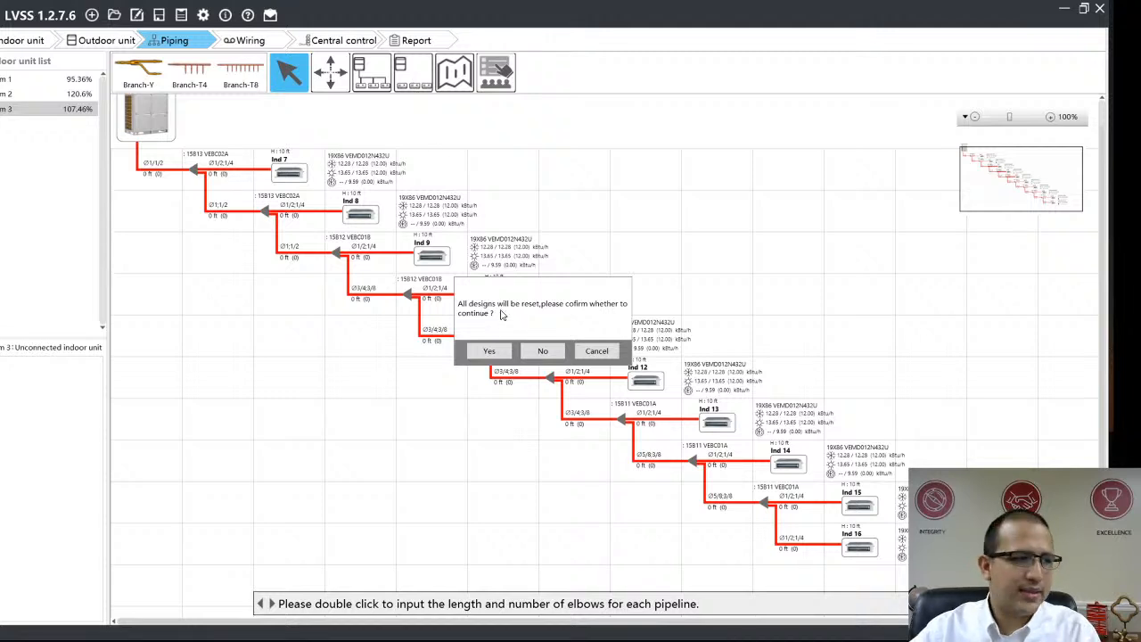
click(492, 352)
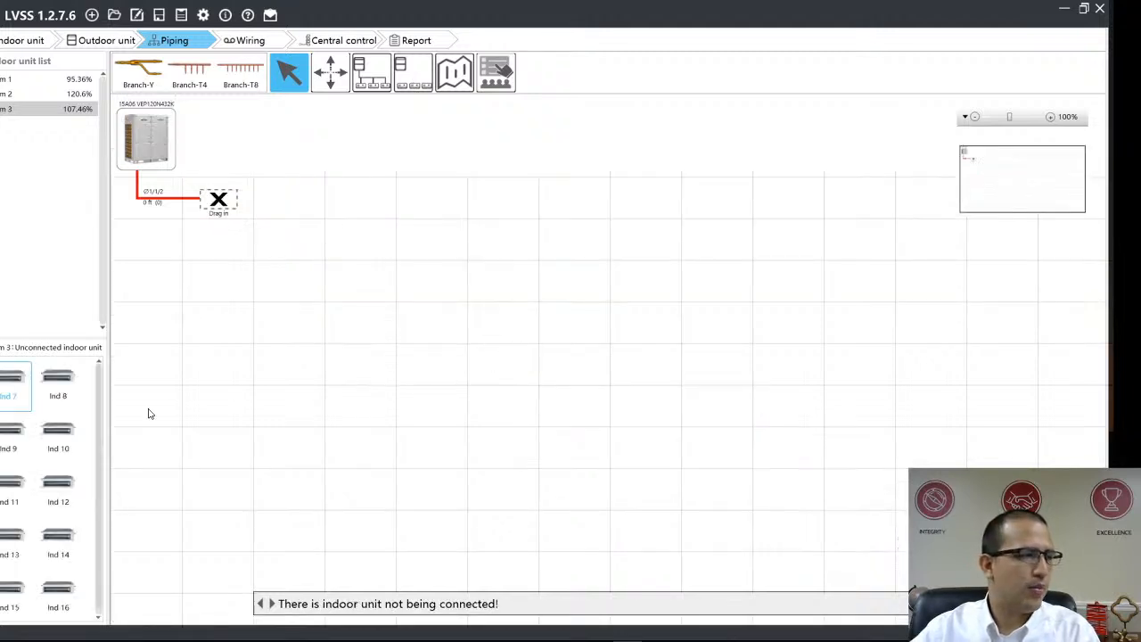
Step: Place a Branch-Y at the open end of System 3's main pipe
scroll(56, 470, down, 1)
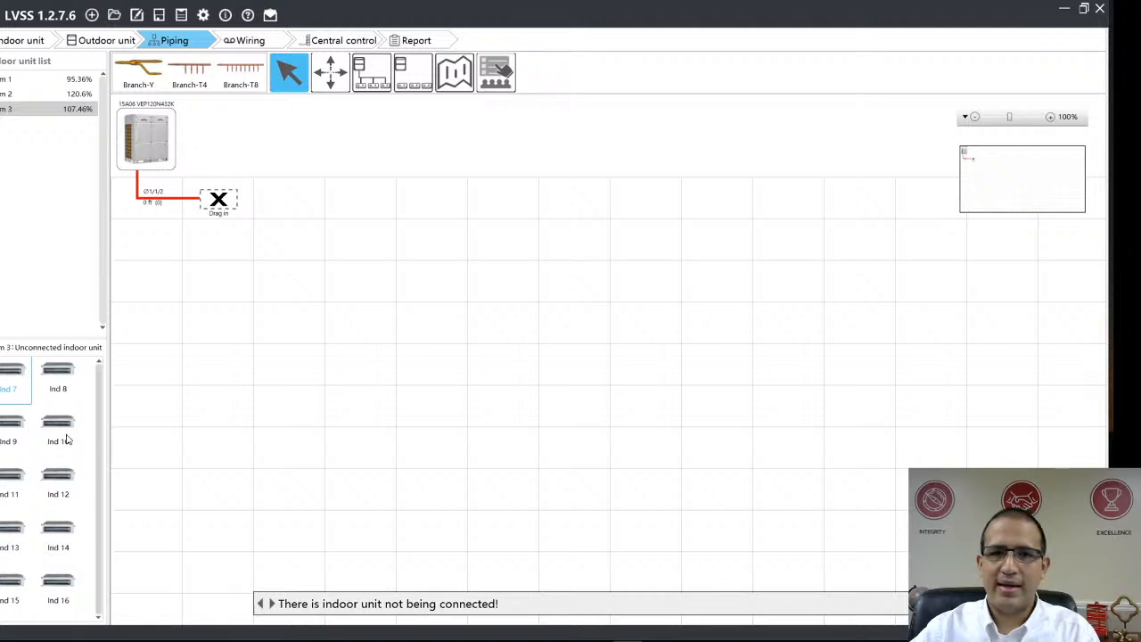
scroll(67, 482, up, 1)
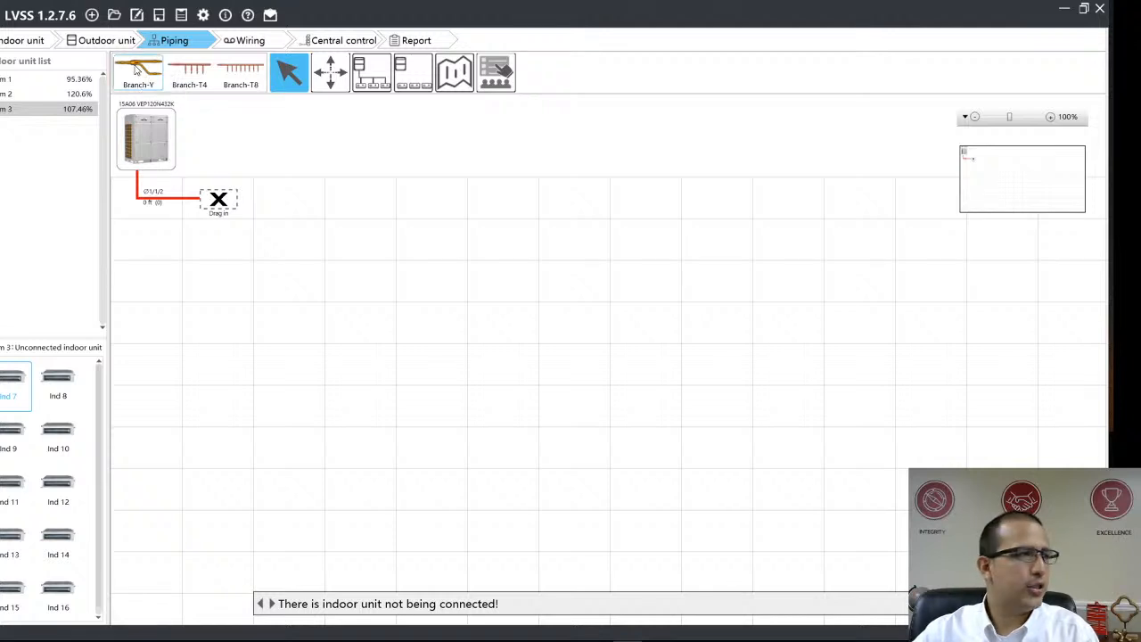
drag(134, 68, 224, 205)
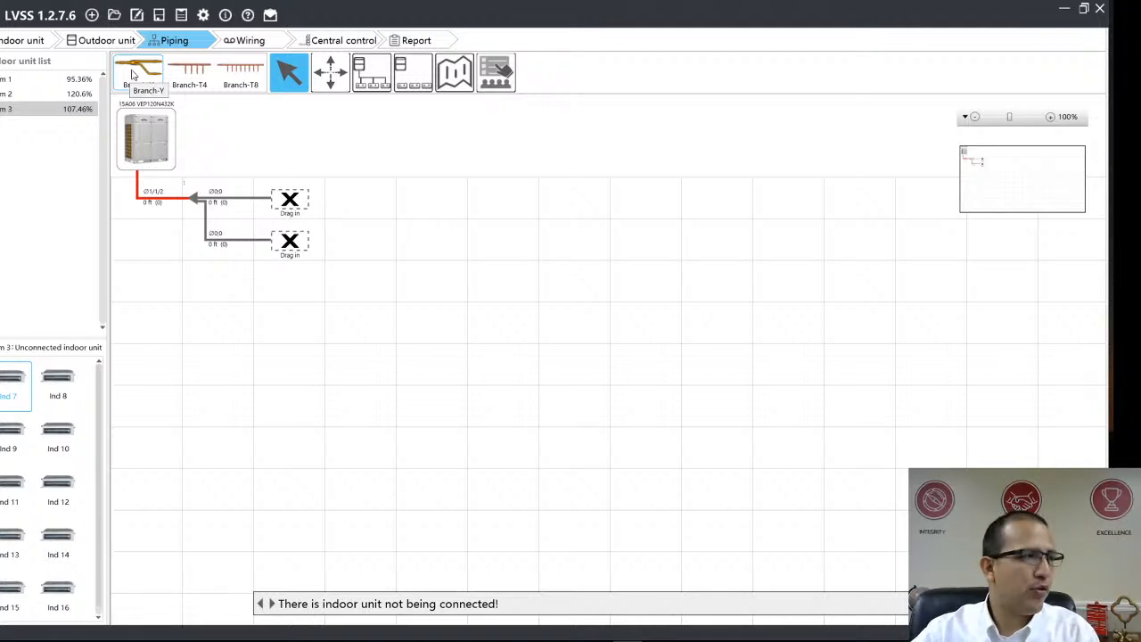
Step: Add six more Branch-Y fittings to System 3's open pipe ends, leaving the lower outlet of the first branch unextended
drag(132, 75, 303, 207)
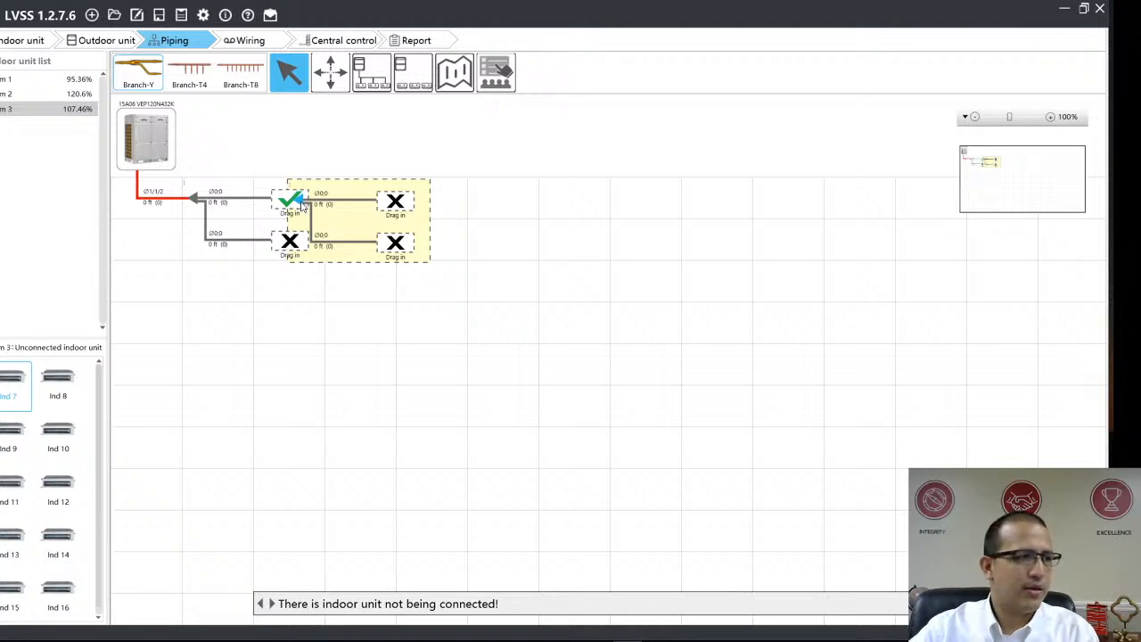
drag(302, 206, 302, 206)
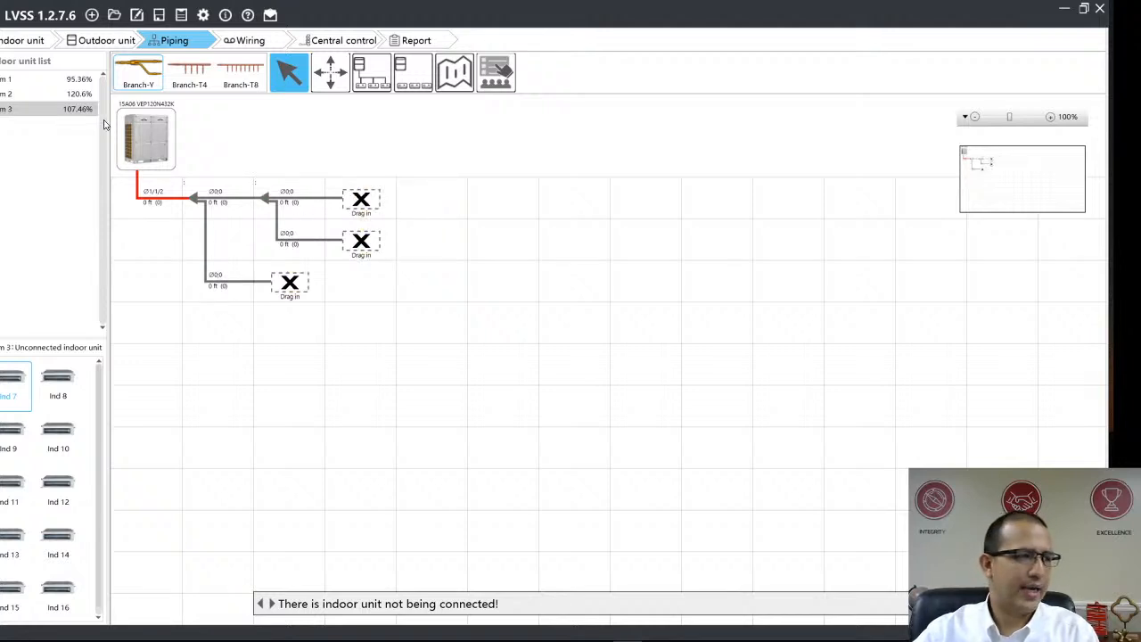
drag(141, 76, 362, 202)
drag(141, 77, 361, 283)
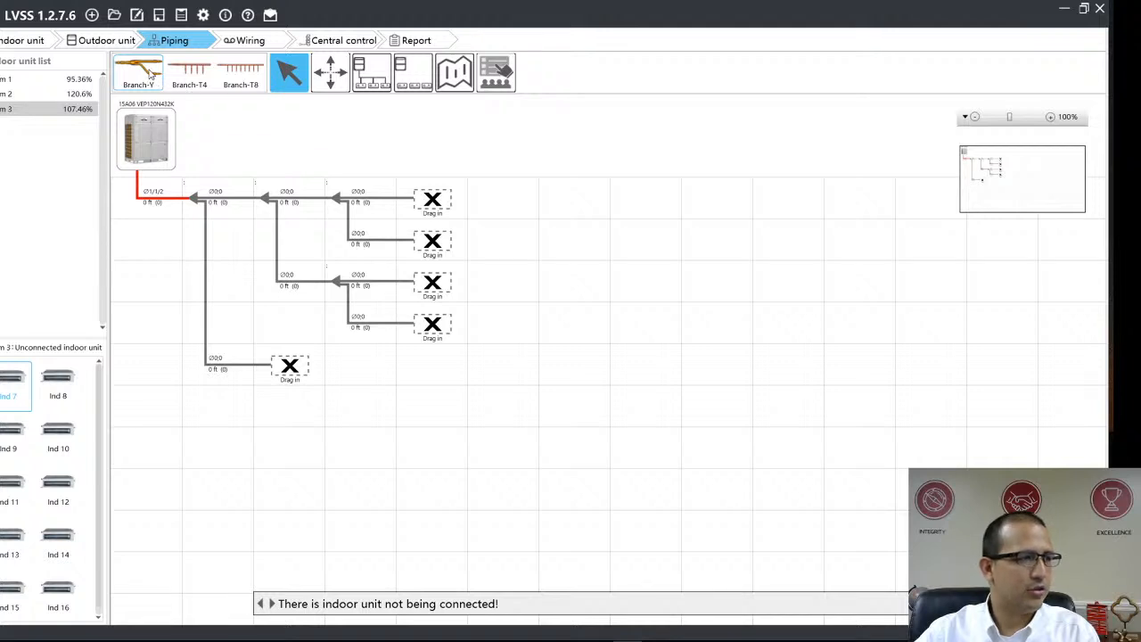
drag(149, 76, 433, 202)
drag(141, 77, 435, 287)
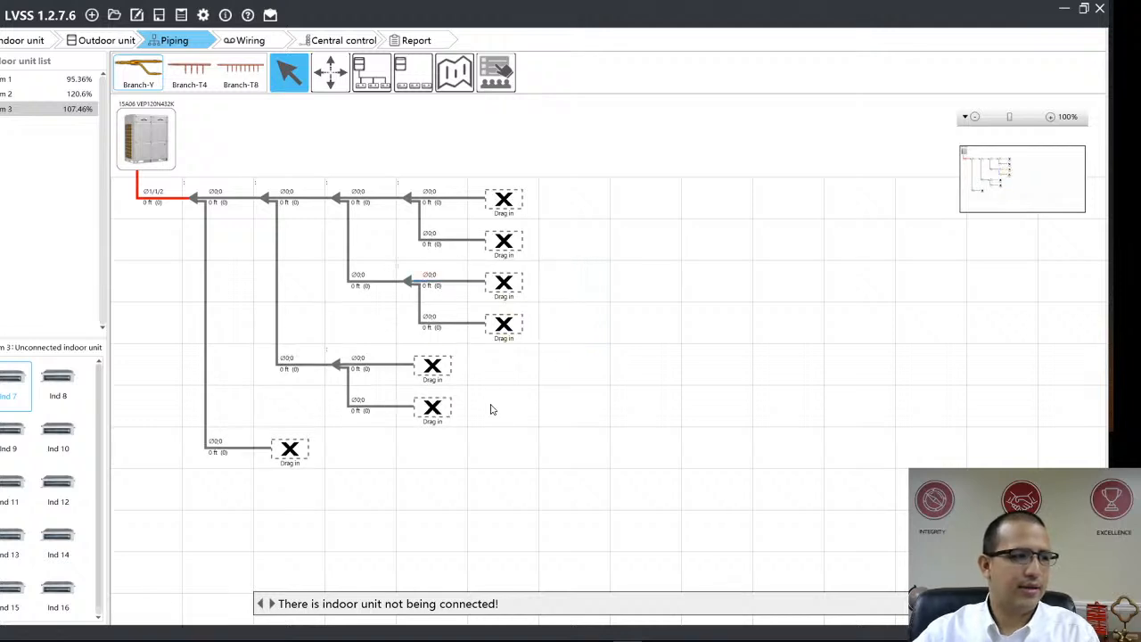
drag(143, 72, 510, 205)
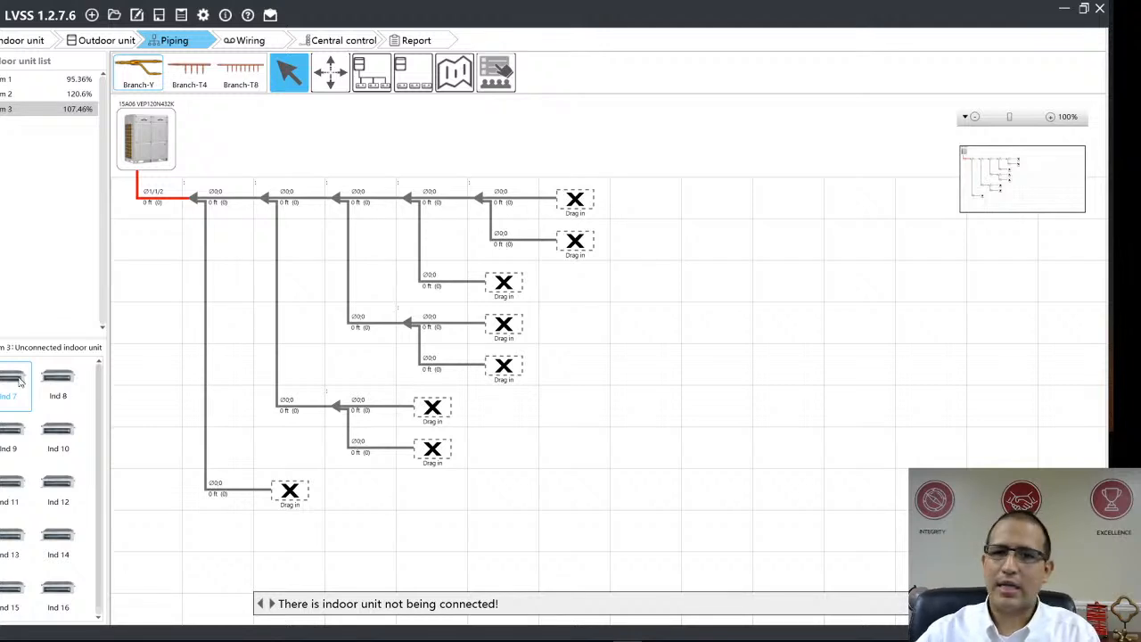
Step: Connect indoor units Ind 7 through Ind 13 in order to the open ends of System 3's upper branches
drag(3, 390, 586, 212)
drag(9, 383, 575, 242)
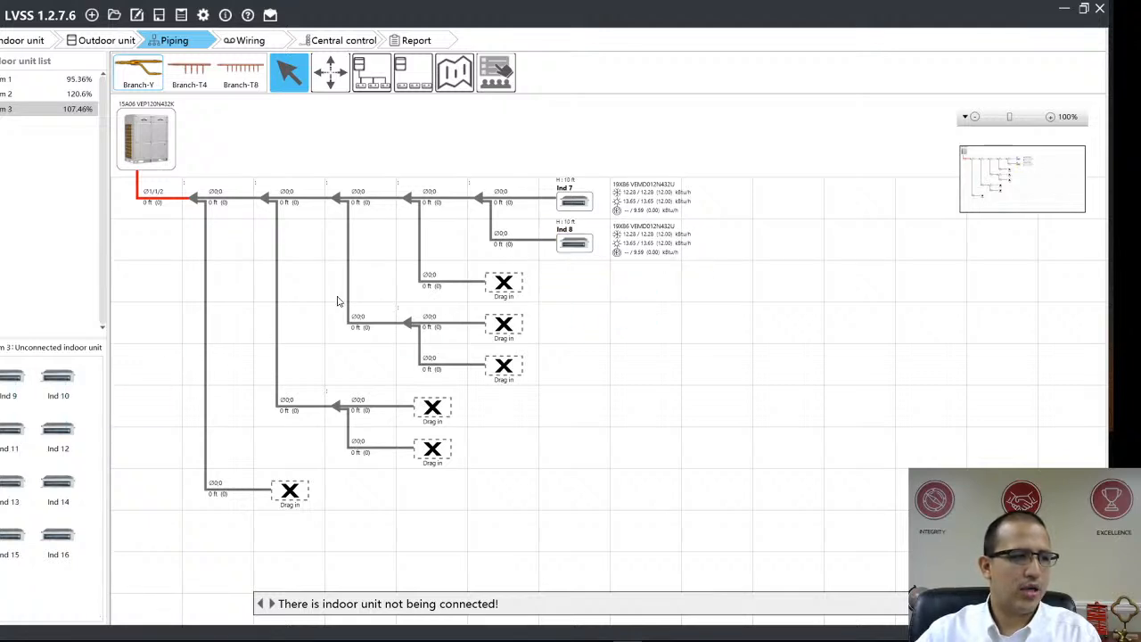
drag(30, 378, 508, 326)
drag(13, 382, 507, 366)
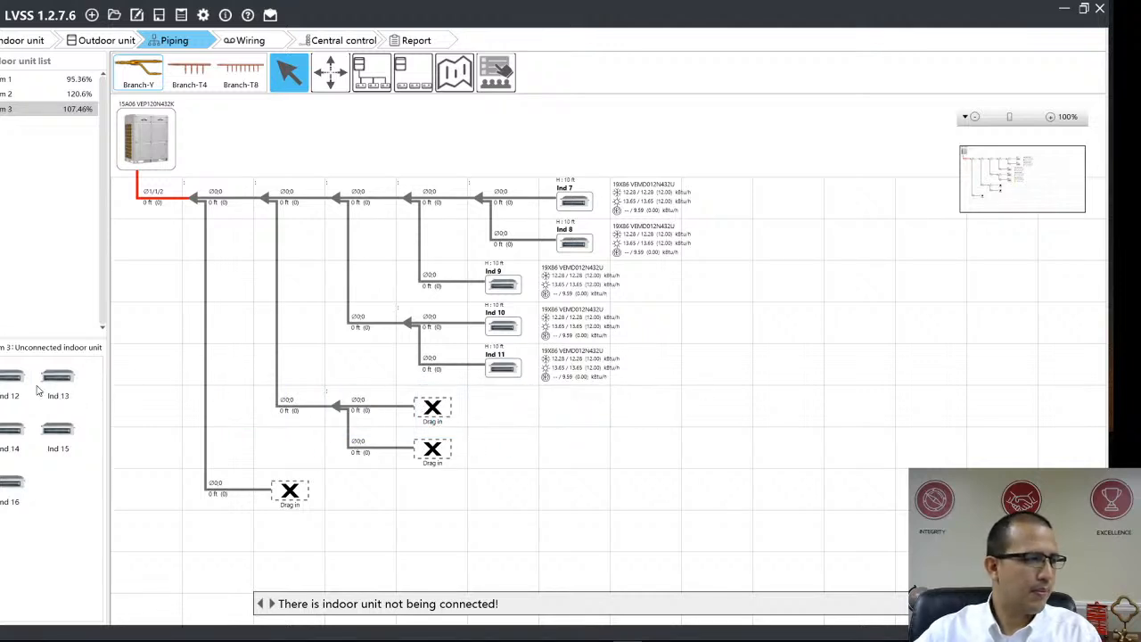
drag(13, 382, 433, 409)
drag(13, 380, 426, 452)
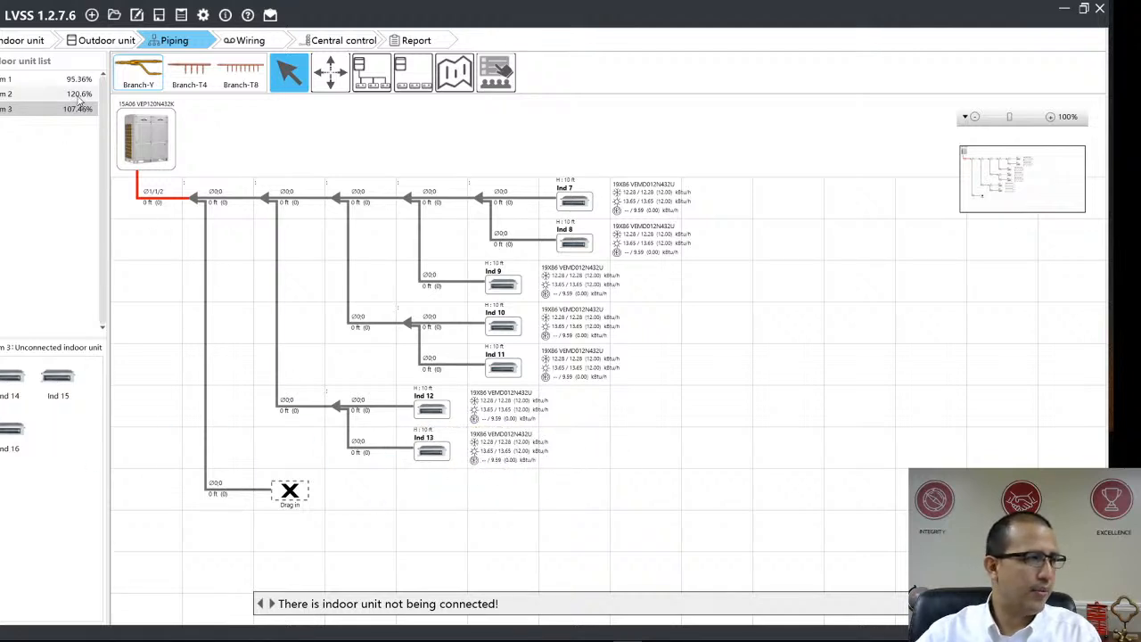
Step: Extend System 3's last open pipe end with two Branch-Y fittings and connect Ind 14, Ind 15 and Ind 16 to them
drag(131, 73, 290, 462)
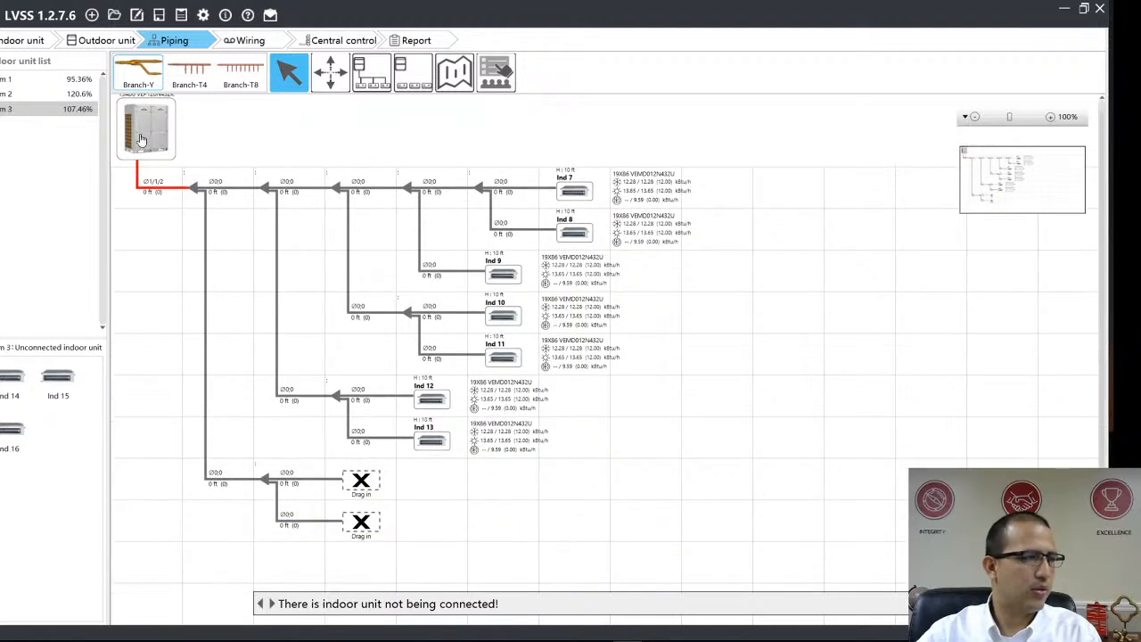
drag(126, 77, 406, 500)
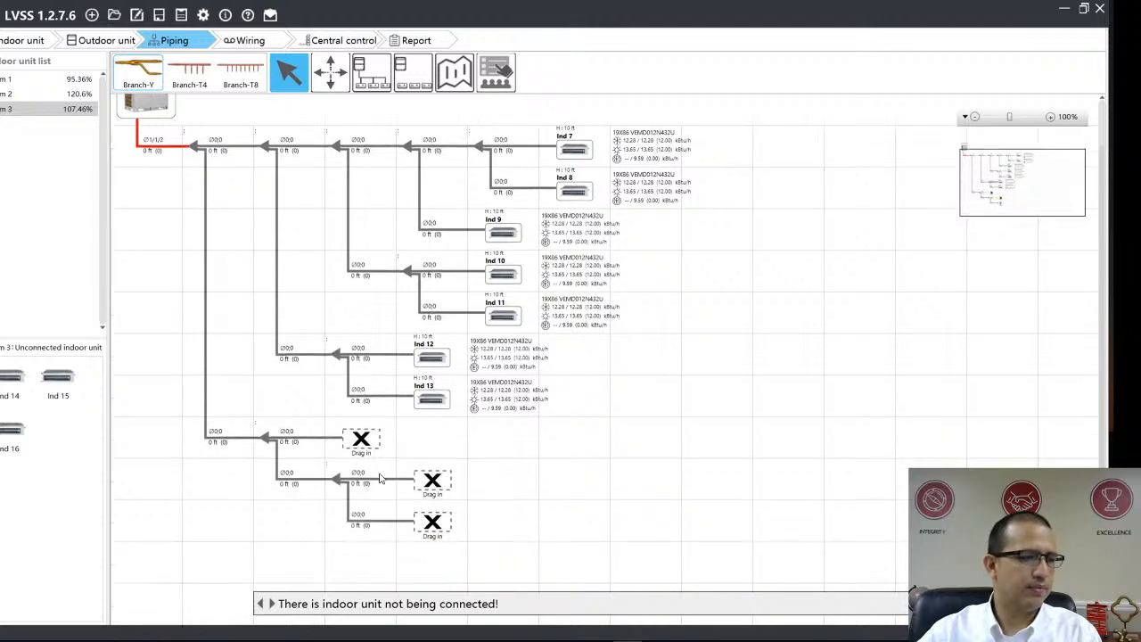
drag(6, 385, 432, 482)
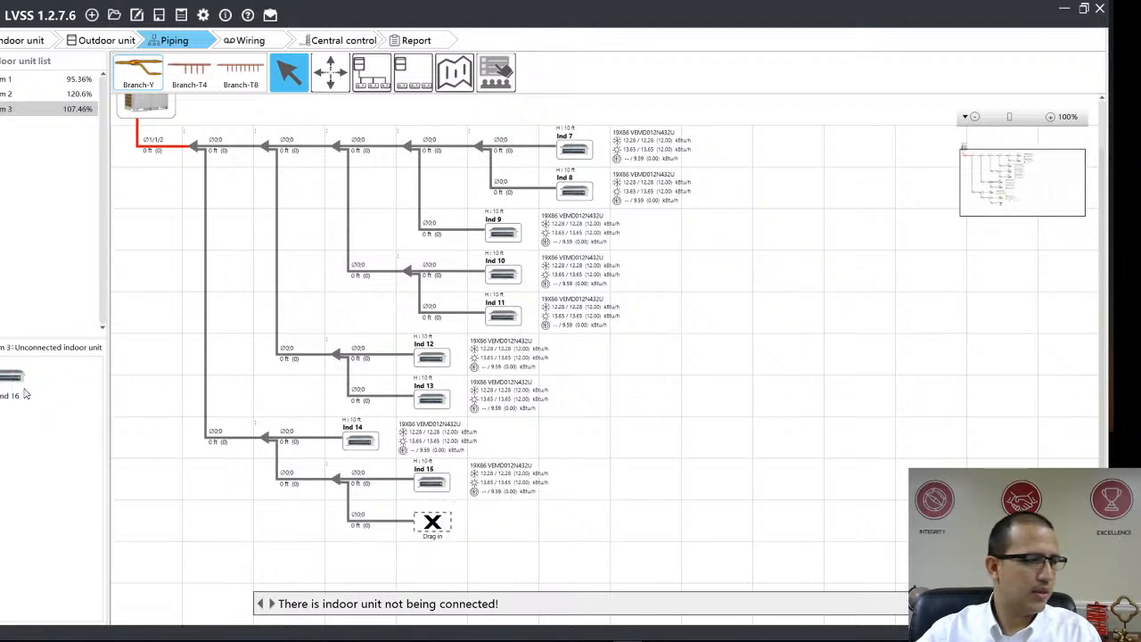
drag(11, 383, 435, 526)
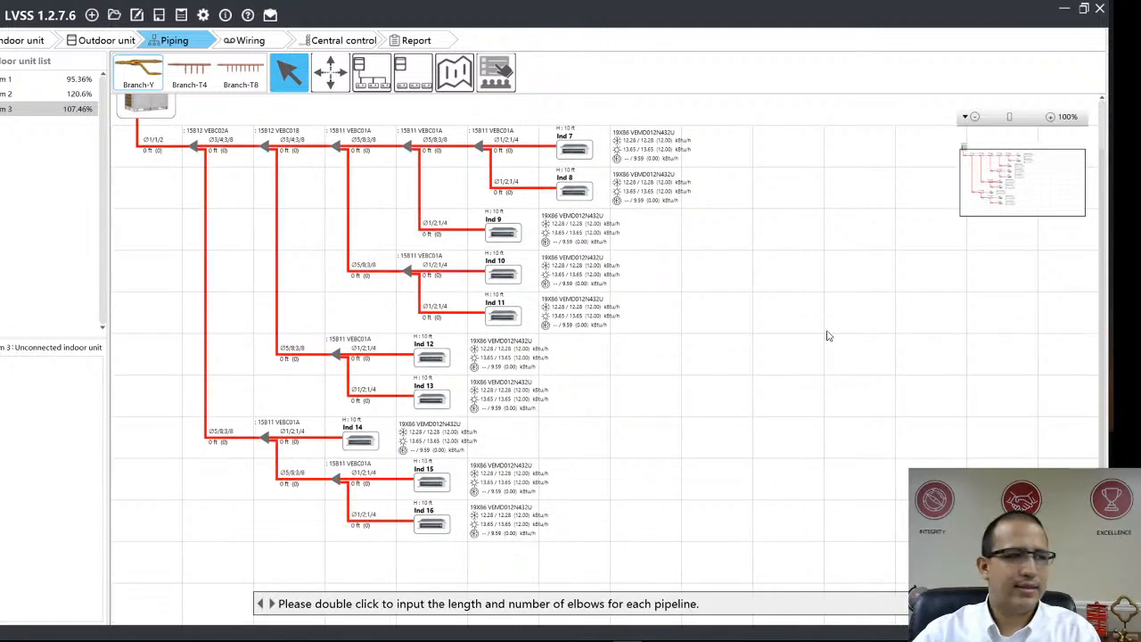
Step: Set System 3's main pipe from the outdoor unit to 20 ft with 3 elbows
scroll(807, 392, up, 2)
scroll(798, 444, down, 1)
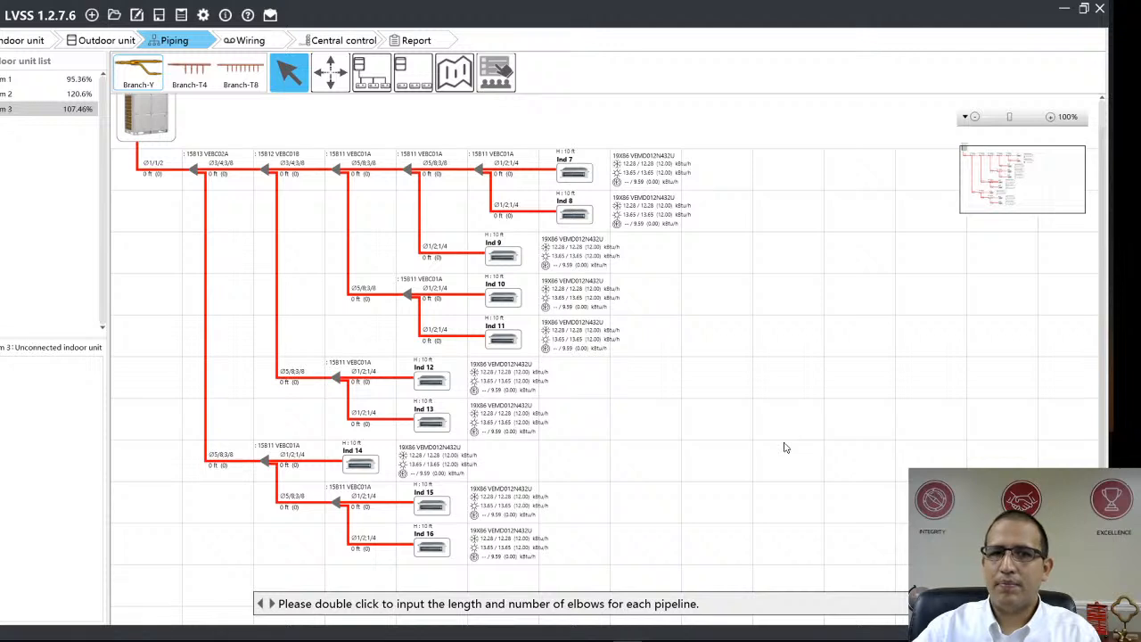
scroll(785, 447, up, 1)
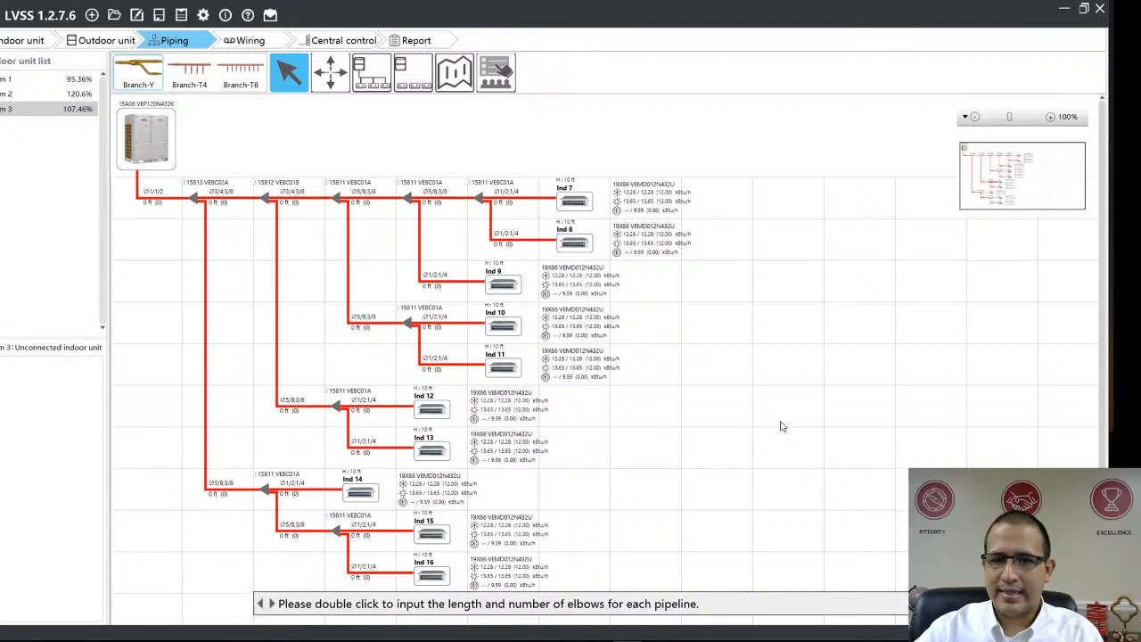
double_click(164, 204)
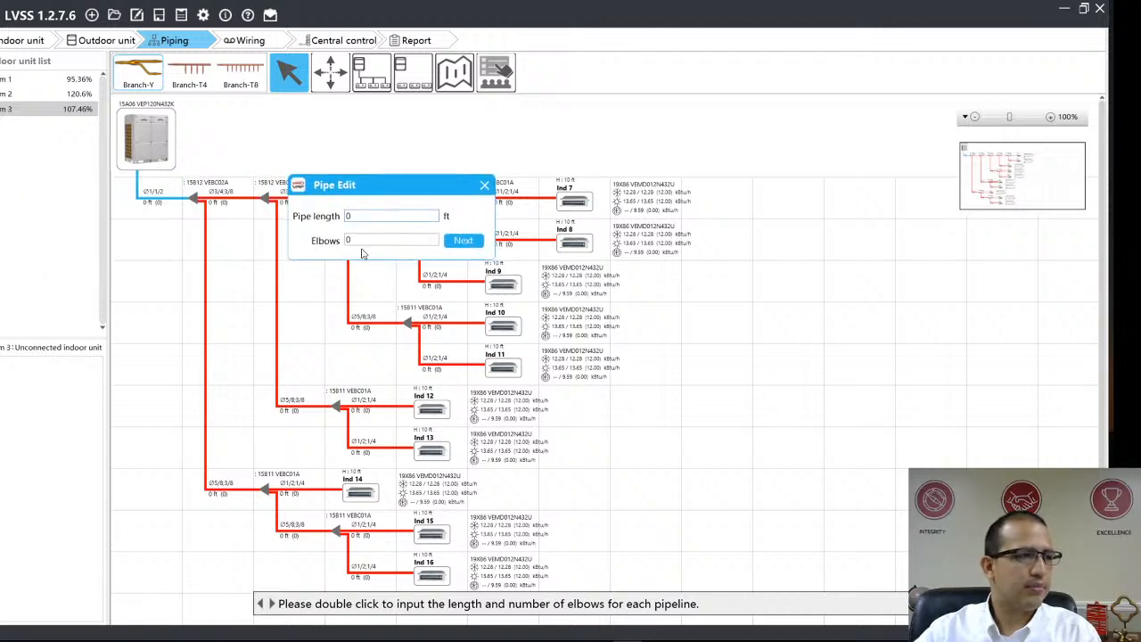
text(20)
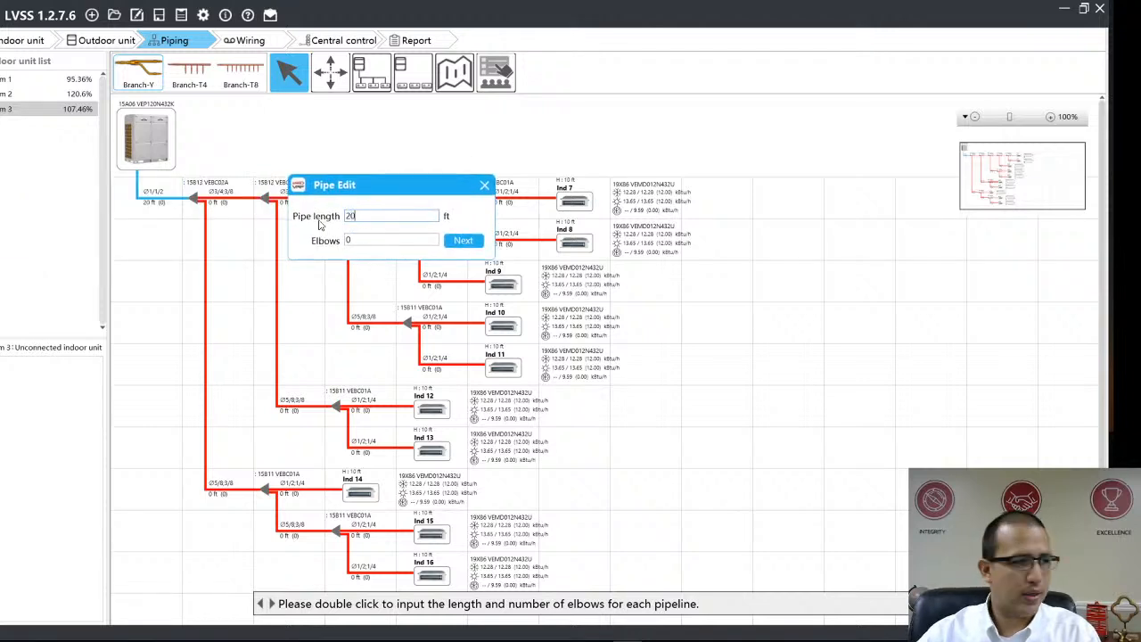
key(Tab)
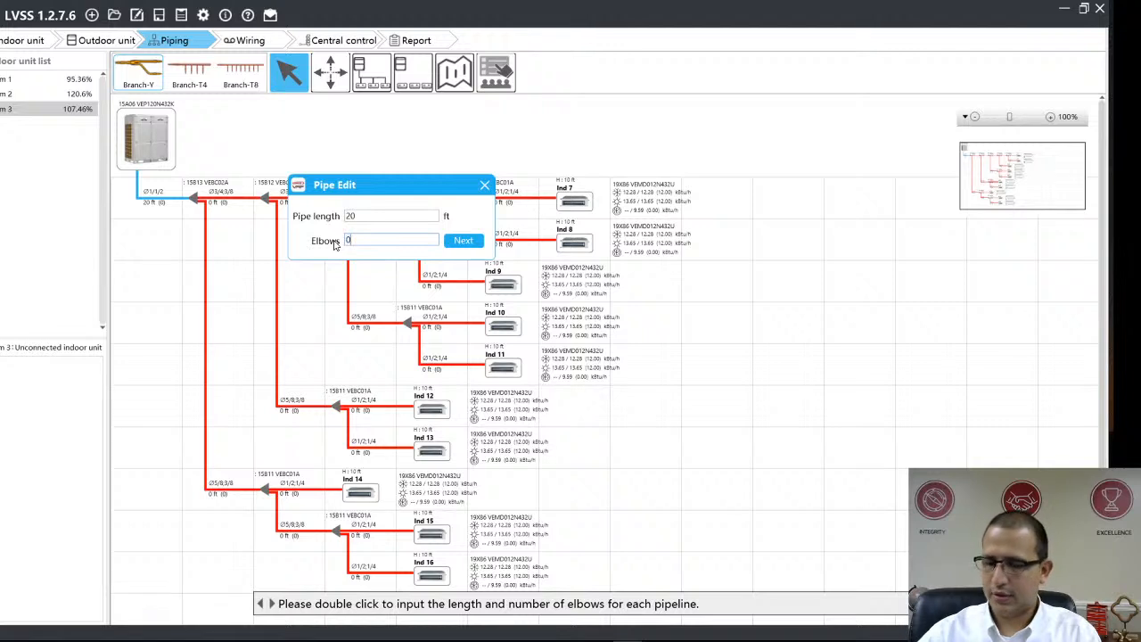
click(452, 241)
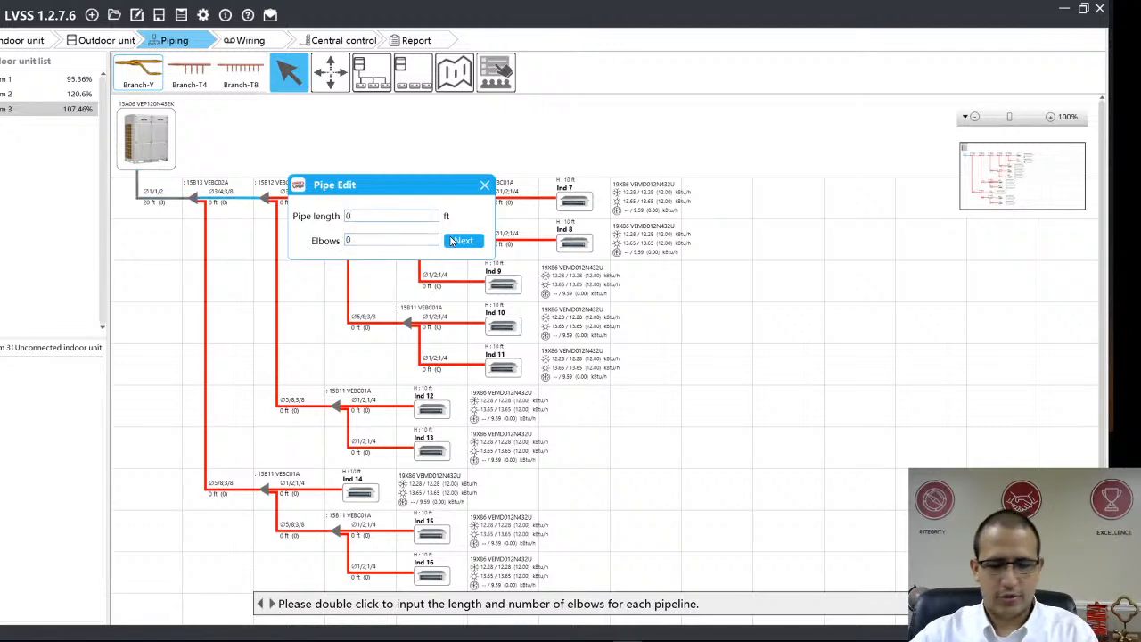
Step: Set every remaining pipe in System 3 to 4 ft with 0 elbows and finish the pipe data
click(479, 247)
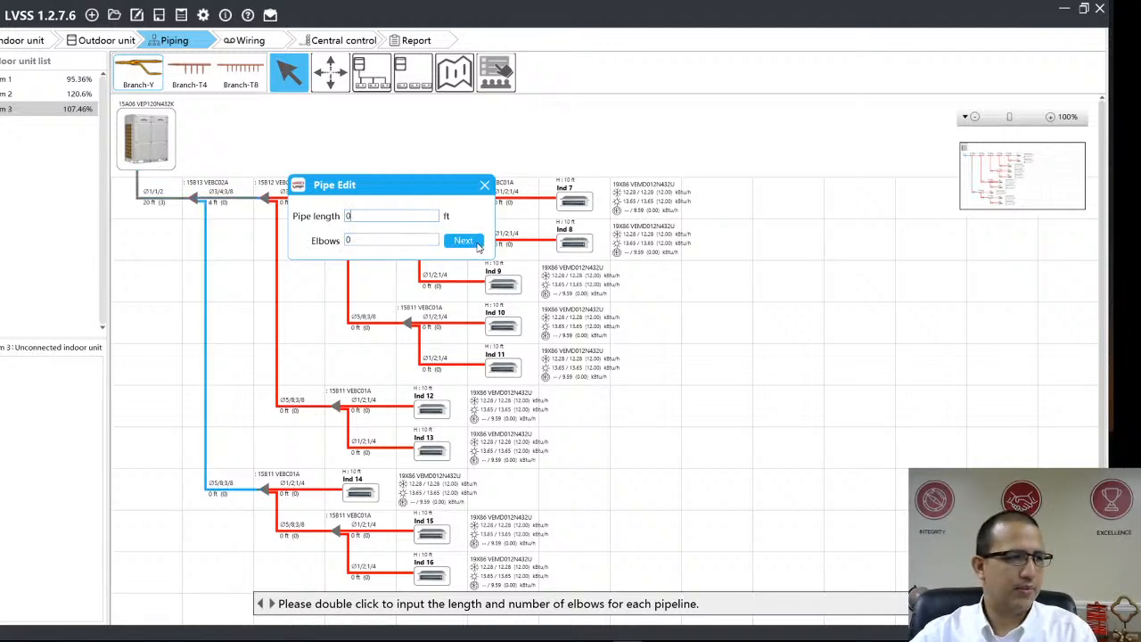
text(4)
click(479, 248)
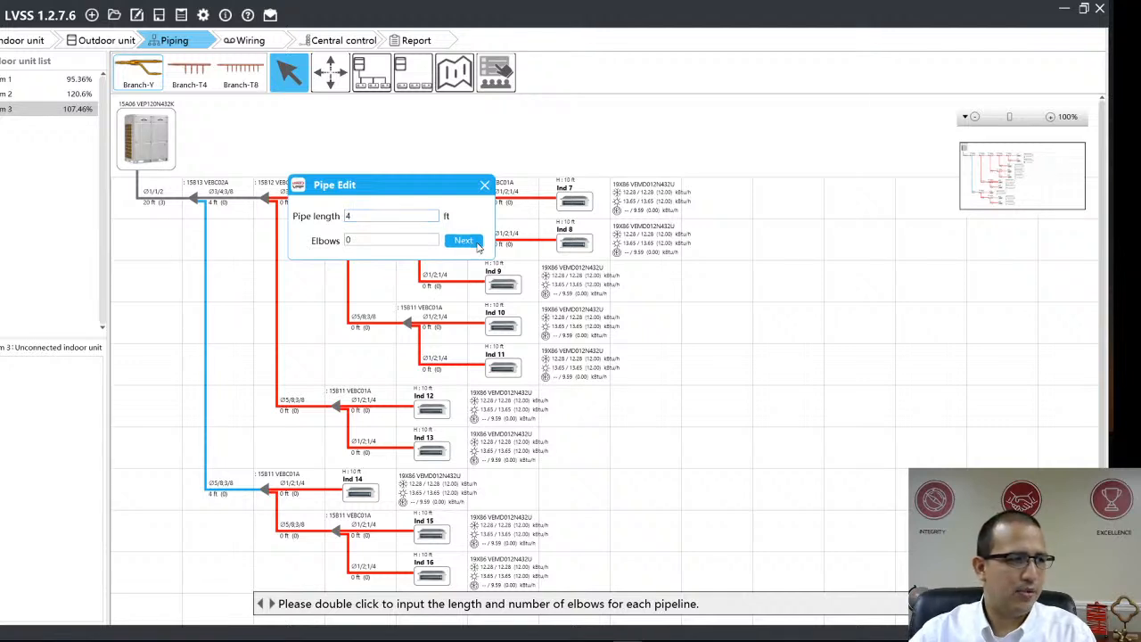
text(4)
click(479, 248)
text(4)
click(479, 249)
text(4)
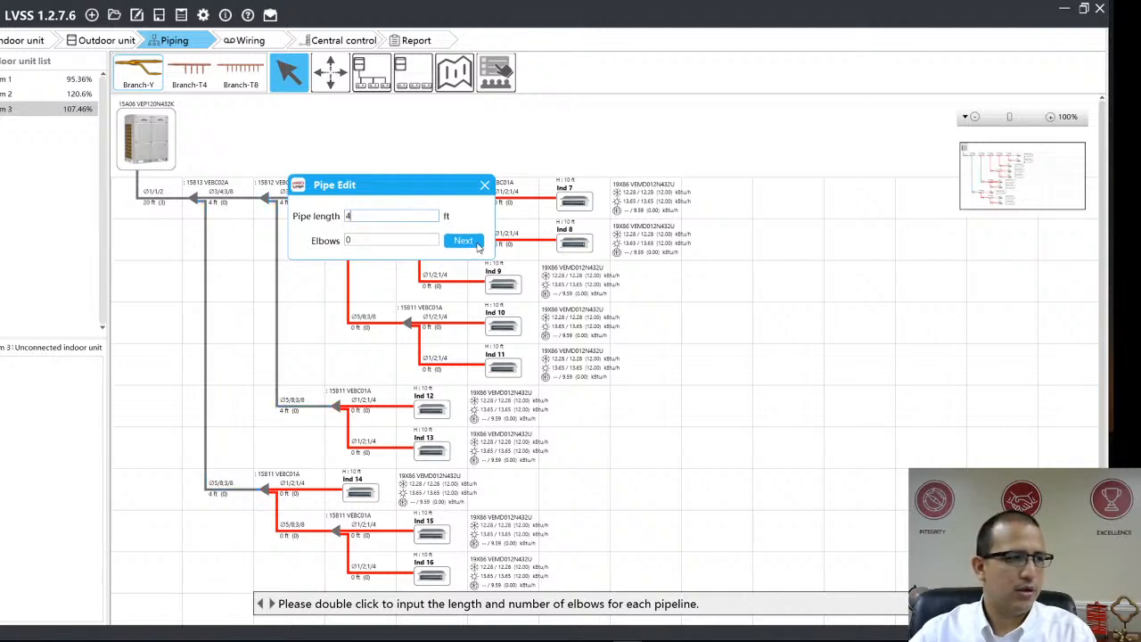
click(479, 249)
text(4)
click(479, 248)
text(4)
click(479, 248)
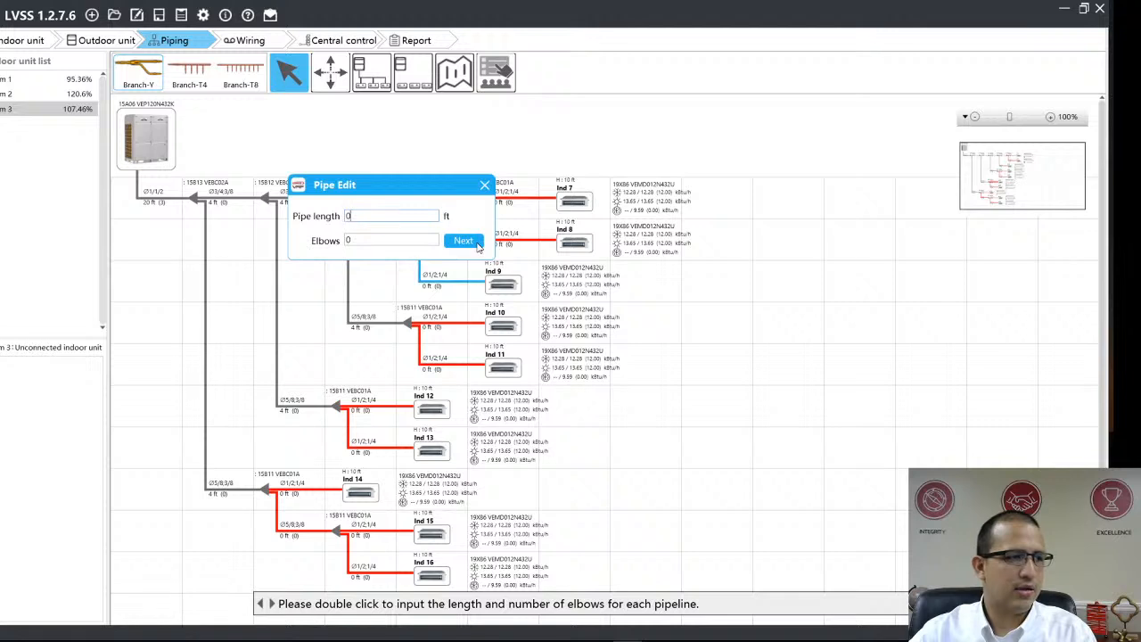
text(4)
click(479, 248)
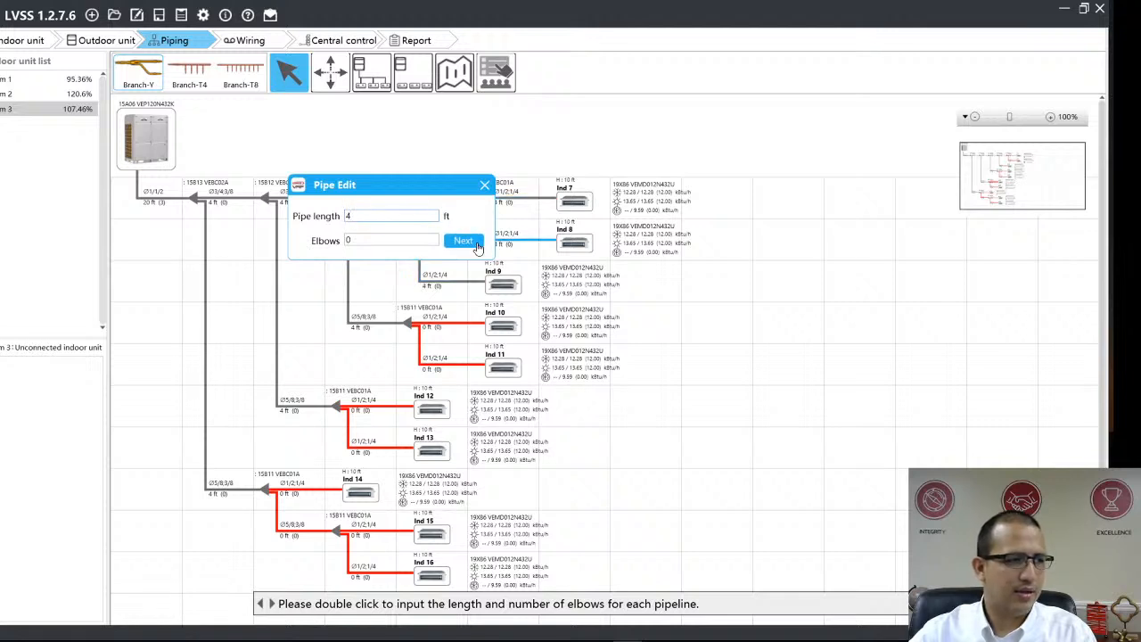
click(478, 248)
text(4)
click(478, 248)
click(479, 248)
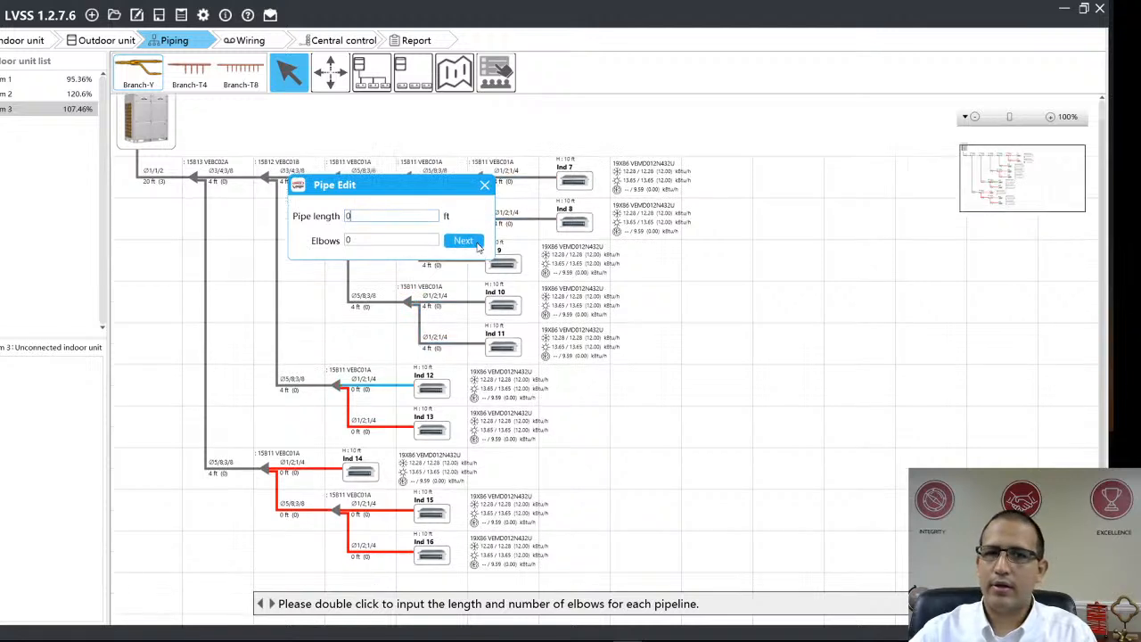
click(478, 248)
click(479, 248)
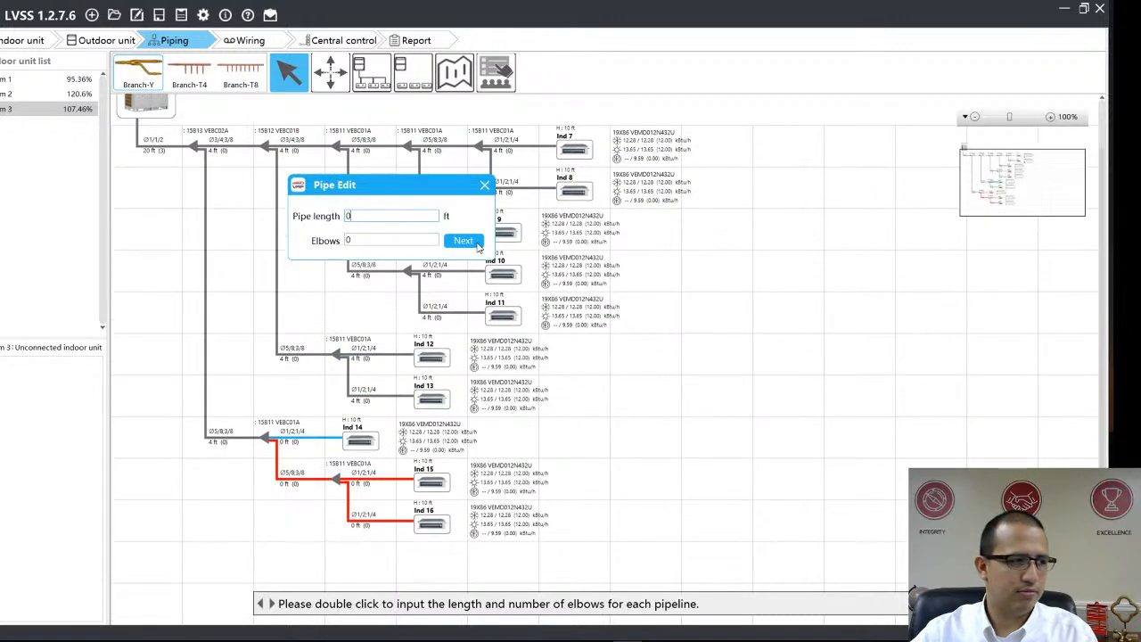
click(478, 248)
click(478, 248)
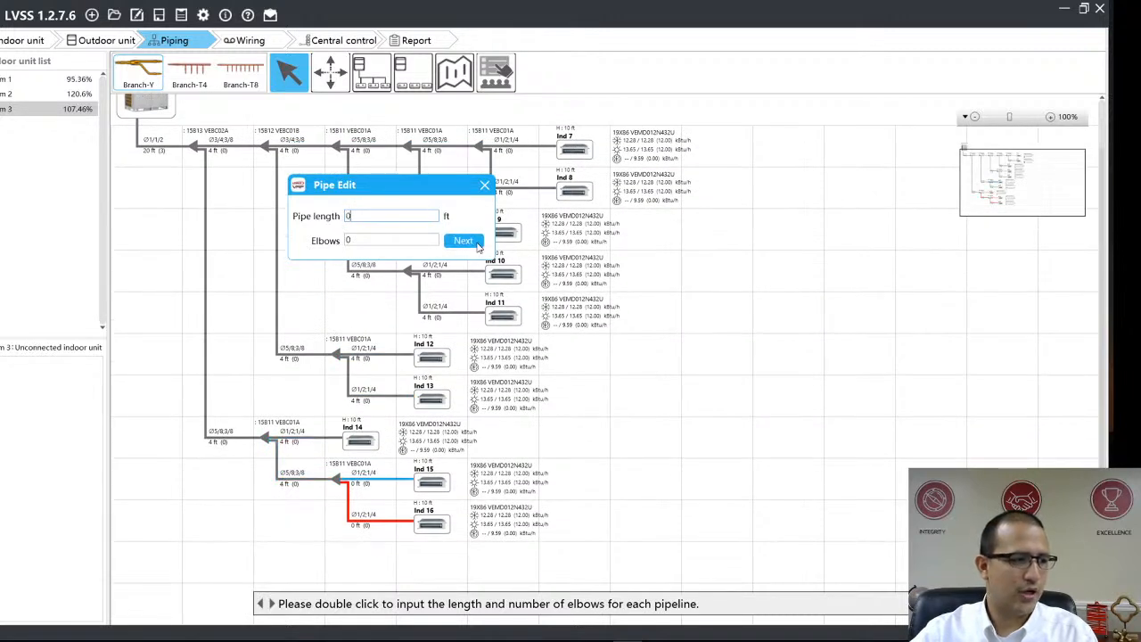
click(478, 247)
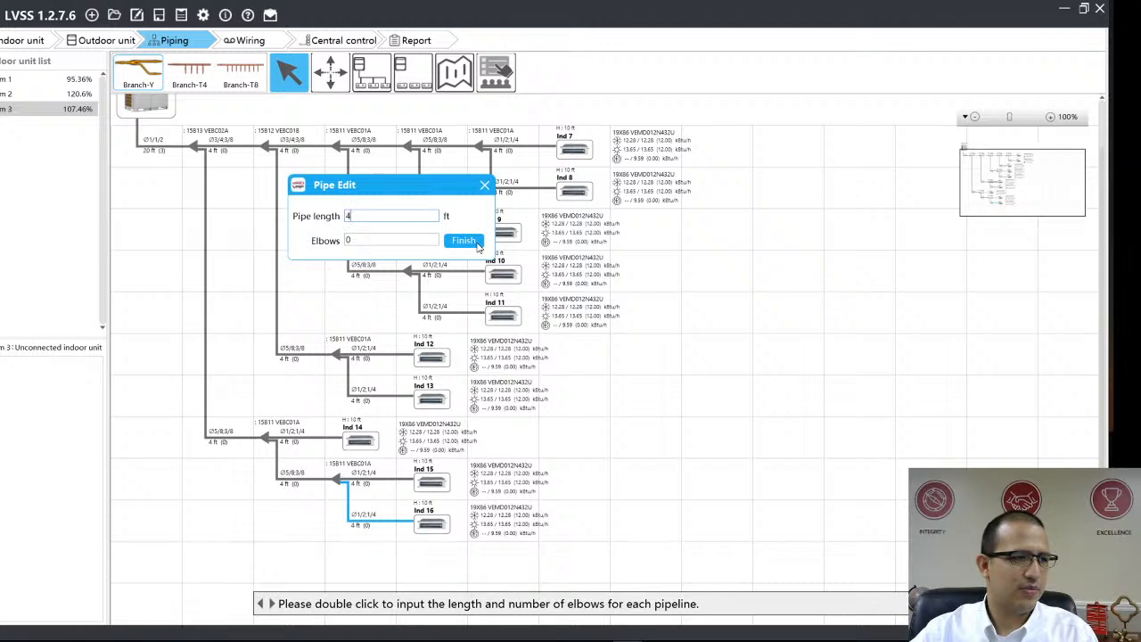
click(478, 248)
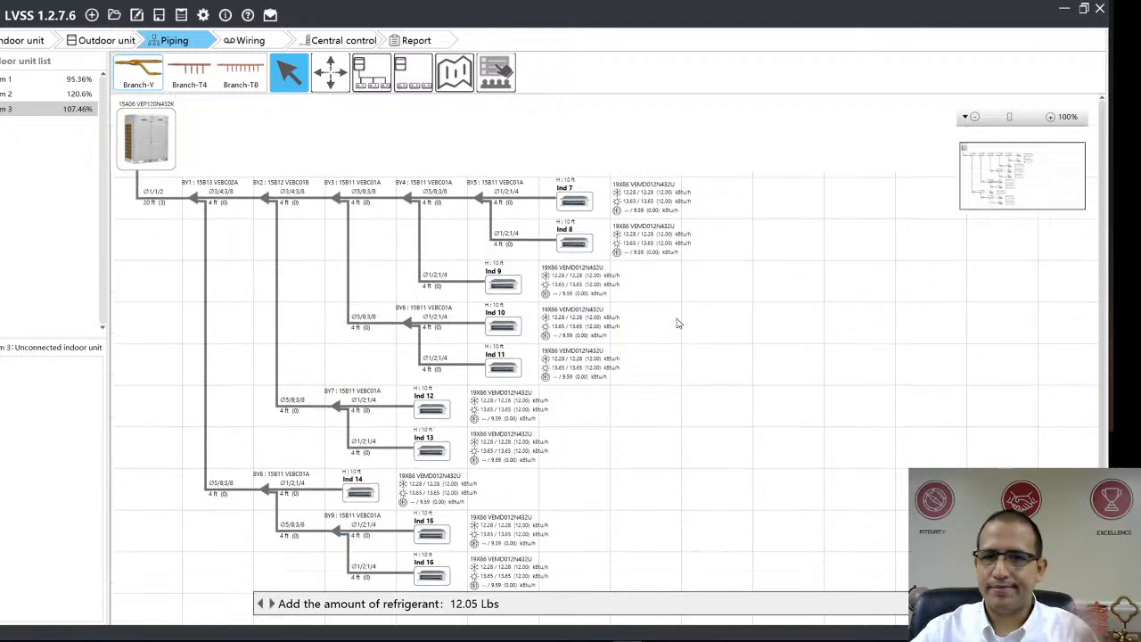
Step: Review the piping diagrams of Systems 3, 2 and 1, and System 1's wiring diagram
scroll(678, 323, down, 1)
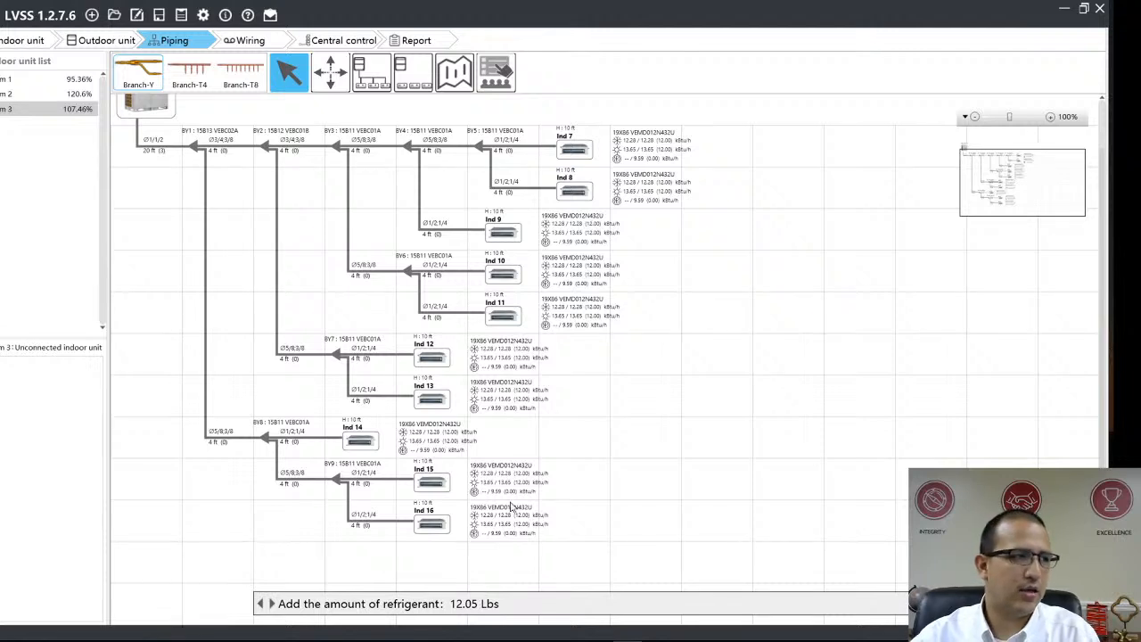
scroll(552, 379, up, 1)
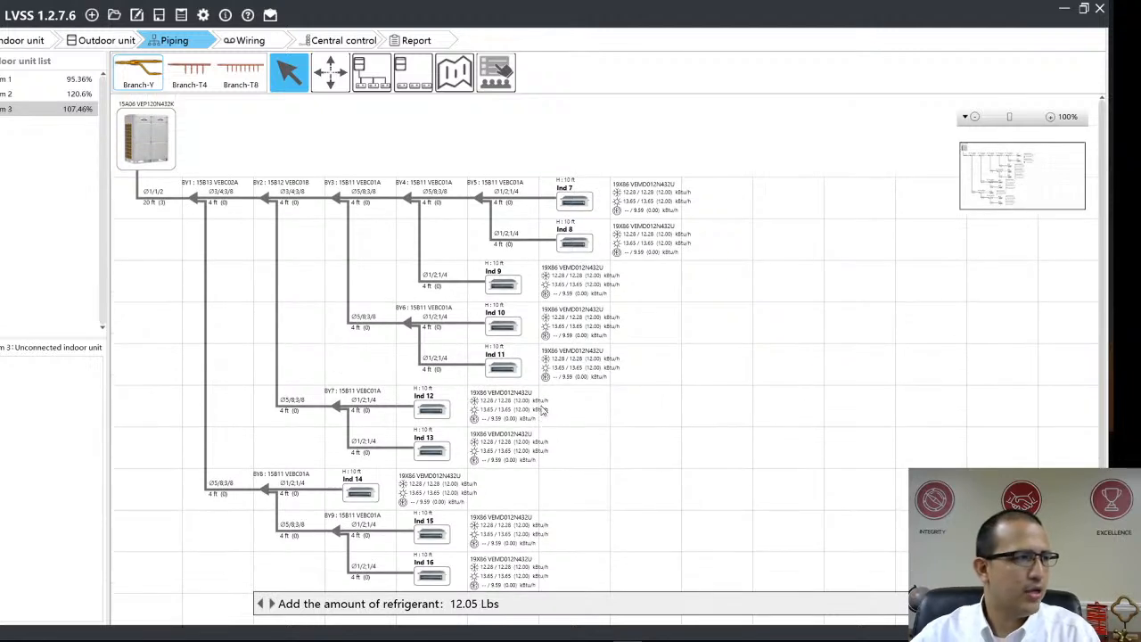
click(35, 94)
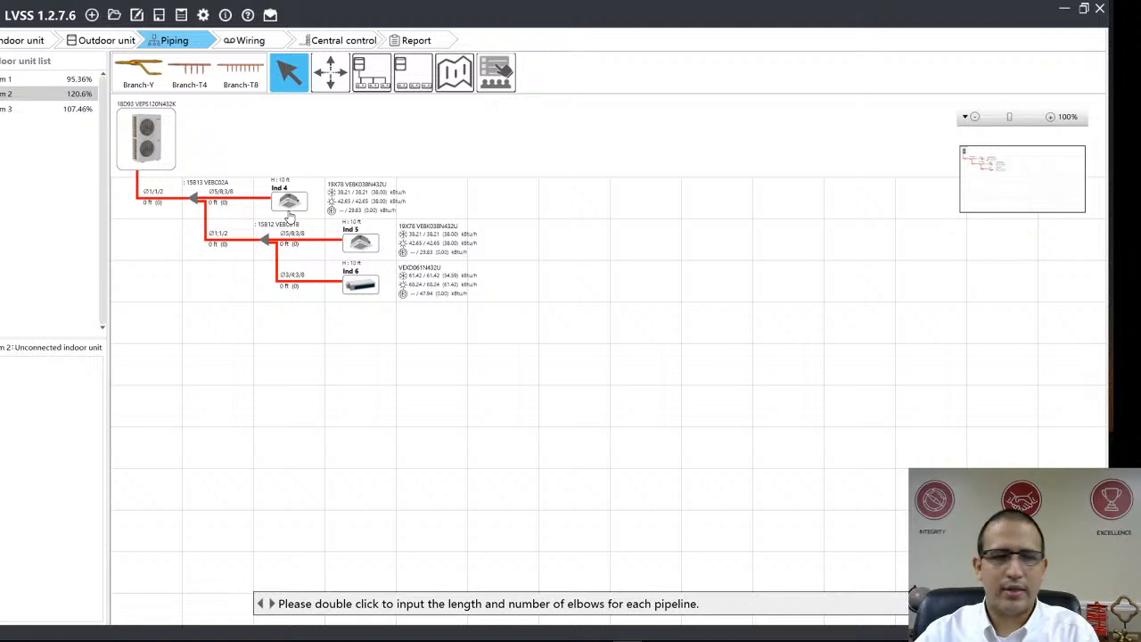
click(40, 81)
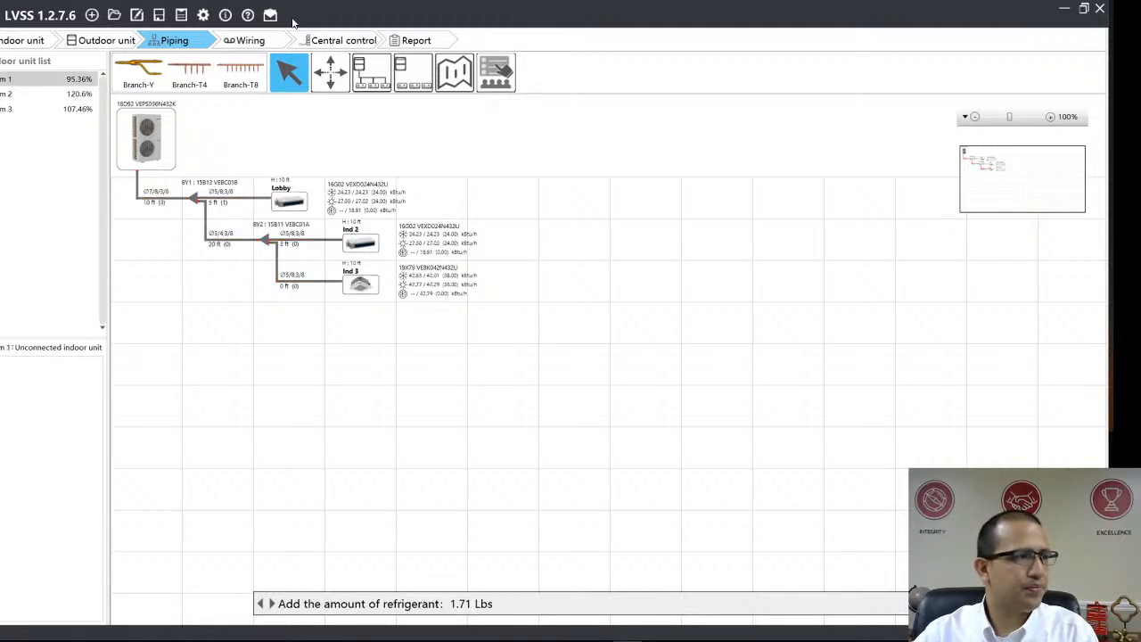
click(251, 42)
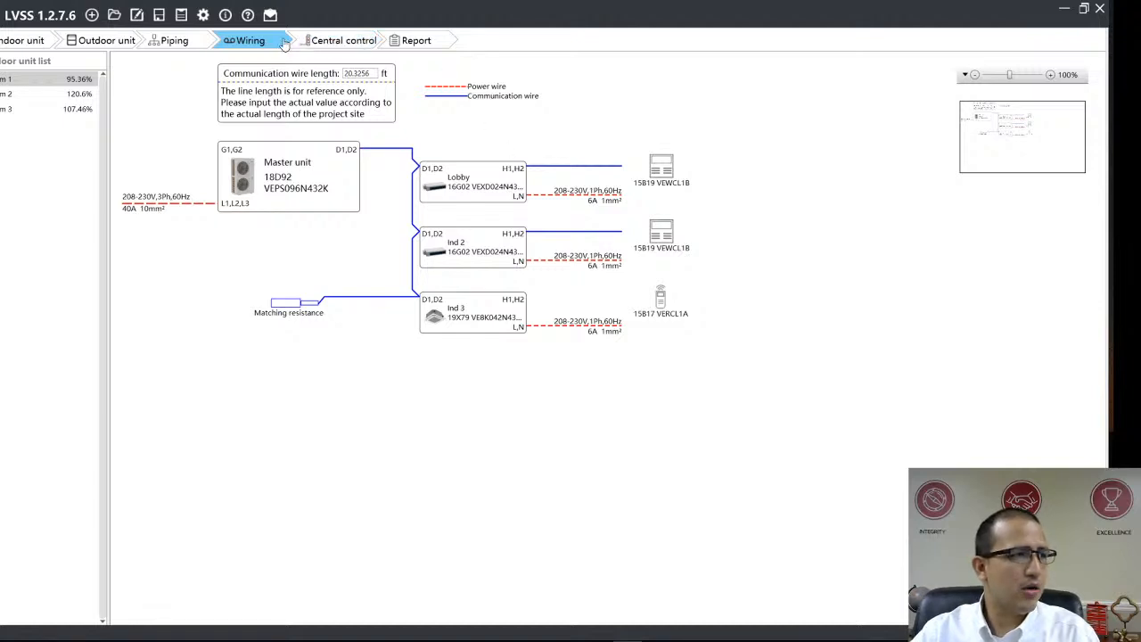
Step: Add a new central controller group to the project's central control design
click(338, 44)
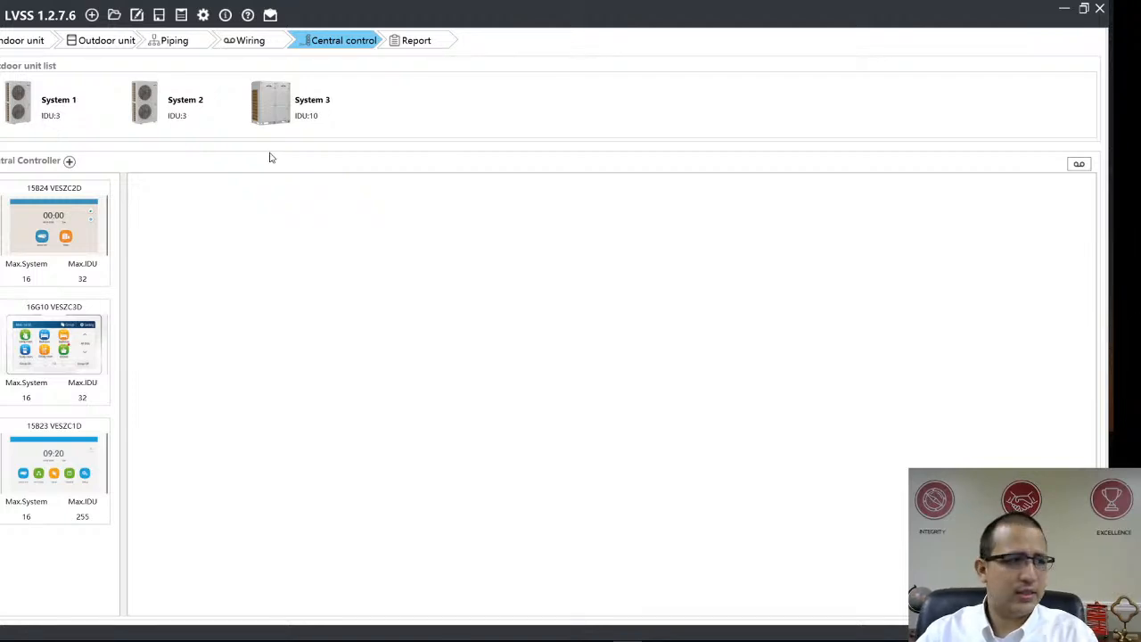
click(70, 163)
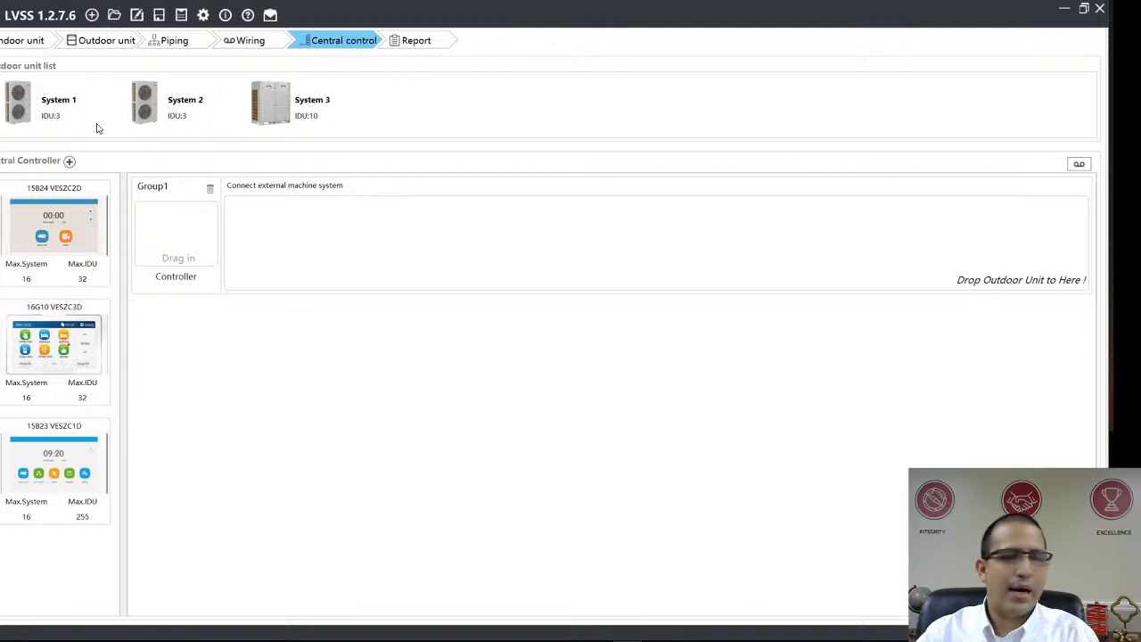
Step: Assign the outdoor units of System 1, System 2 and System 3 to Group1 of the central control design
drag(19, 107, 236, 222)
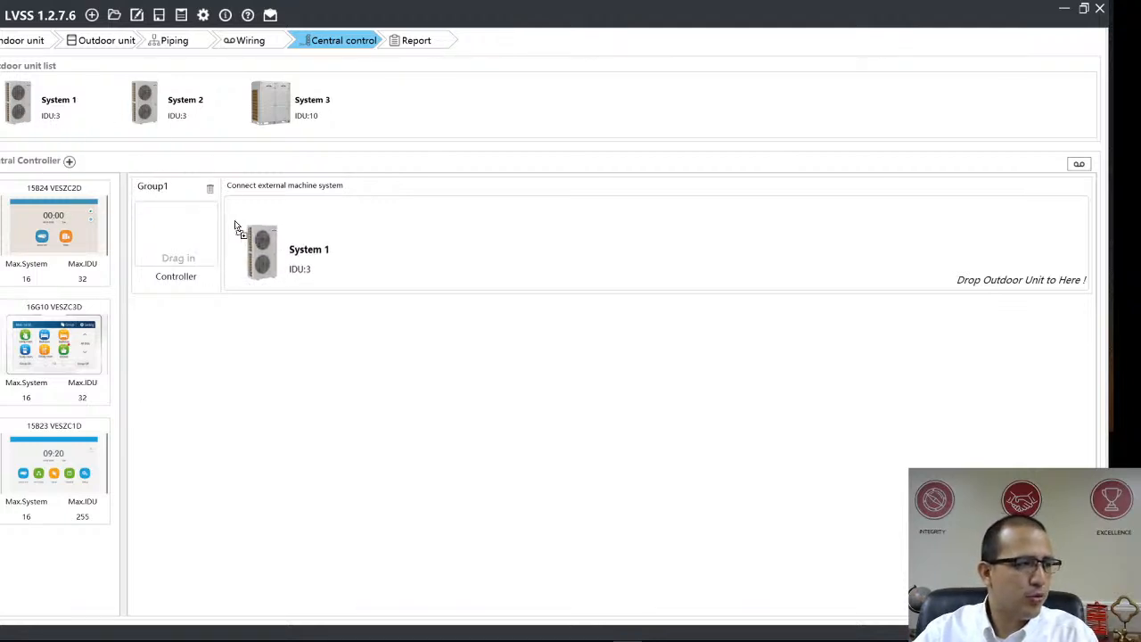
drag(27, 107, 343, 225)
drag(19, 109, 464, 219)
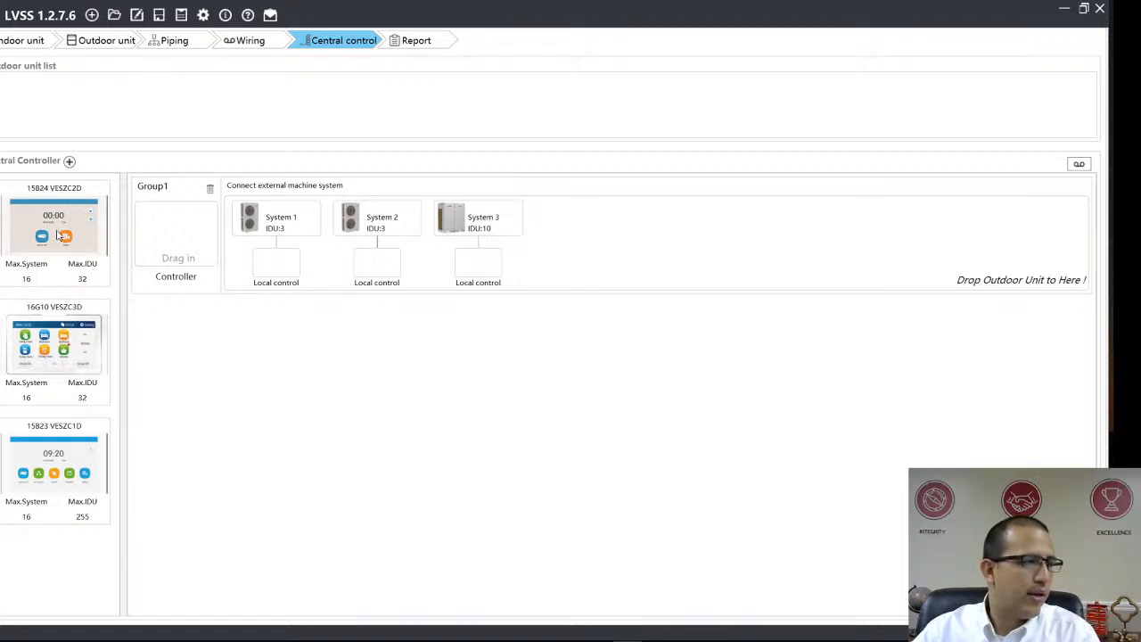
Step: Compare the available central controllers and set the 15B24 VESZC2D as Group1's controller
click(84, 282)
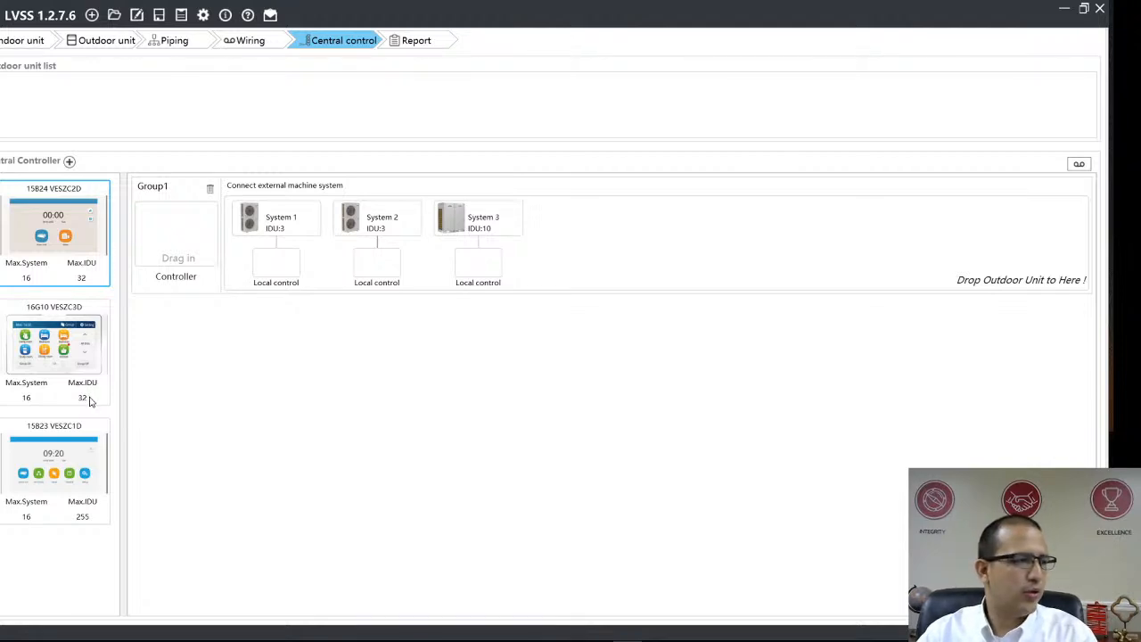
click(49, 471)
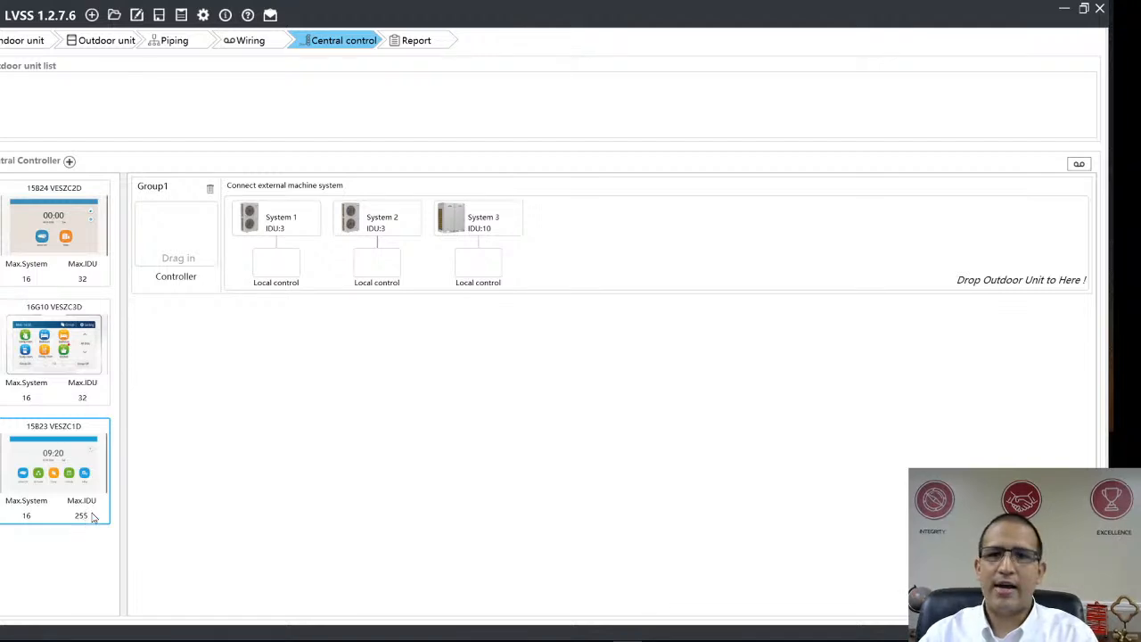
click(61, 246)
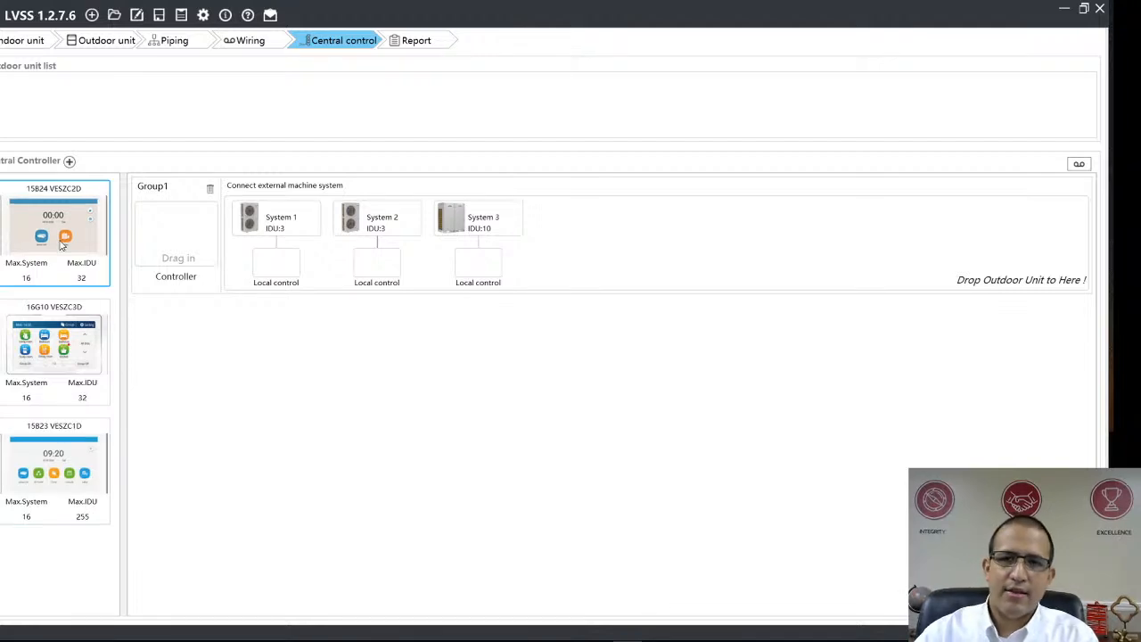
drag(55, 242, 176, 233)
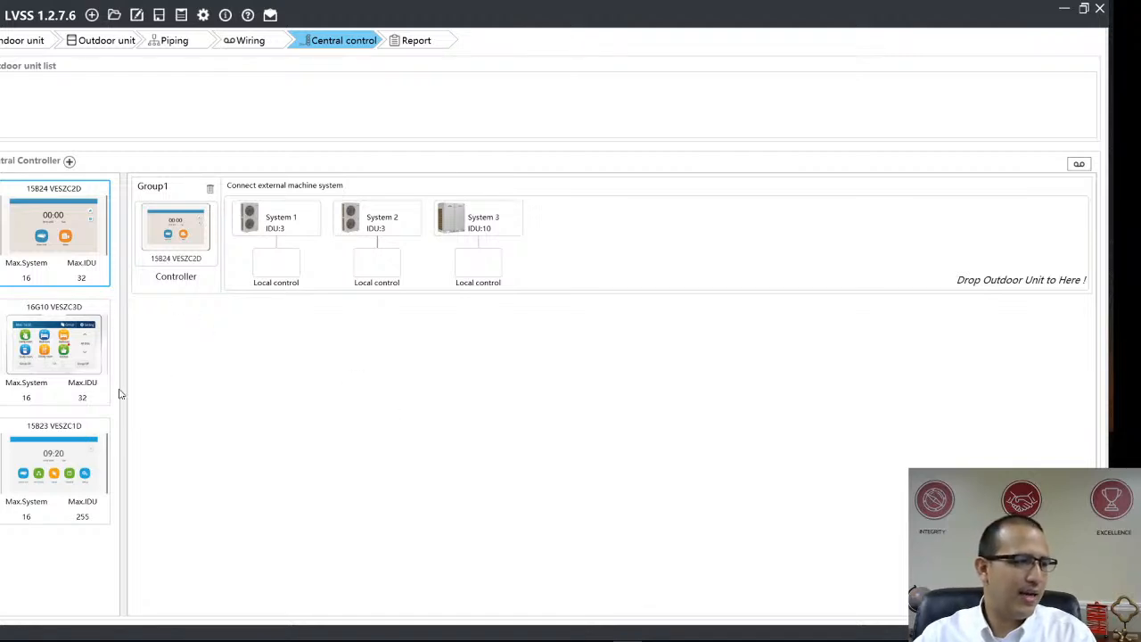
Step: Assign the 16G10 VESZC3D controller as the local control of System 1
click(64, 479)
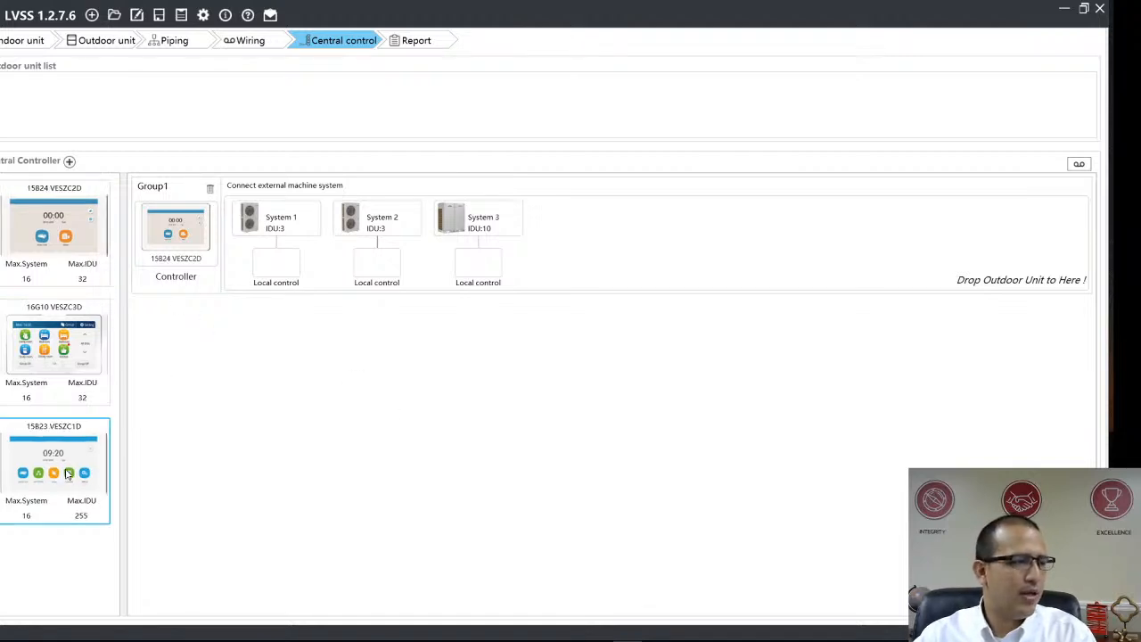
click(67, 381)
drag(32, 348, 276, 262)
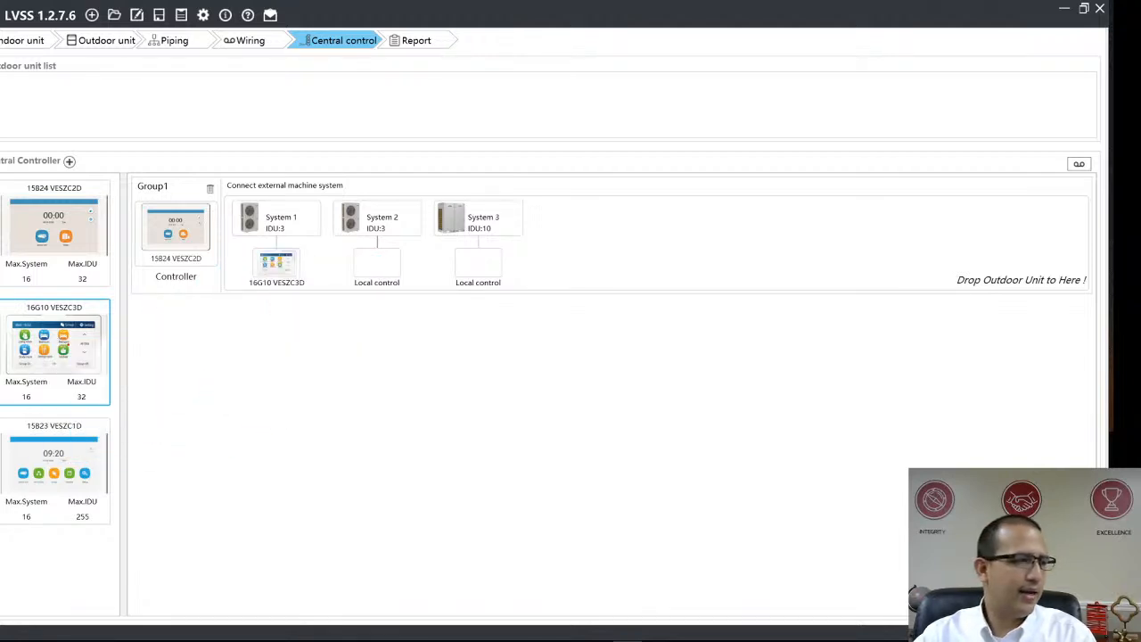
drag(48, 351, 370, 266)
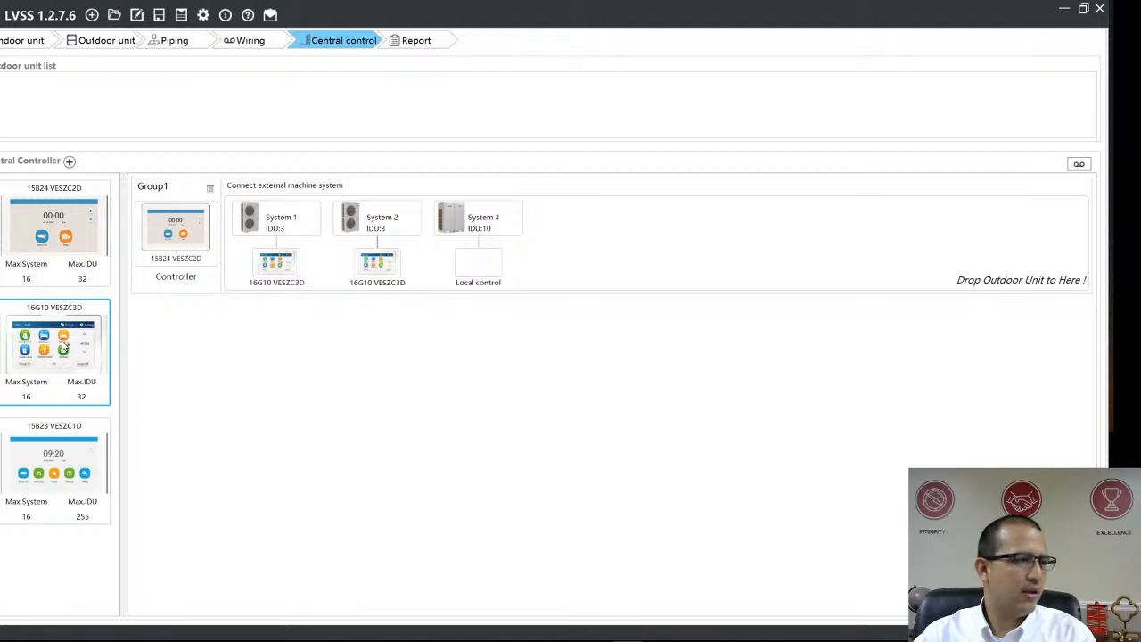
drag(63, 348, 470, 264)
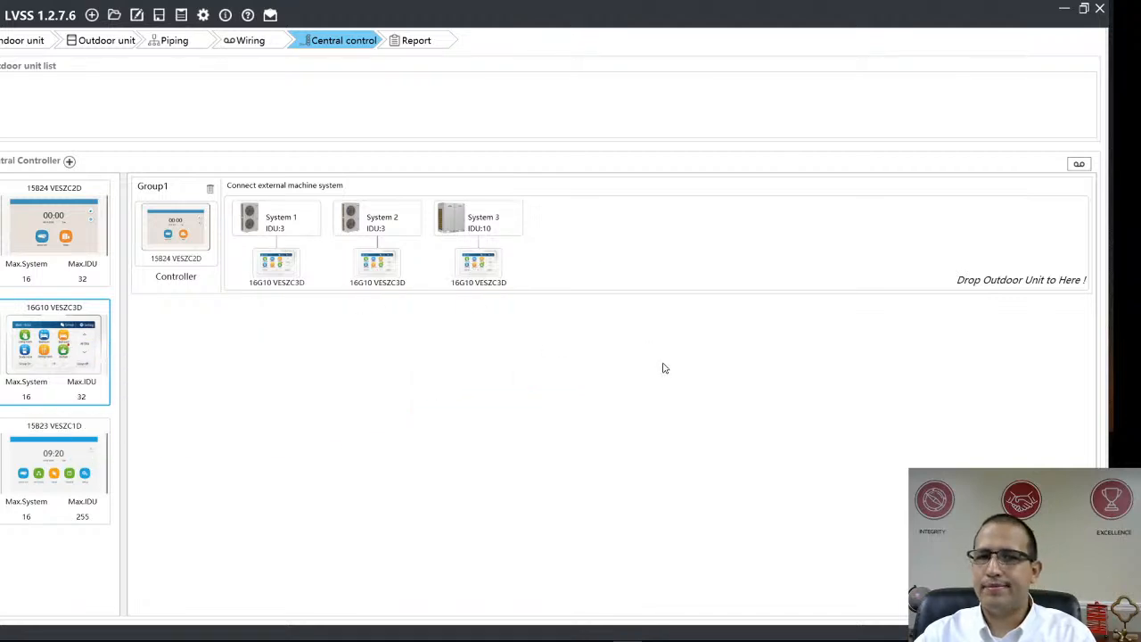
drag(481, 274, 46, 375)
drag(351, 277, 53, 384)
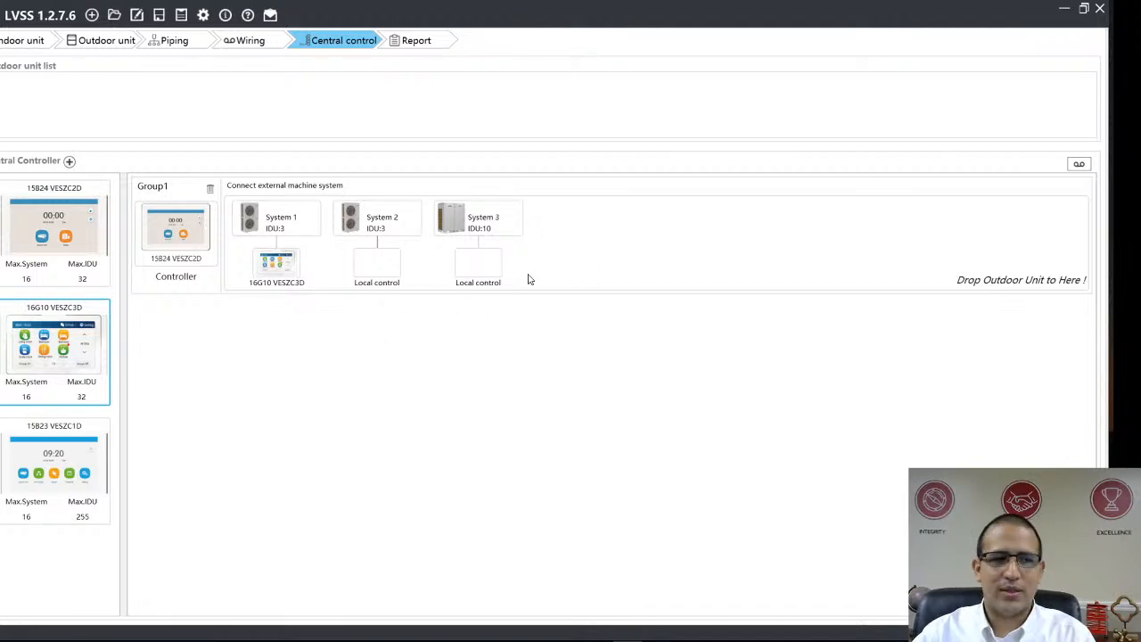
Step: Review Group1's central control wiring diagram and return to the controller layout
click(1079, 166)
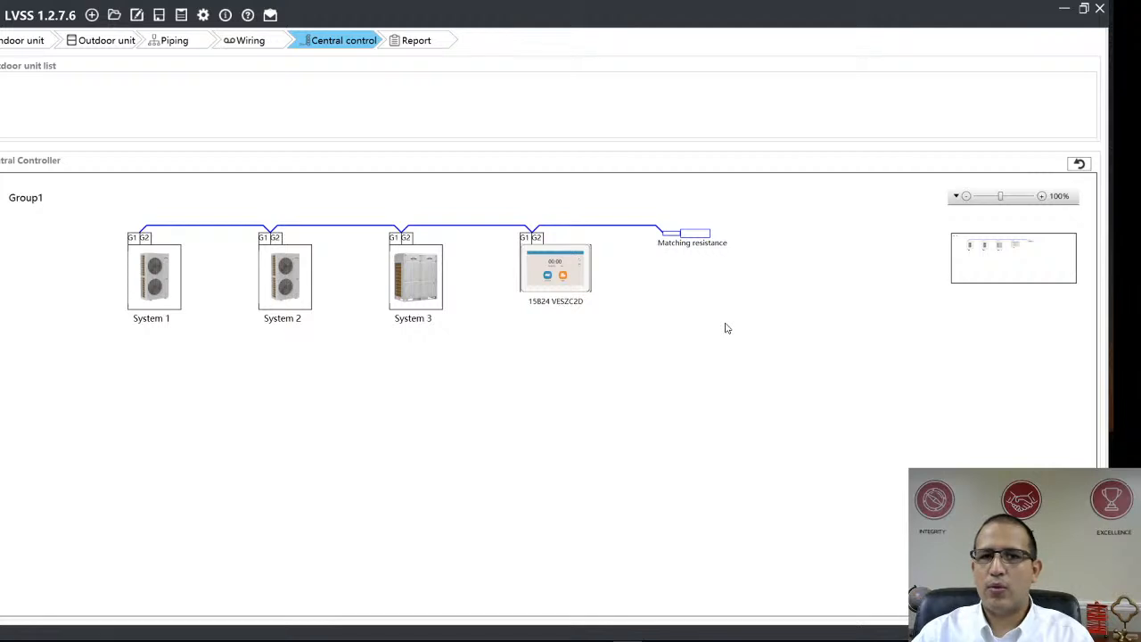
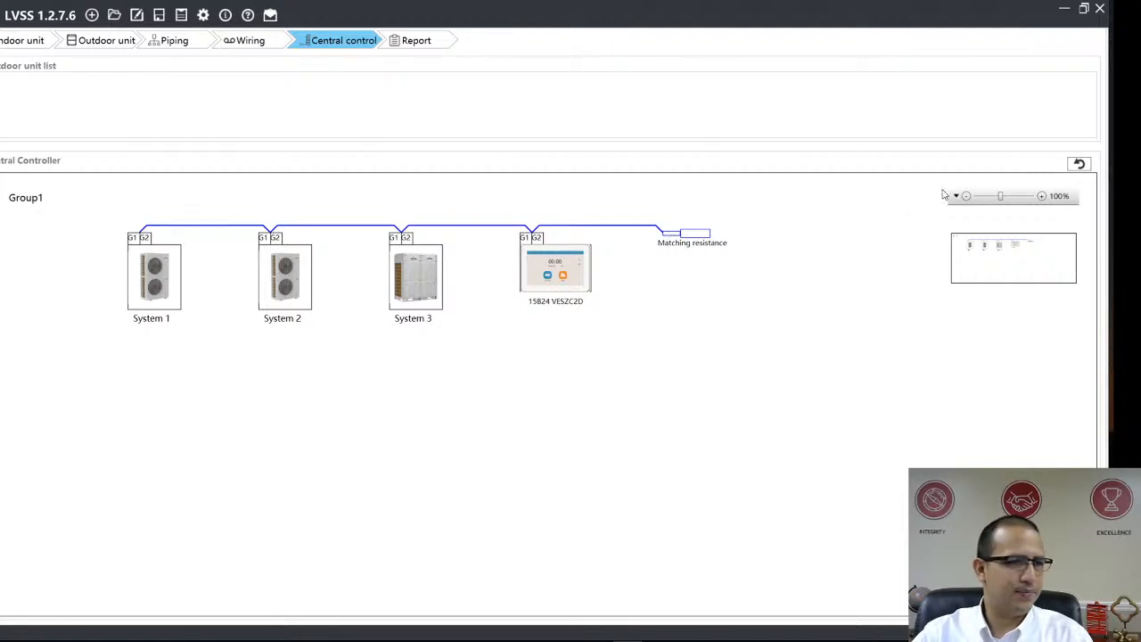
click(1079, 164)
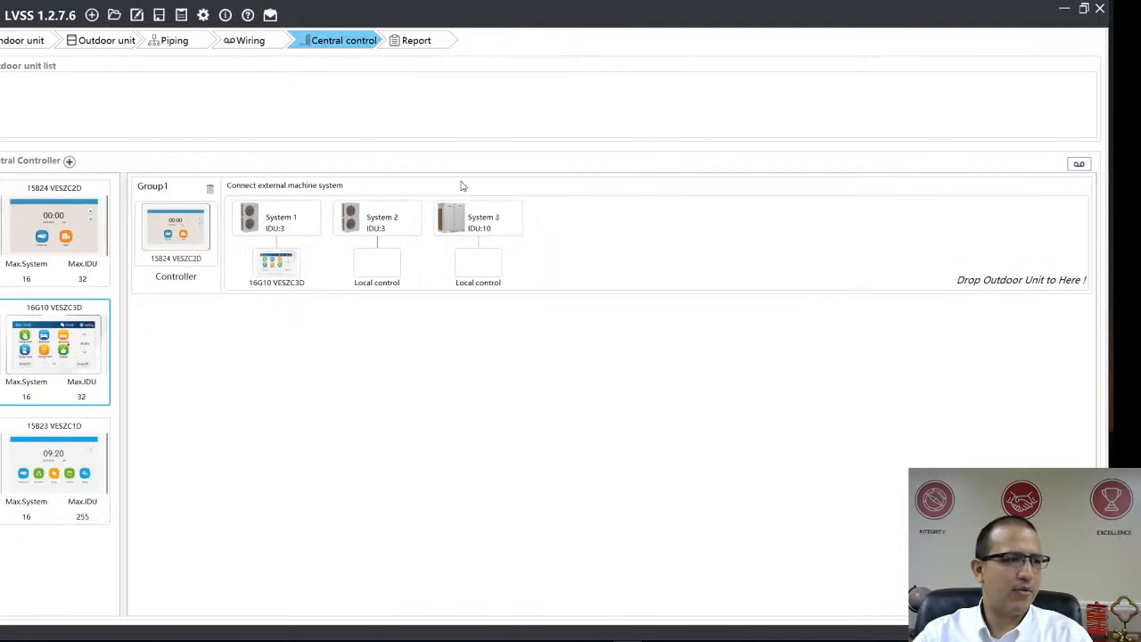
Step: Open the report settings, select System 3 in the system list, and name the report "Test March 18"
click(396, 47)
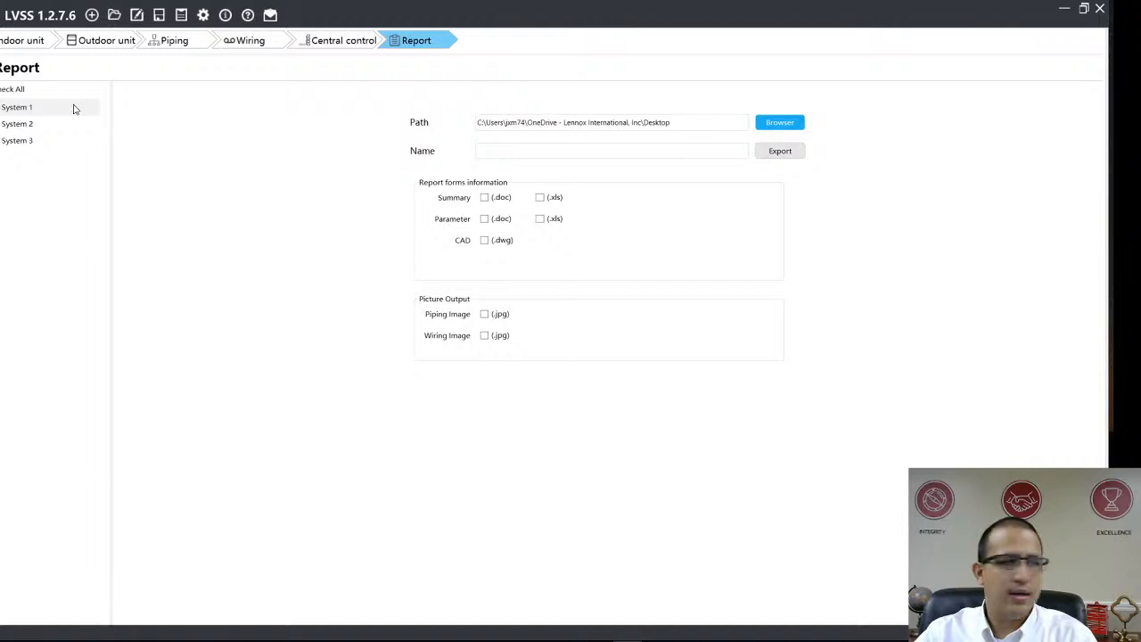
click(1, 144)
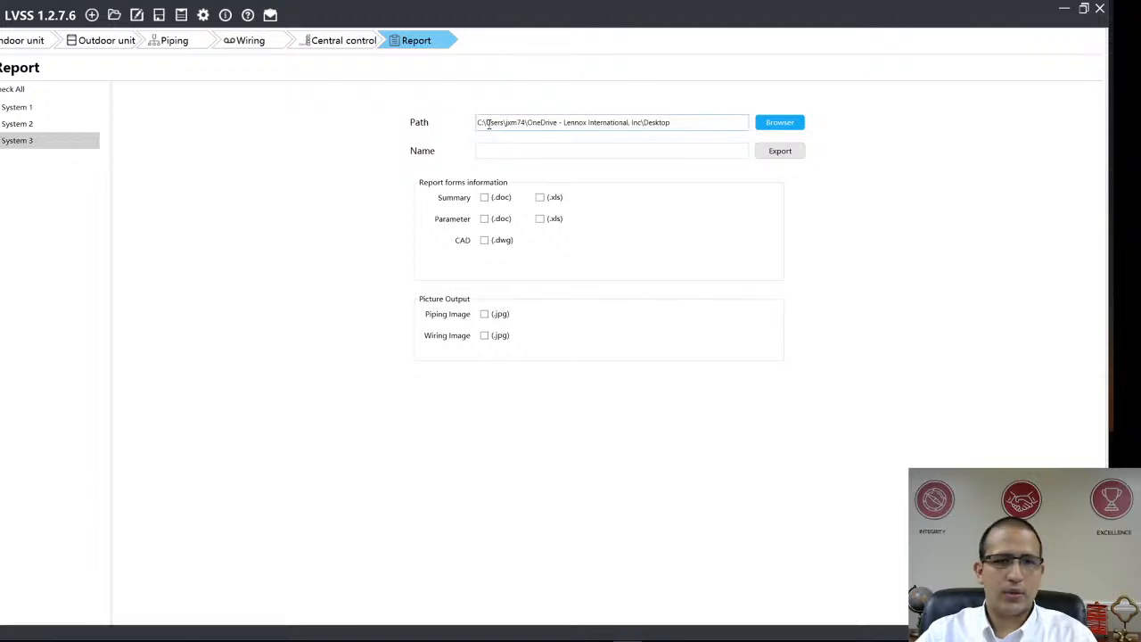
click(698, 122)
click(566, 155)
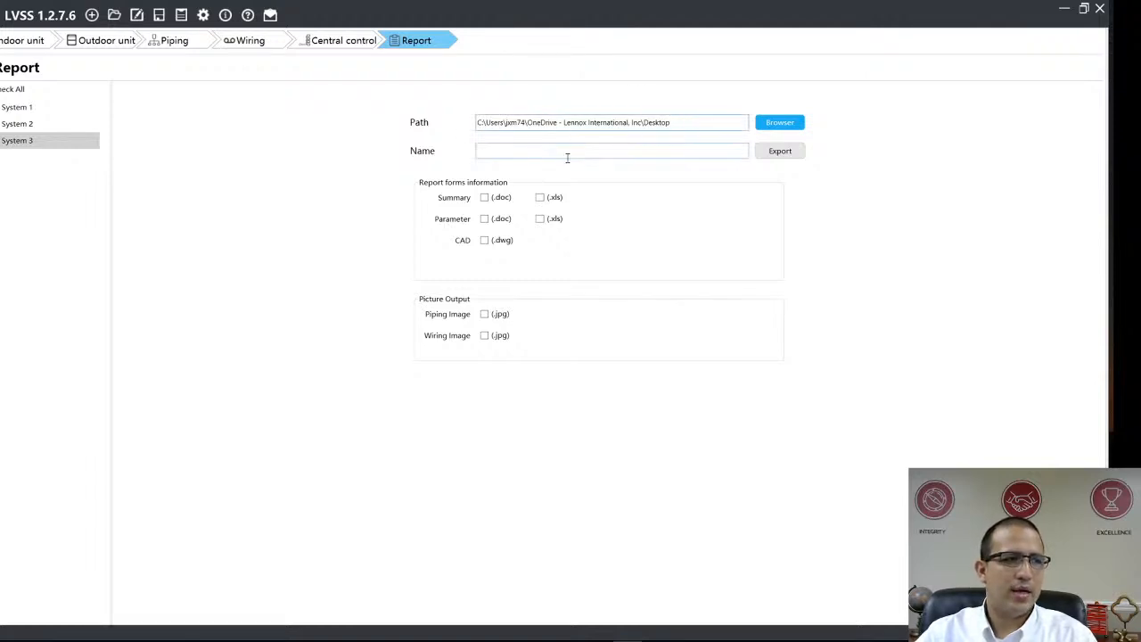
text(test)
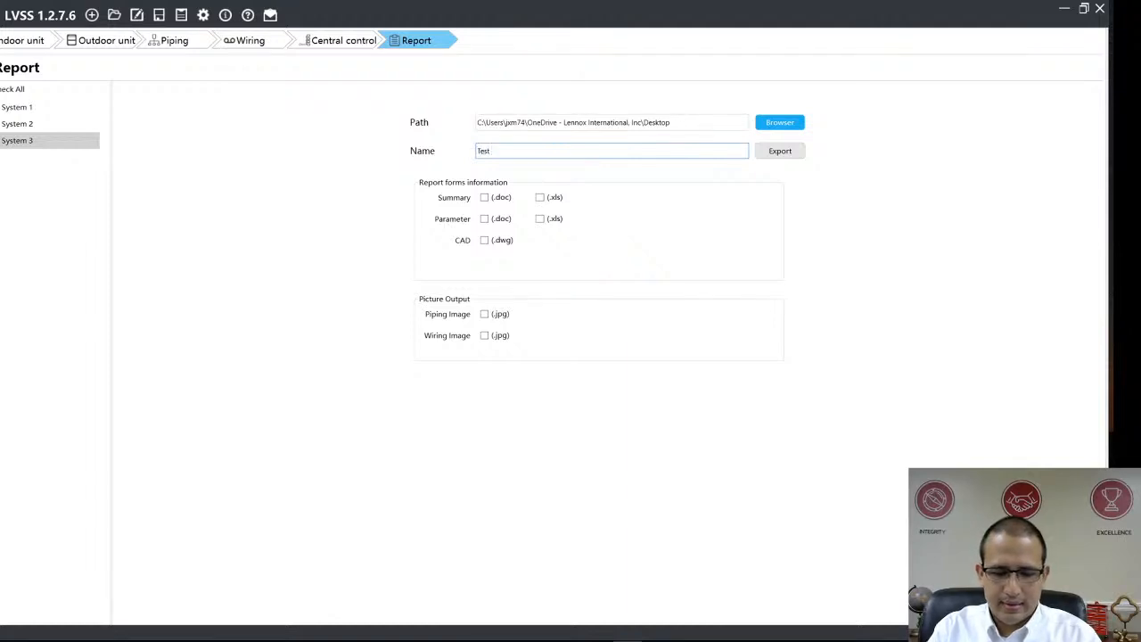
text( March 18)
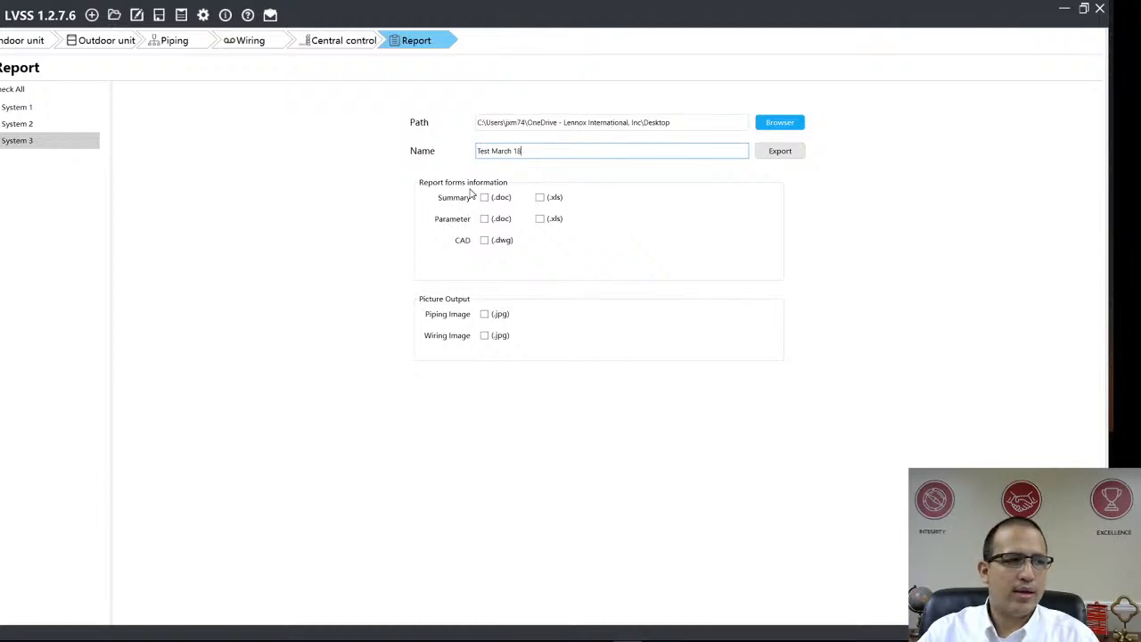
Step: Choose only the .xls format for the report's Summary form and export the report
click(540, 198)
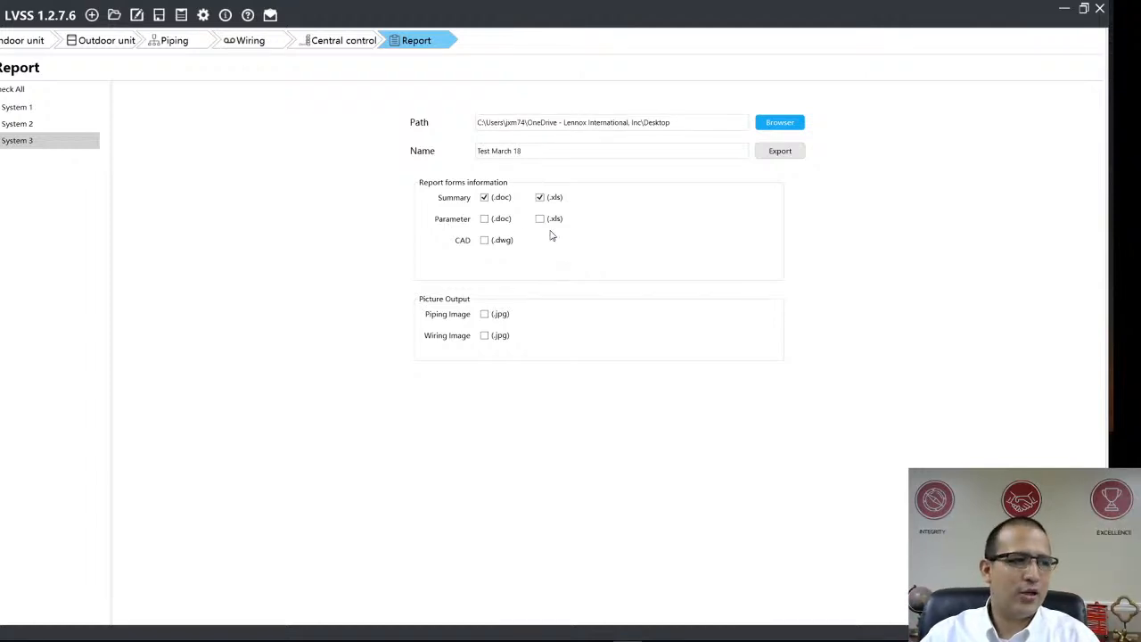
click(488, 203)
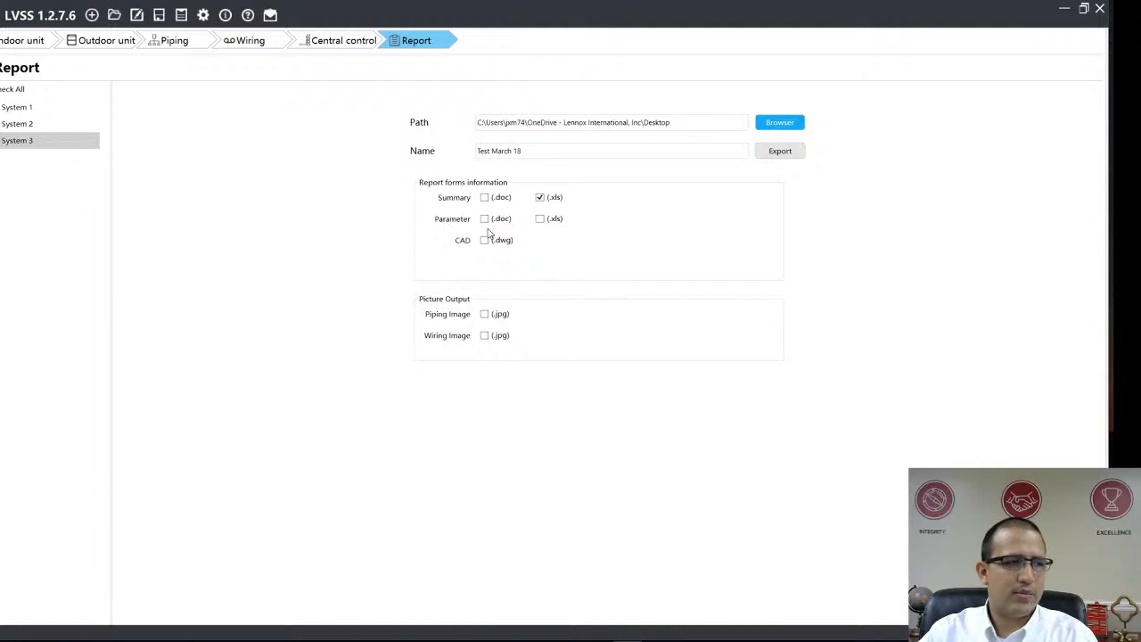
click(789, 153)
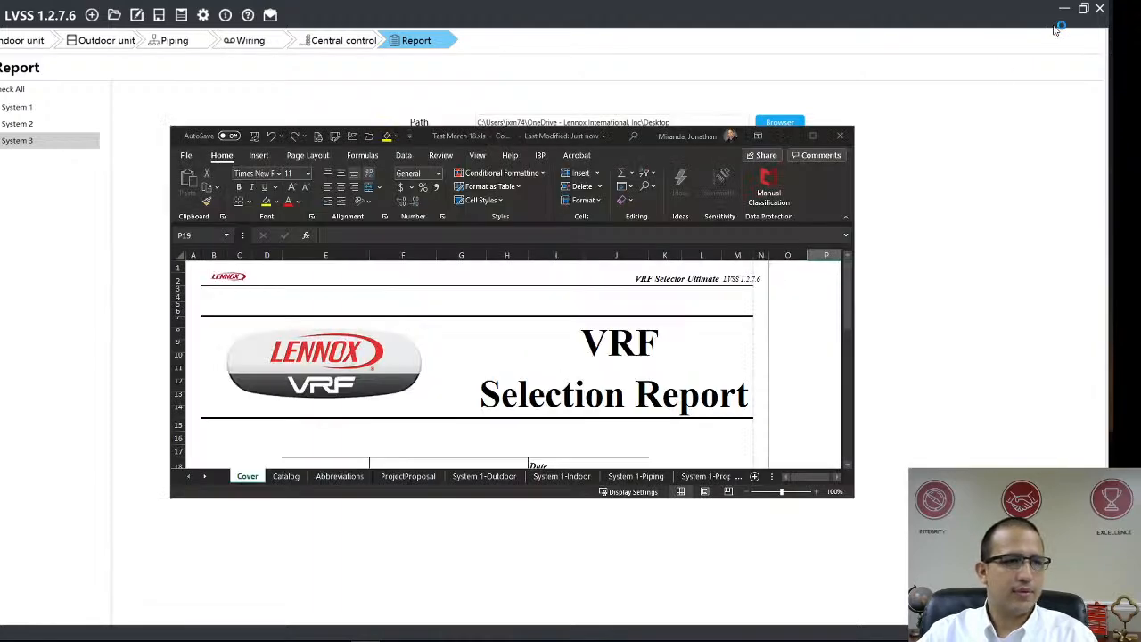
Step: Switch to the exported report in Excel, maximize it, and look through its sheets from Cover to System 1-Piping
click(813, 136)
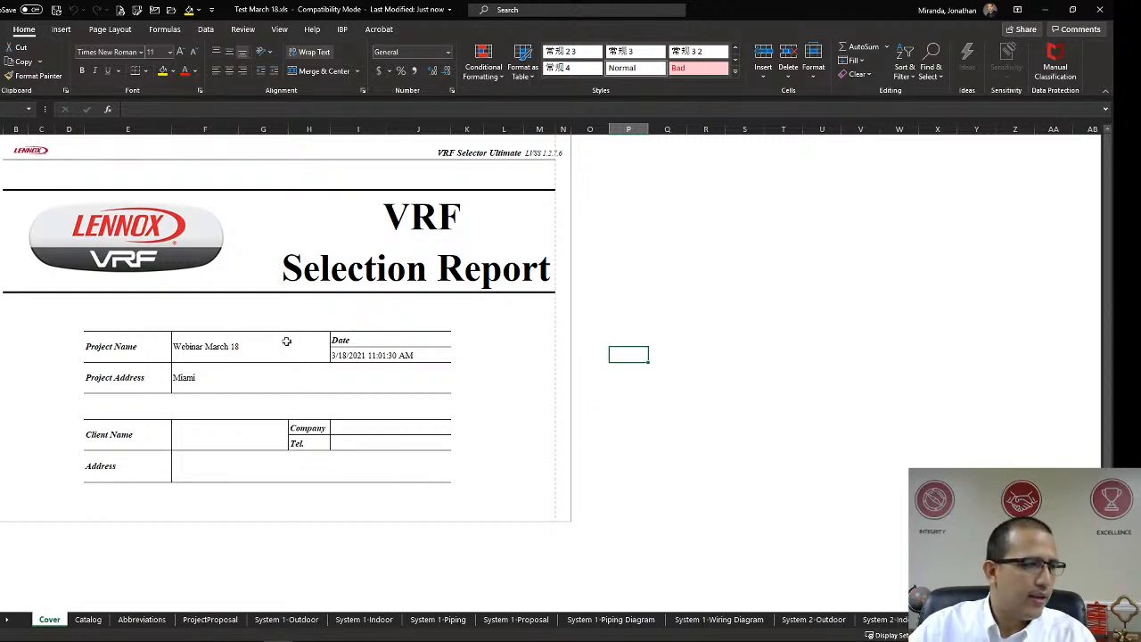
click(399, 243)
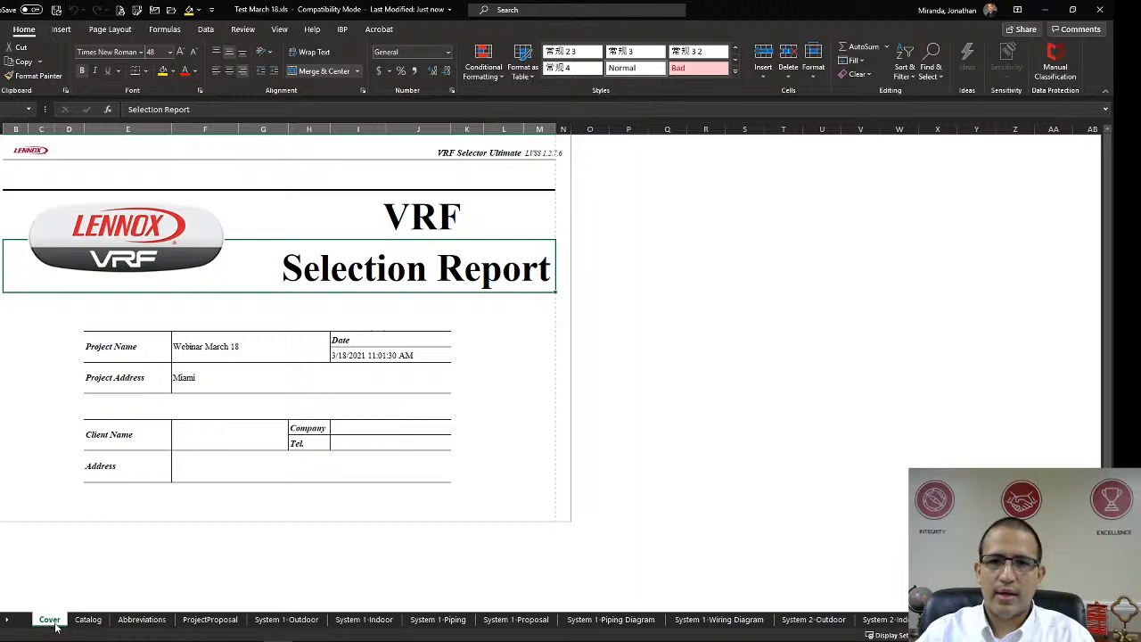
click(83, 623)
click(141, 619)
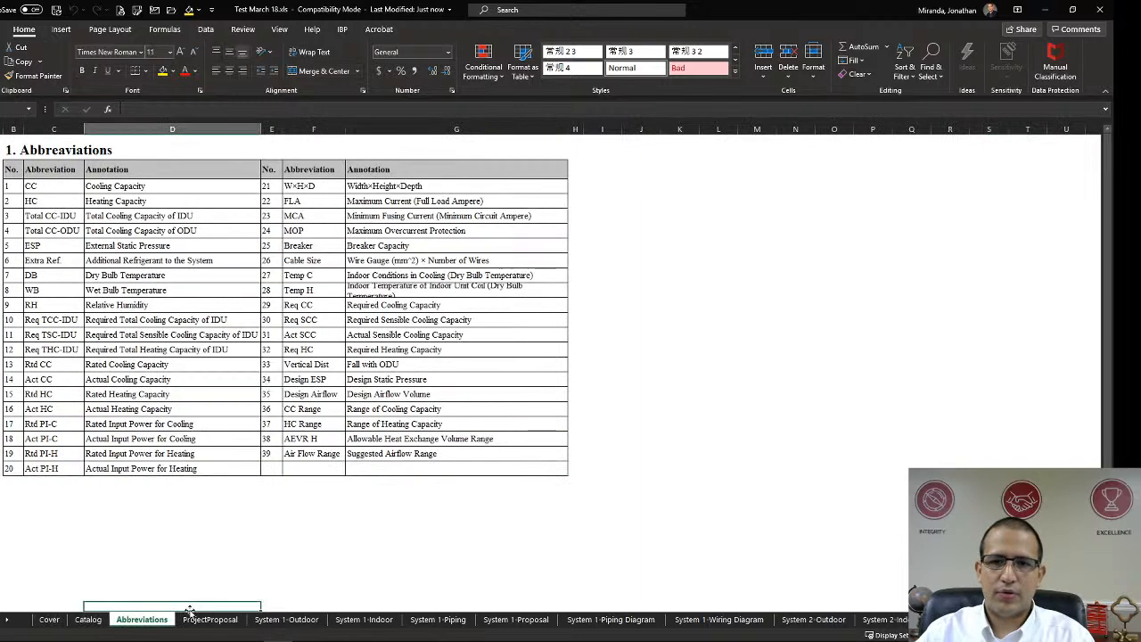
click(205, 619)
click(287, 620)
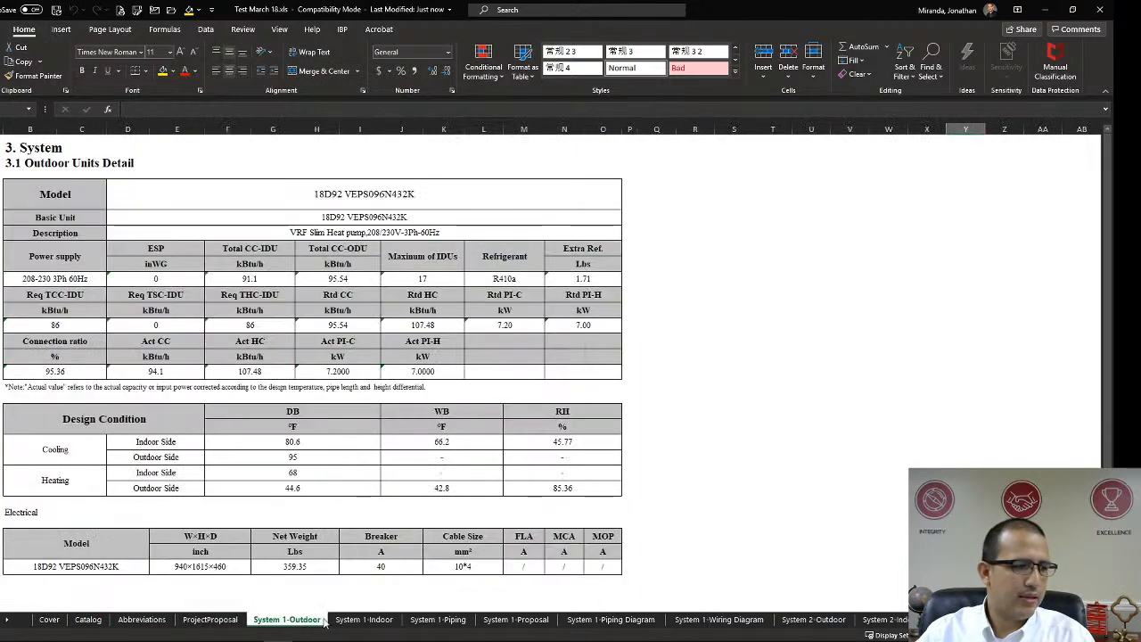
click(365, 620)
click(419, 621)
click(304, 621)
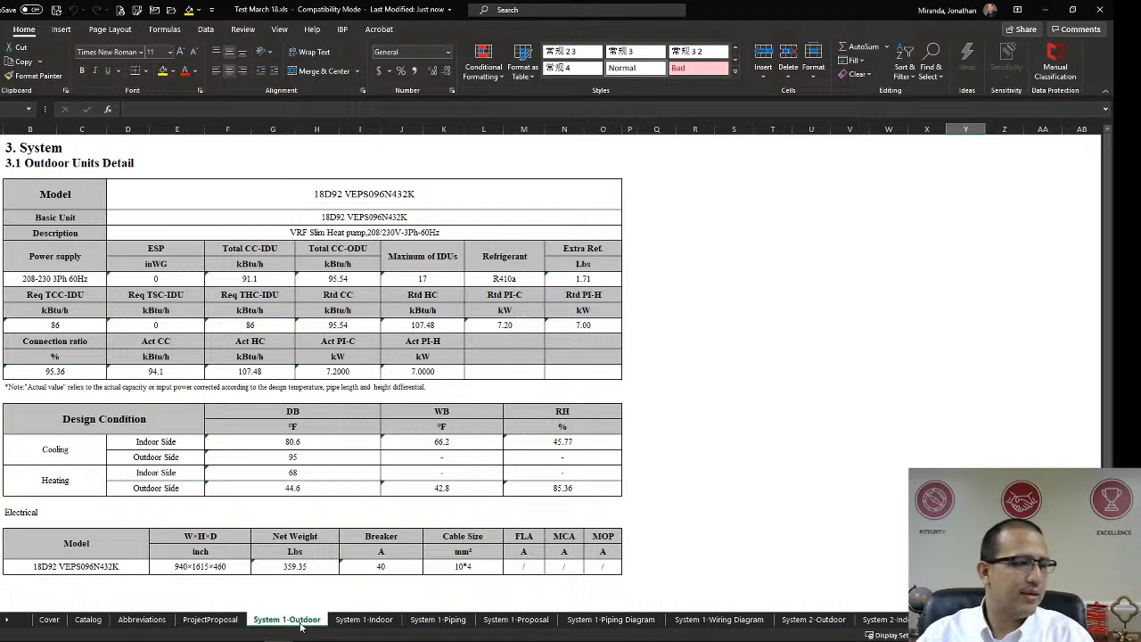
Step: Review the report again from its Cover through the Catalog and Abbreviations to the ProjectProposal sheet
click(49, 619)
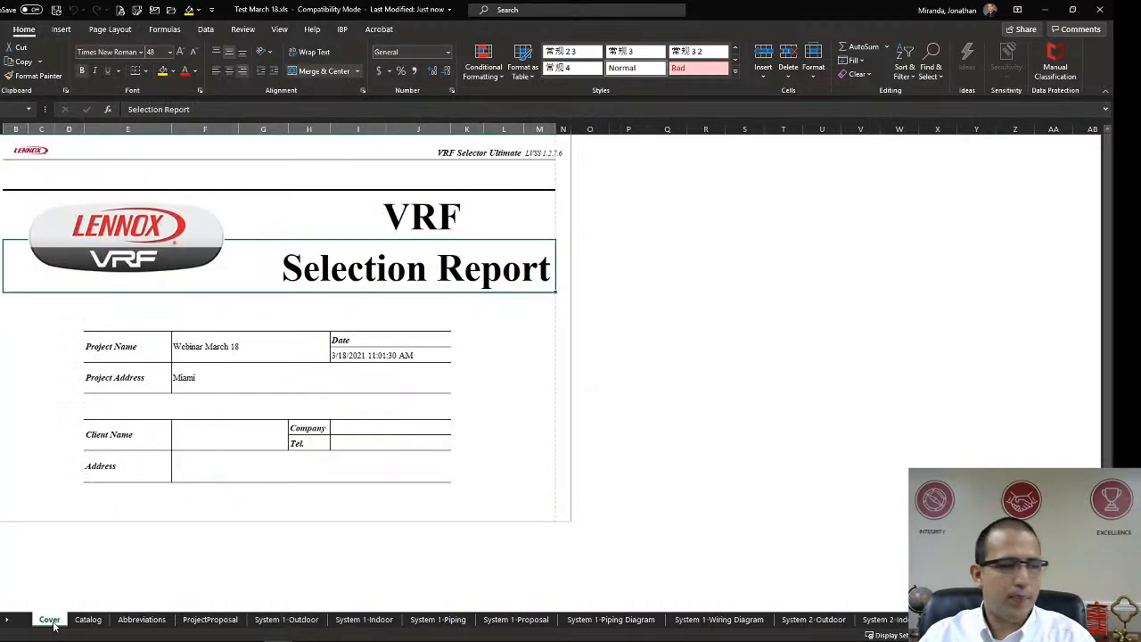
click(86, 620)
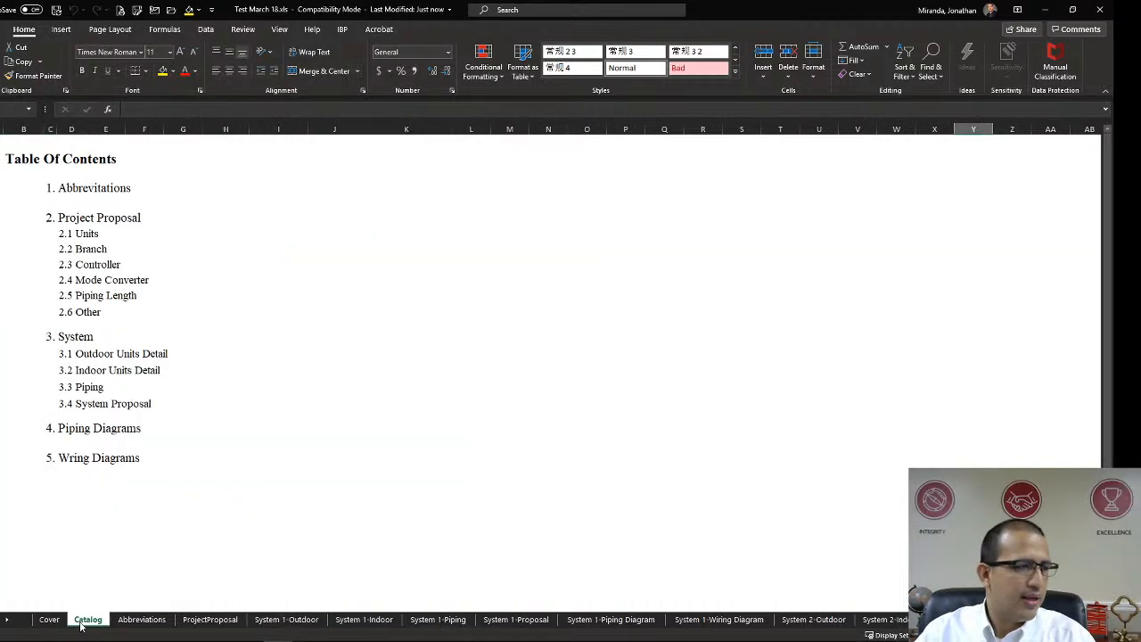
click(138, 620)
click(208, 620)
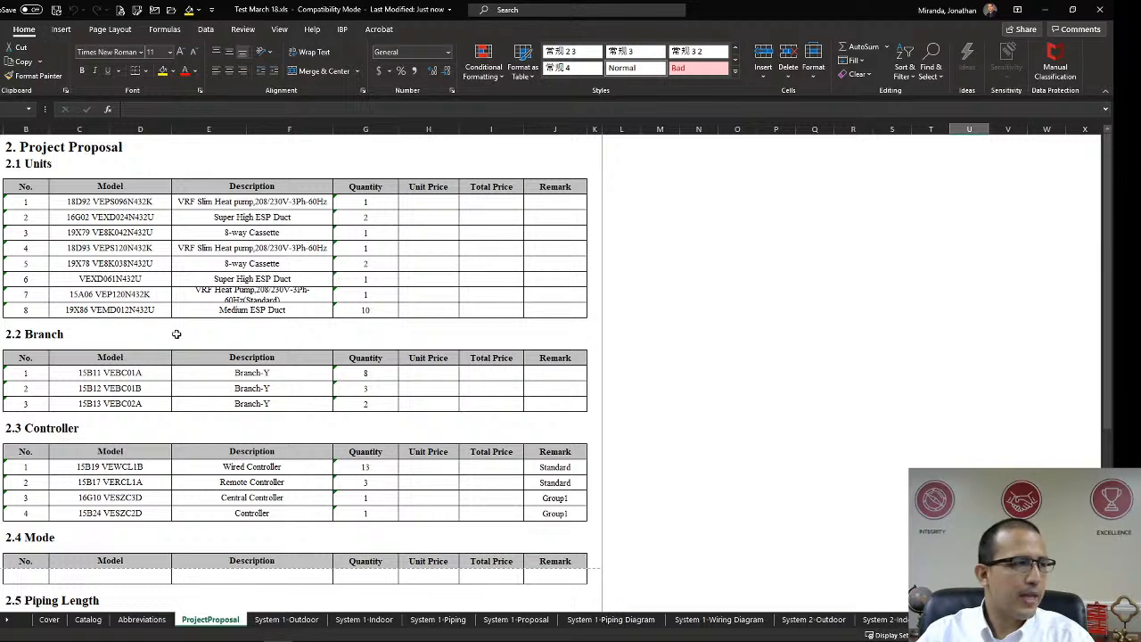
Step: Highlight the Units, Branch and Controller tables on the ProjectProposal sheet to review models, descriptions and quantities
drag(27, 185, 301, 308)
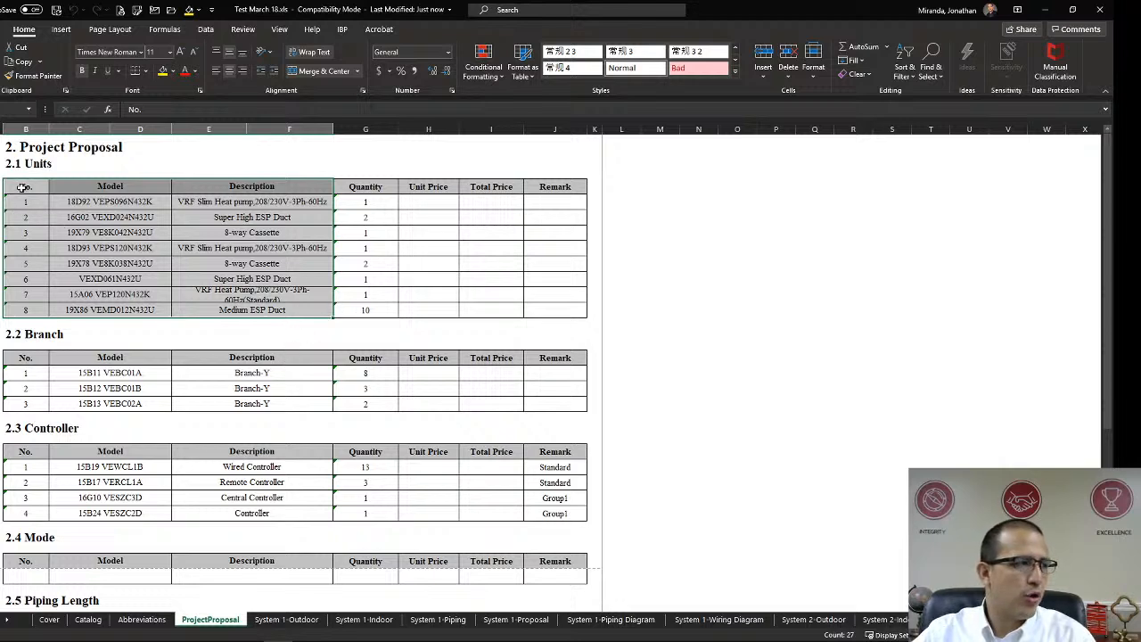
drag(22, 188, 349, 312)
drag(25, 360, 346, 410)
scroll(356, 444, down, 1)
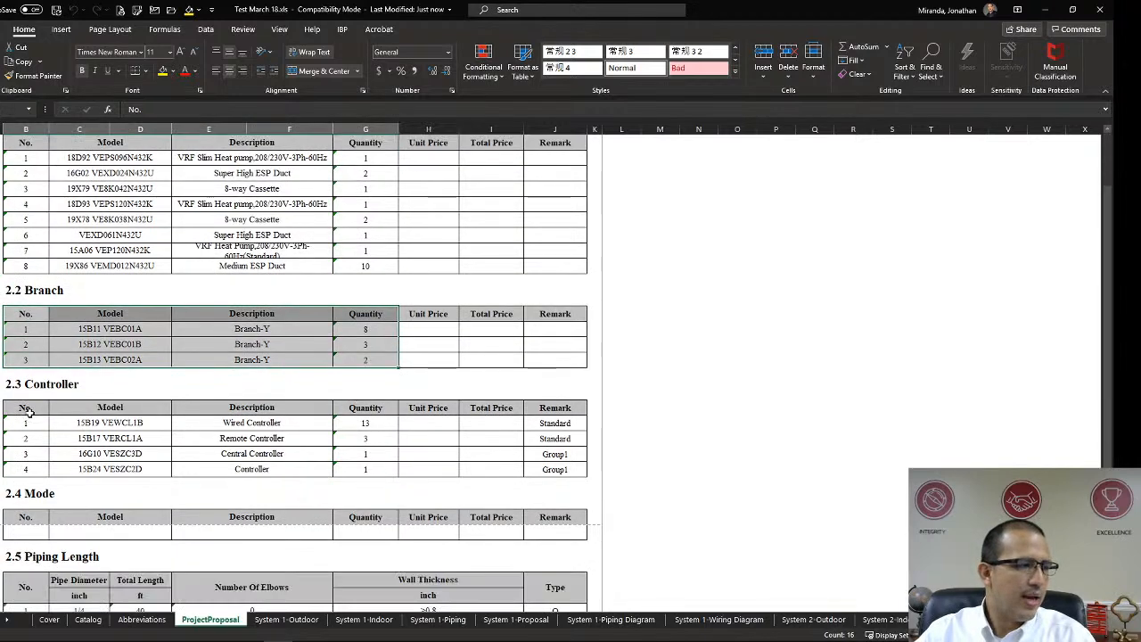
drag(26, 410, 347, 472)
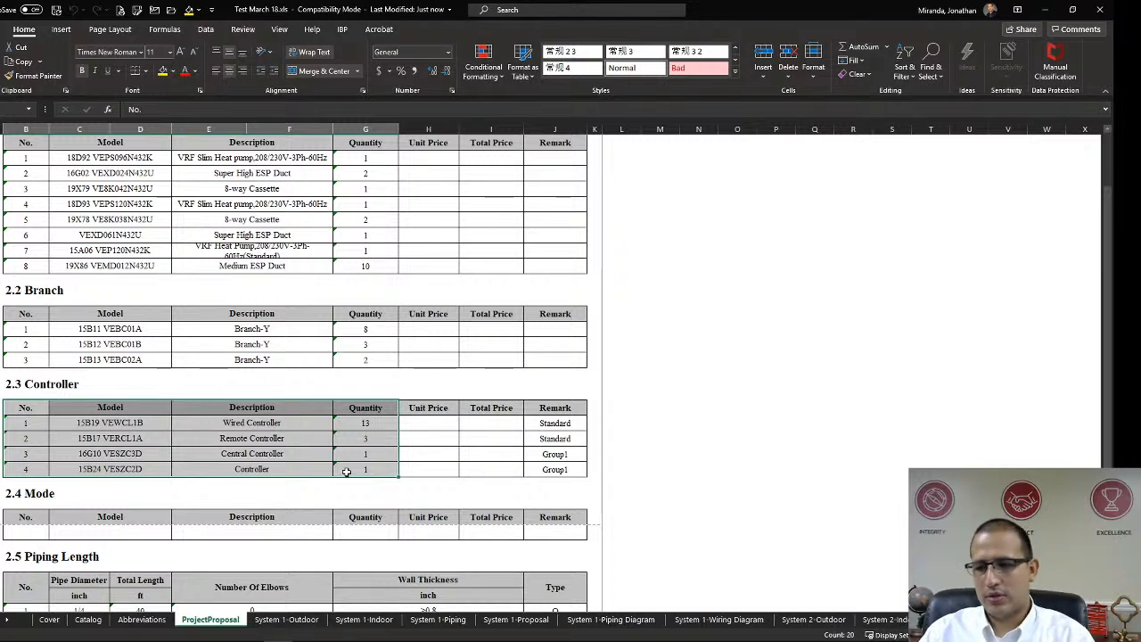
Step: Examine the Piping Length and Other tables on the ProjectProposal sheet, highlighting pipe diameters, lengths, elbows, communication line and extra refrigerant
scroll(326, 393, down, 3)
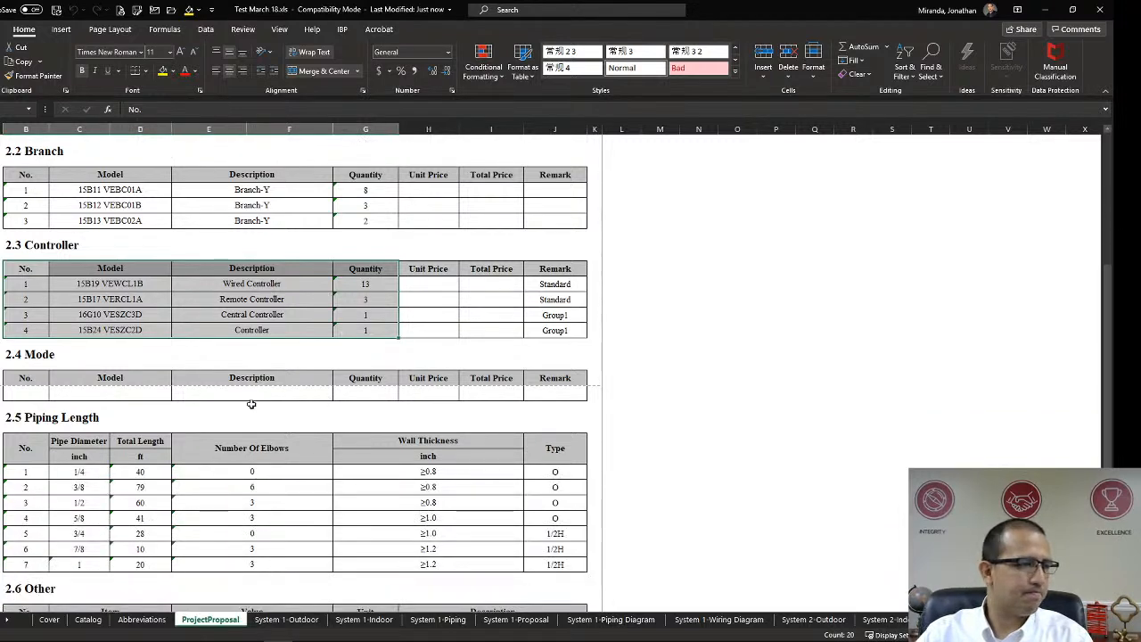
scroll(251, 404, down, 2)
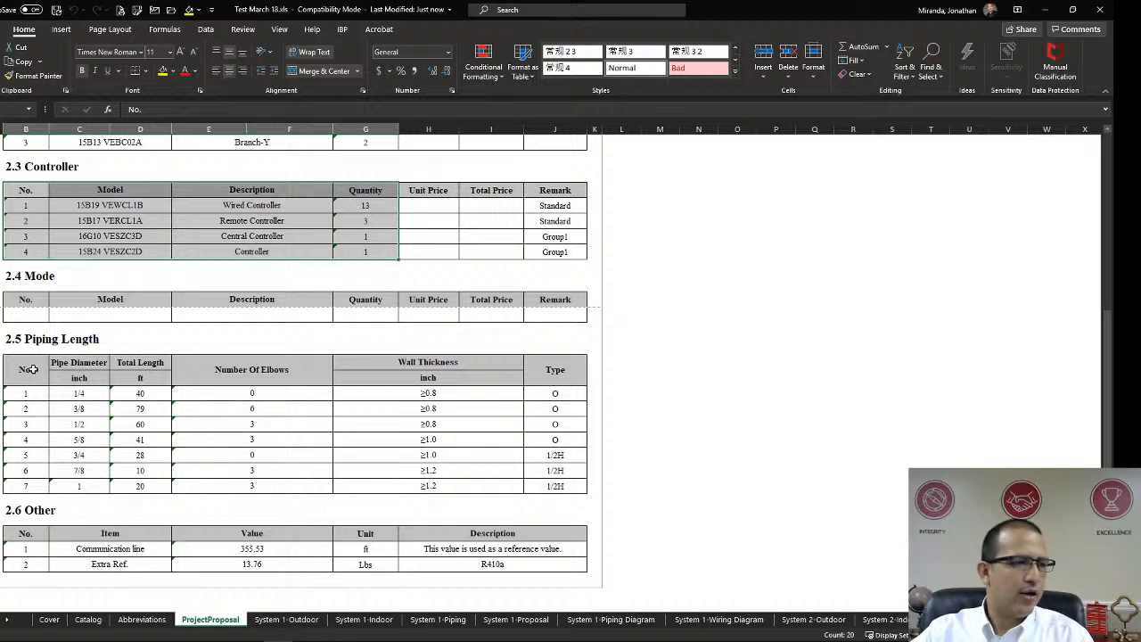
drag(30, 368, 234, 486)
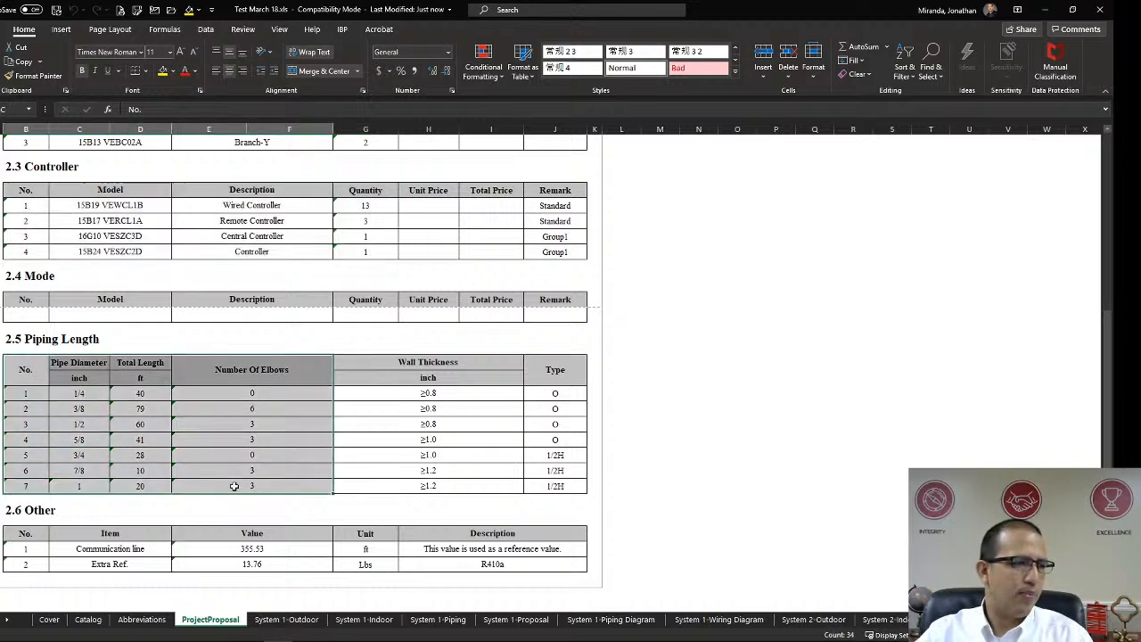
scroll(309, 429, down, 2)
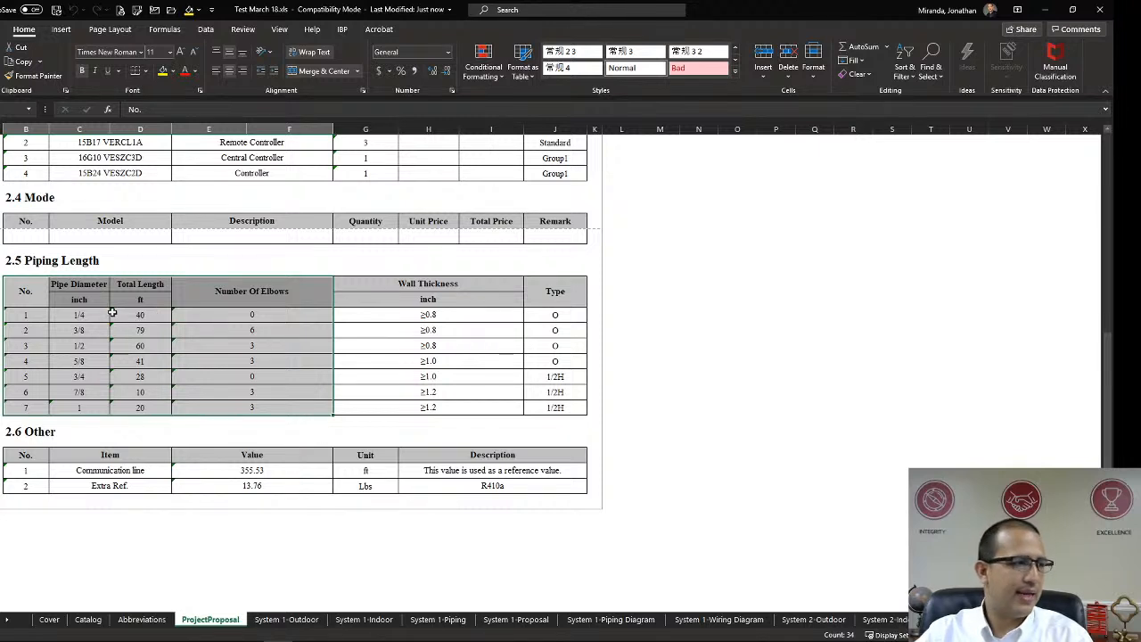
click(141, 314)
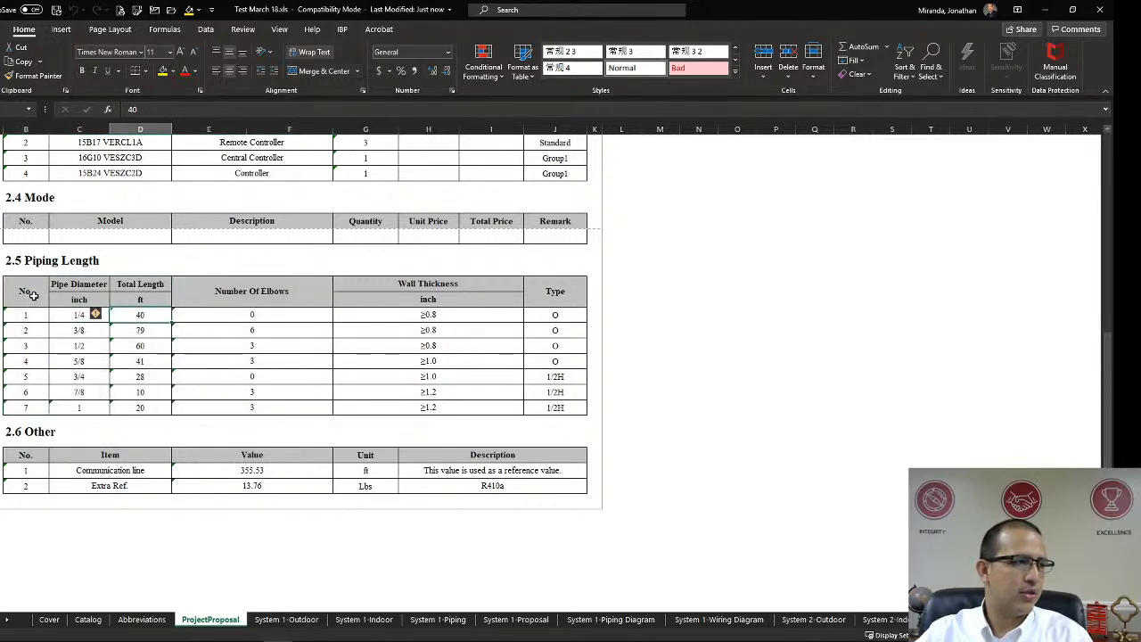
drag(32, 294, 264, 407)
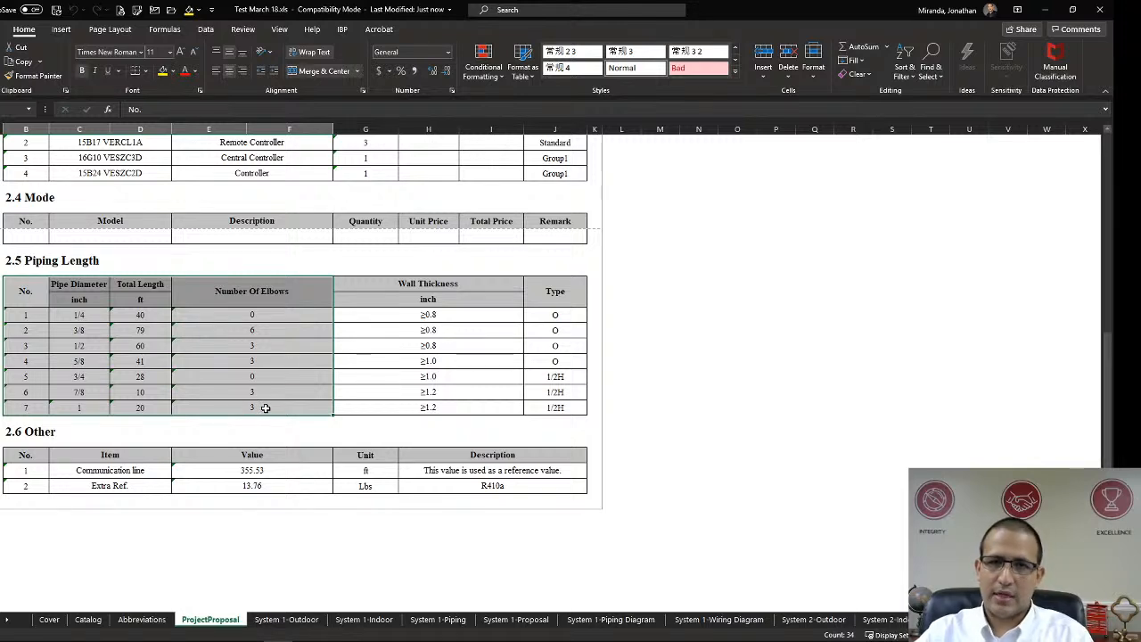
scroll(344, 409, down, 2)
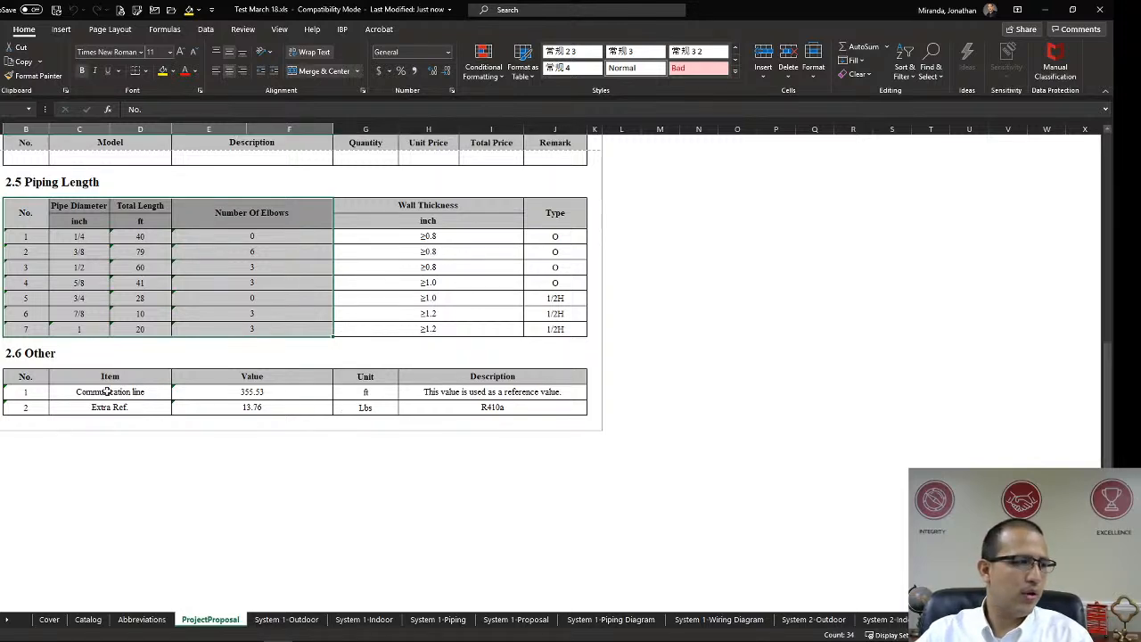
drag(31, 378, 256, 409)
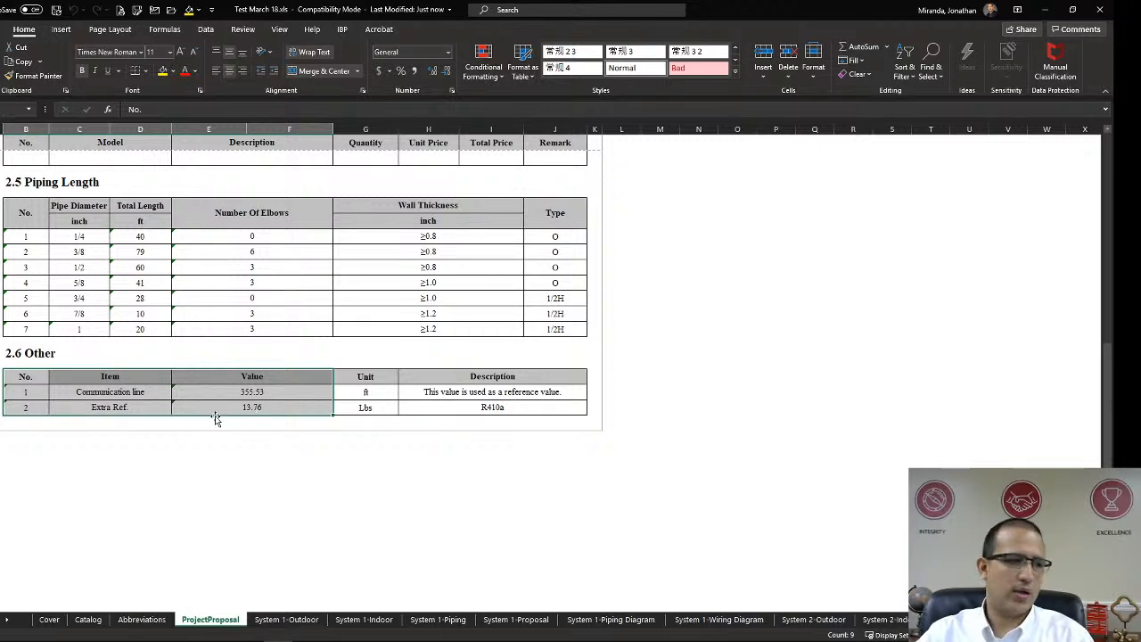
scroll(323, 415, up, 2)
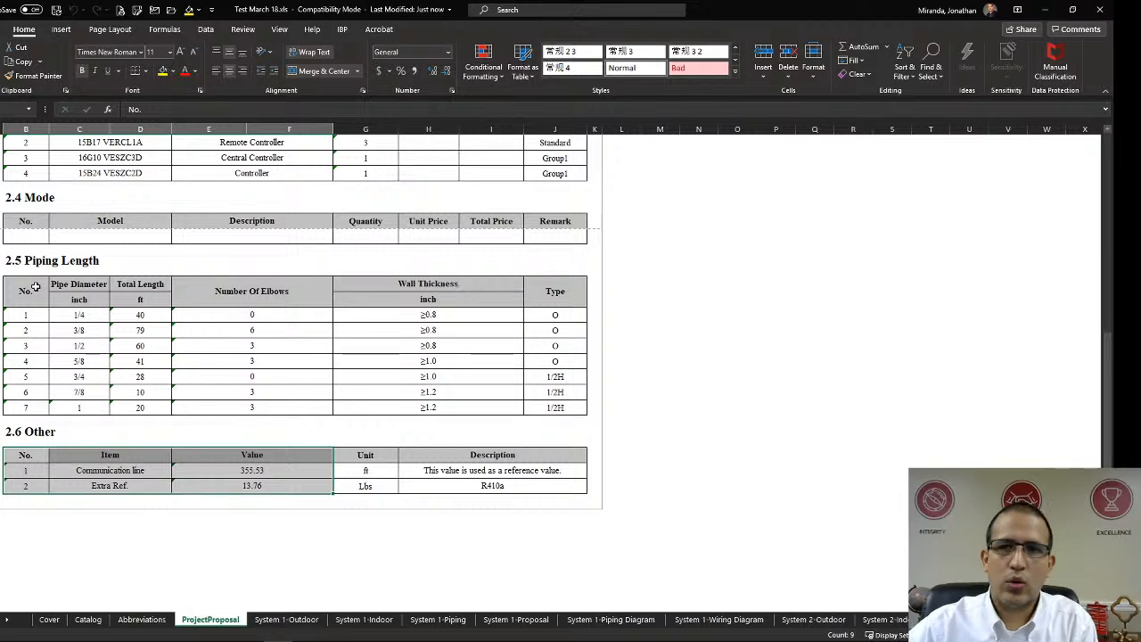
scroll(278, 362, up, 7)
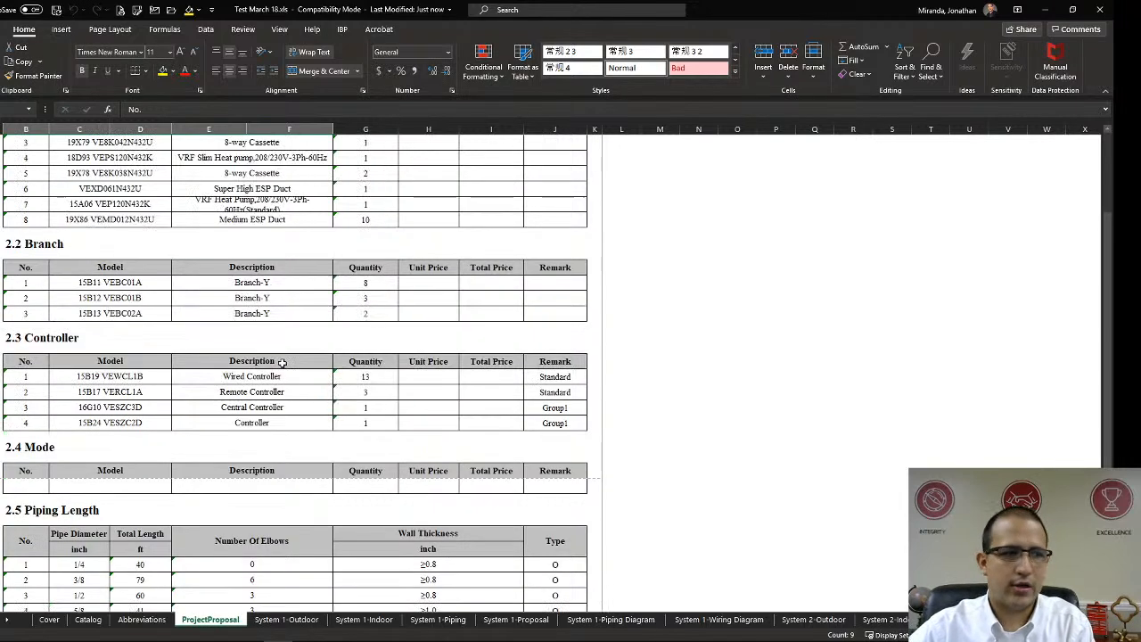
Step: Review the System 1-Outdoor sheet, checking the outdoor unit's model, ESP, design conditions and electrical data
click(288, 621)
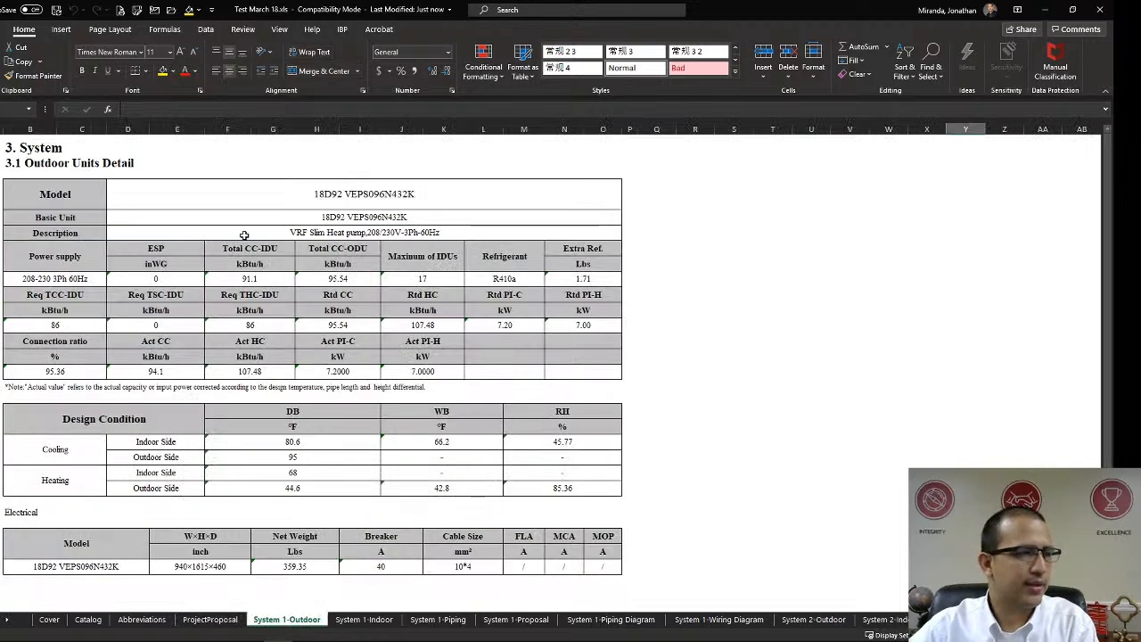
click(364, 197)
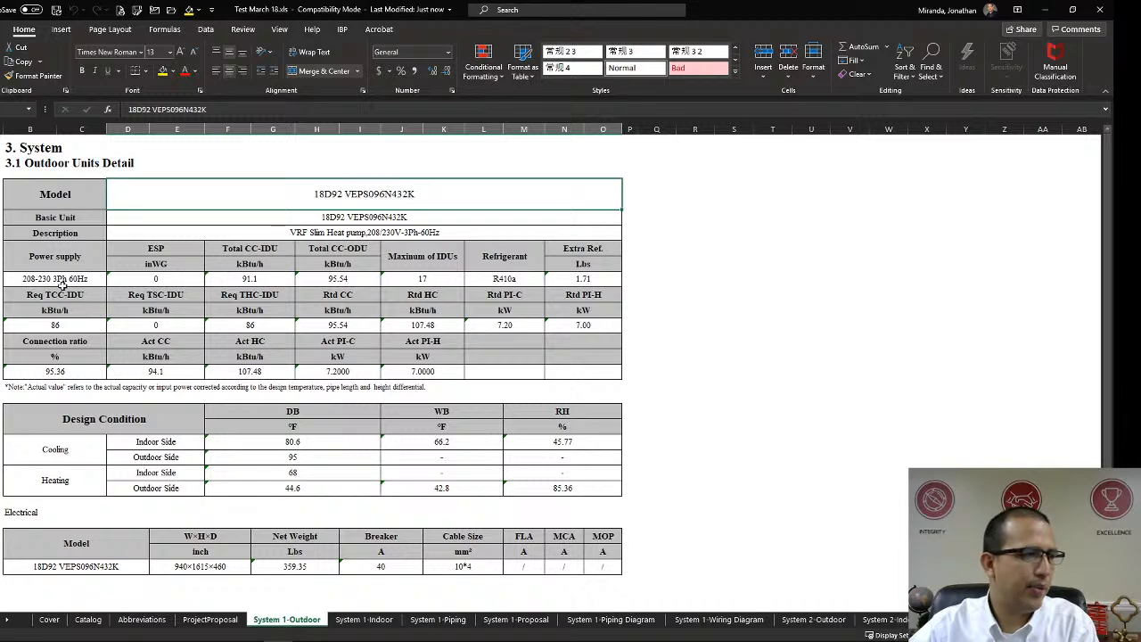
click(133, 279)
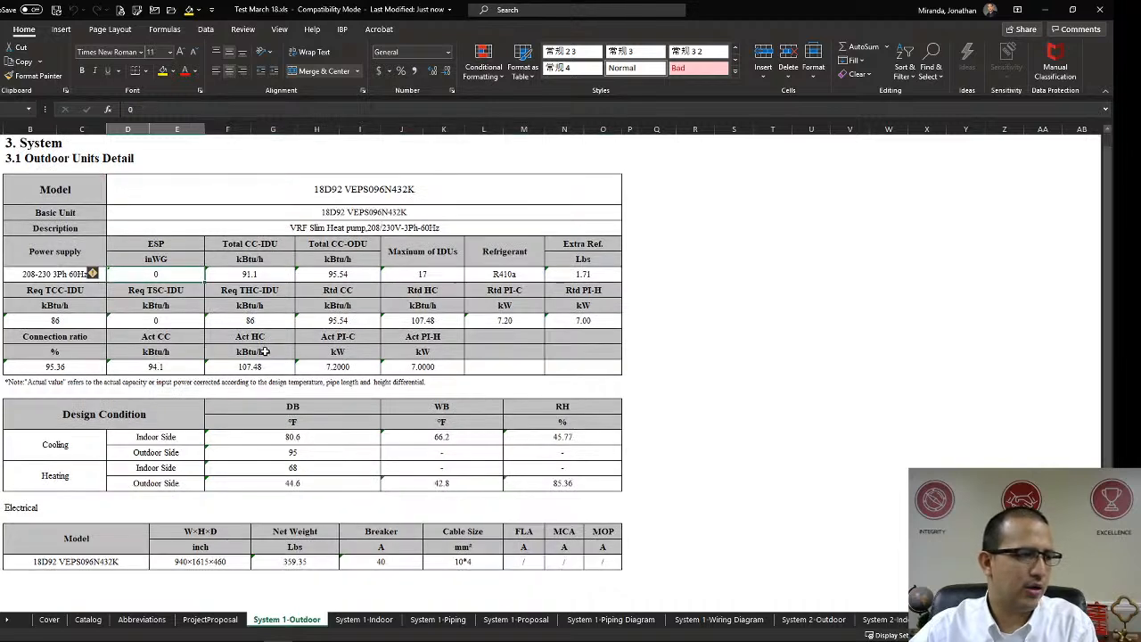
scroll(265, 352, down, 3)
scroll(267, 355, up, 3)
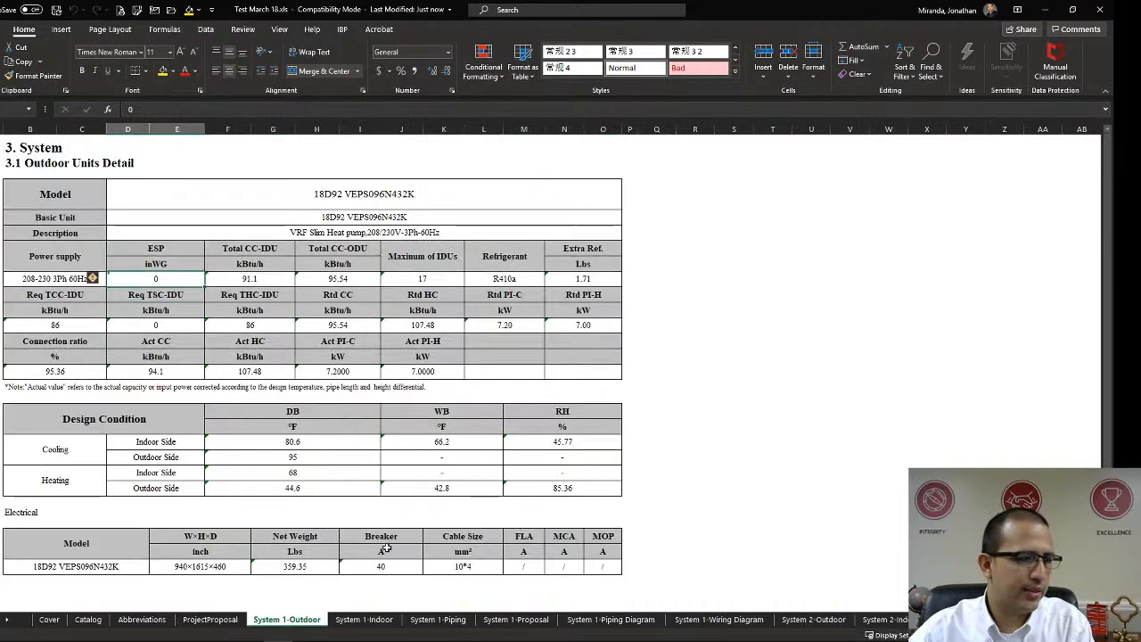
Step: Look through the System 1-Indoor and System 1-Piping sheets, covering indoor unit details, pipes and piping limitations
click(375, 619)
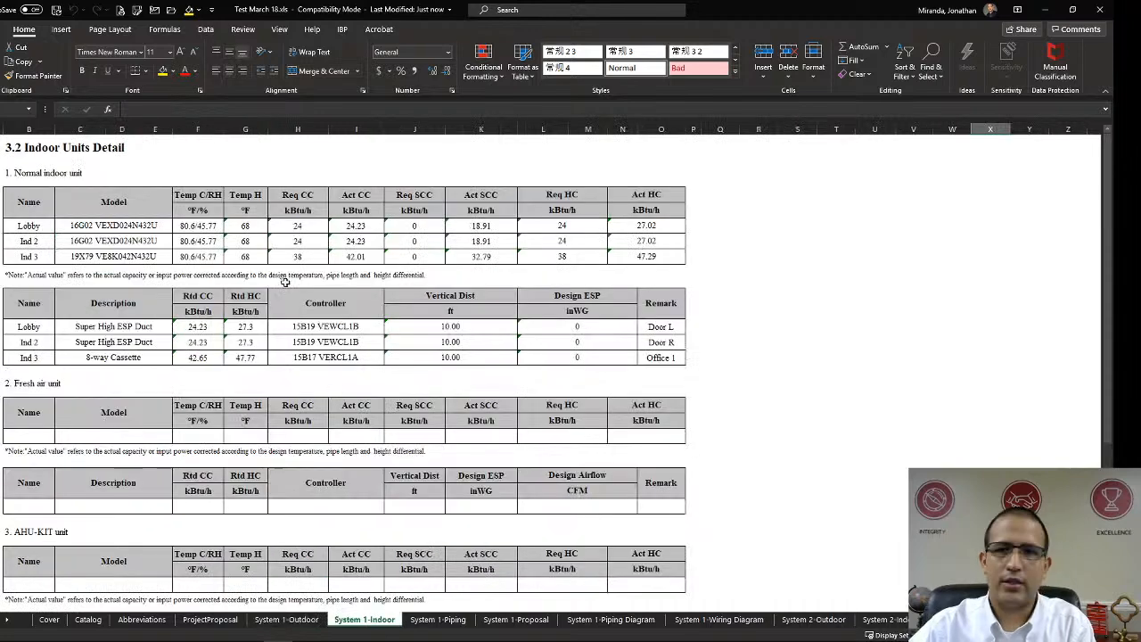
scroll(345, 383, down, 2)
scroll(345, 397, down, 3)
scroll(346, 396, up, 5)
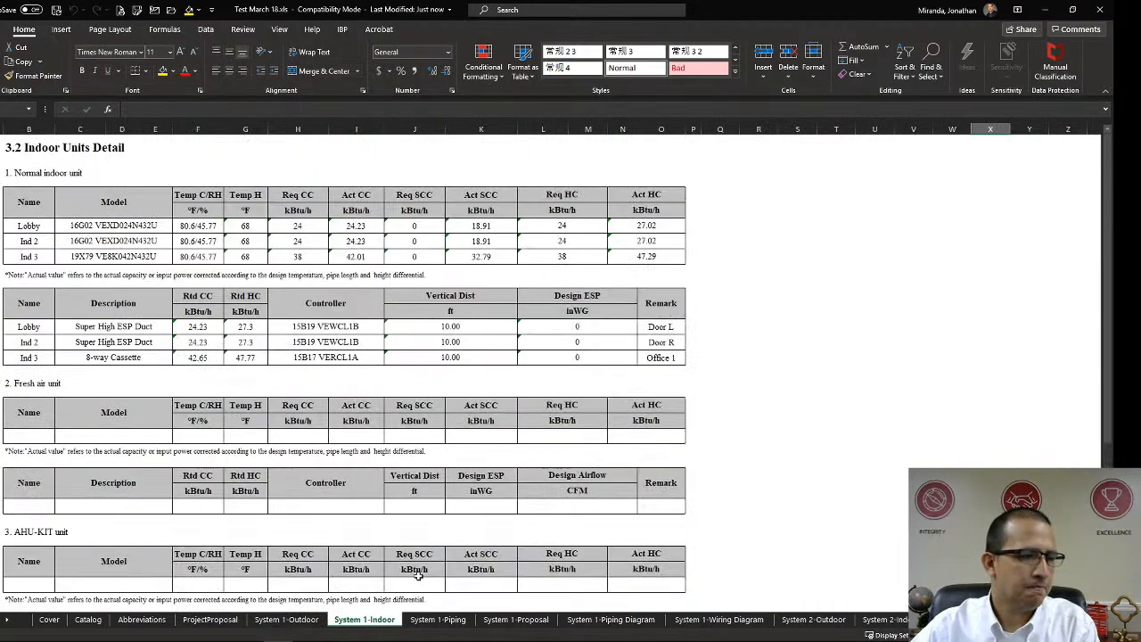
click(438, 620)
scroll(352, 294, down, 3)
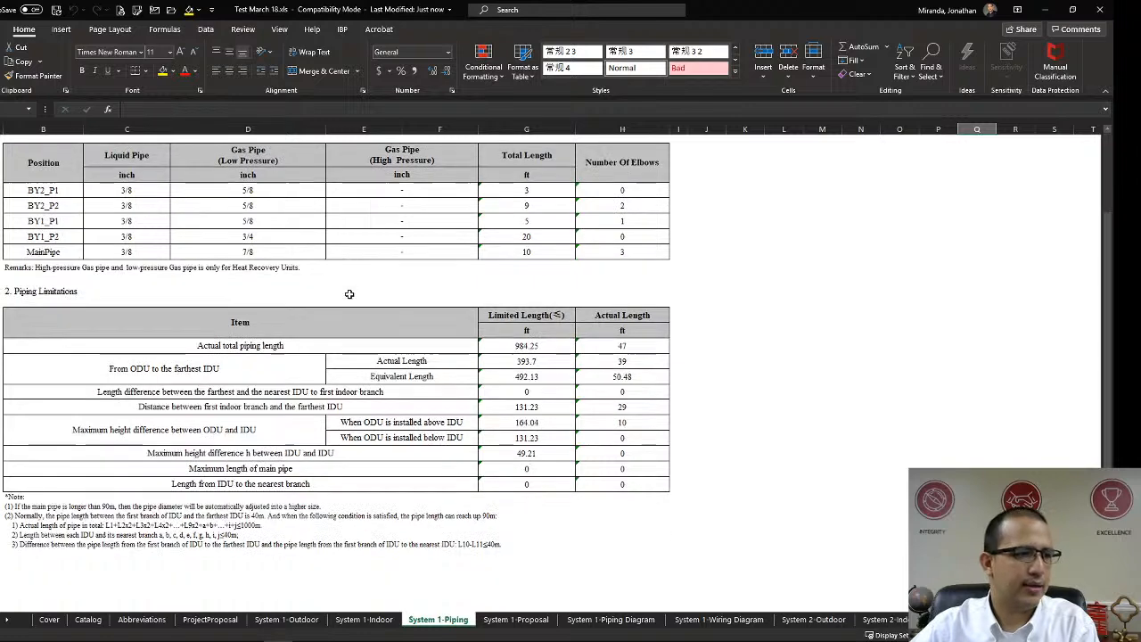
scroll(365, 318, up, 3)
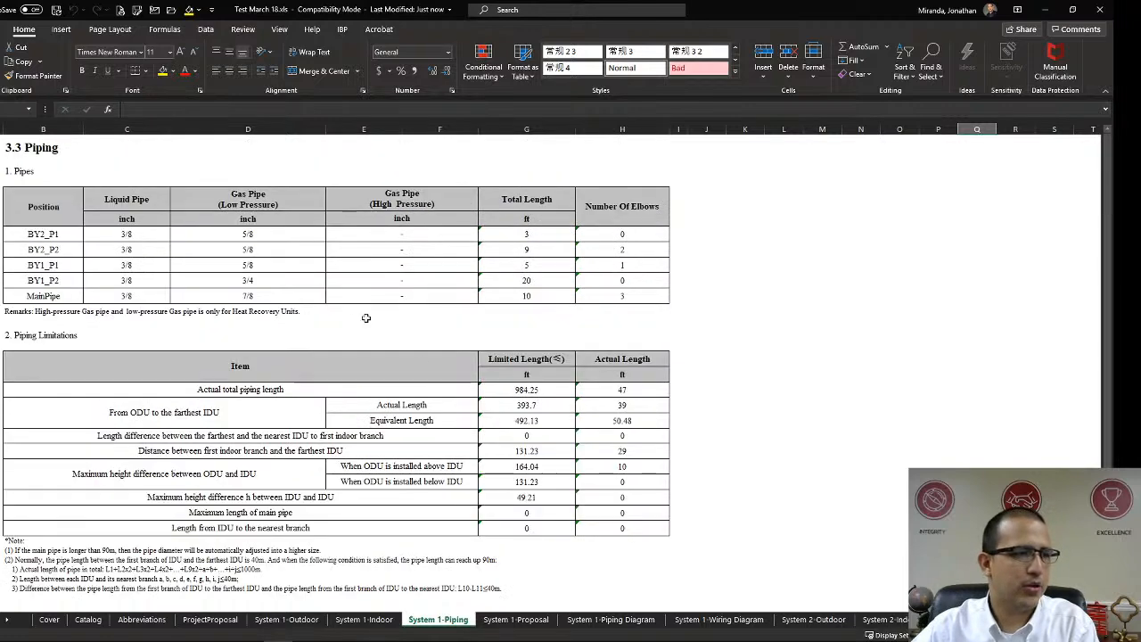
Step: Review the System 1-Proposal sheet, highlighting its Units, Piping length and Accessories tables
click(517, 619)
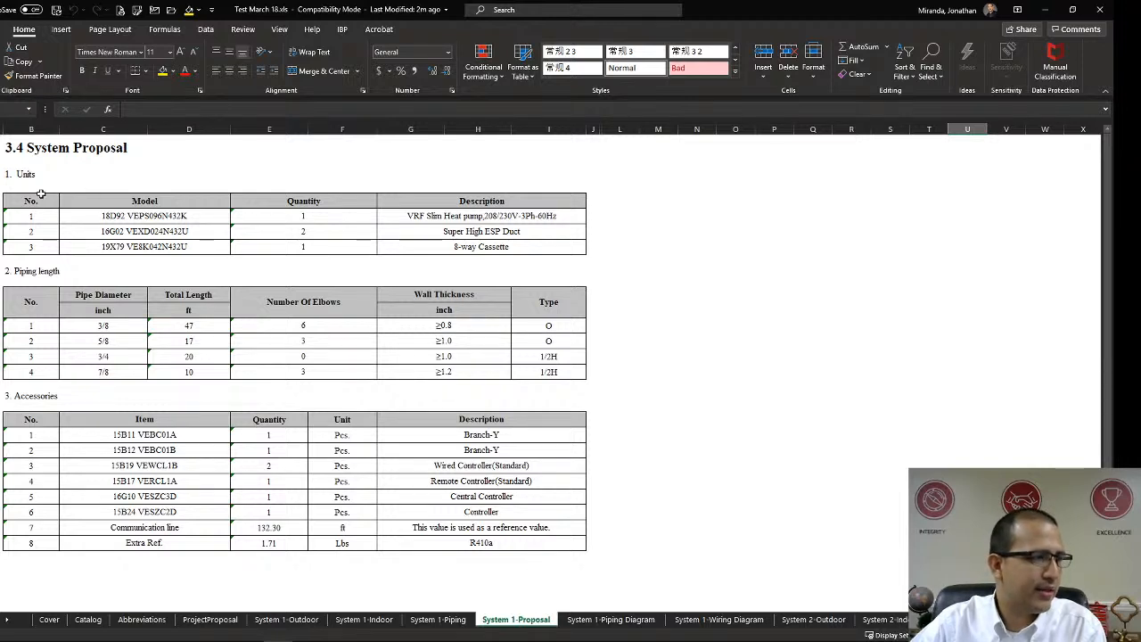
drag(40, 194, 478, 251)
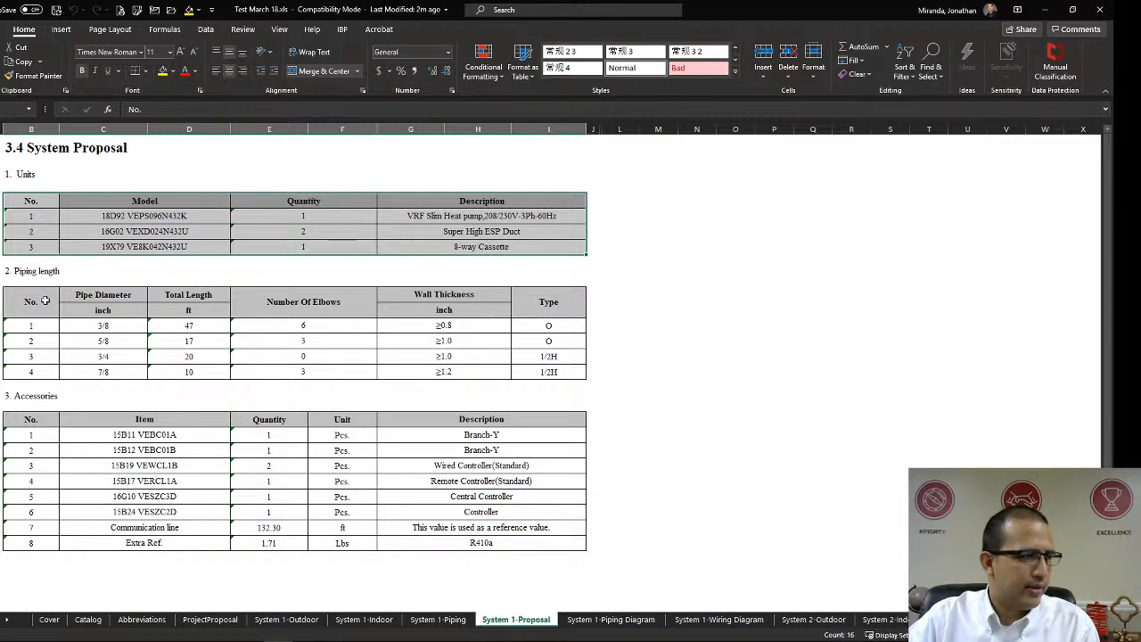
drag(38, 299, 189, 369)
drag(32, 415, 341, 537)
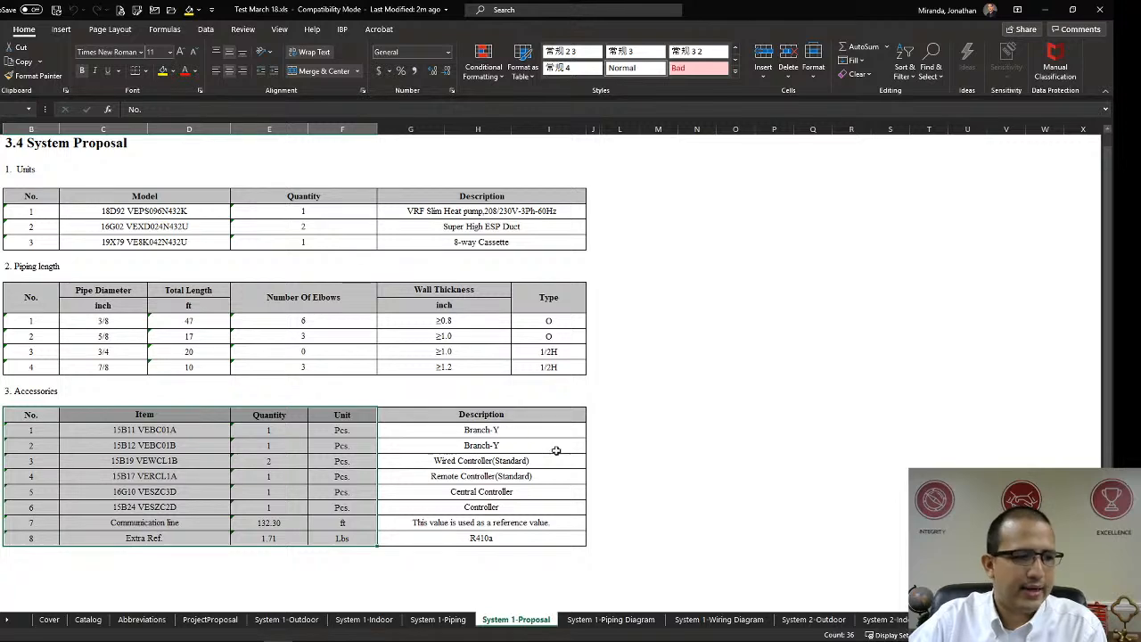
scroll(448, 478, up, 1)
Step: View the System 1 piping diagram and wiring diagram sheets, followed by the System 2-Outdoor sheet
click(623, 621)
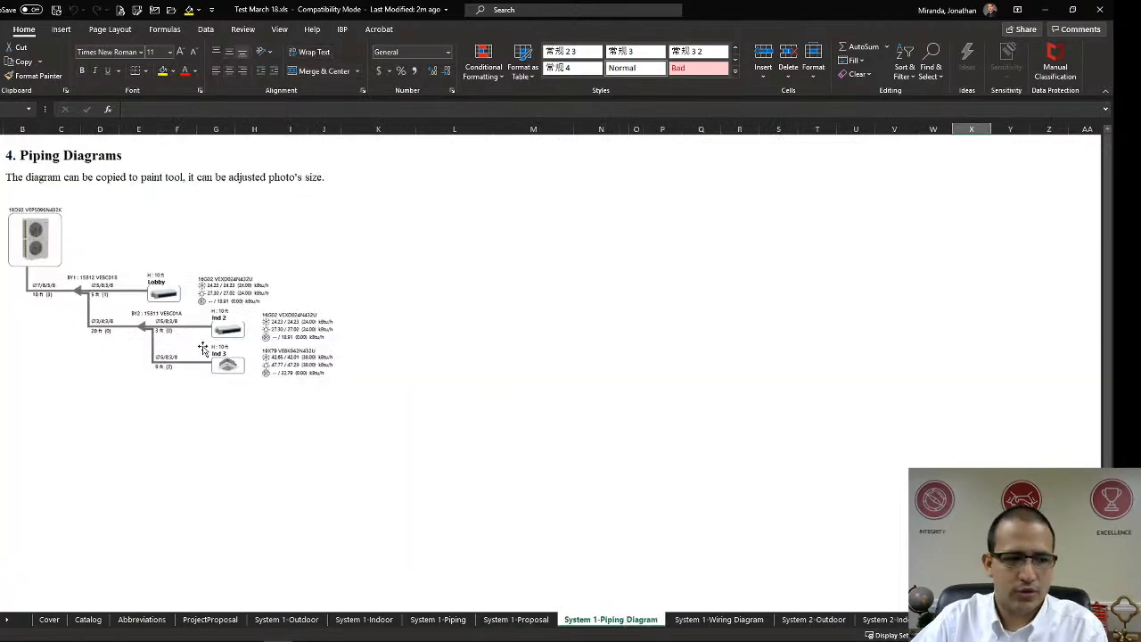
click(724, 619)
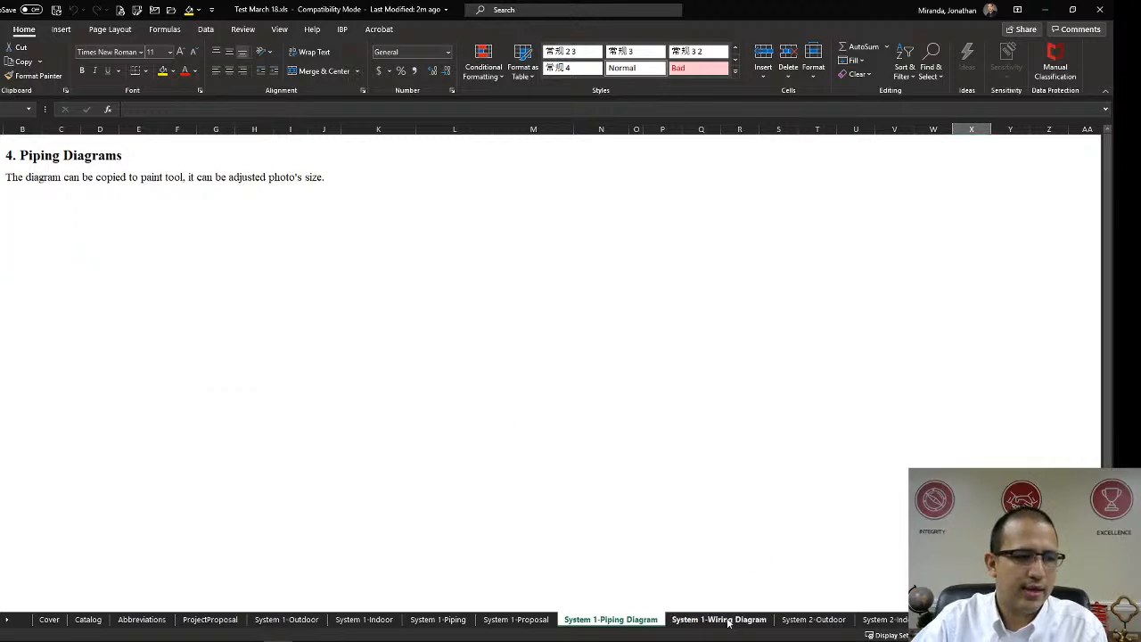
click(811, 618)
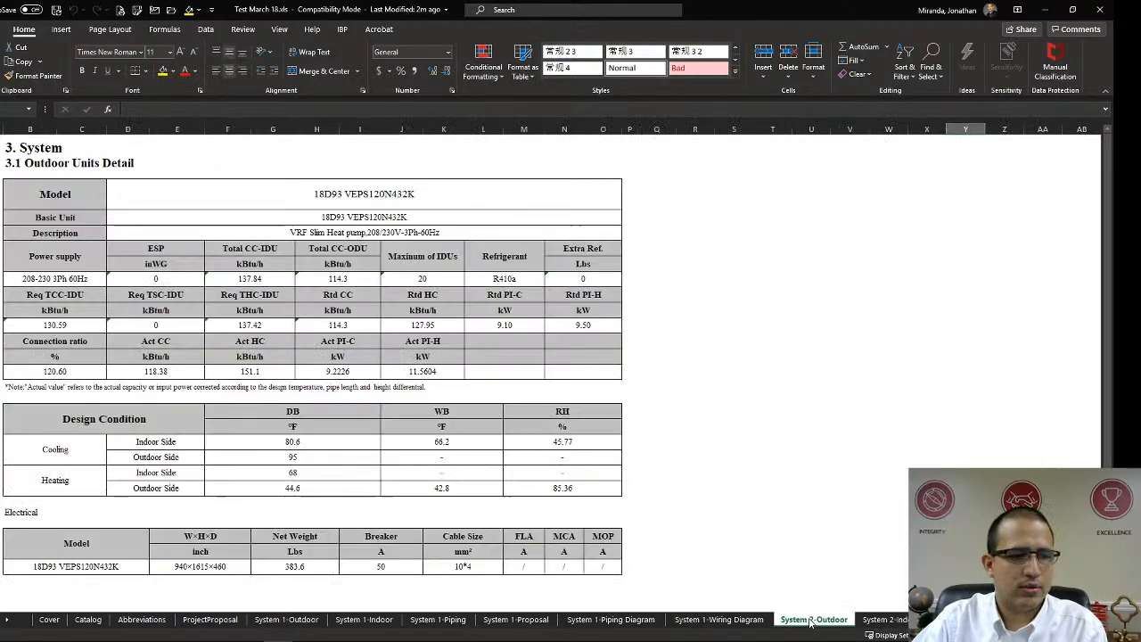
Step: Browse the sheet tabs for Systems 2 and 3 and return to the report's Cover sheet
click(7, 622)
click(7, 621)
click(7, 621)
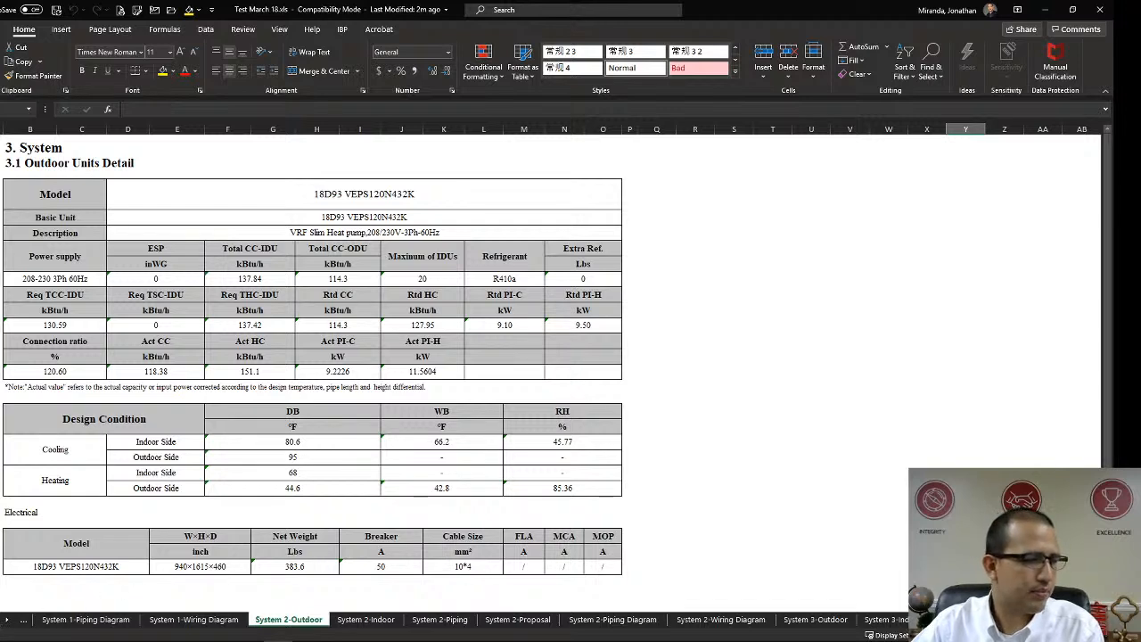
click(0, 619)
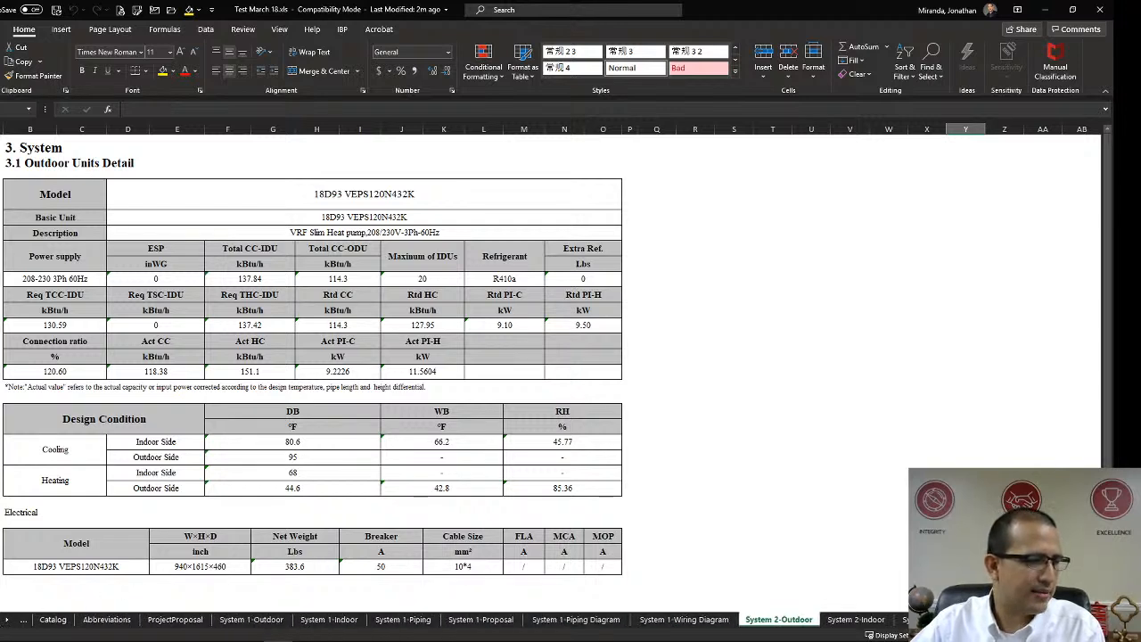
click(2, 620)
click(49, 619)
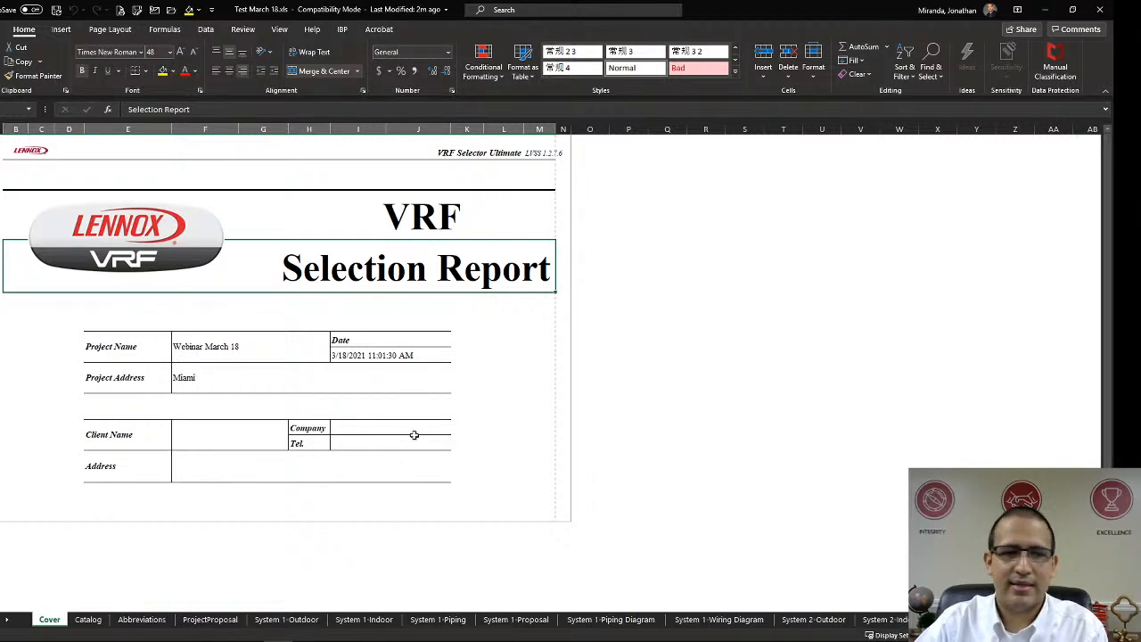
Step: Switch back to the LVSS selection software and save the project to the Desktop as a VRFX file named "Test March 18"
click(1044, 10)
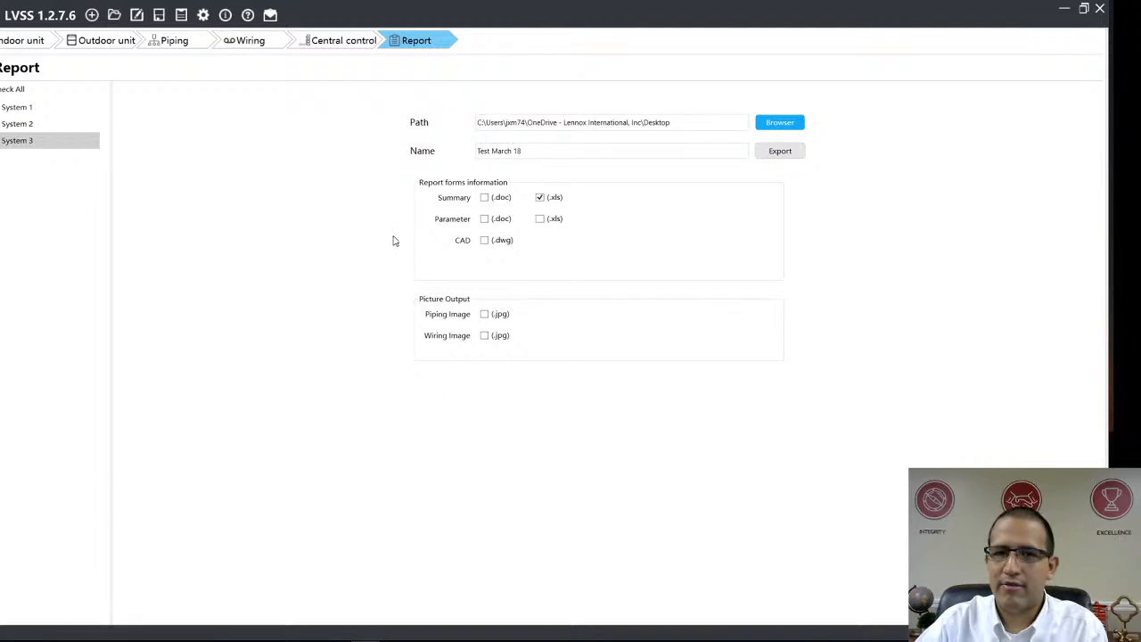
click(181, 20)
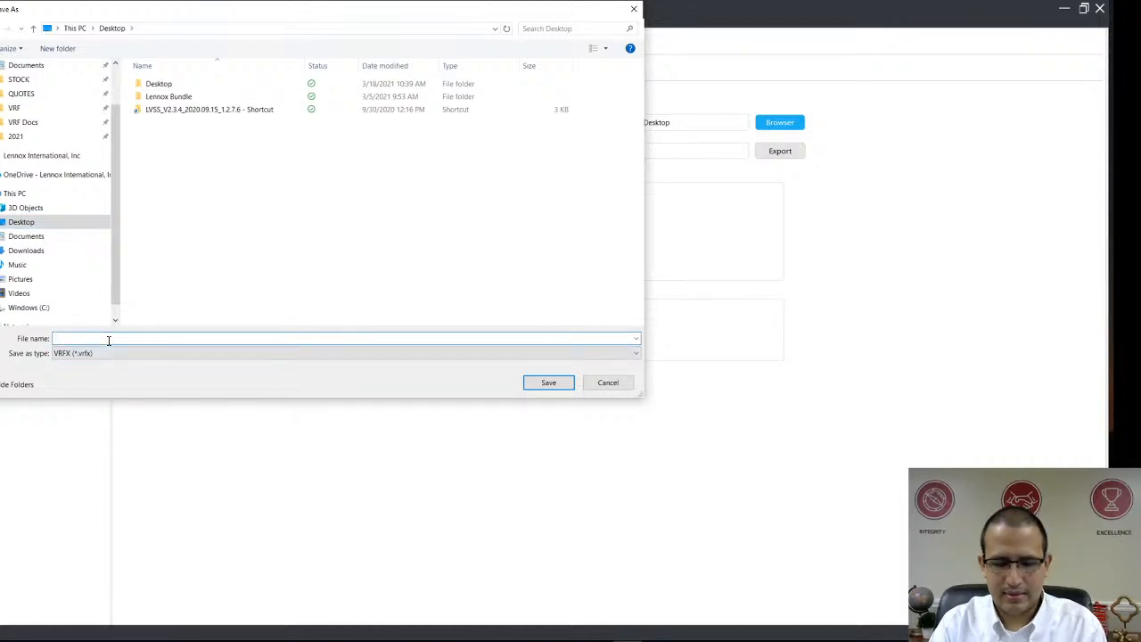
text(Test Marcdh)
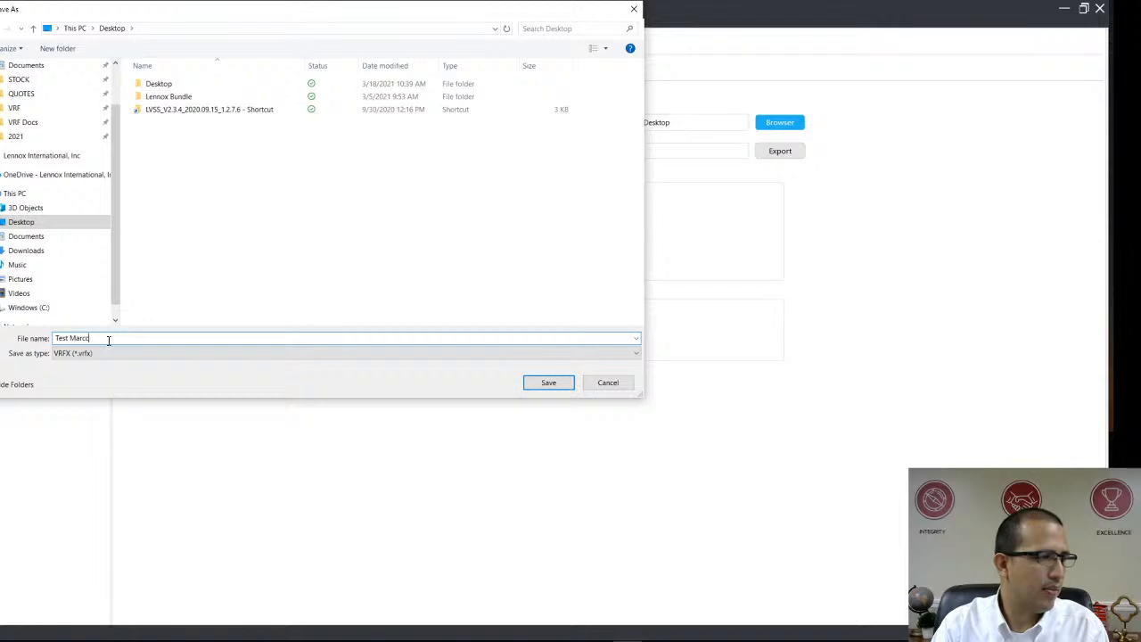
text(h 18)
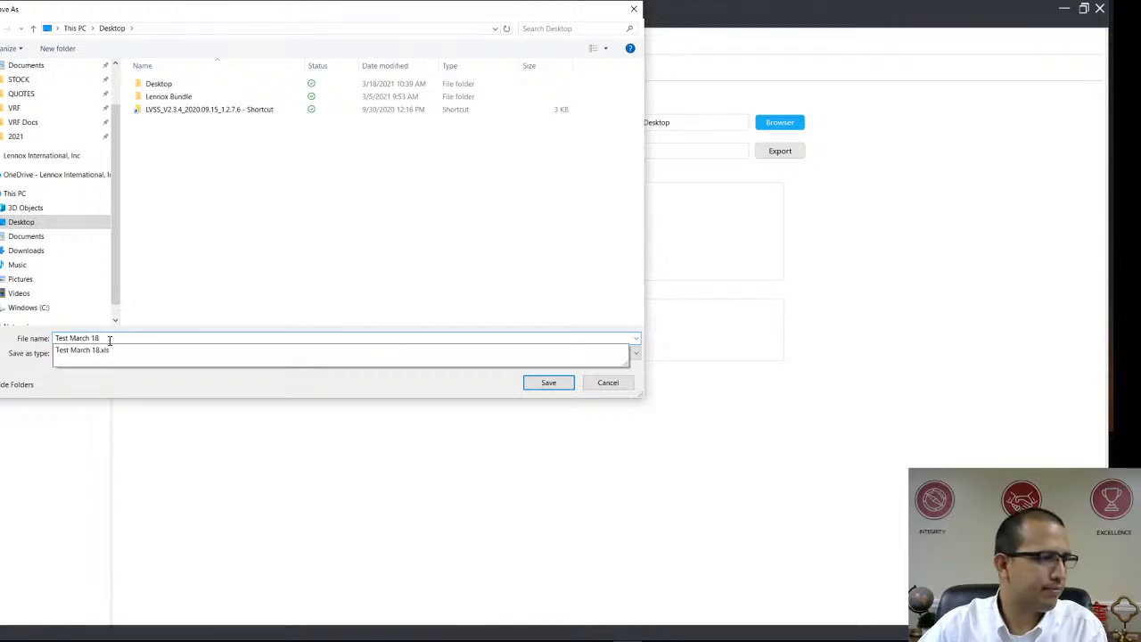
click(307, 327)
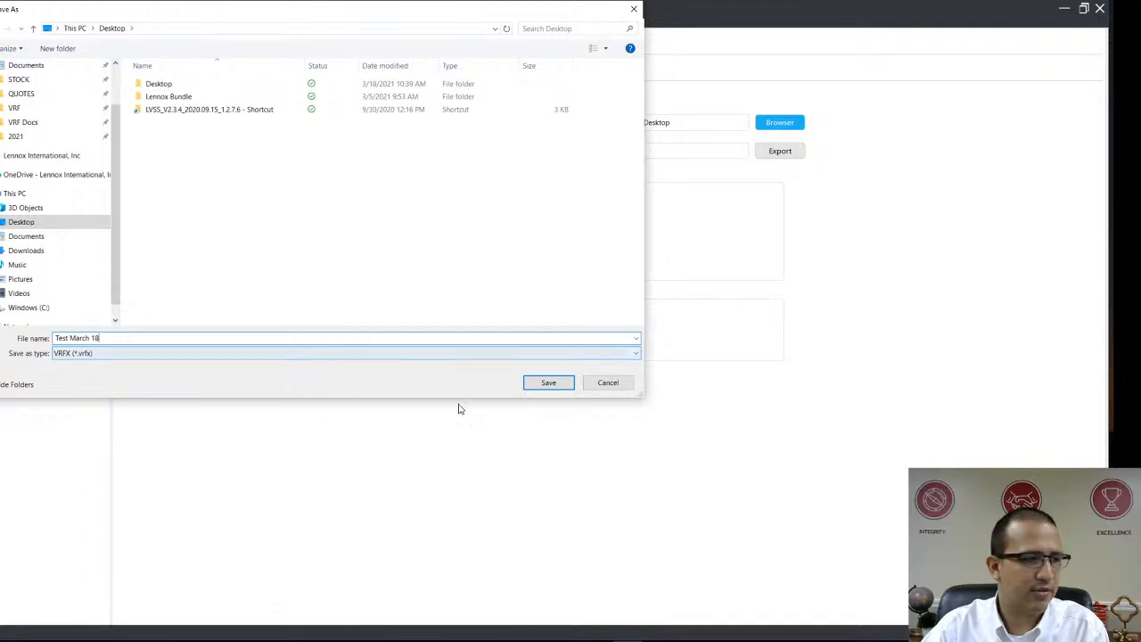
click(541, 386)
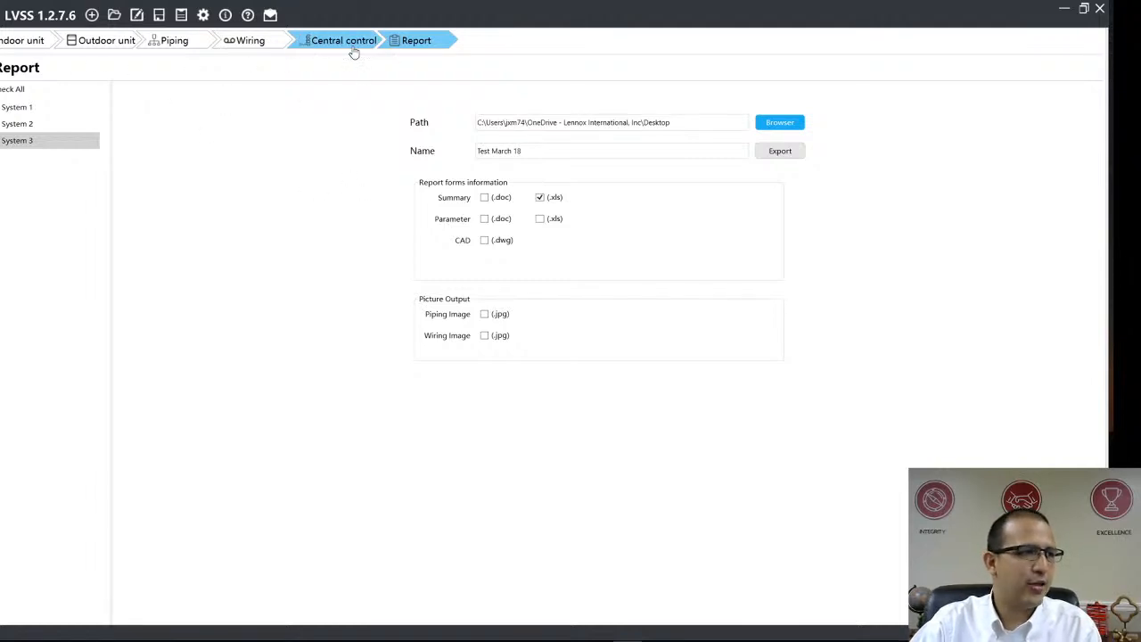
Step: Add four High Wall indoor units to the project, each with 12 kBtu/h required total cooling and heating
click(25, 45)
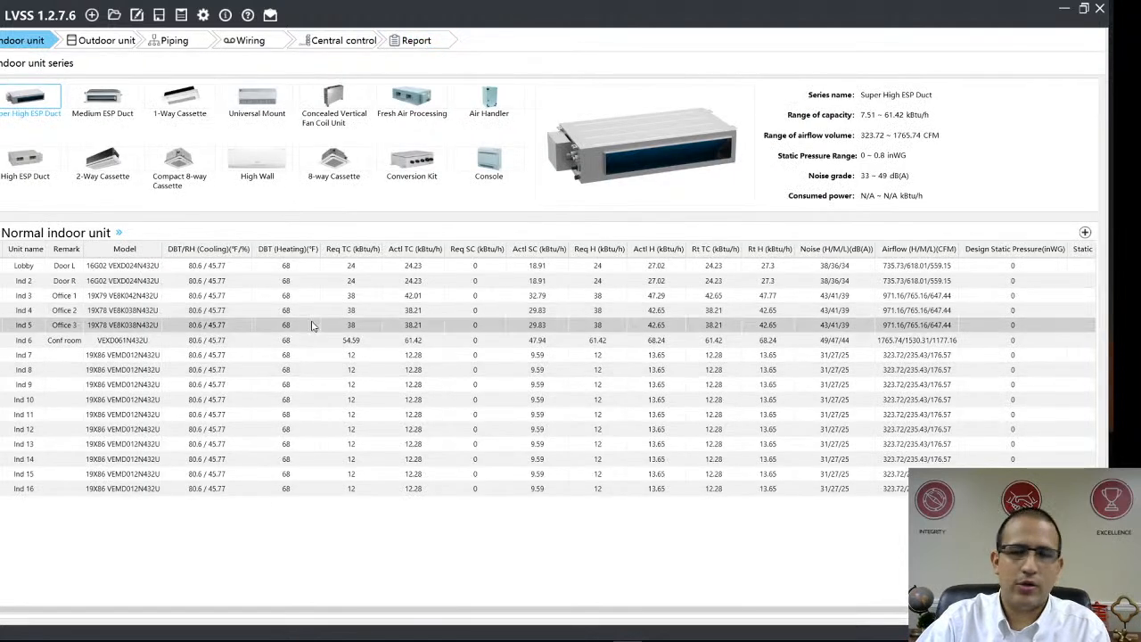
double_click(249, 164)
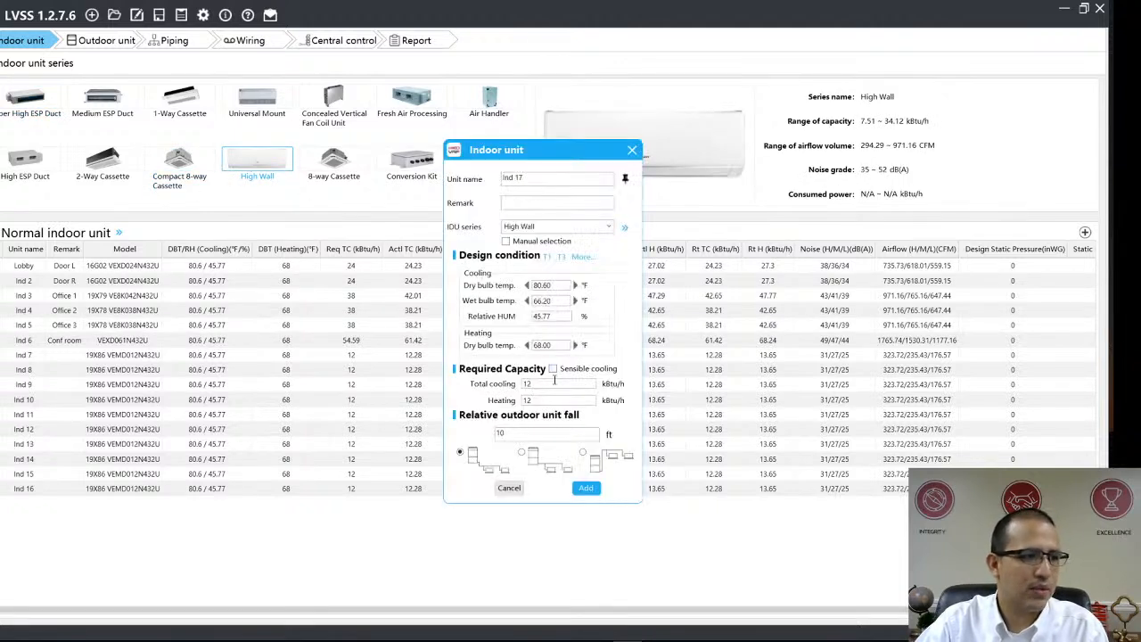
click(586, 489)
click(587, 489)
click(586, 489)
click(587, 488)
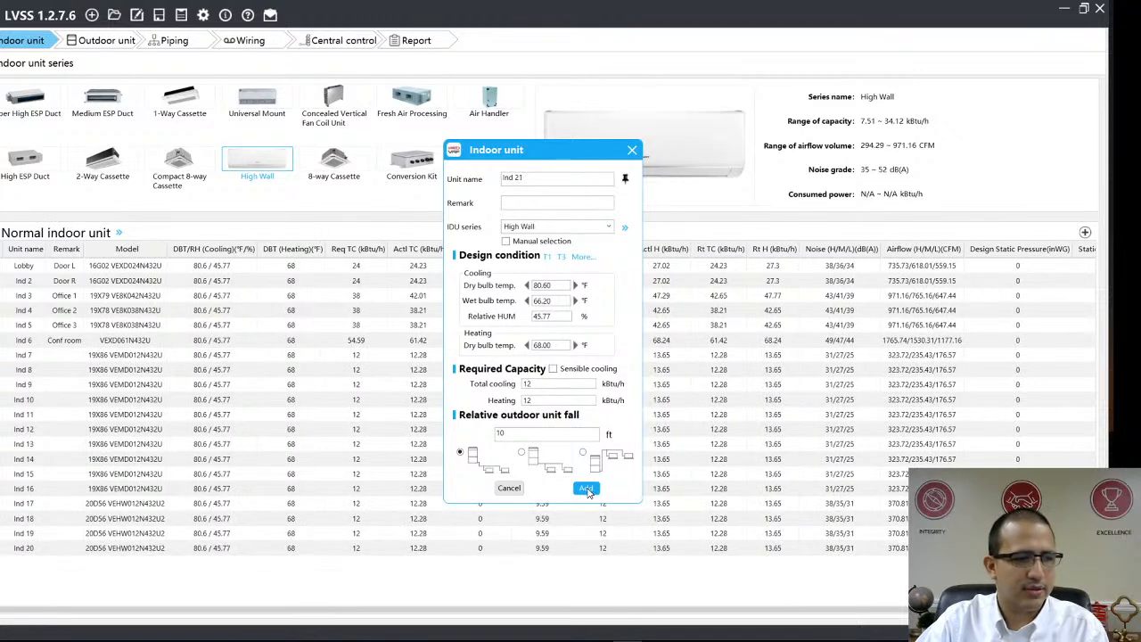
click(586, 489)
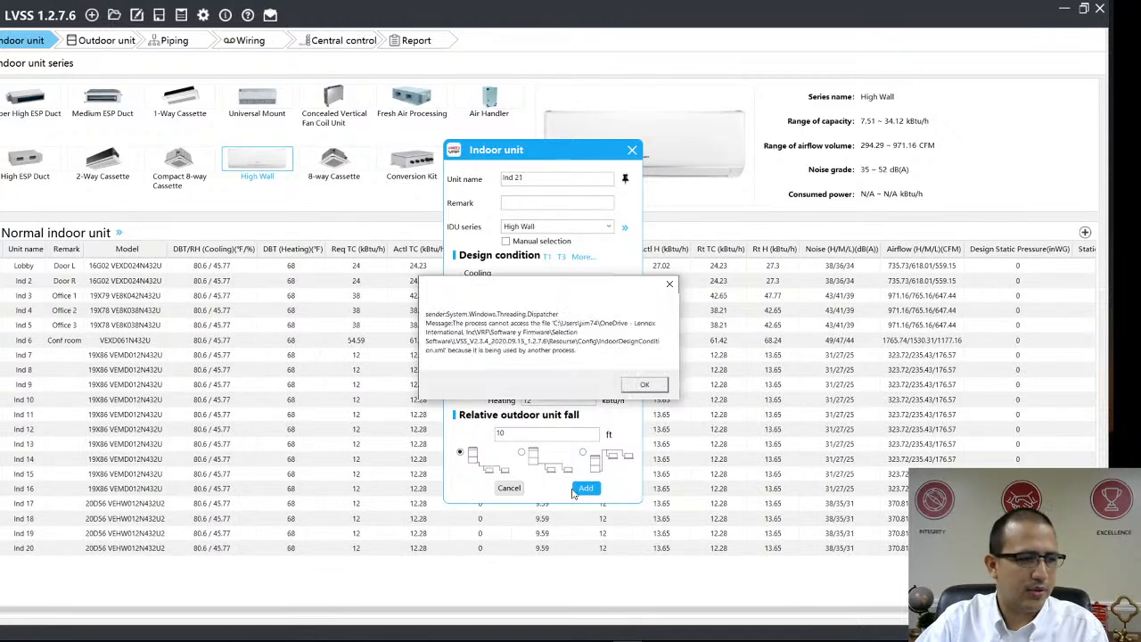
click(645, 387)
click(515, 488)
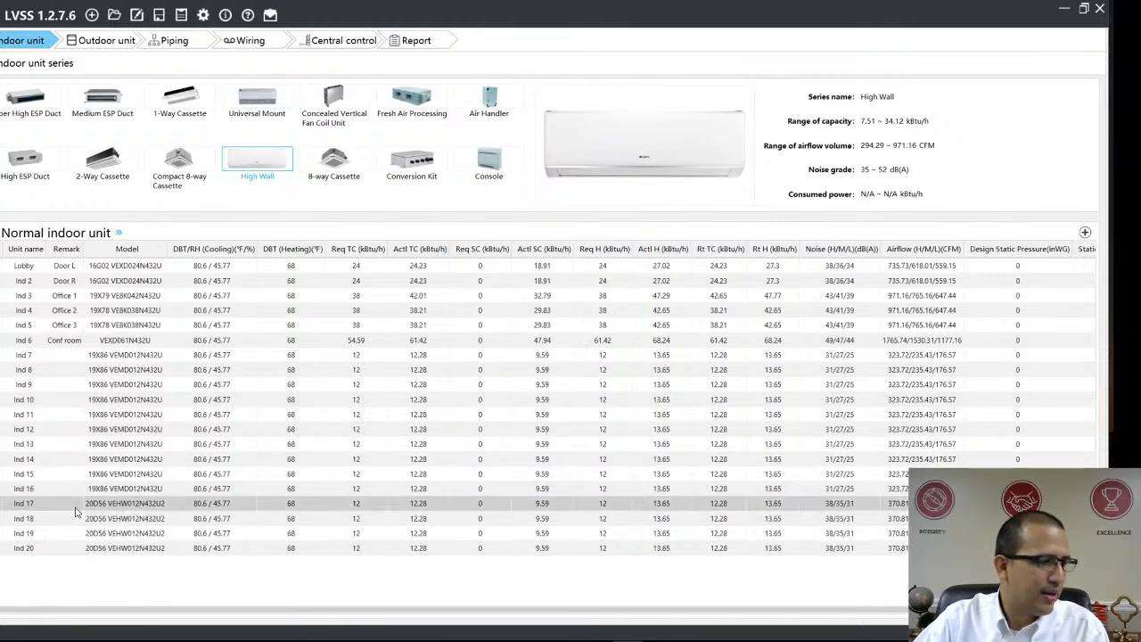
click(2, 509)
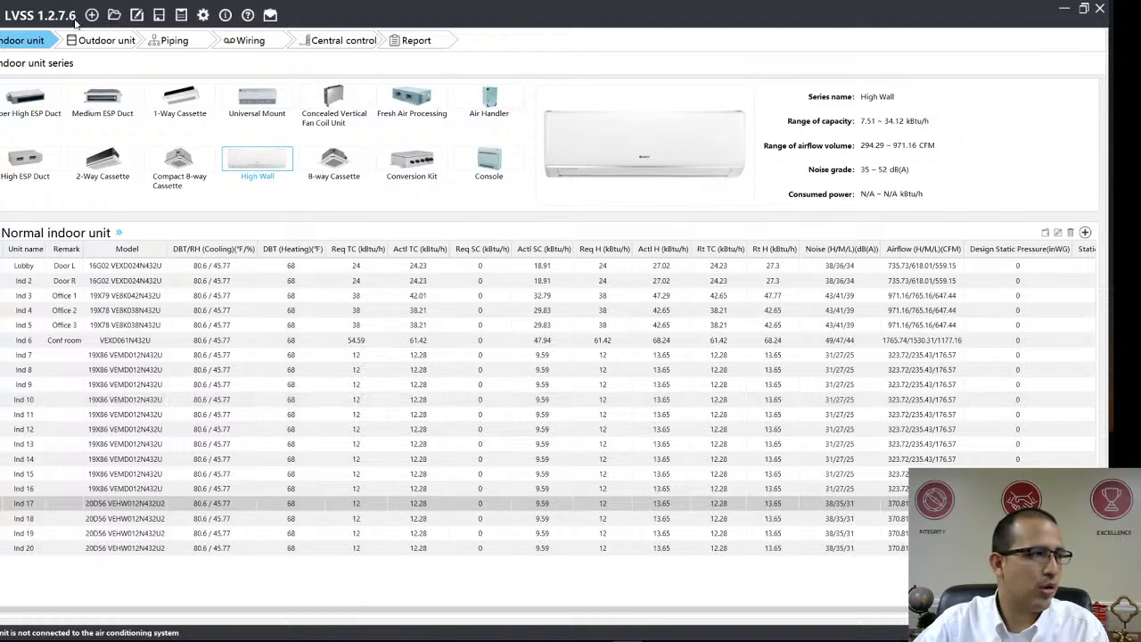
Step: Create a fourth outdoor system with the four unconnected High Wall units and a 208~230V,1Ph,60Hz power supply
click(90, 49)
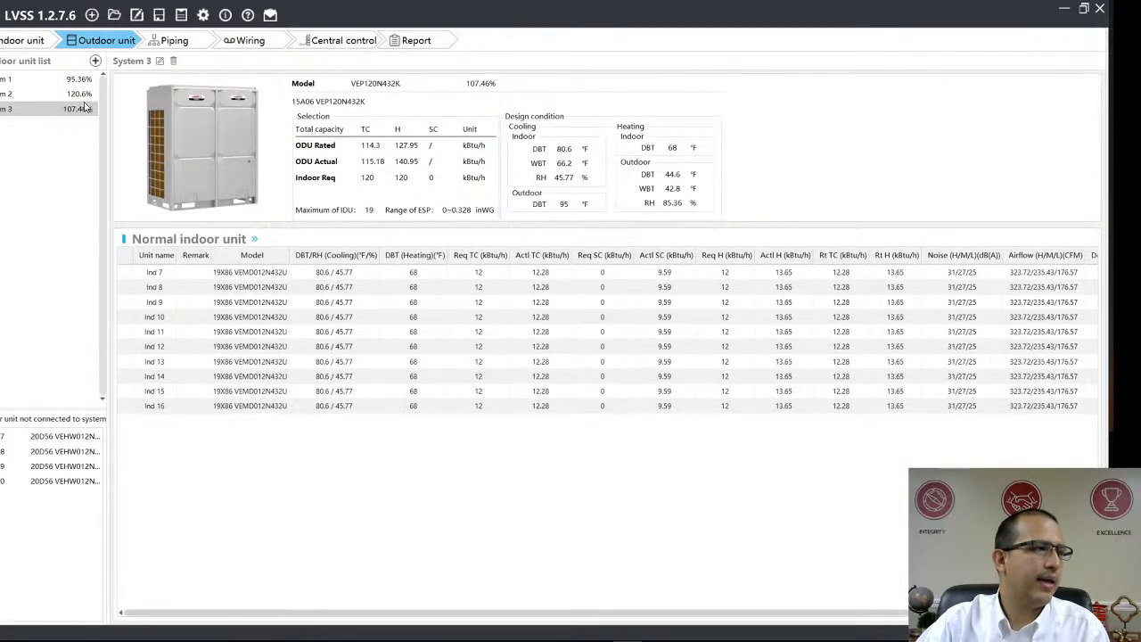
click(96, 61)
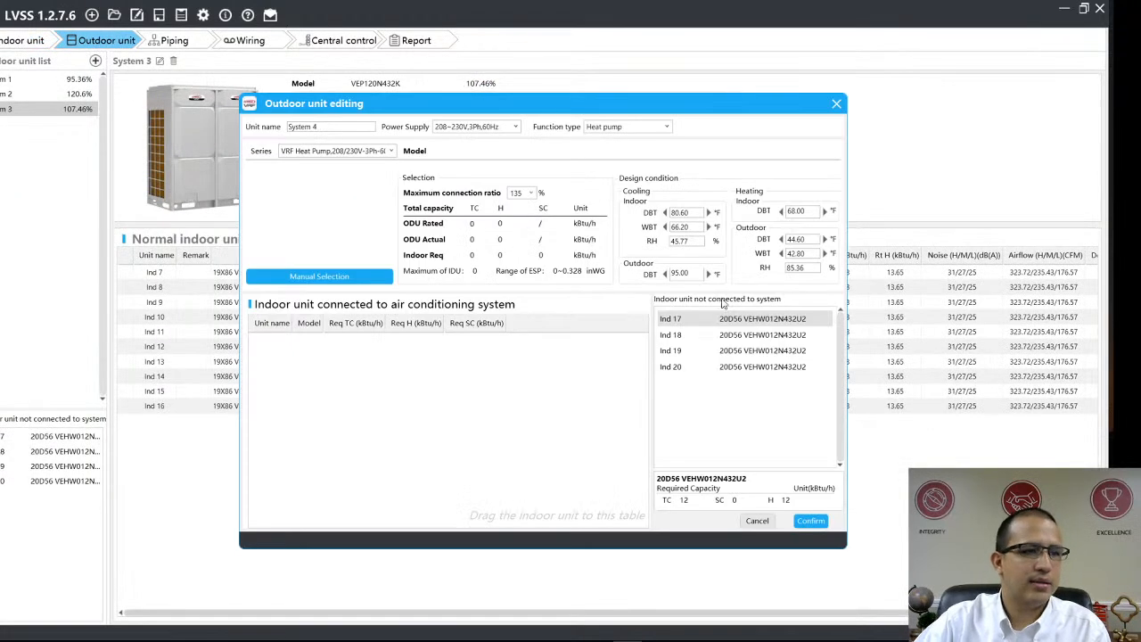
shift+click(745, 367)
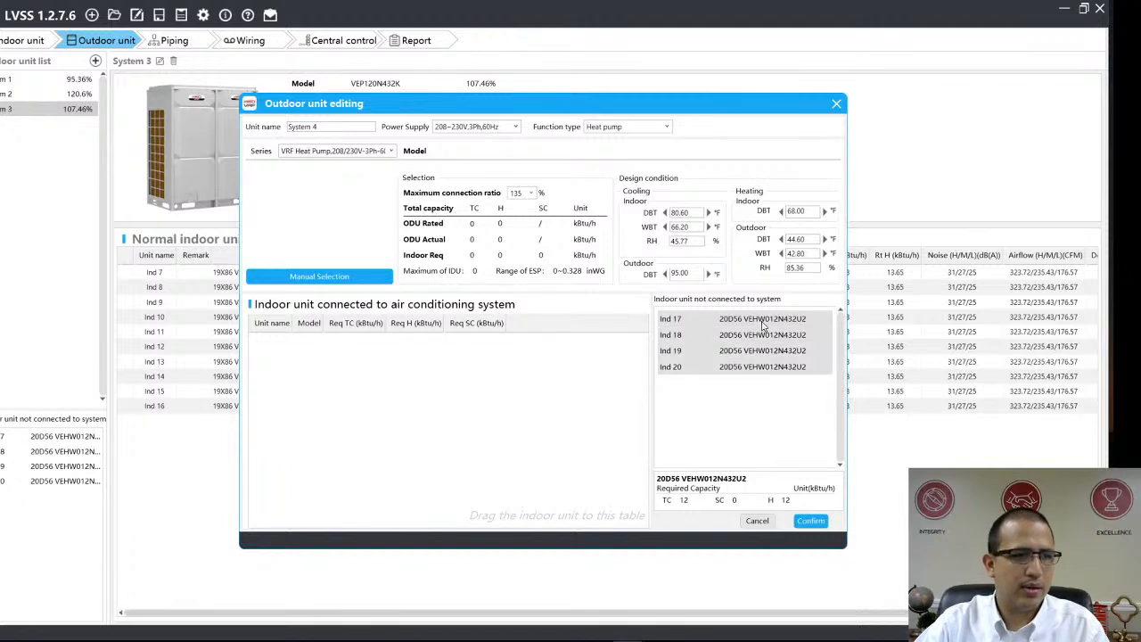
drag(760, 329, 378, 395)
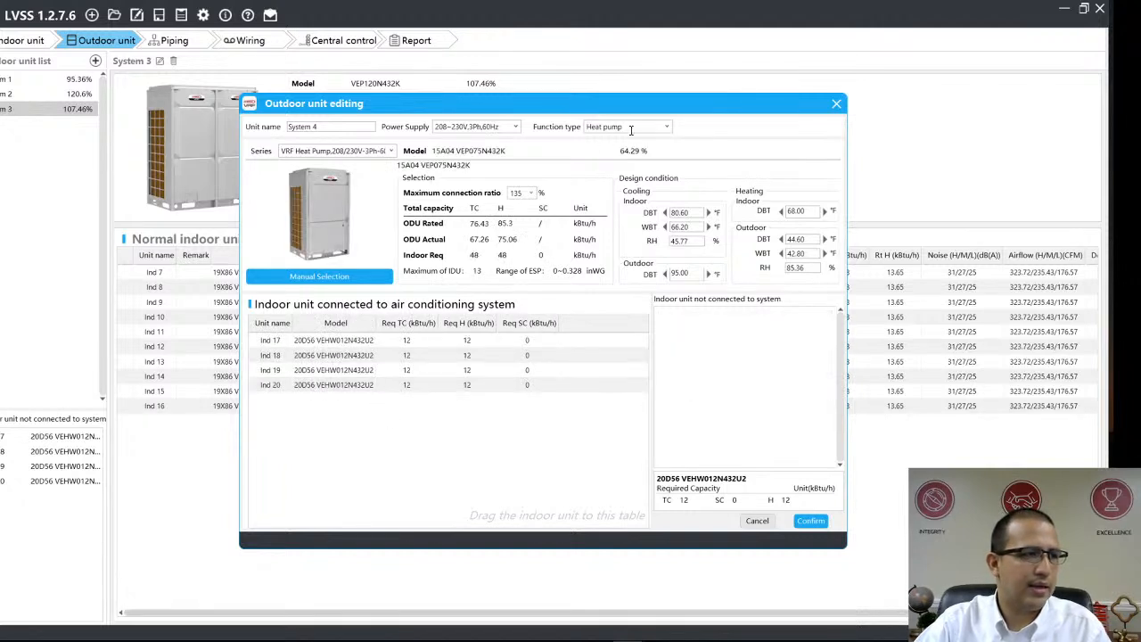
click(510, 127)
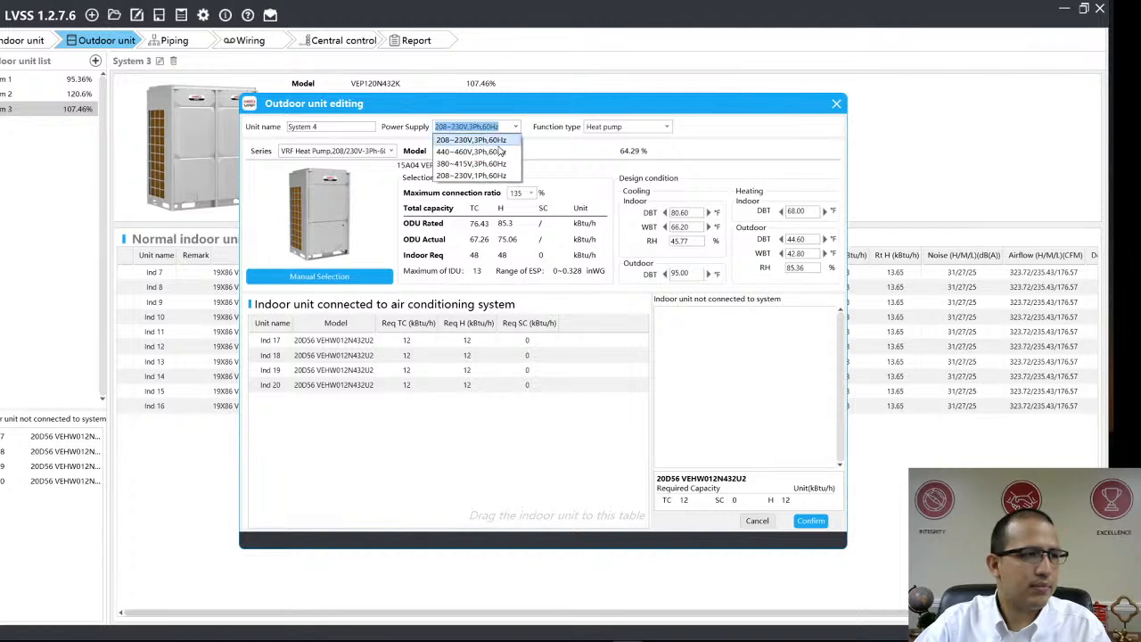
click(437, 155)
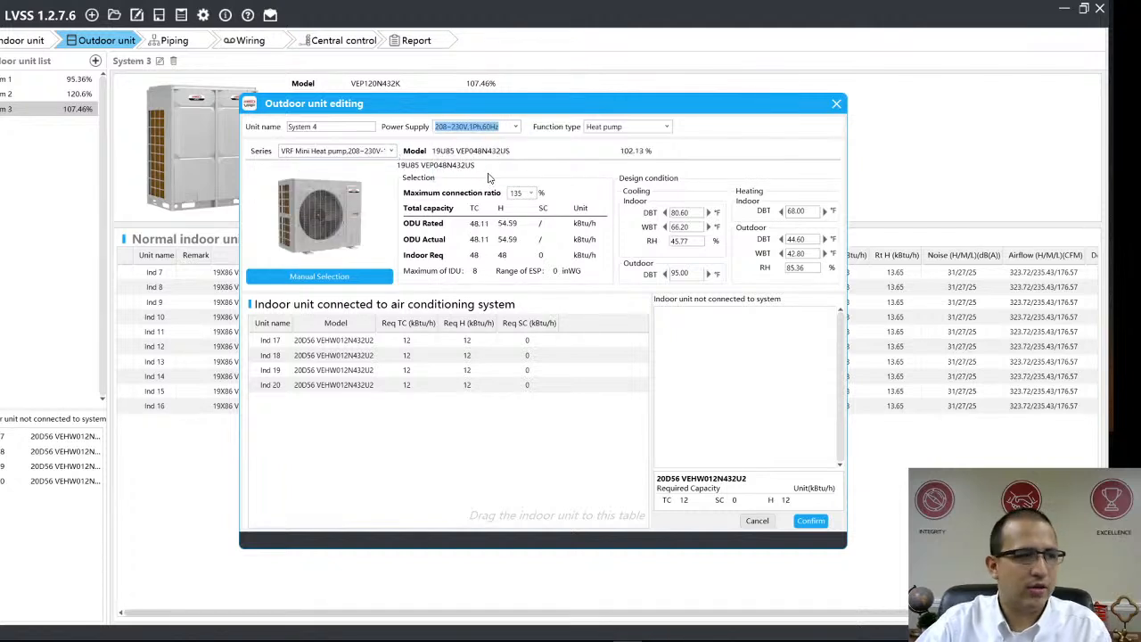
click(809, 522)
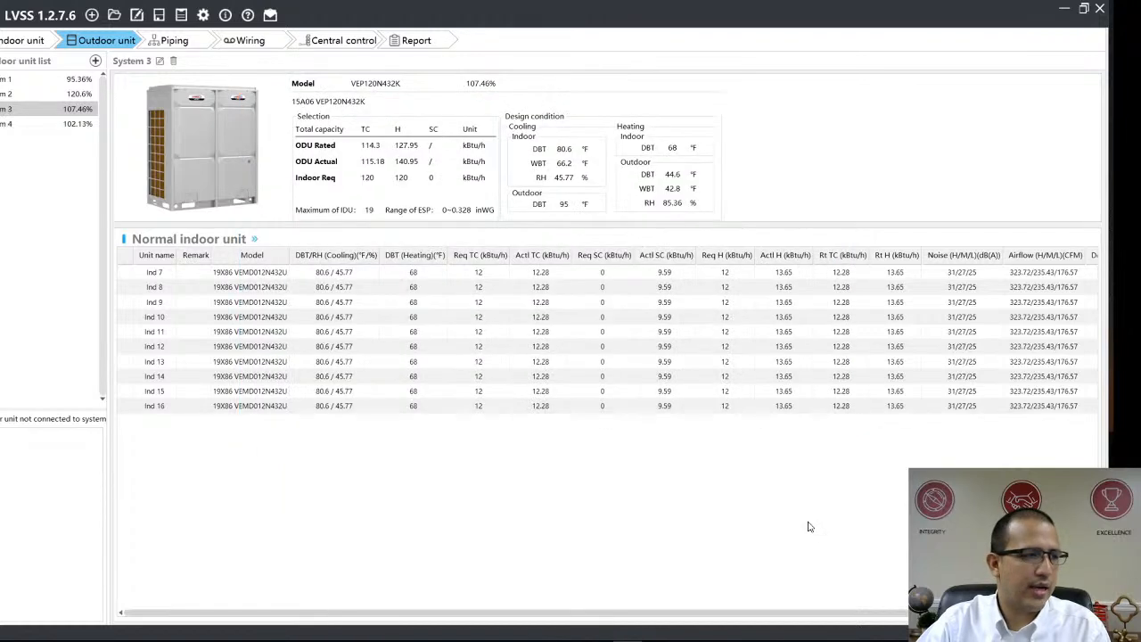
Step: Review System 4's outdoor unit details and wiring diagram, and go to its piping diagram
click(43, 125)
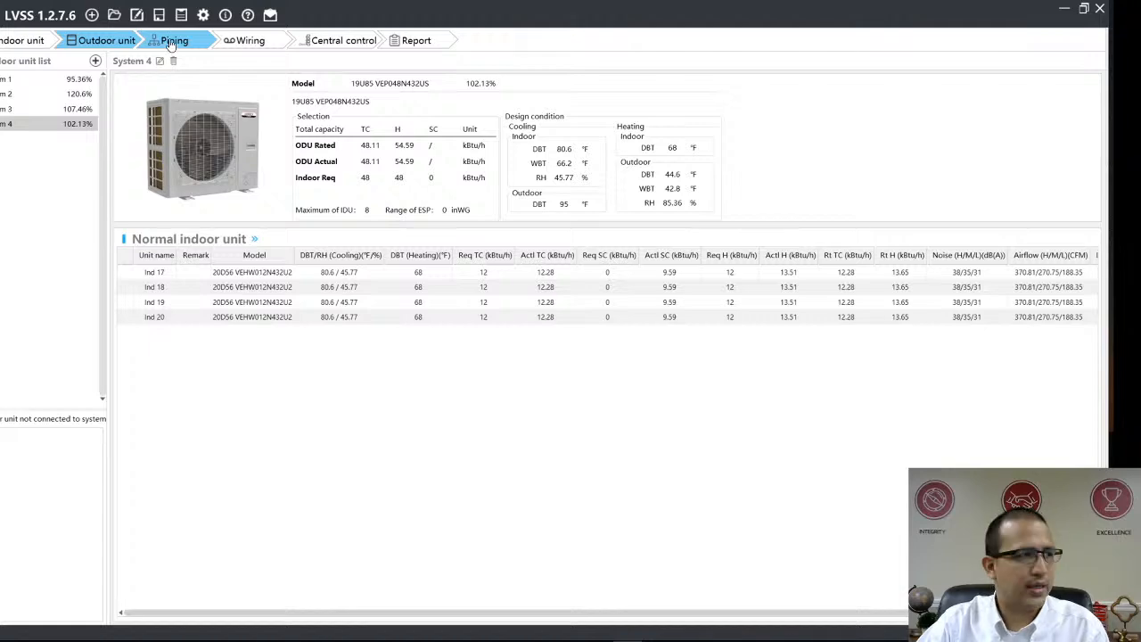
click(171, 43)
click(253, 42)
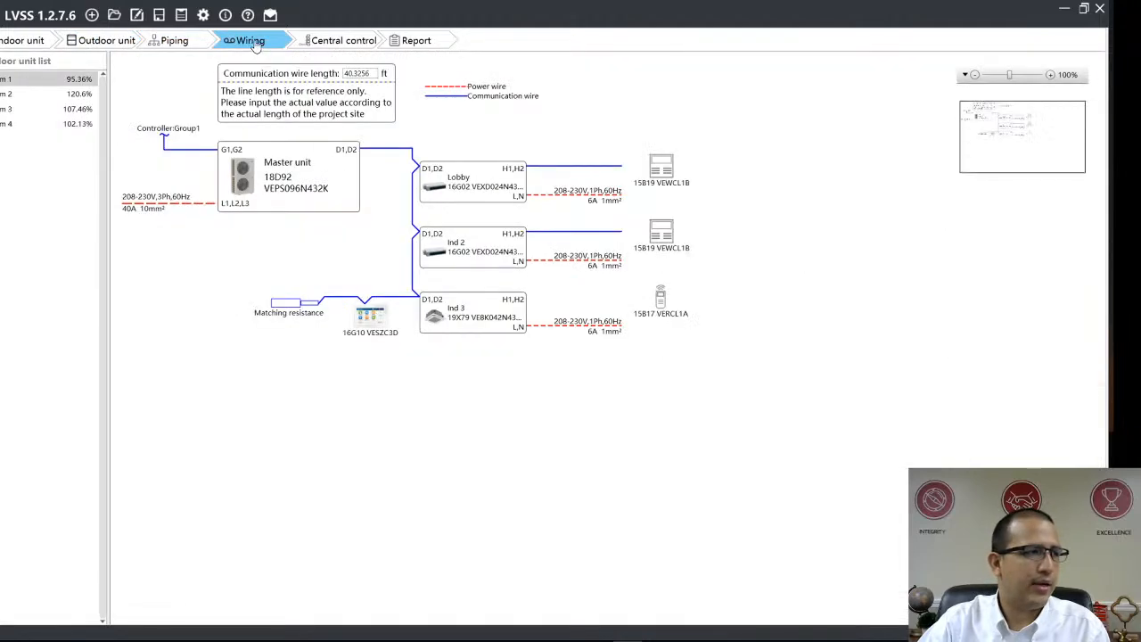
click(60, 126)
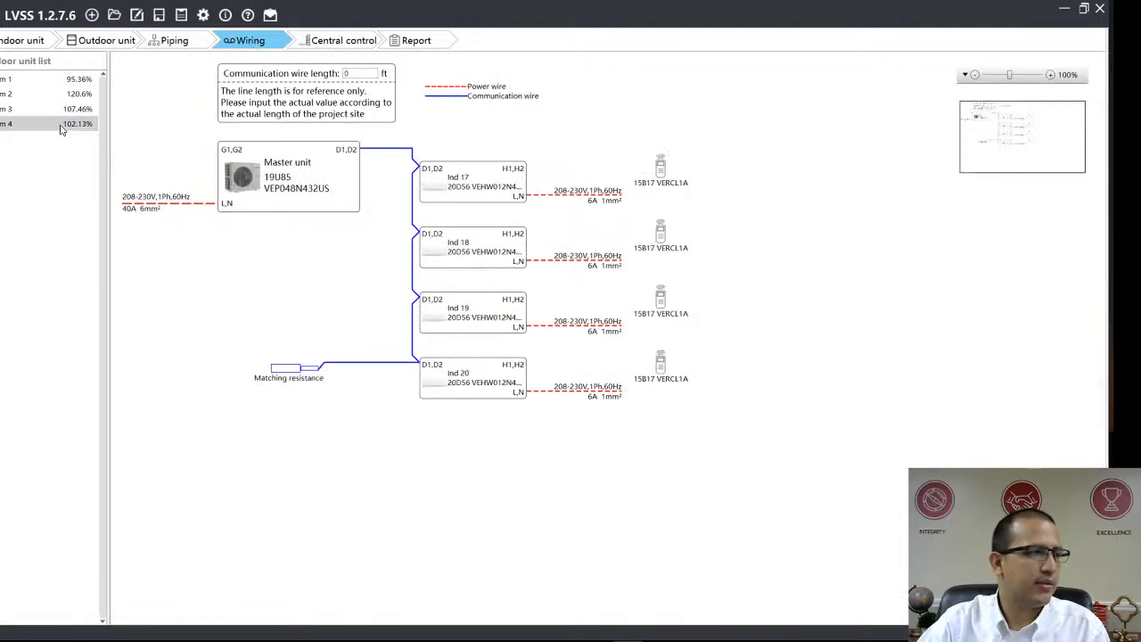
click(207, 43)
click(53, 124)
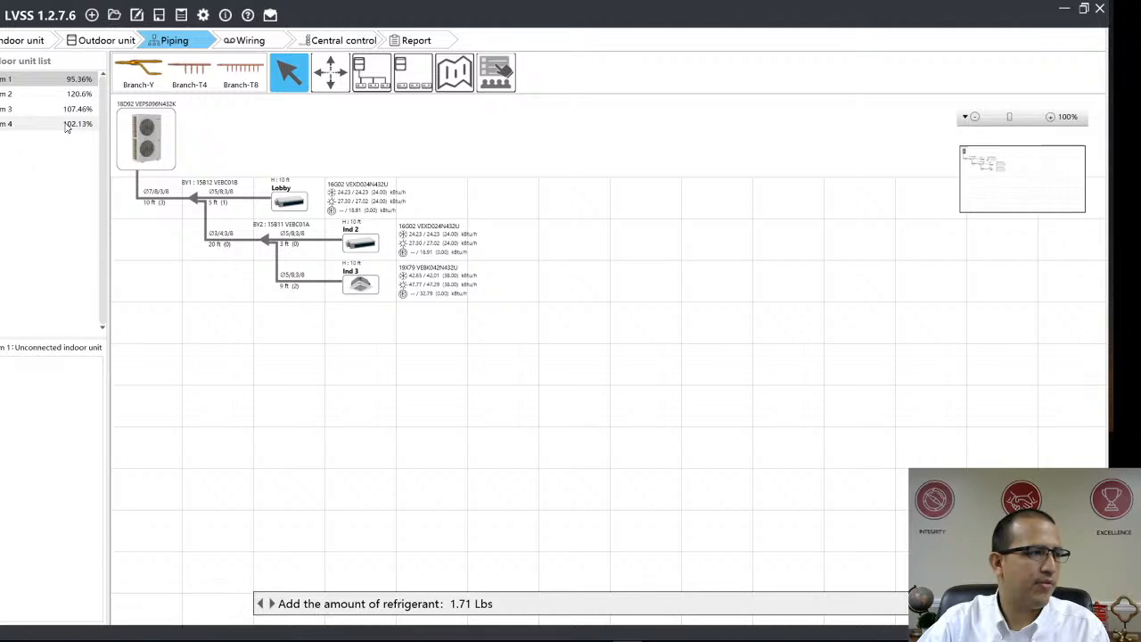
Step: Connect System 4 to the Group1 central controller and go to the report settings
click(339, 43)
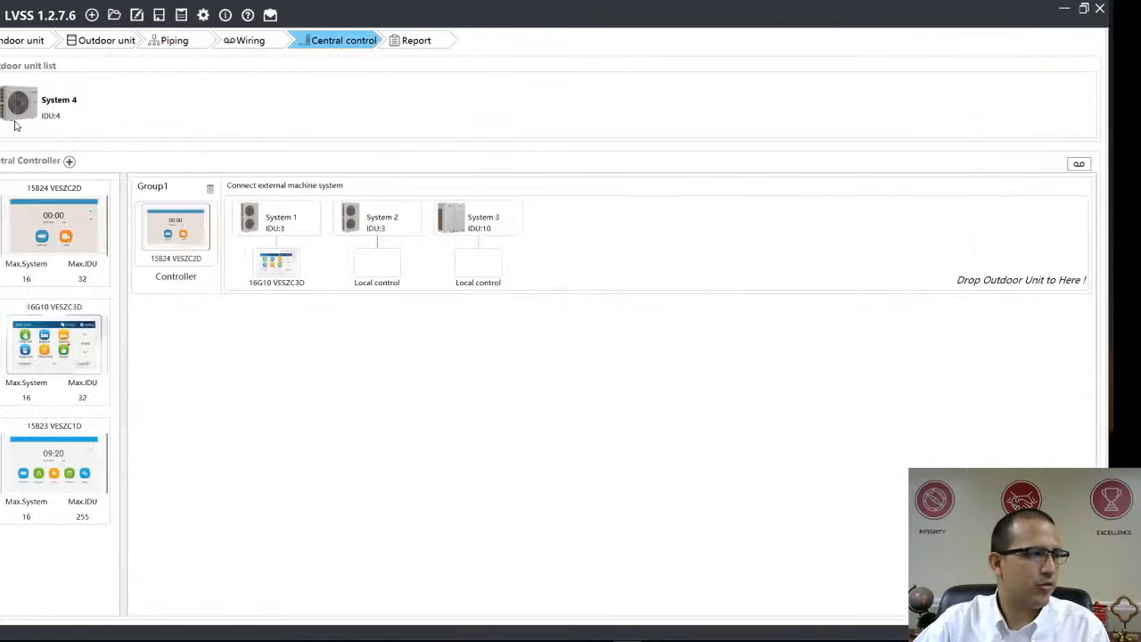
drag(14, 125, 553, 203)
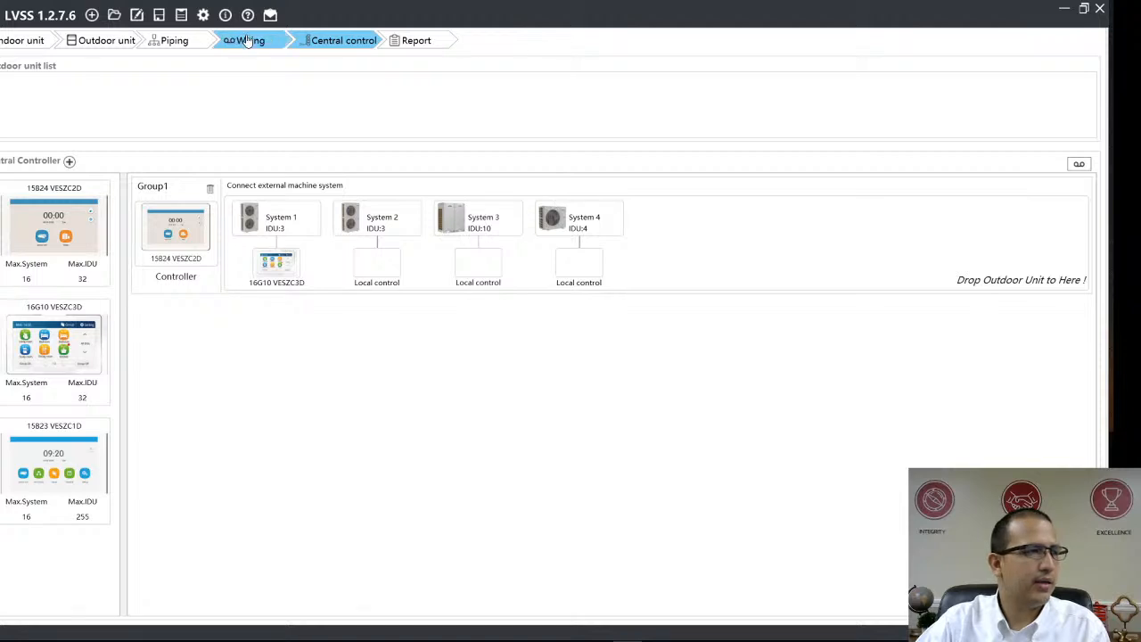
click(415, 43)
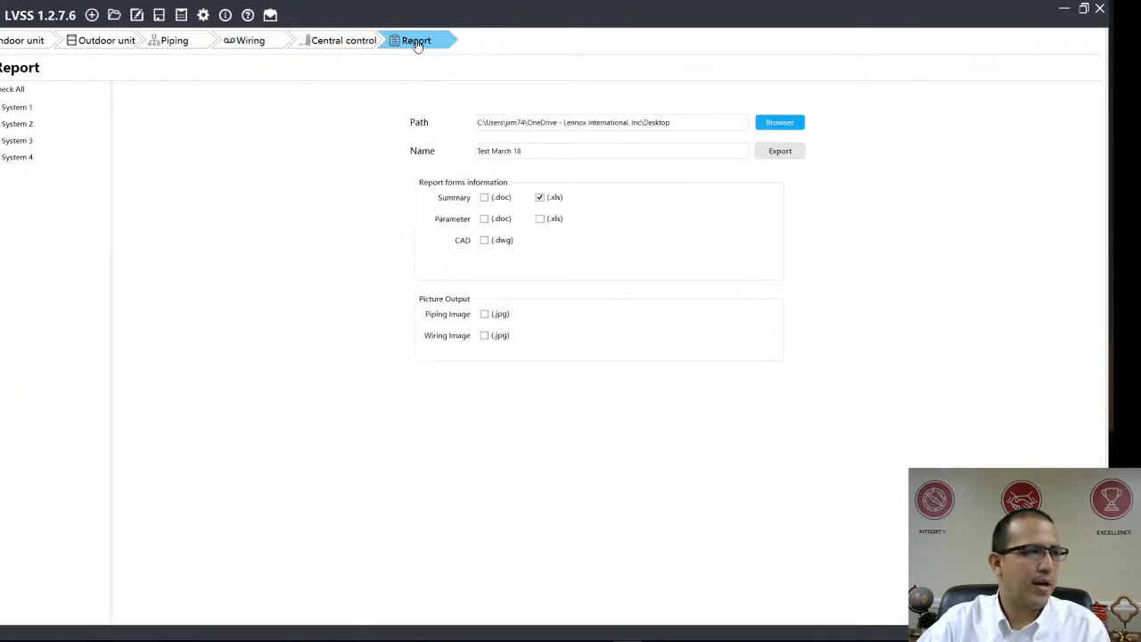